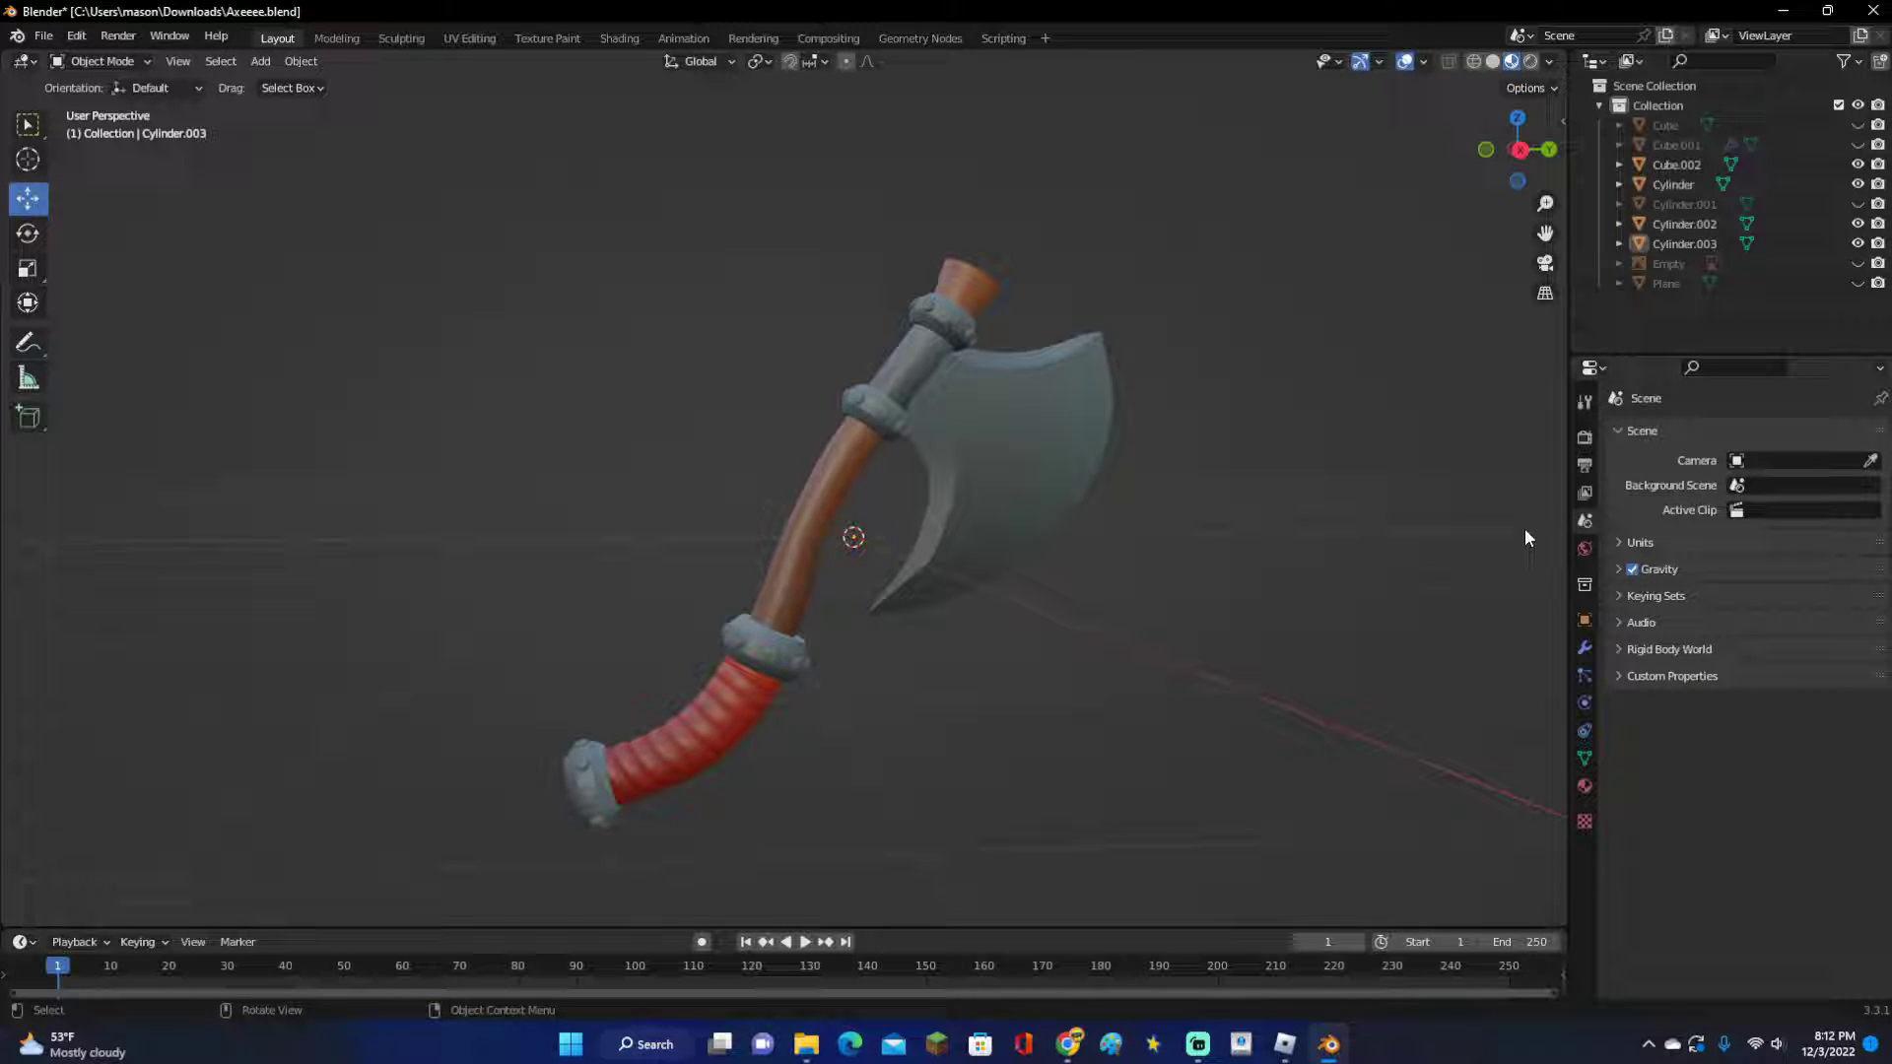
Examine the axe model in the right and front orthographic views.
left_click(1525, 152)
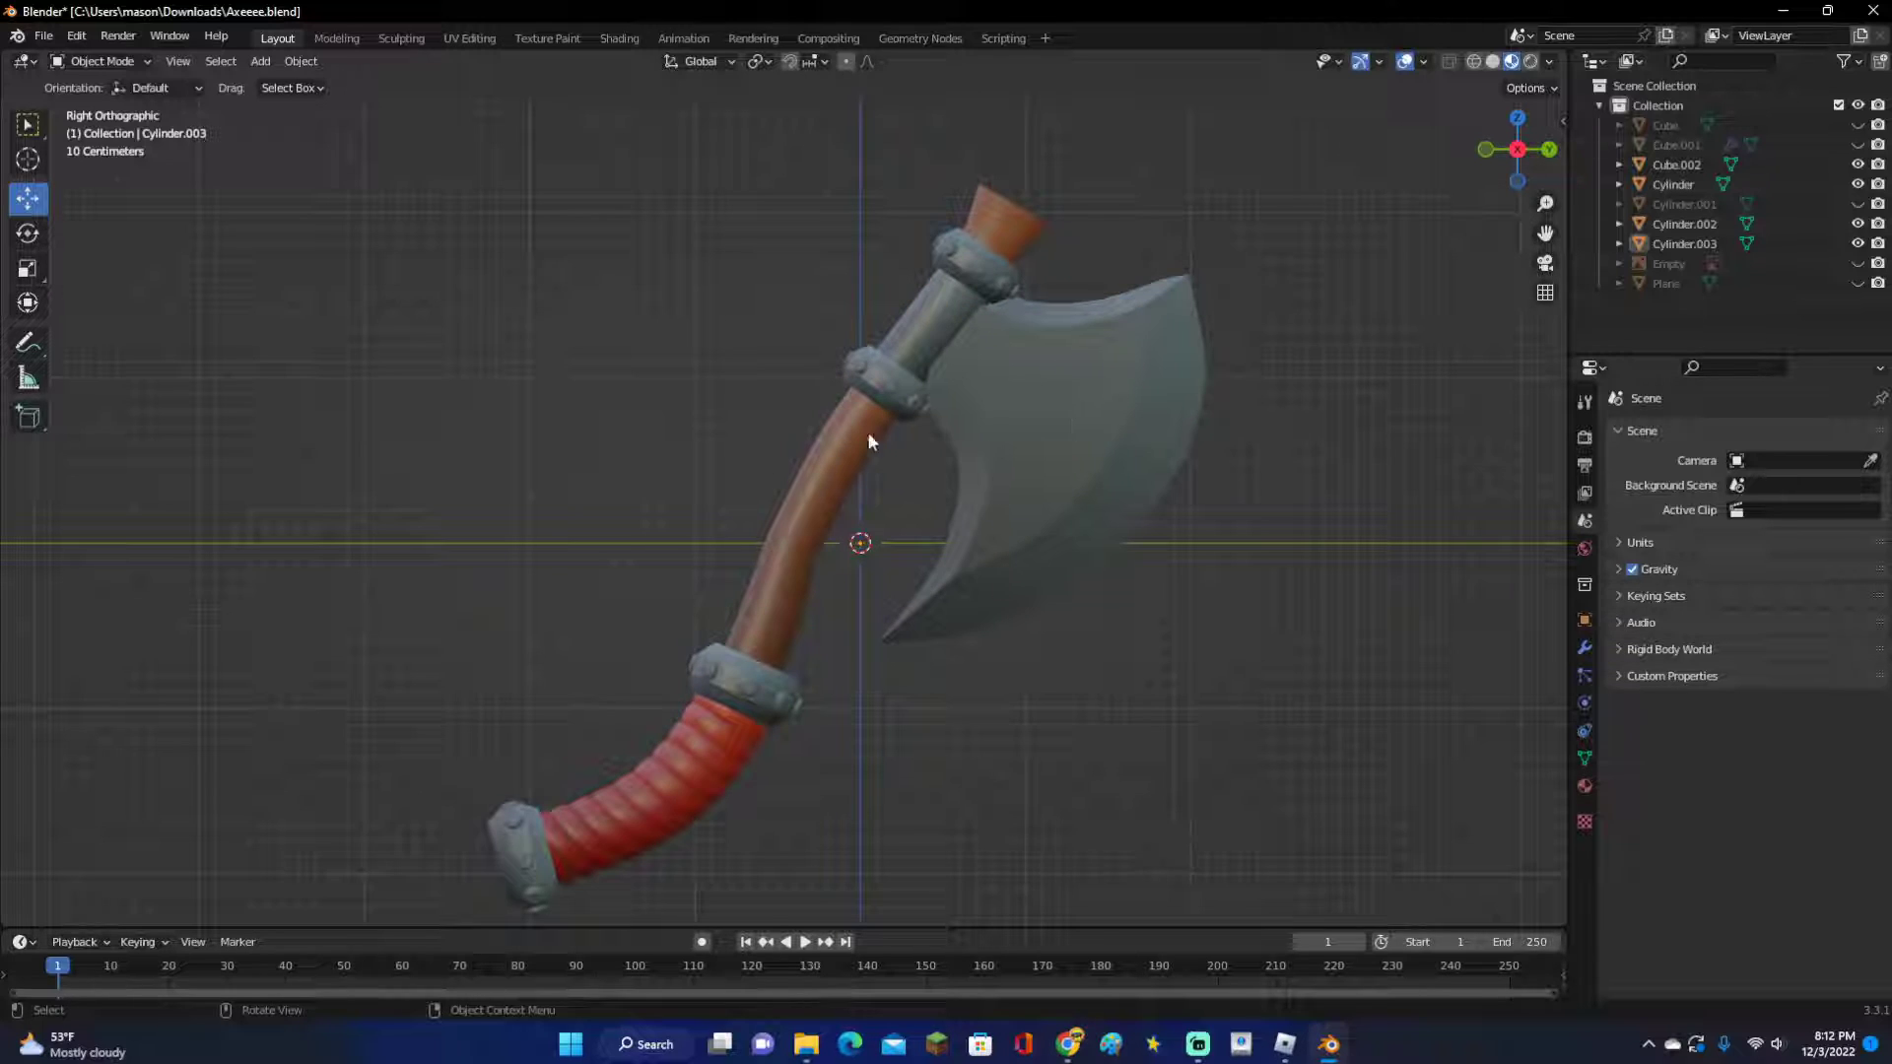
middle_click_drag(901, 482, 1513, 432)
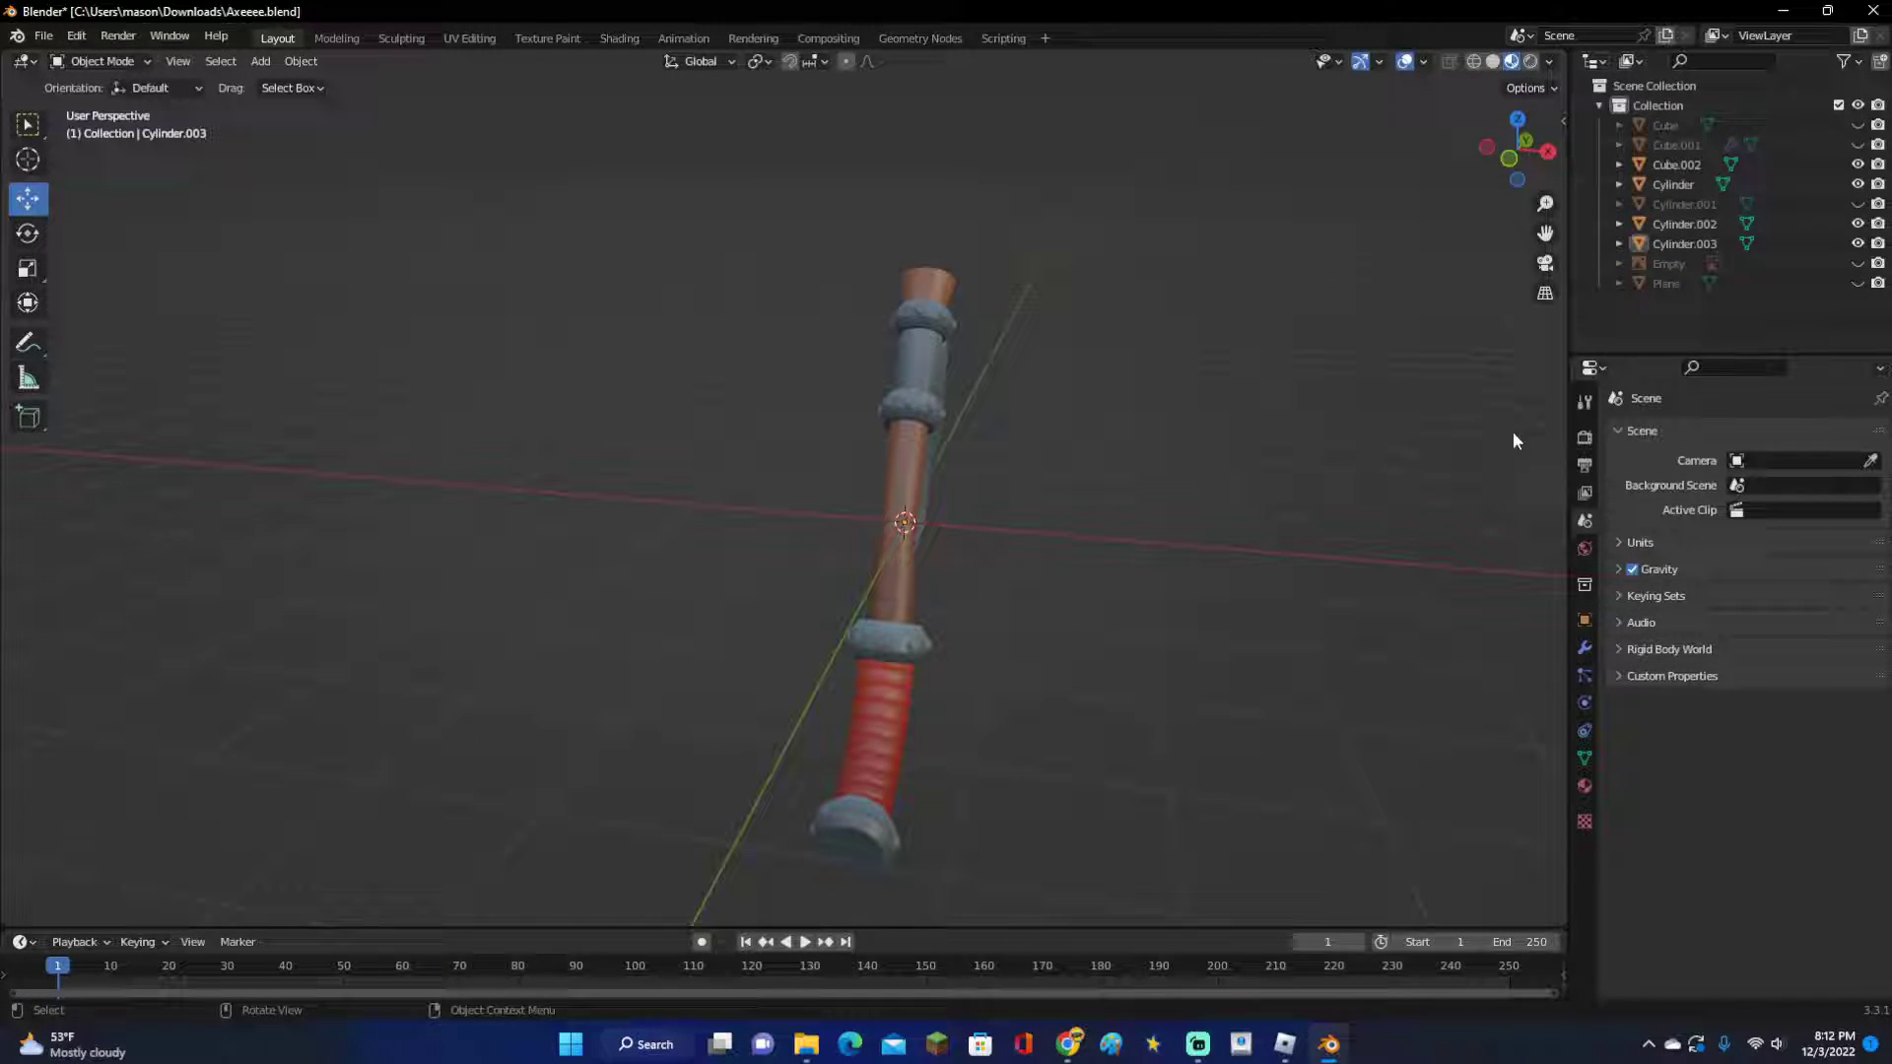
left_click(1506, 158)
middle_click_drag(1362, 373, 1291, 357, "shift")
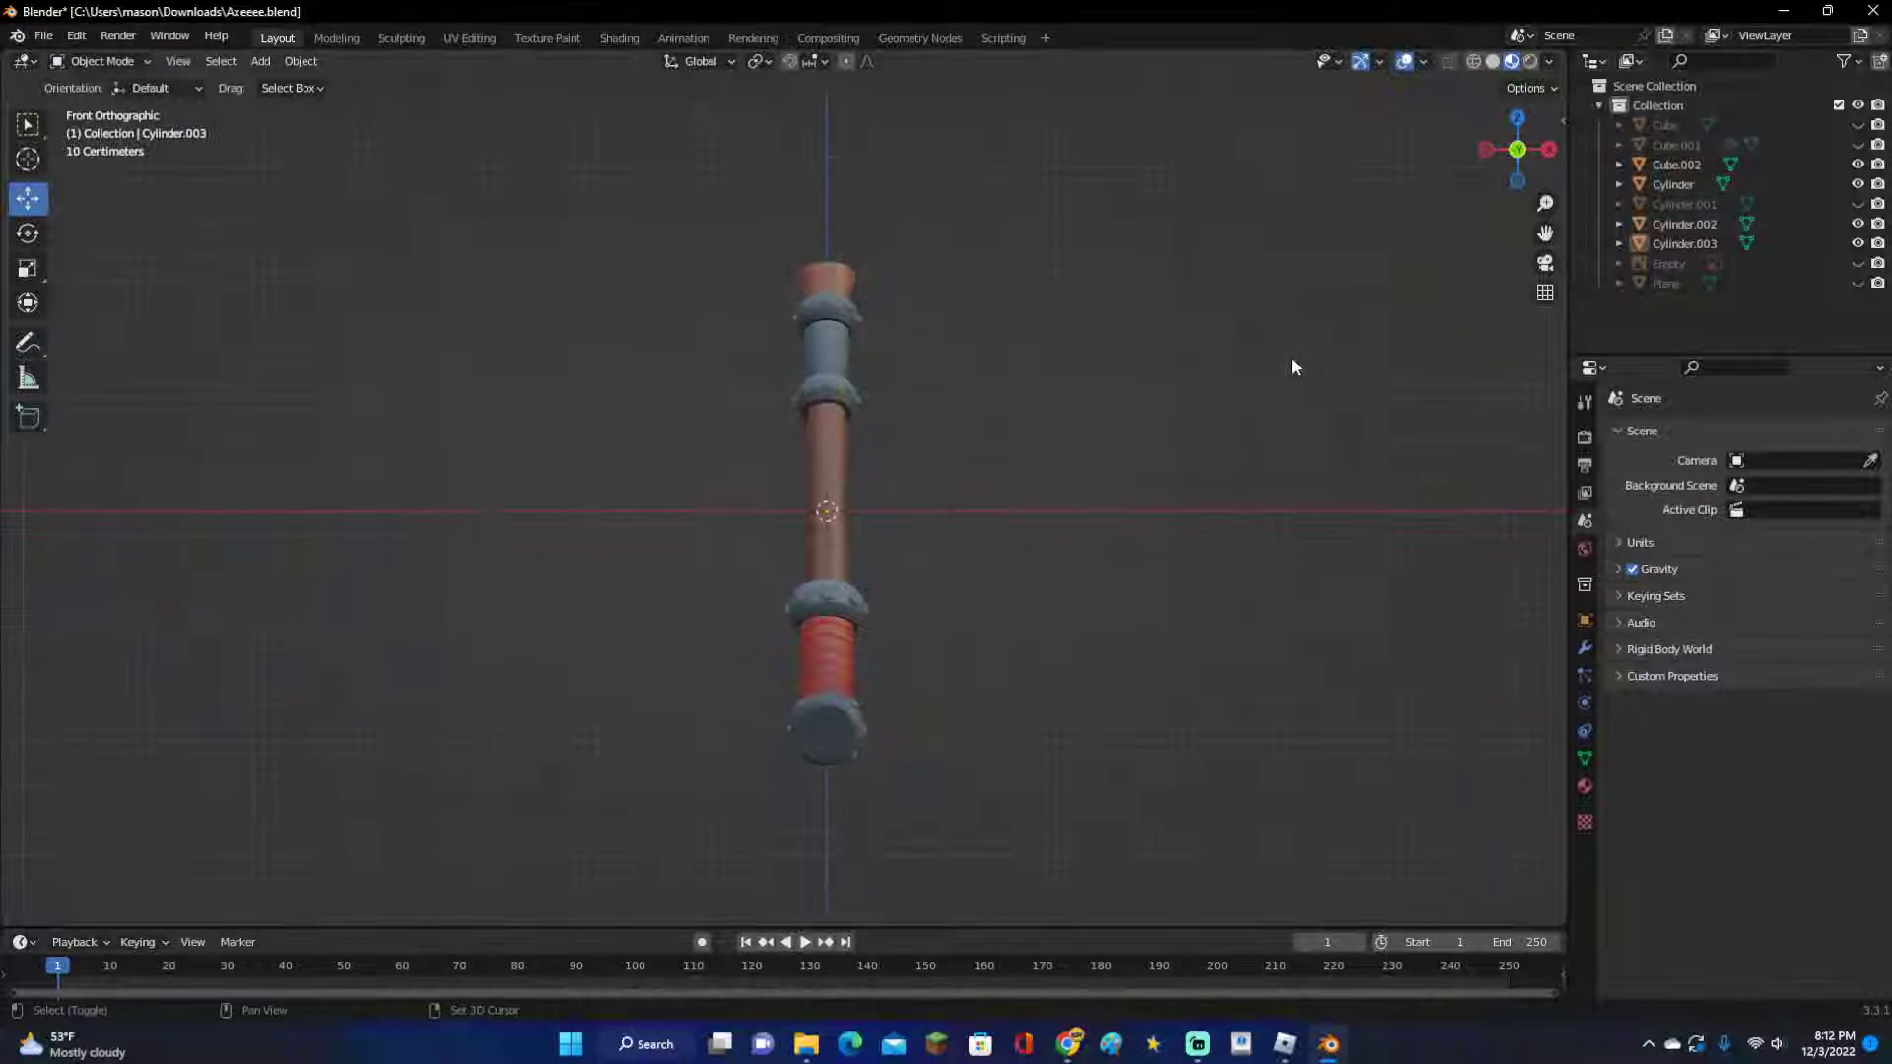
left_click(1550, 153)
left_click_drag(1067, 711, 557, 424)
left_click(1227, 534)
scroll(1227, 534, "up", 2)
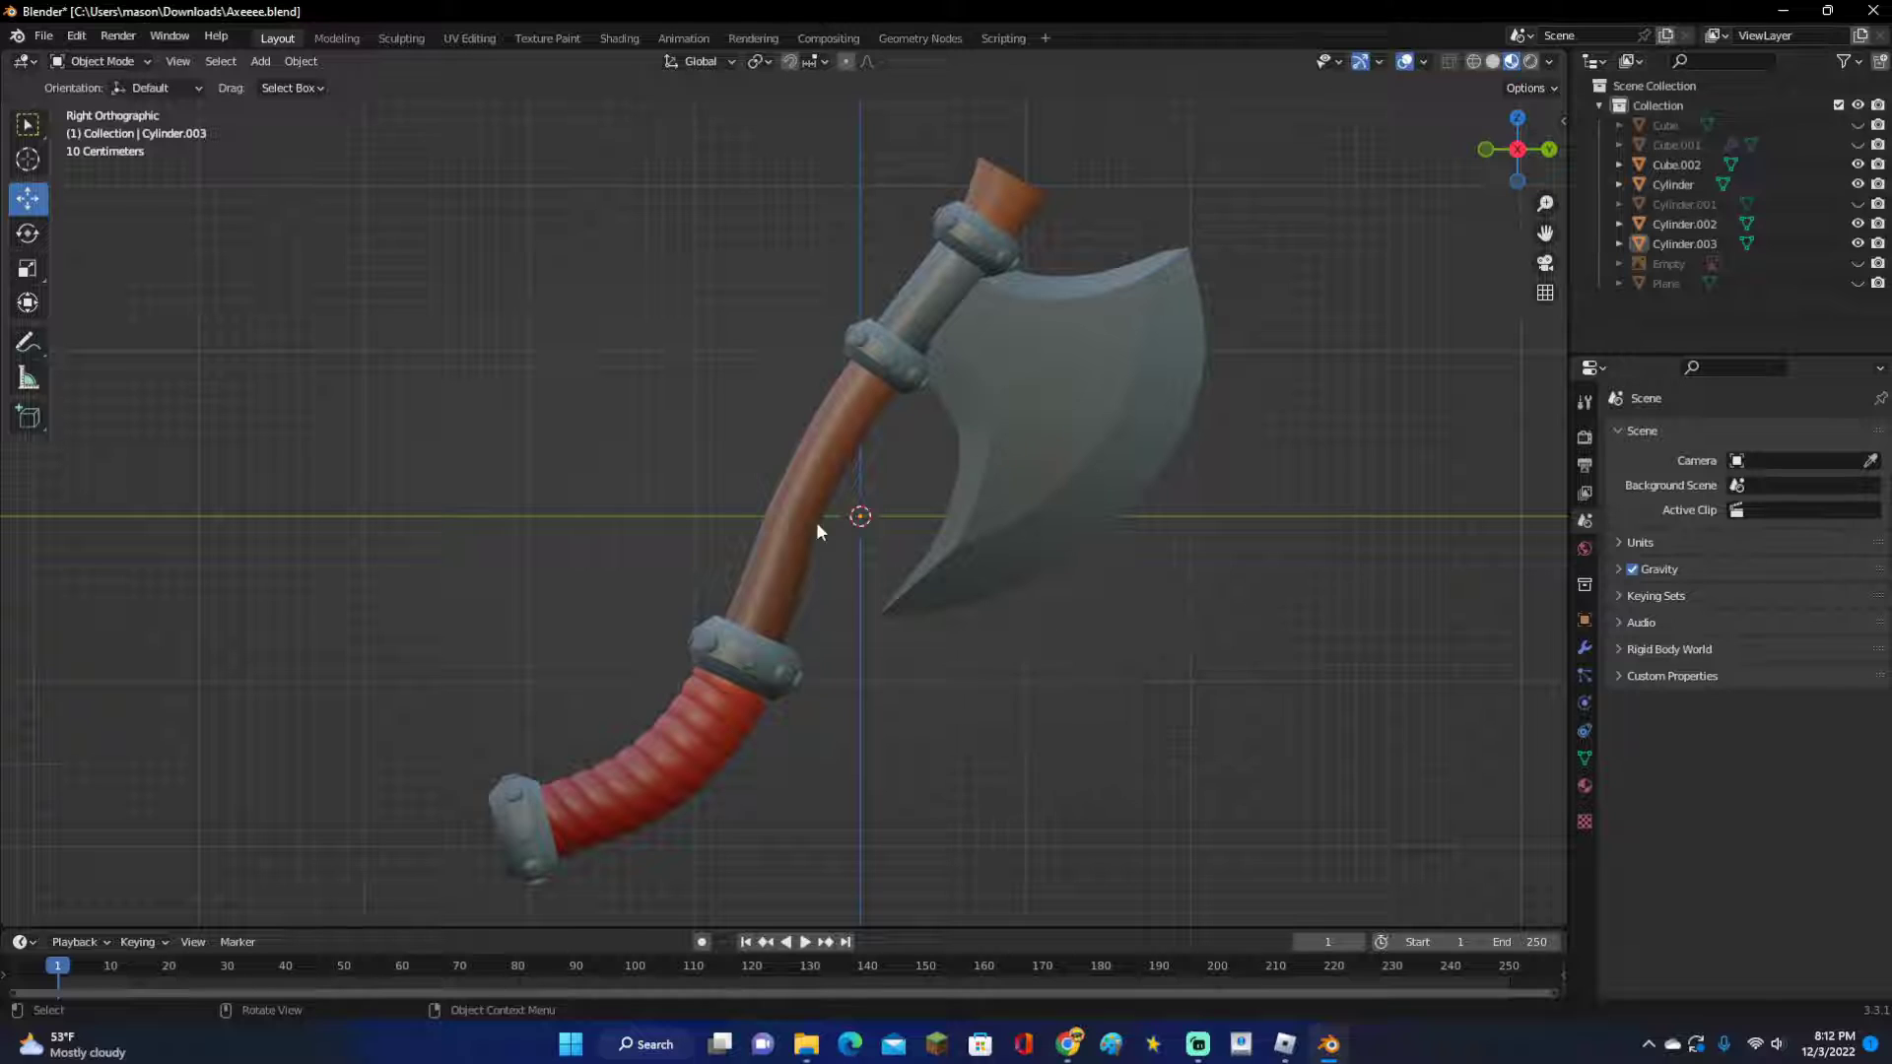
Select all visible parts of the axe and move them along negative Y, well clear of the world origin.
scroll(816, 522, "down", 3)
left_click_drag(1021, 666, 696, 364)
scroll(696, 365, "down", 2)
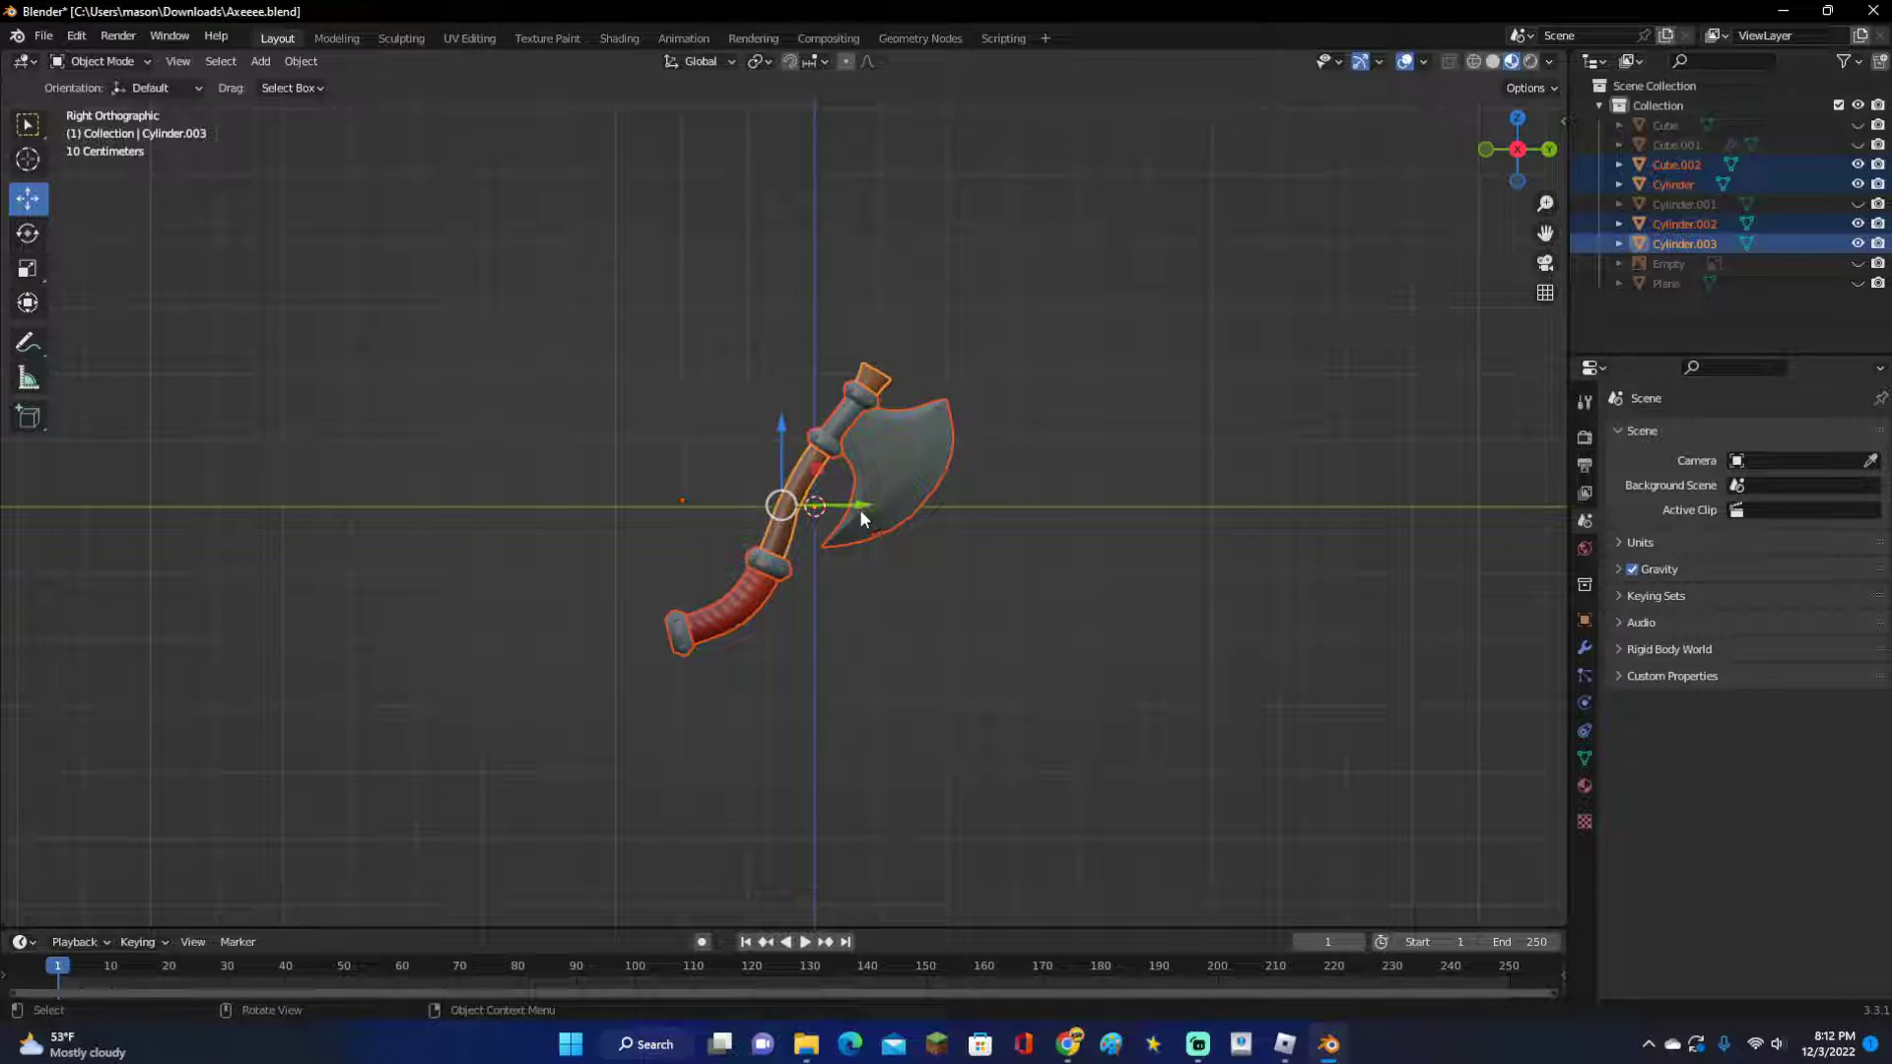
left_click_drag(848, 507, 401, 511)
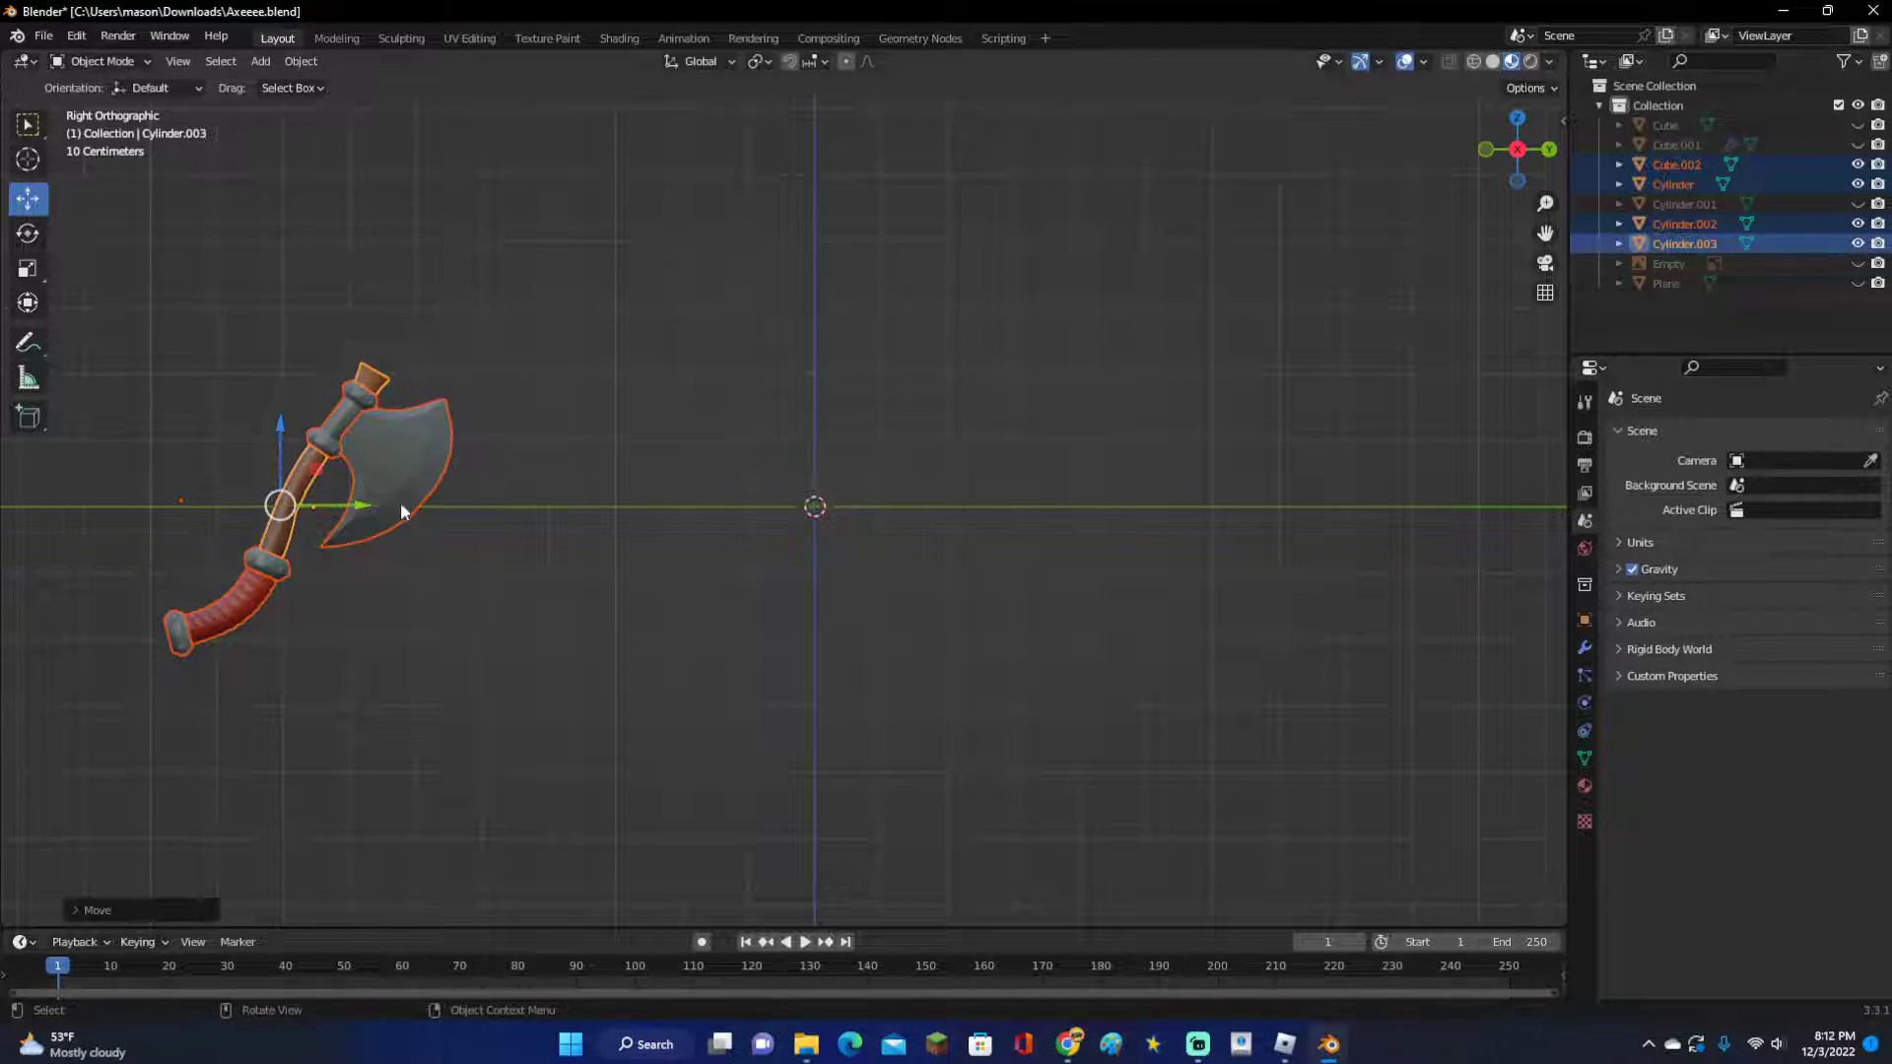
Duplicate the selected axe parts and place the copy back at the world origin.
key("shift+d")
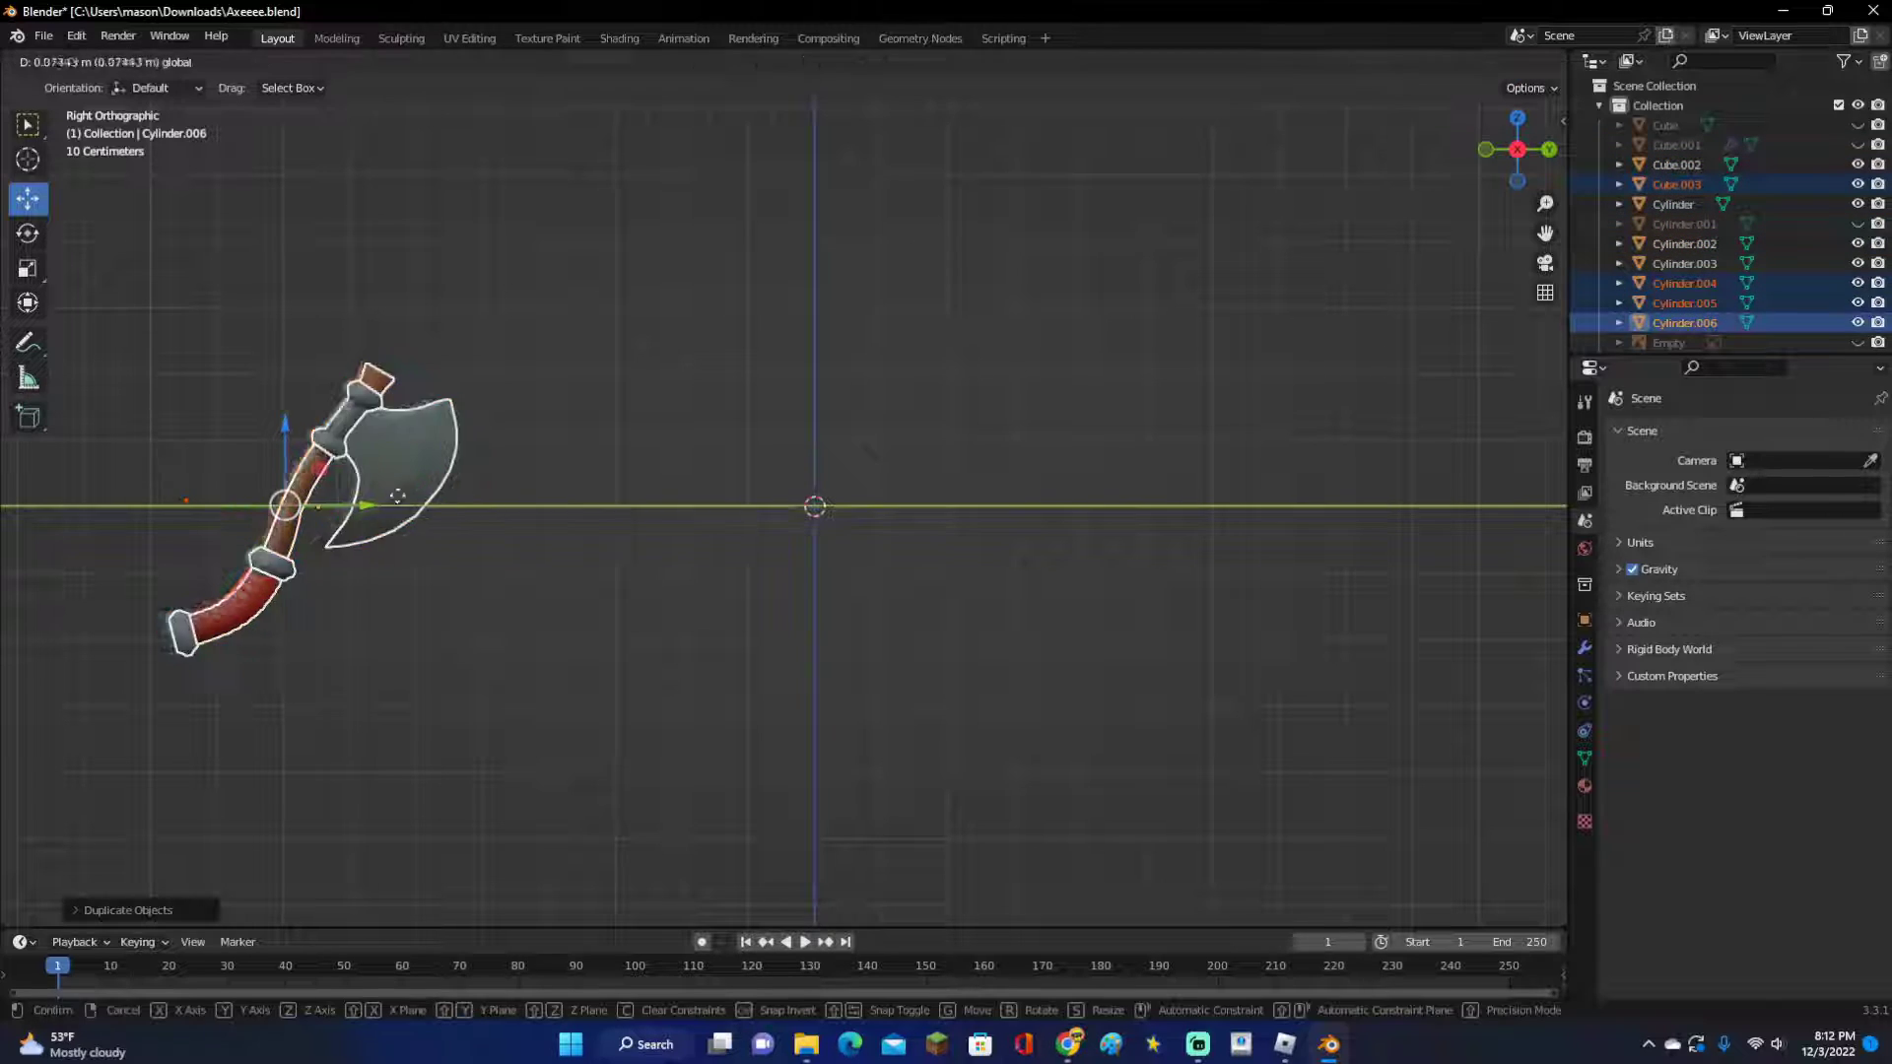
left_click(876, 496)
scroll(1106, 469, "up", 3)
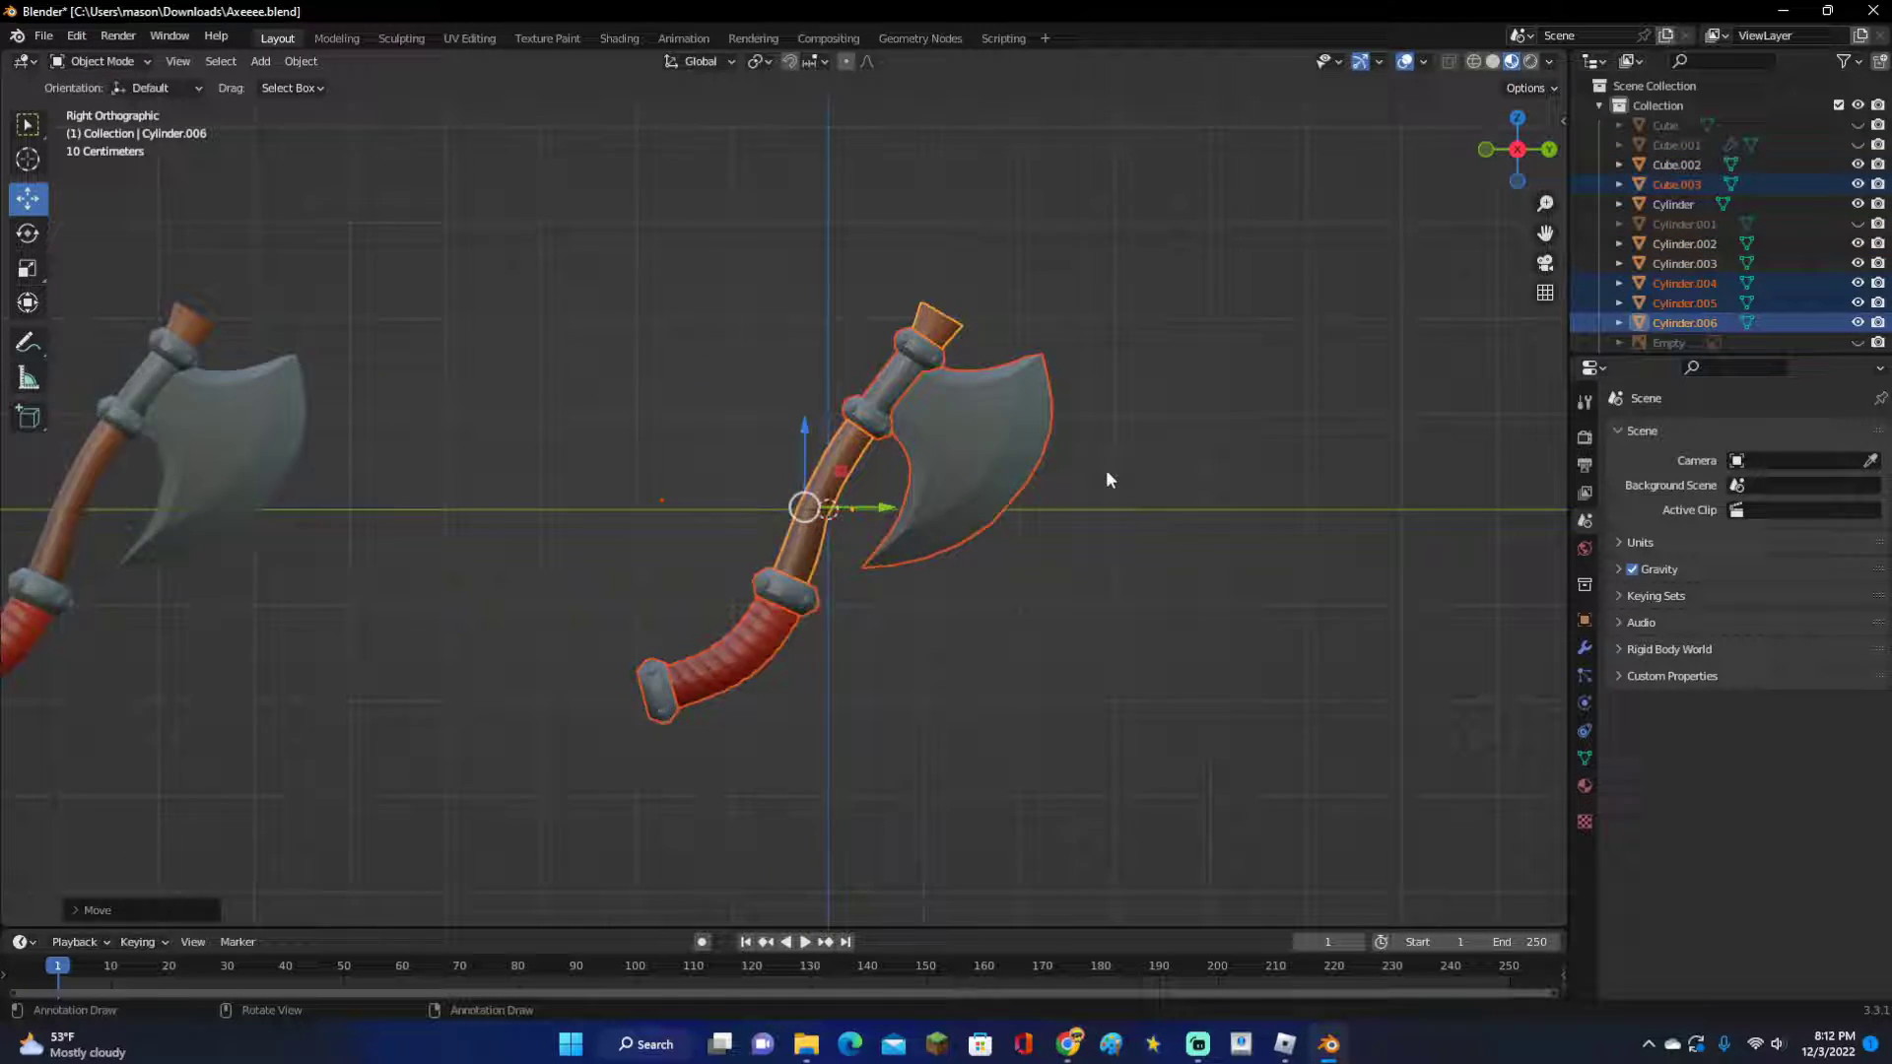
left_click(1177, 528)
scroll(1212, 542, "up", 4)
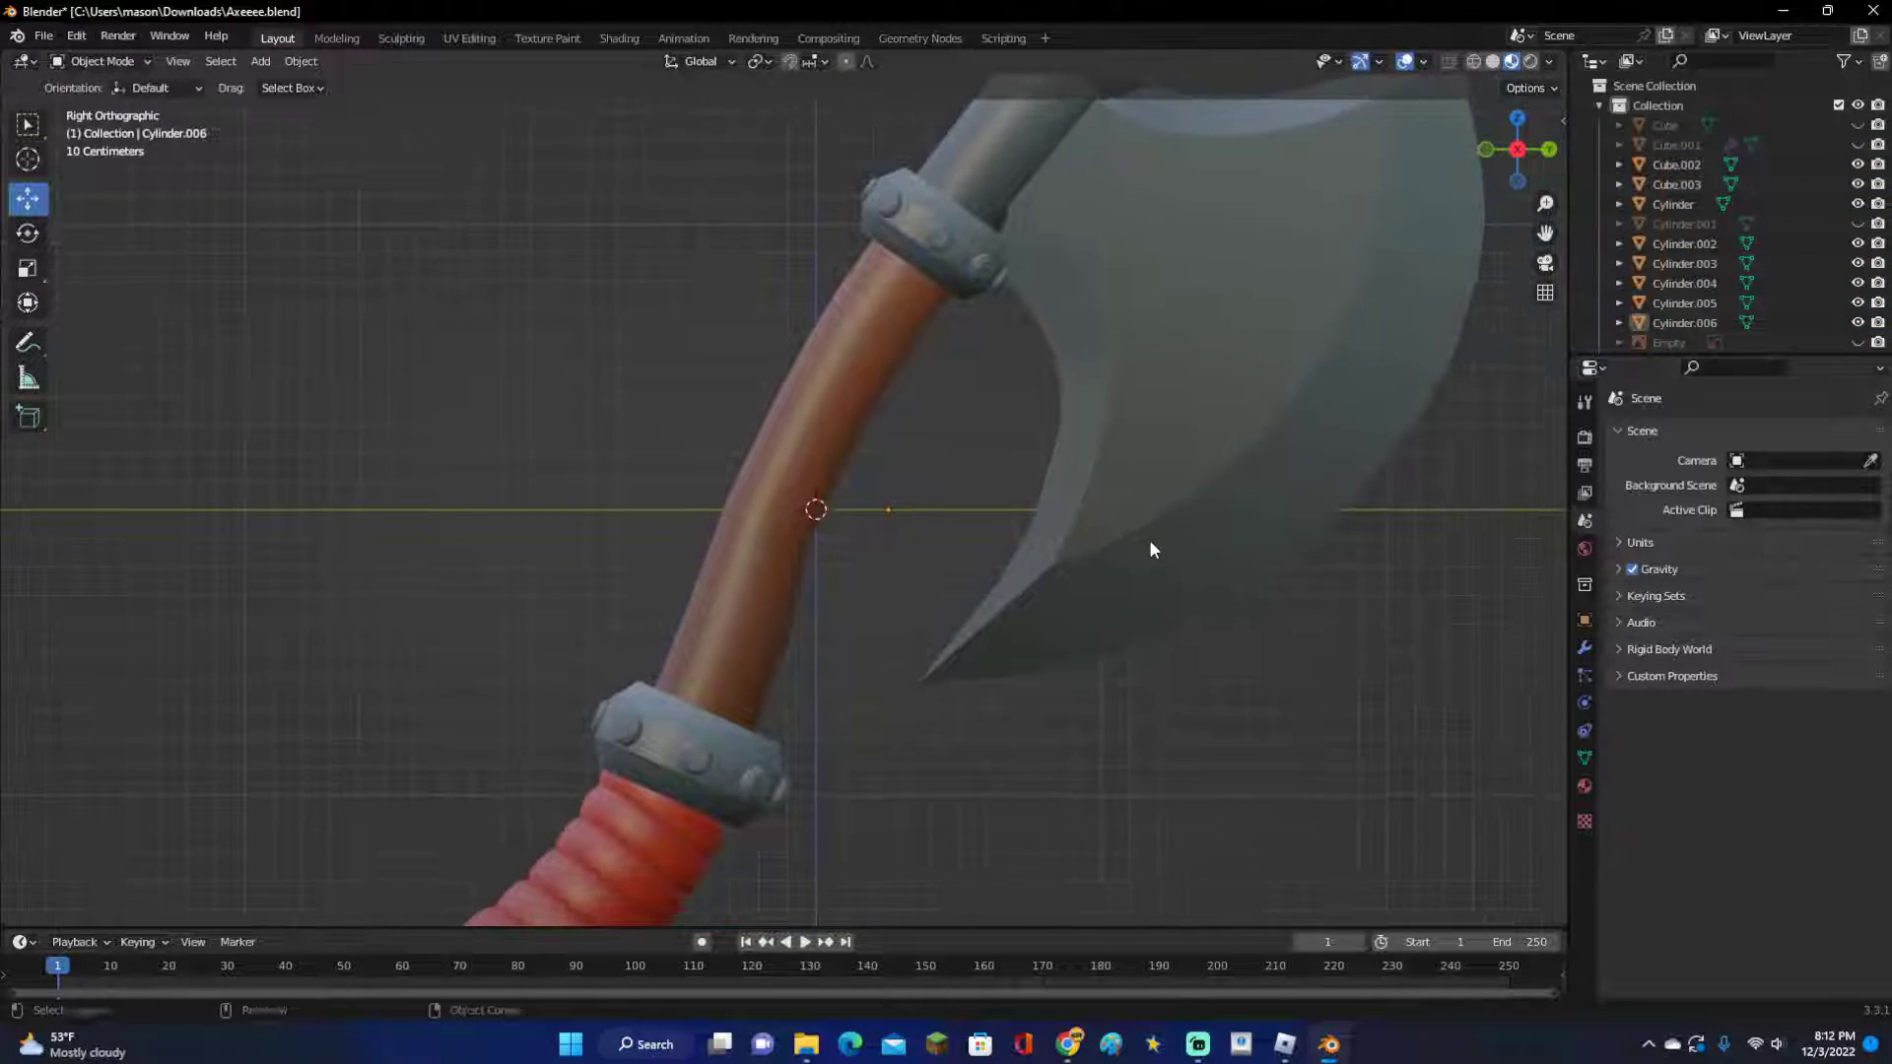
scroll(1156, 548, "down", 6)
scroll(1268, 542, "up", 4)
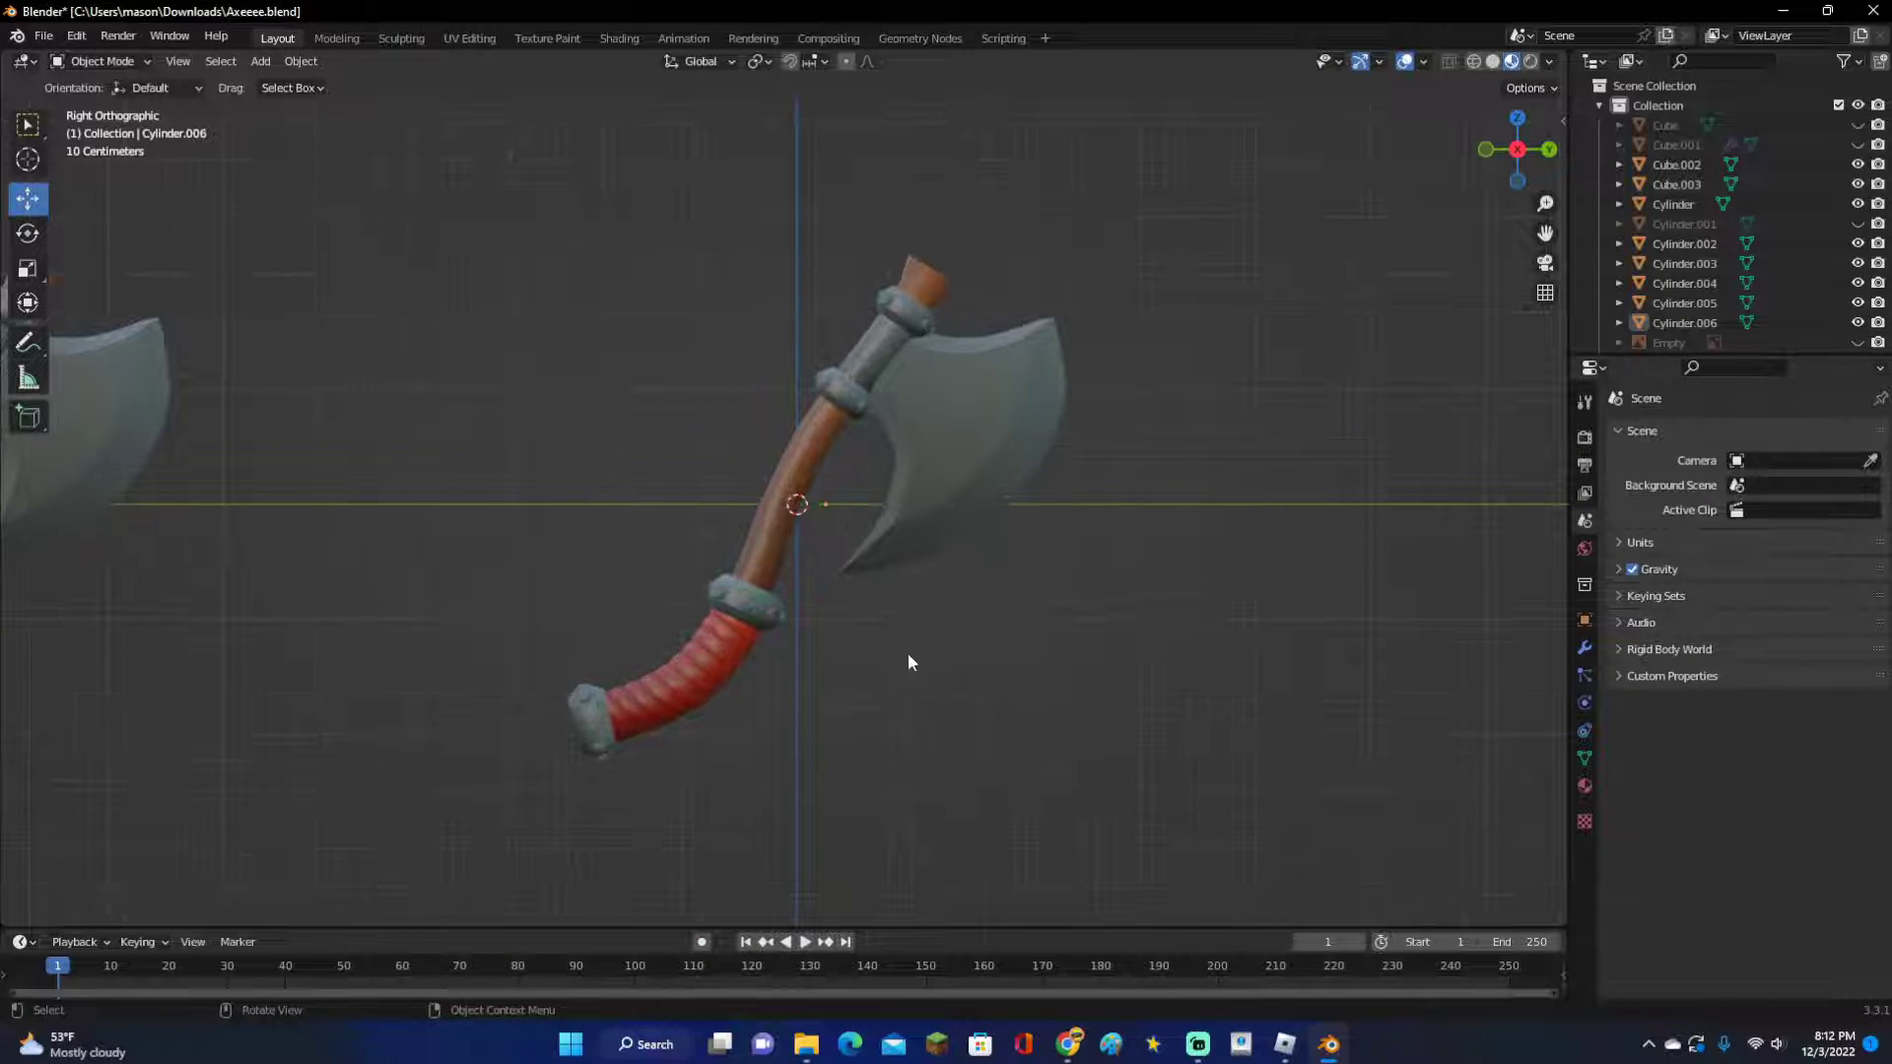
Check which pieces of the duplicated axe are separate objects by selecting its grip, handle, metal rings and blade in turn.
left_click(710, 616)
left_click(716, 645)
left_click(818, 512)
left_click(812, 461)
left_click(917, 444)
left_click(849, 409)
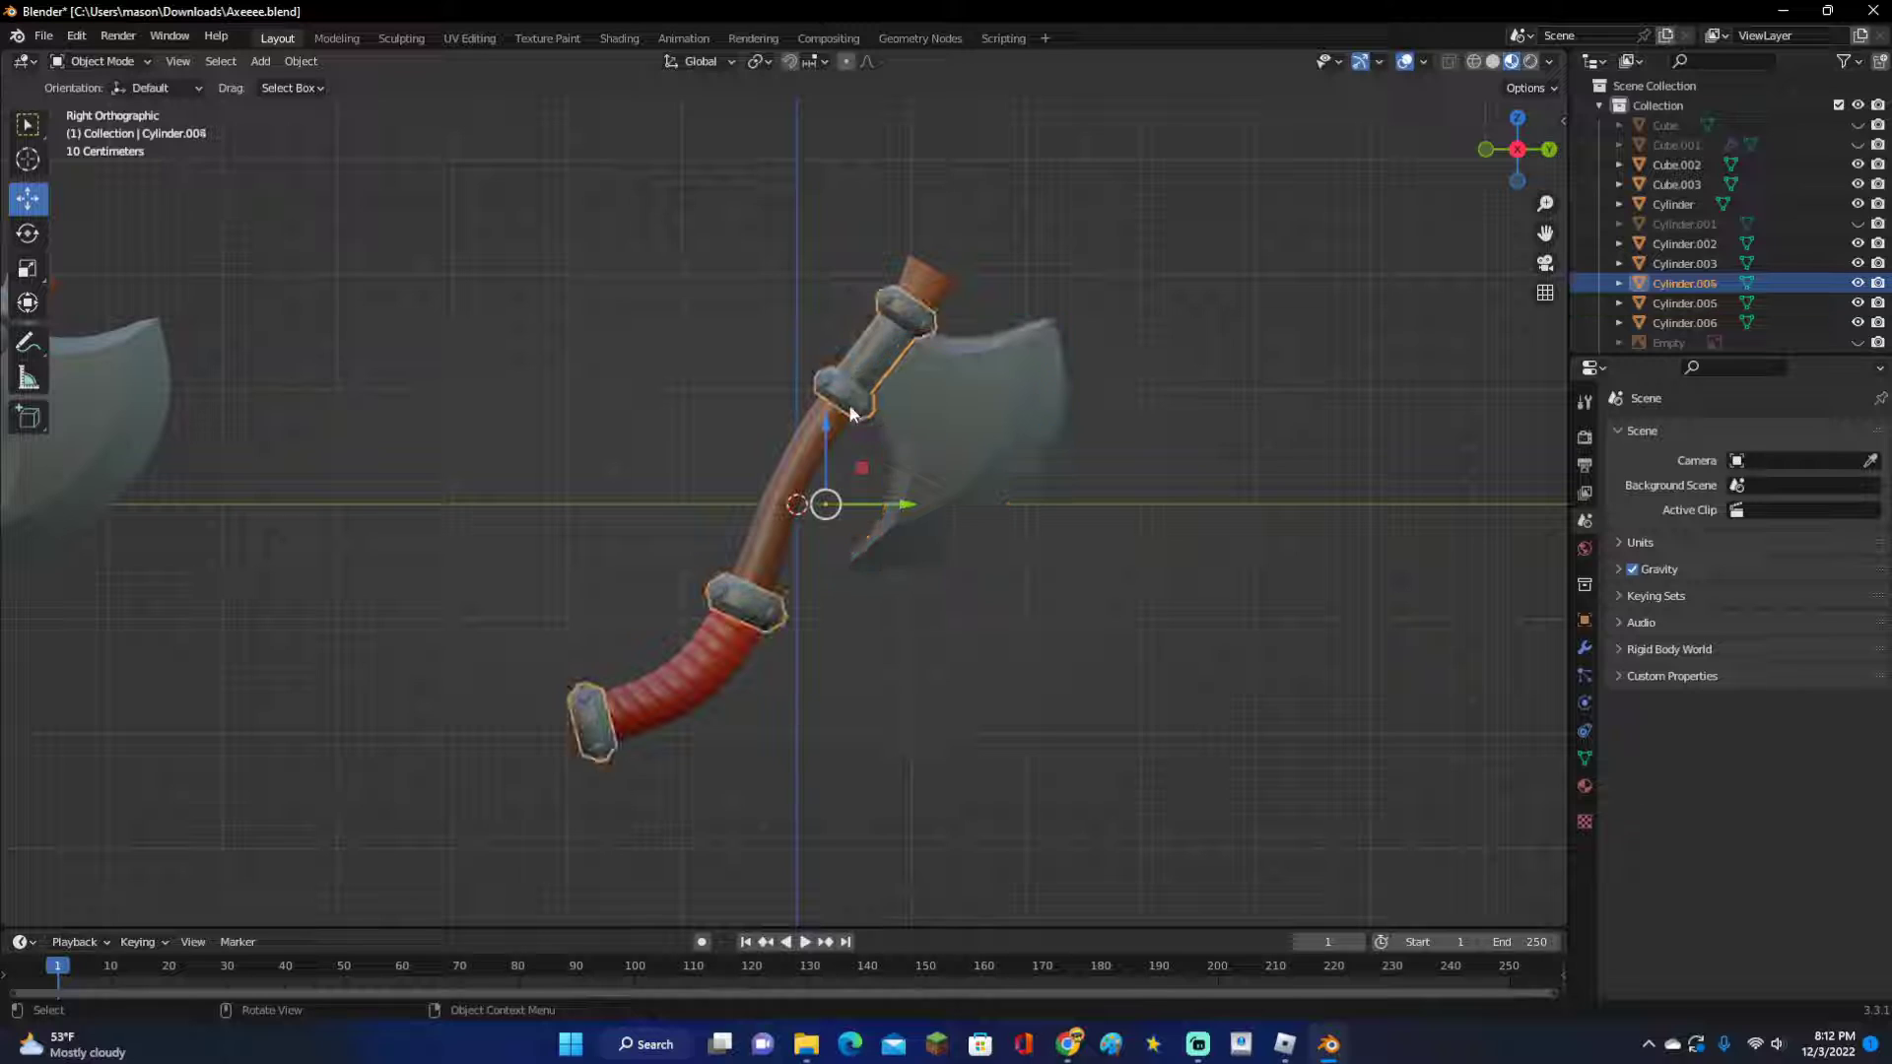
left_click(719, 651)
left_click(785, 493)
left_click(954, 491)
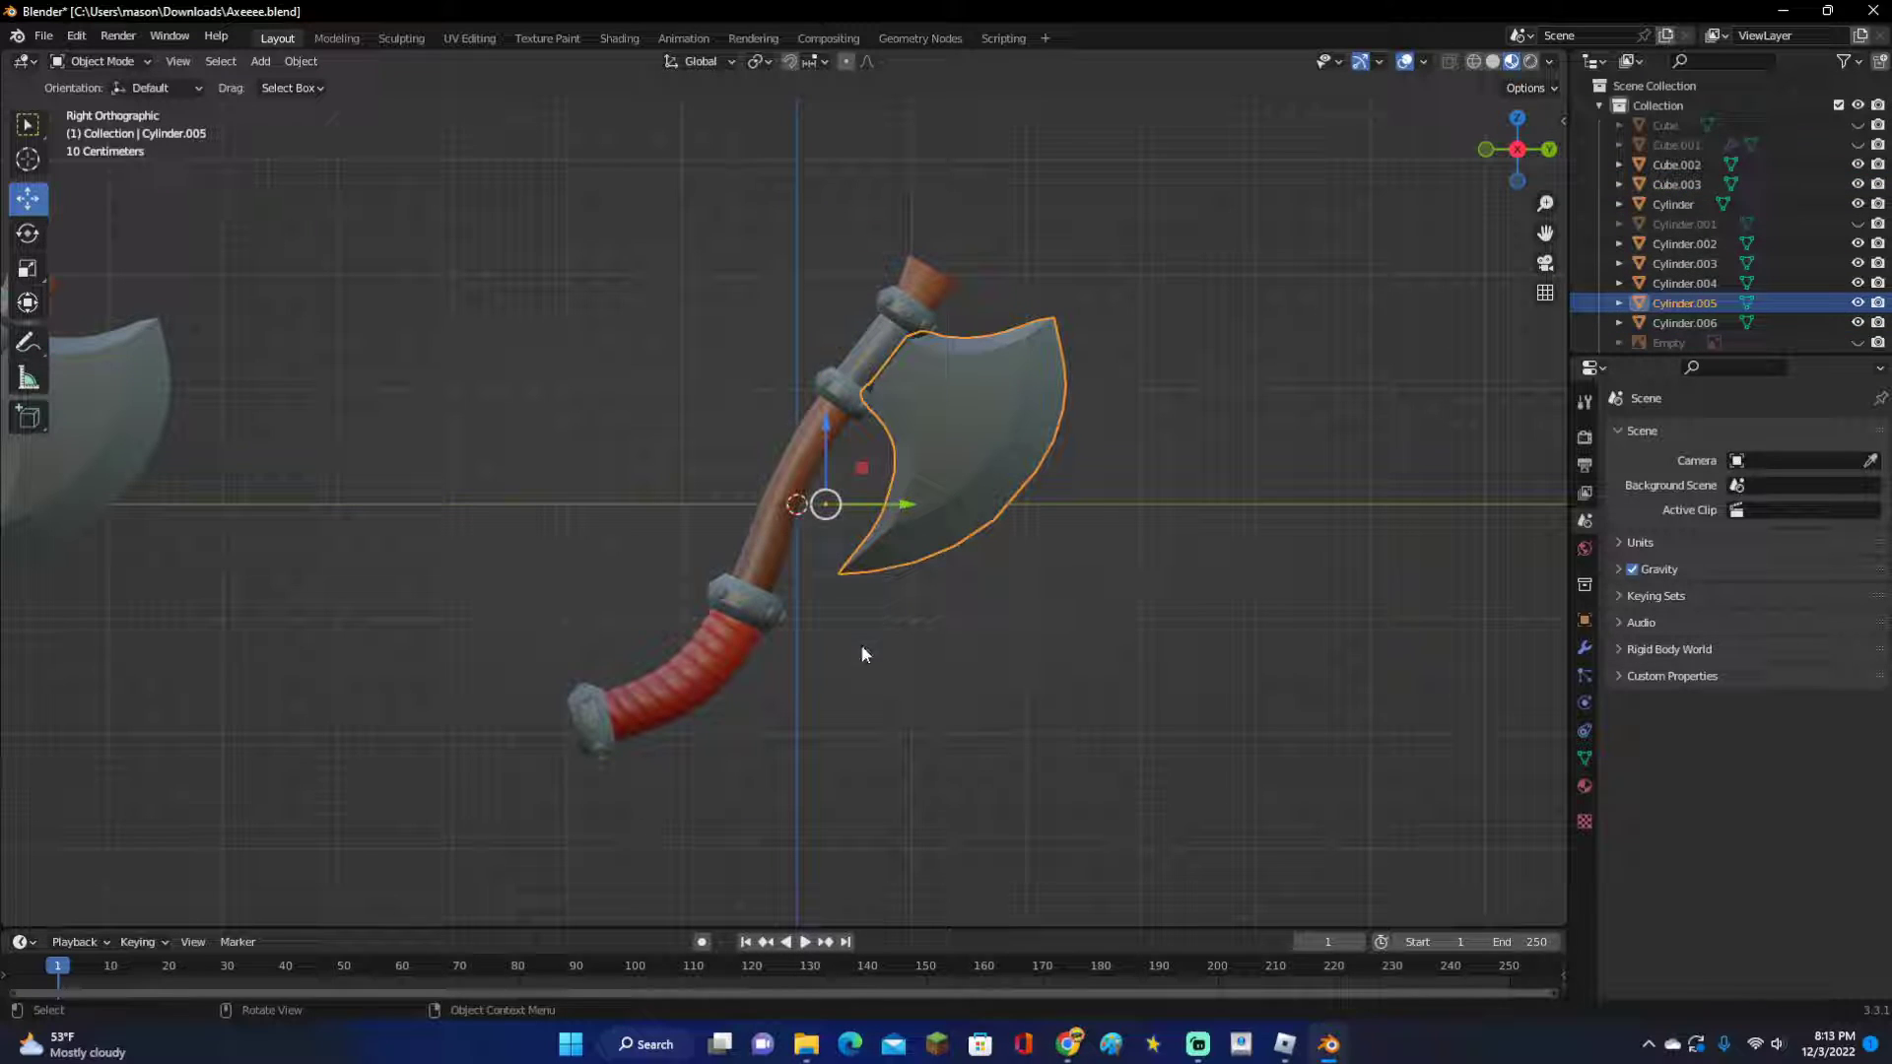
Join all parts of the duplicated axe into a single object with the blade as the active object.
left_click_drag(1119, 757, 568, 321)
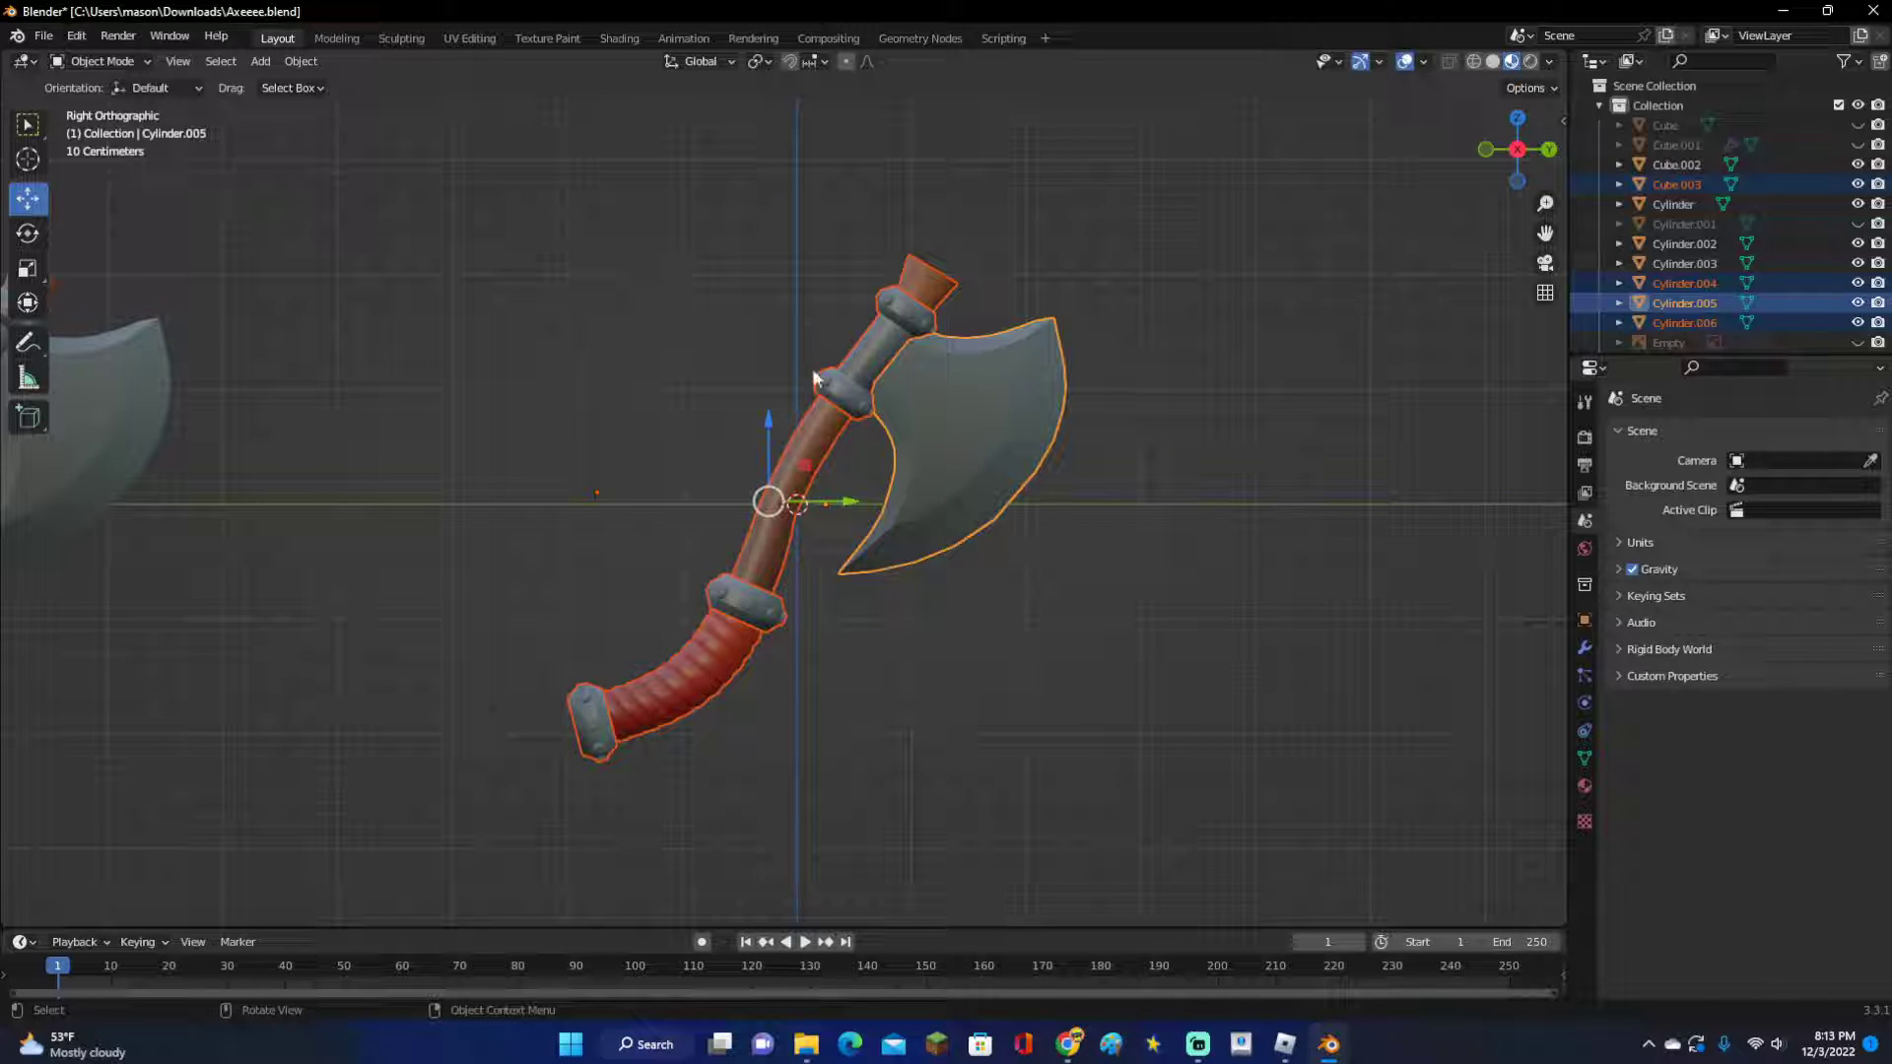
key("ctrl+j")
scroll(973, 517, "up", 2)
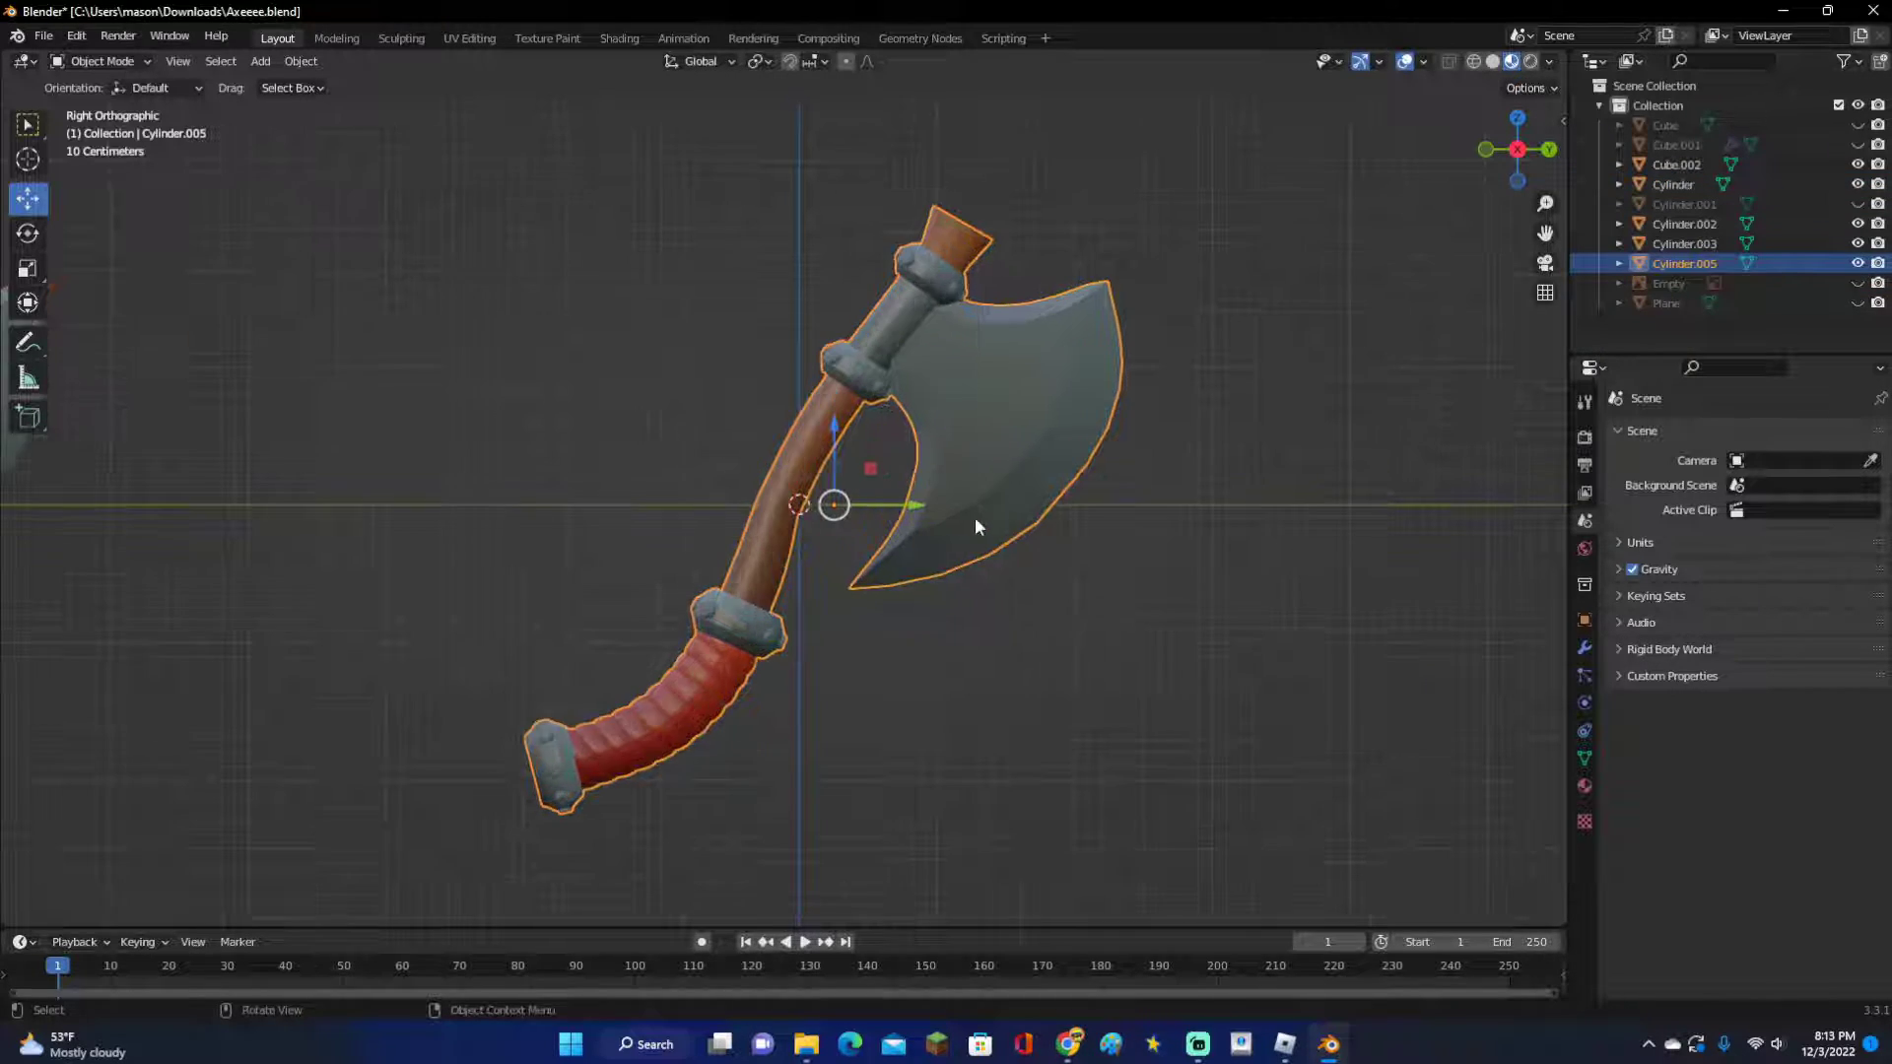
scroll(1043, 558, "down", 2)
scroll(1045, 568, "up", 3)
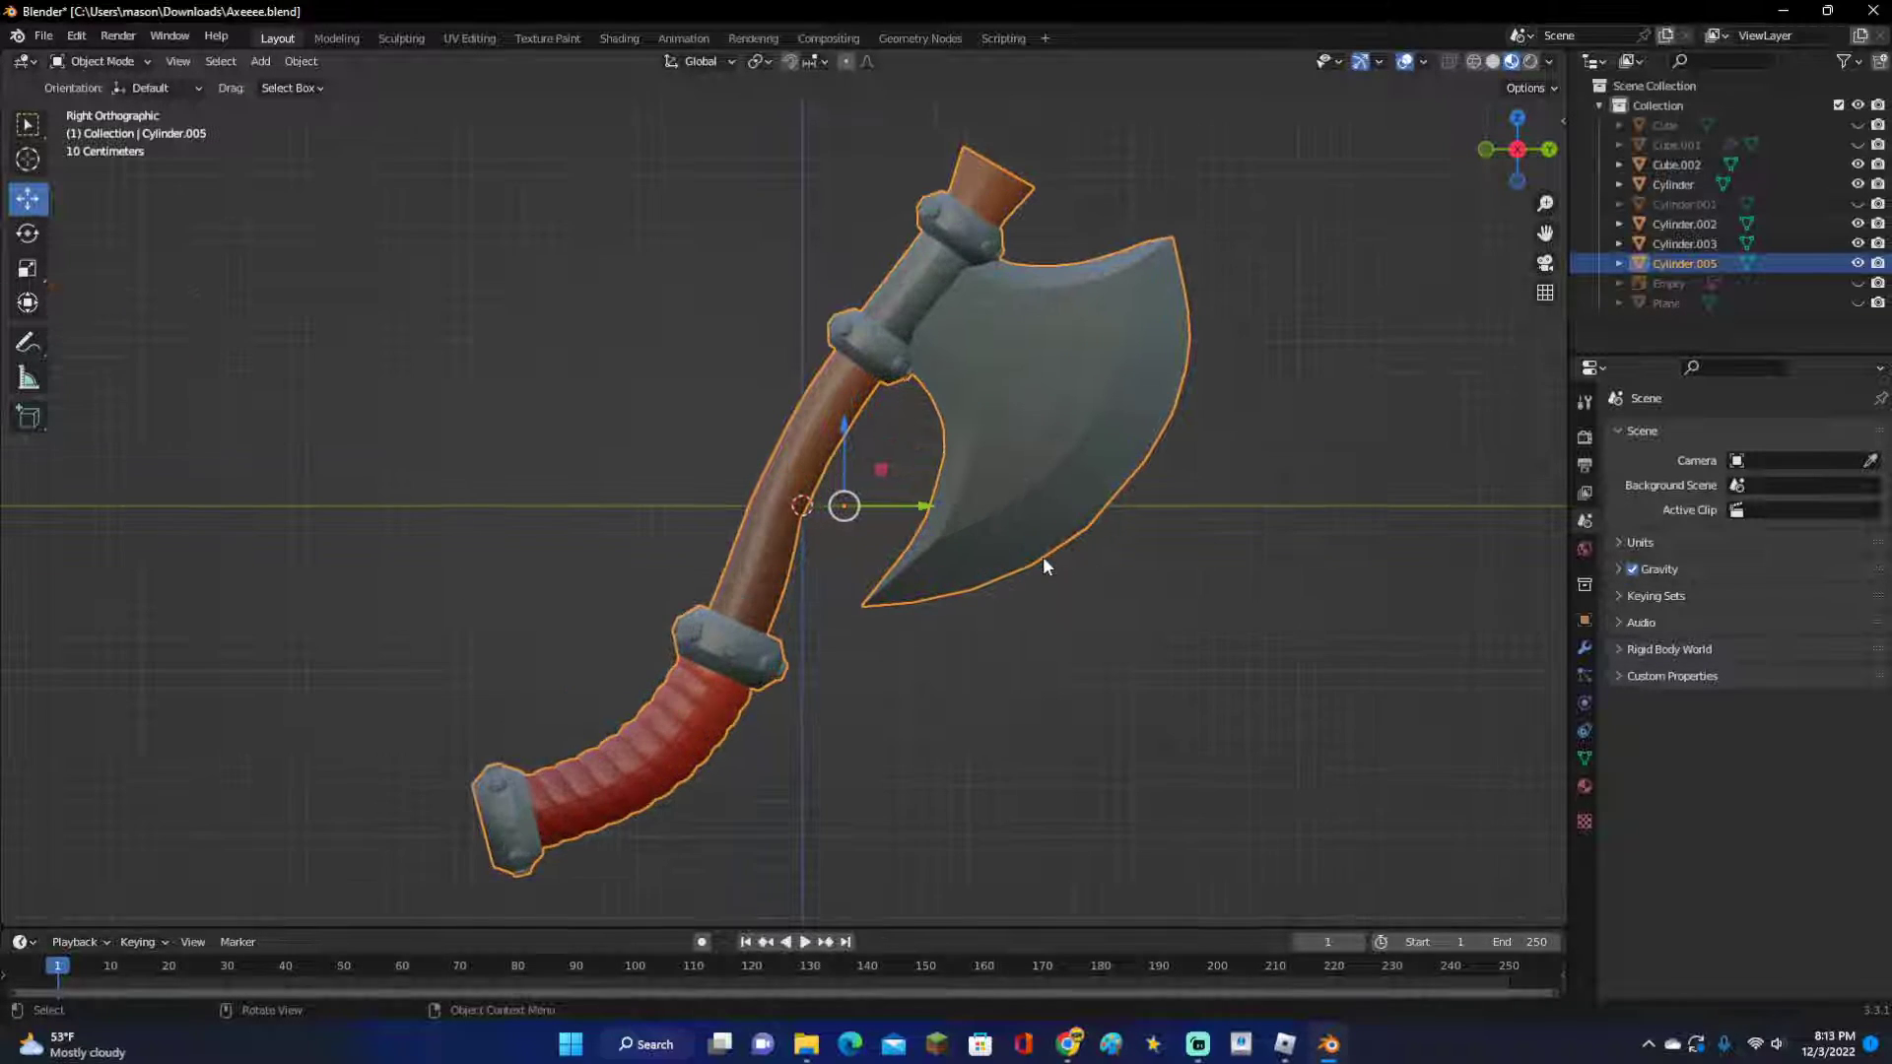
scroll(1045, 566, "down", 1)
Duplicate the joined axe in place and switch the new copy to Edit Mode.
key("shift+d")
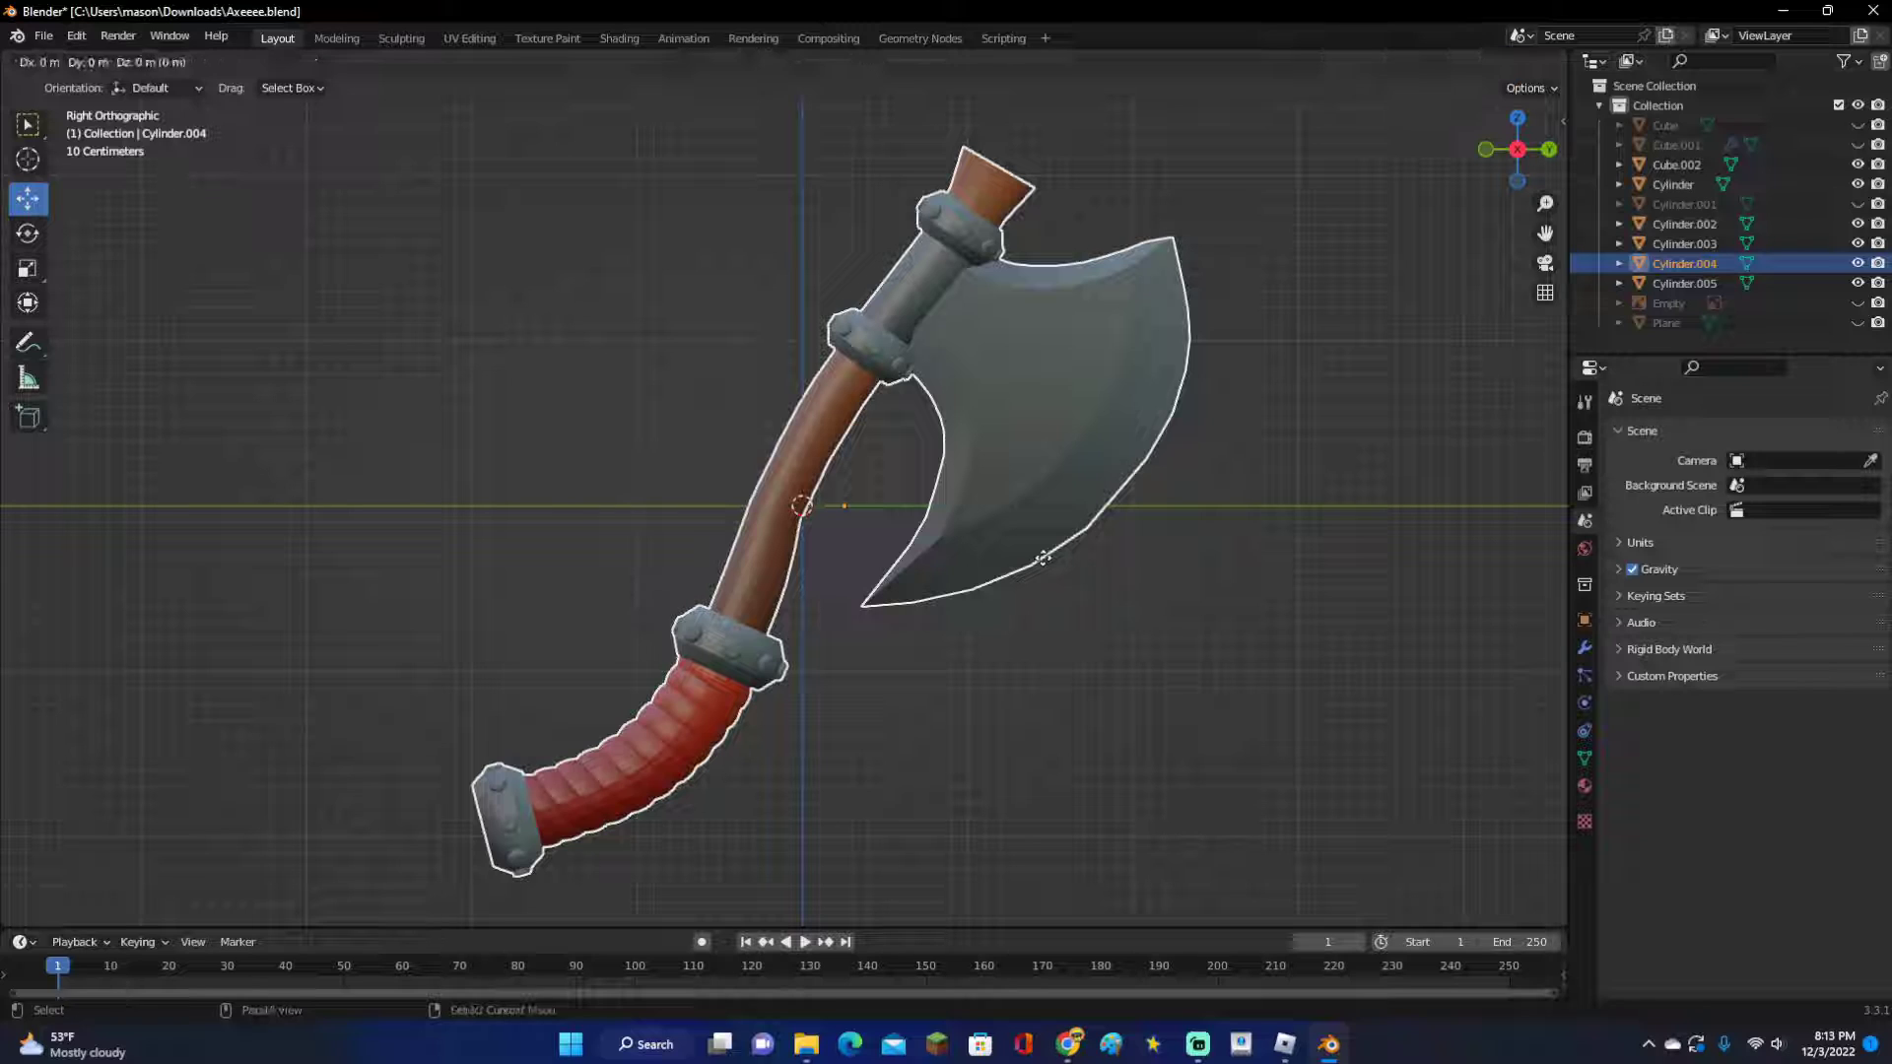
right_click(1043, 556)
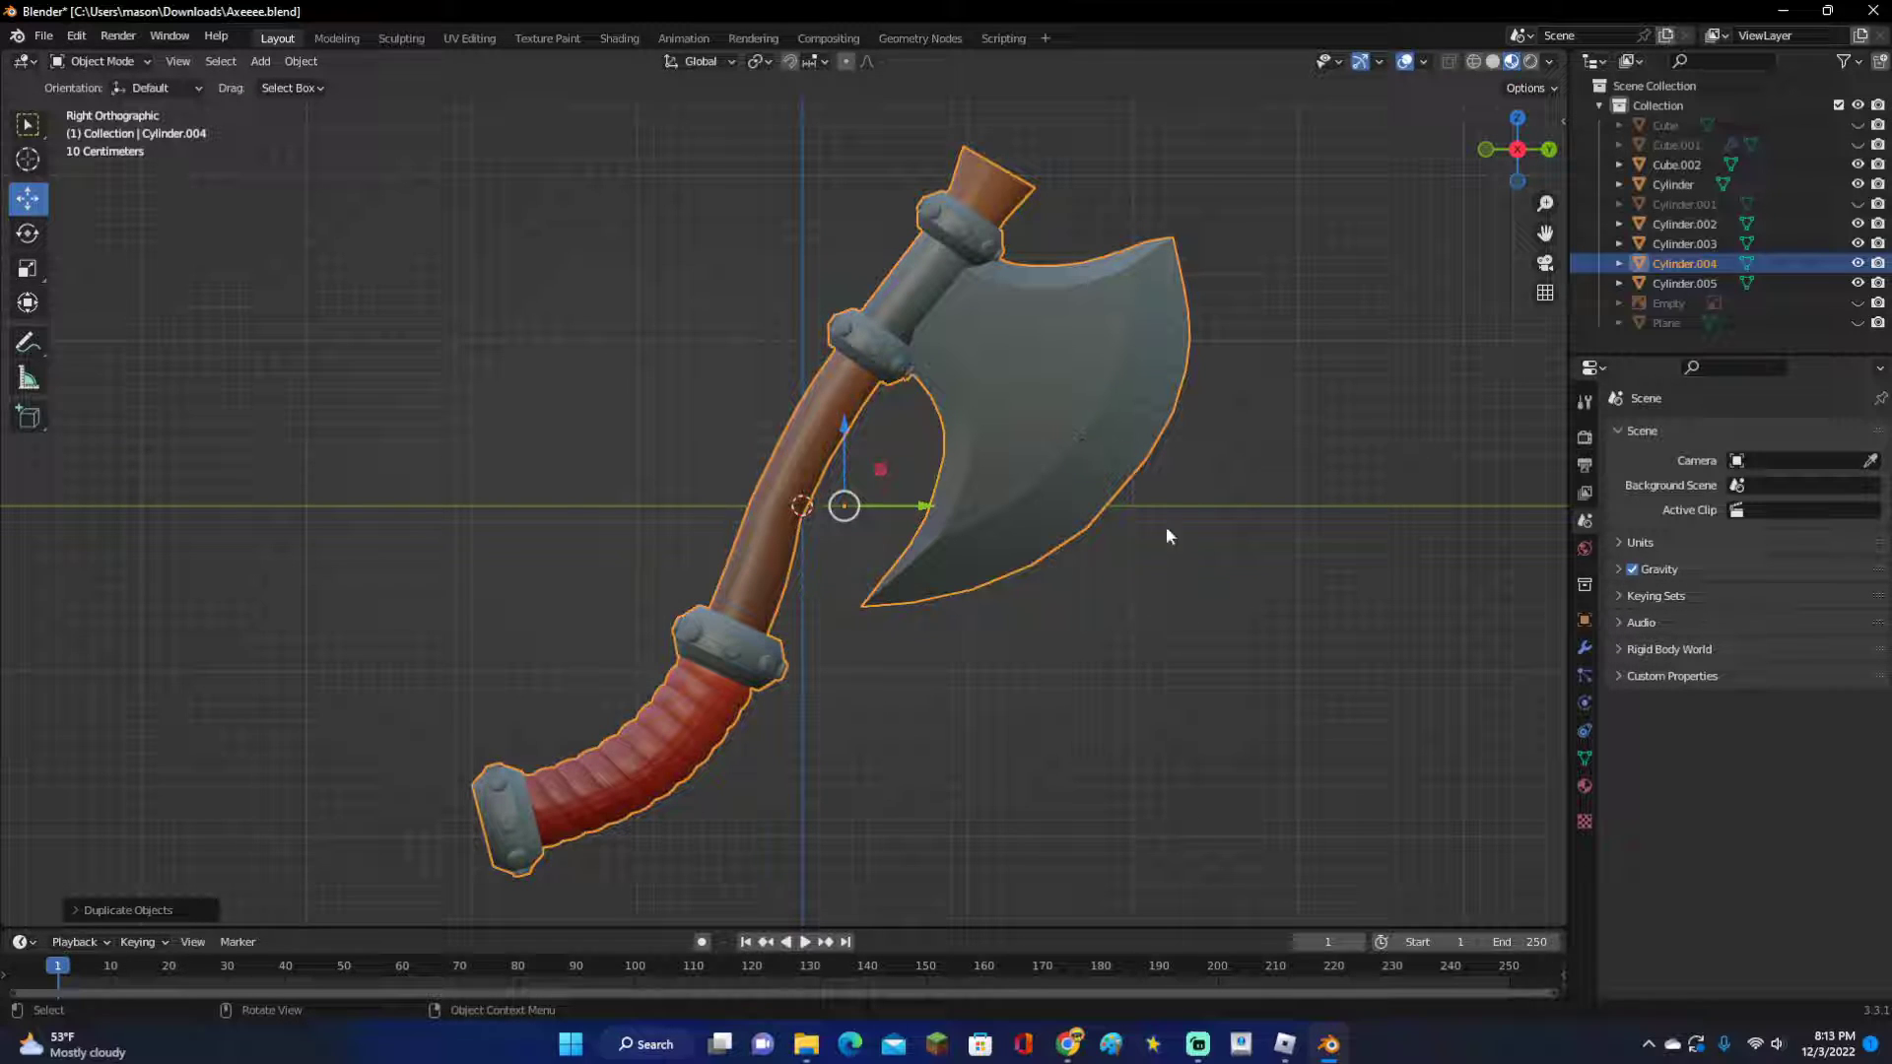
key("Tab")
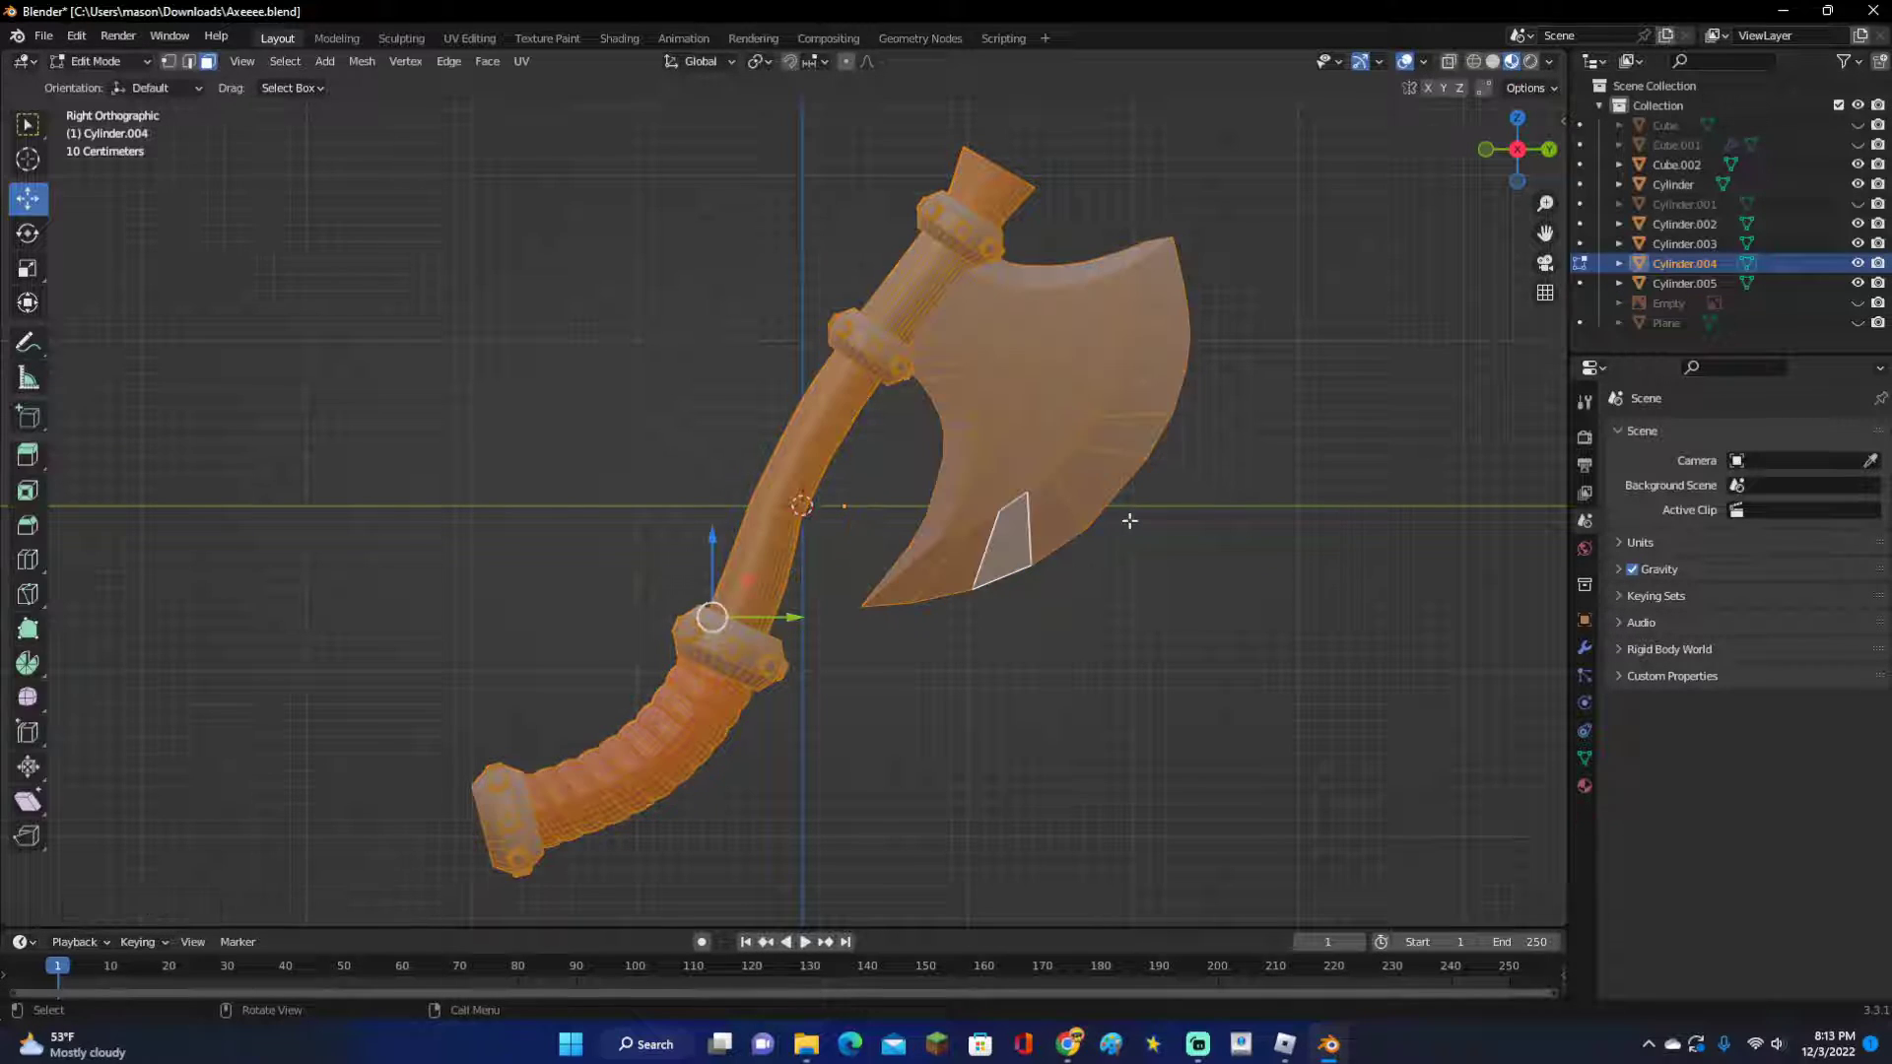
mouse_move(1128, 524)
middle_mouse_down()
mouse_move(1187, 591)
mouse_move(1130, 538)
middle_mouse_up()
scroll(1152, 556, "up", 2)
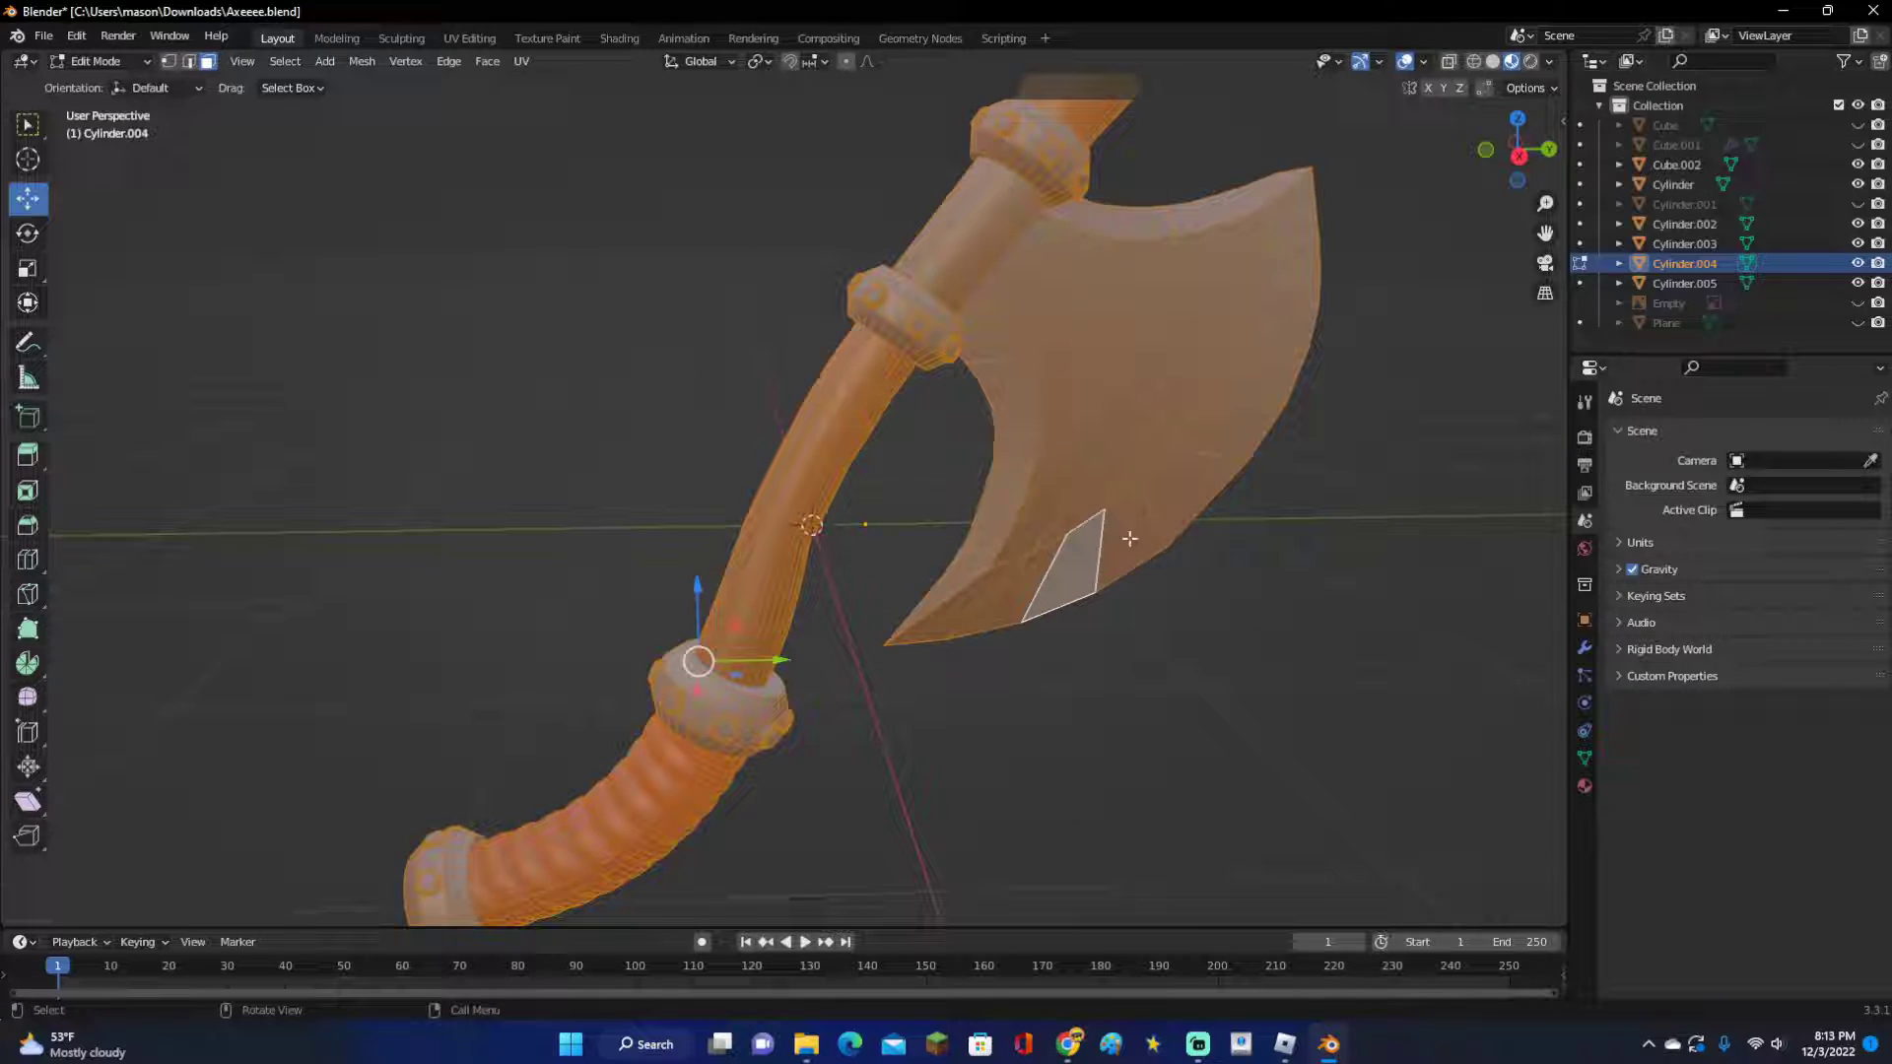
scroll(1285, 565, "down", 1)
Clear the mesh selection and select the entire linked blade of the axe copy.
left_click(1292, 567)
scroll(1337, 538, "up", 2)
middle_click_drag(1305, 531, 1096, 611, "shift")
scroll(1150, 580, "down", 2)
scroll(1099, 549, "down", 1)
scroll(1005, 523, "up", 2)
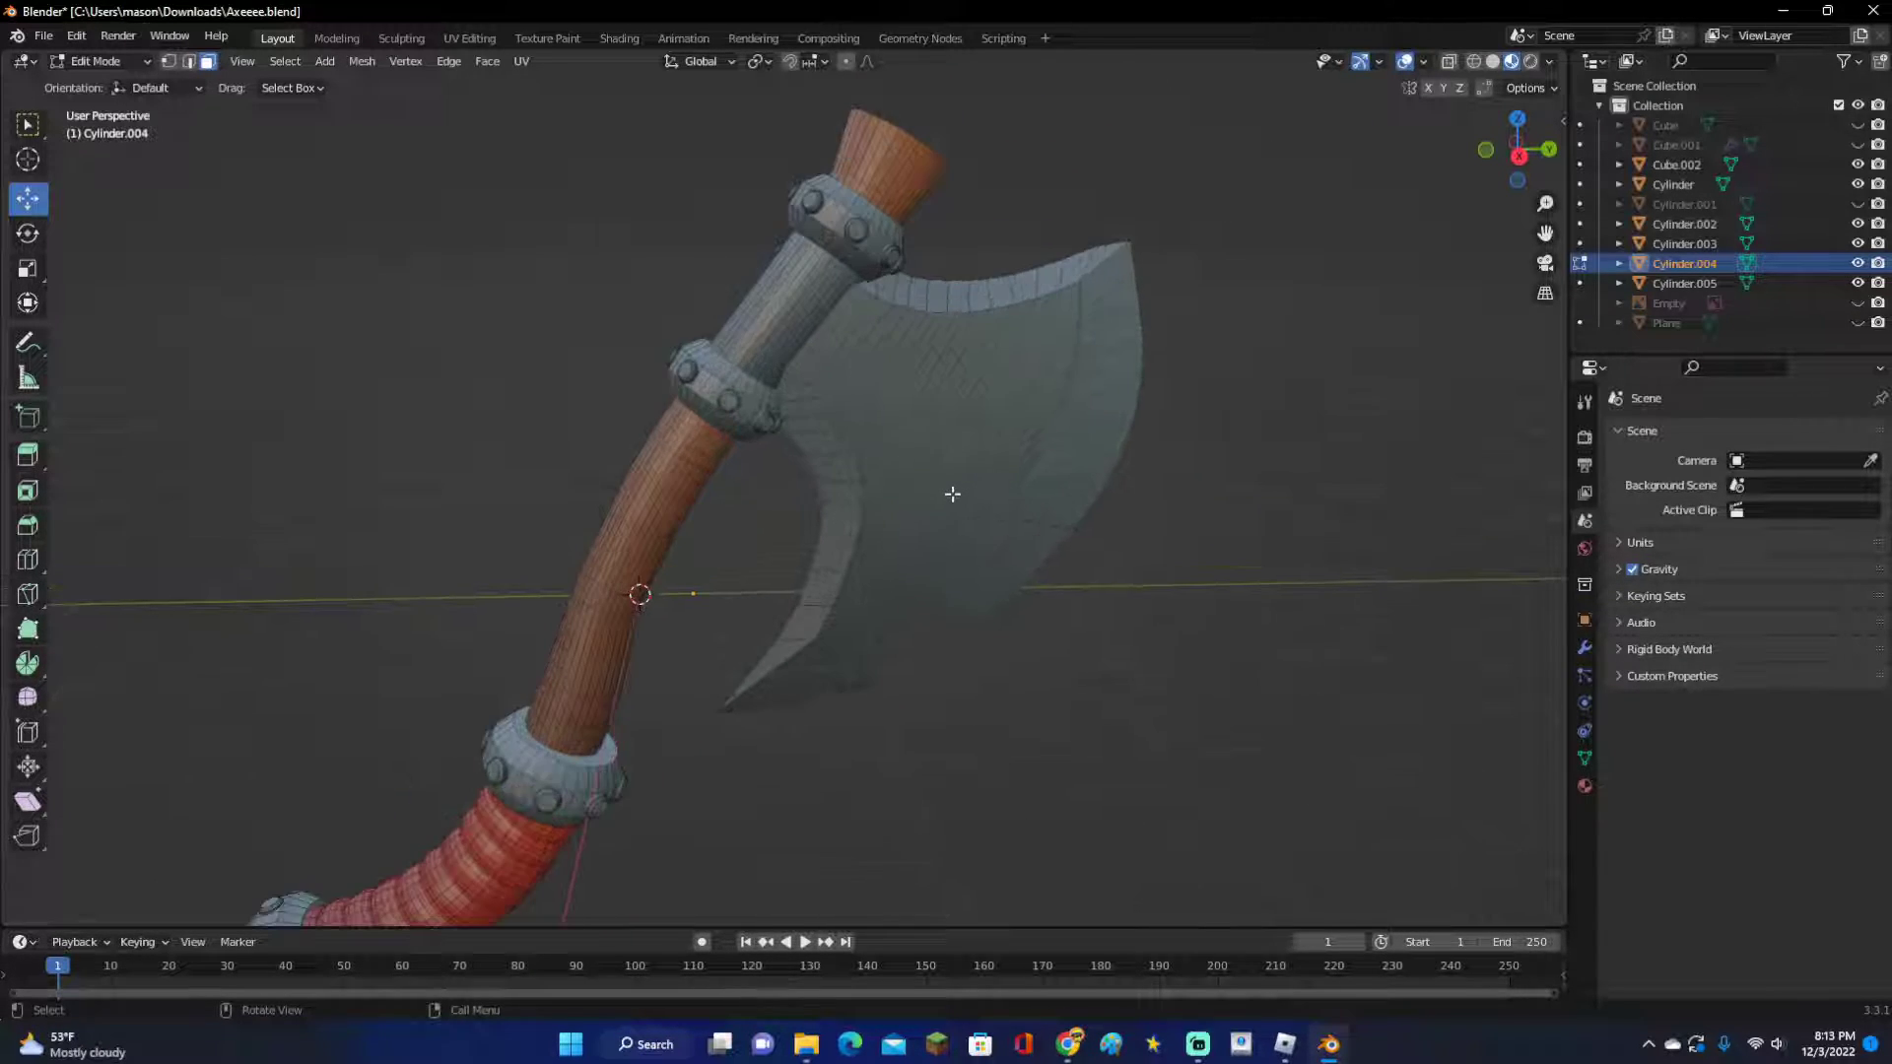
left_click(949, 490, "alt")
key("ctrl+l")
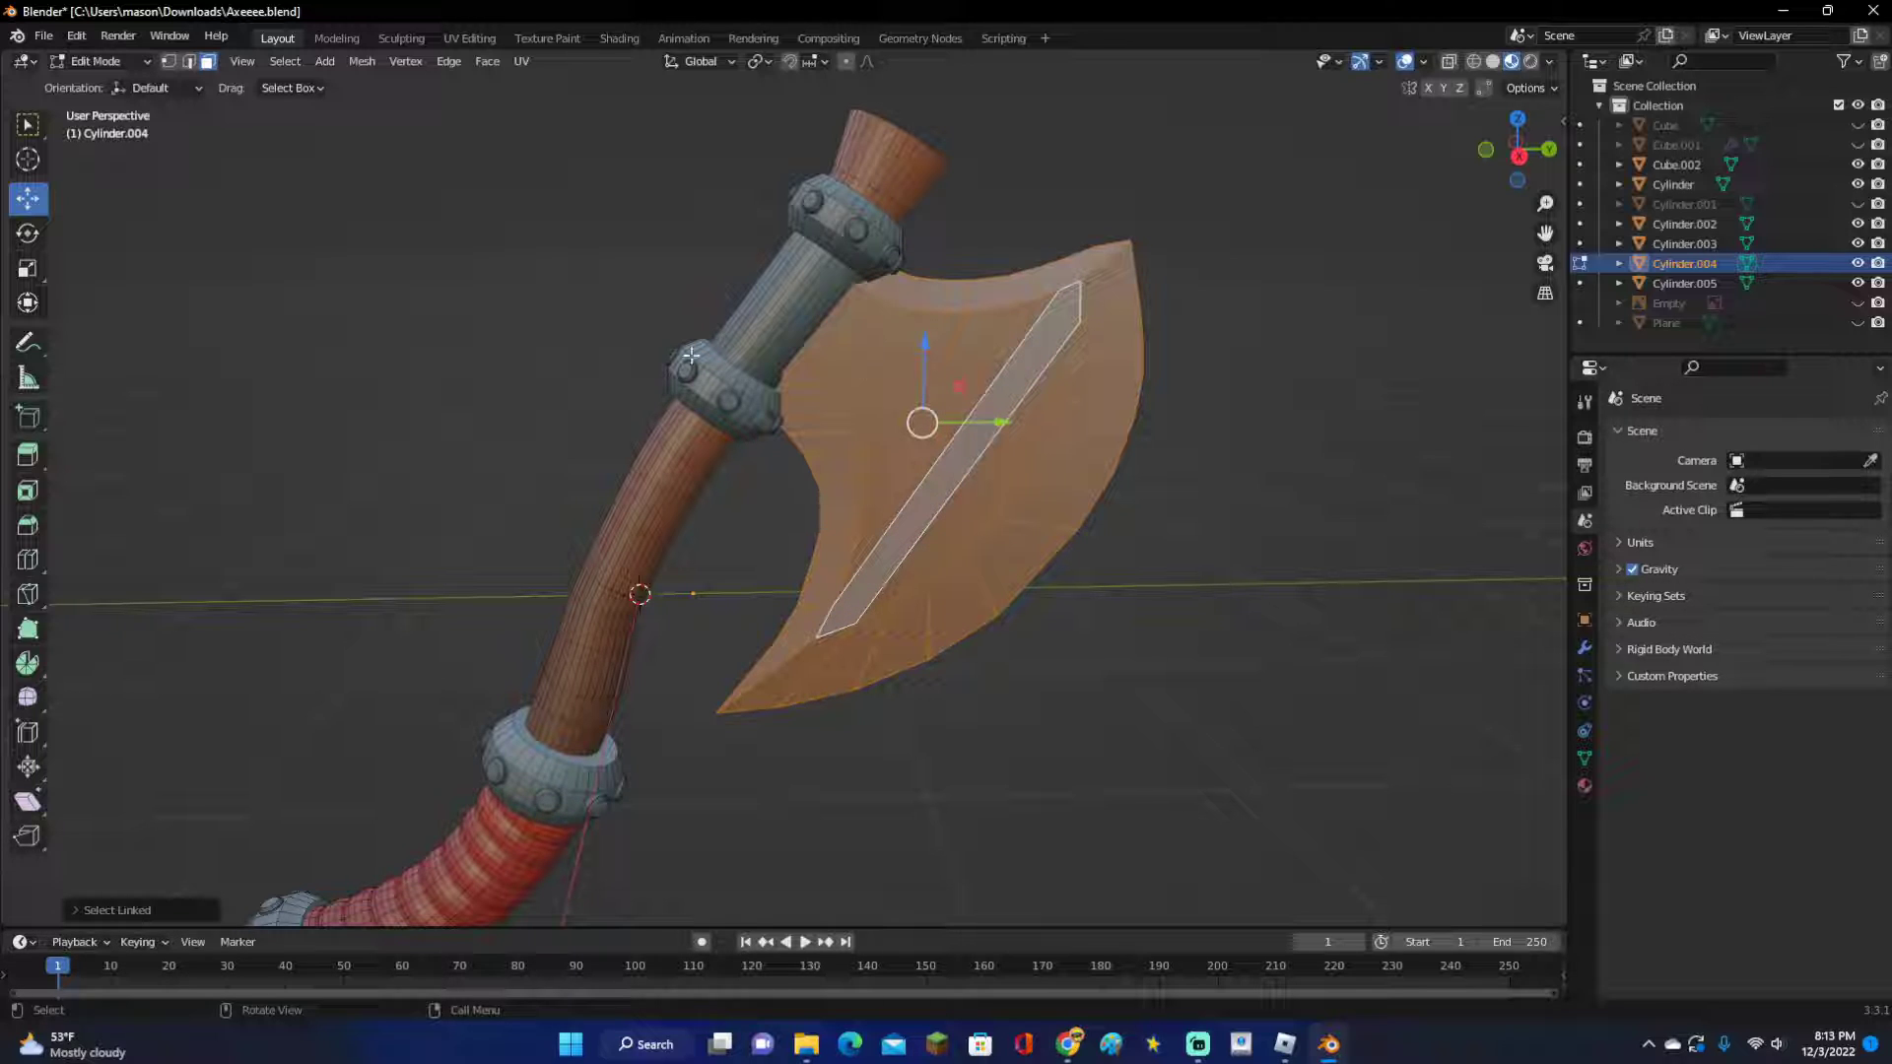
Select the whole axe mesh and try to thicken it with Shrink/Fatten.
left_click(724, 372)
scroll(854, 493, "down", 3)
key("a")
scroll(1099, 551, "up", 2)
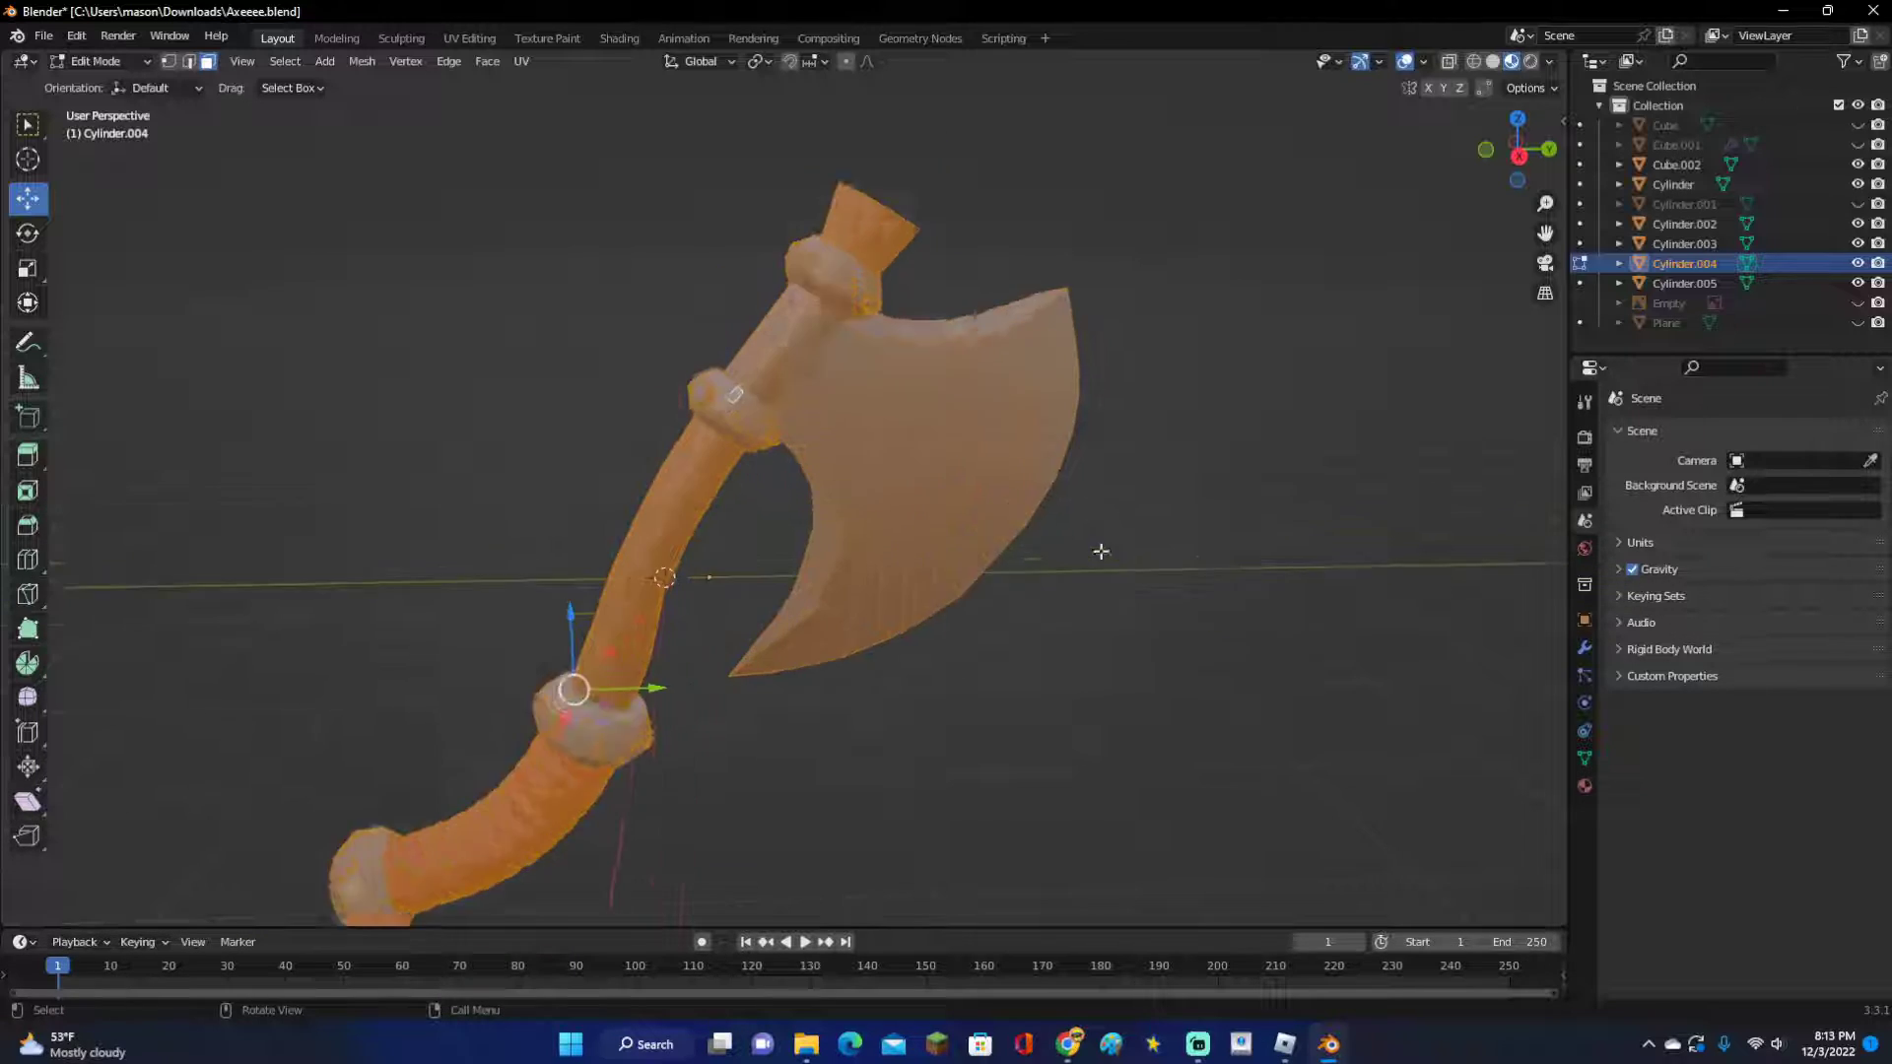
scroll(1101, 551, "up", 1)
middle_click_drag(1140, 621, 1232, 513, "shift")
scroll(1220, 541, "up", 2)
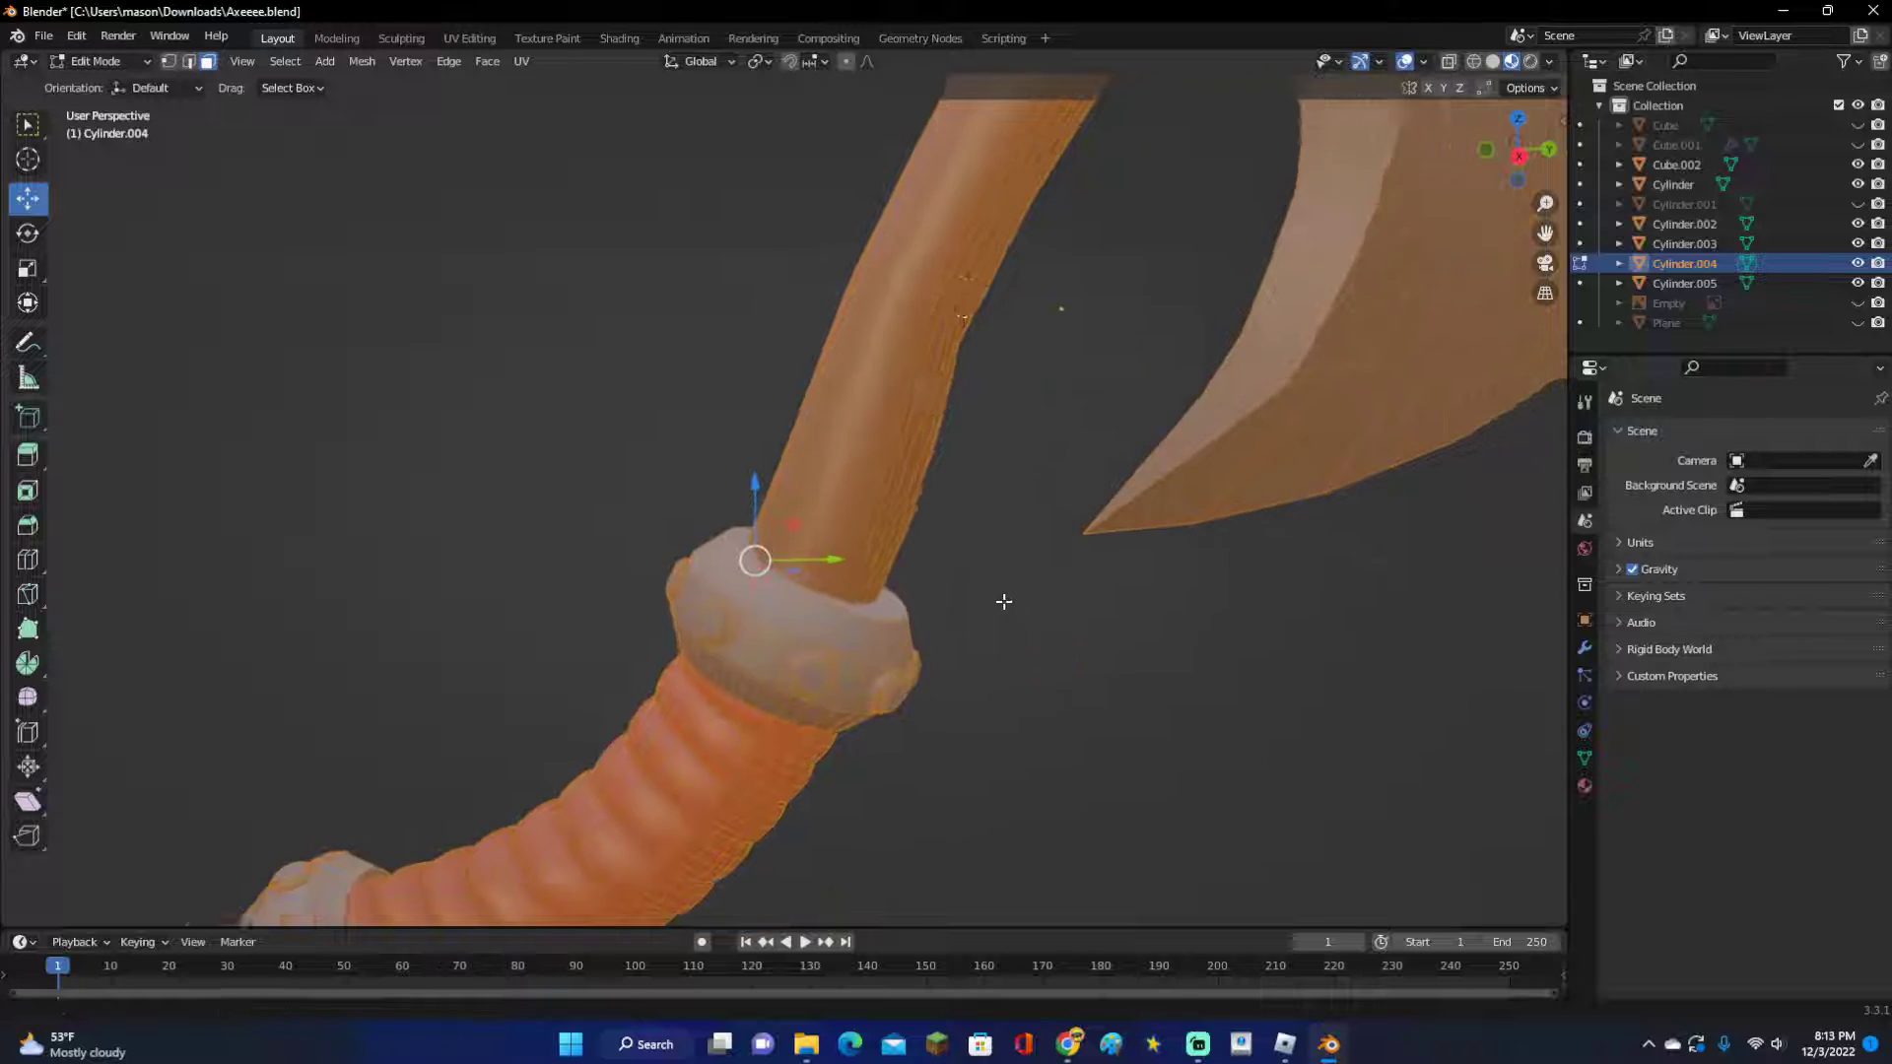
middle_click_drag(1004, 601, 1060, 642)
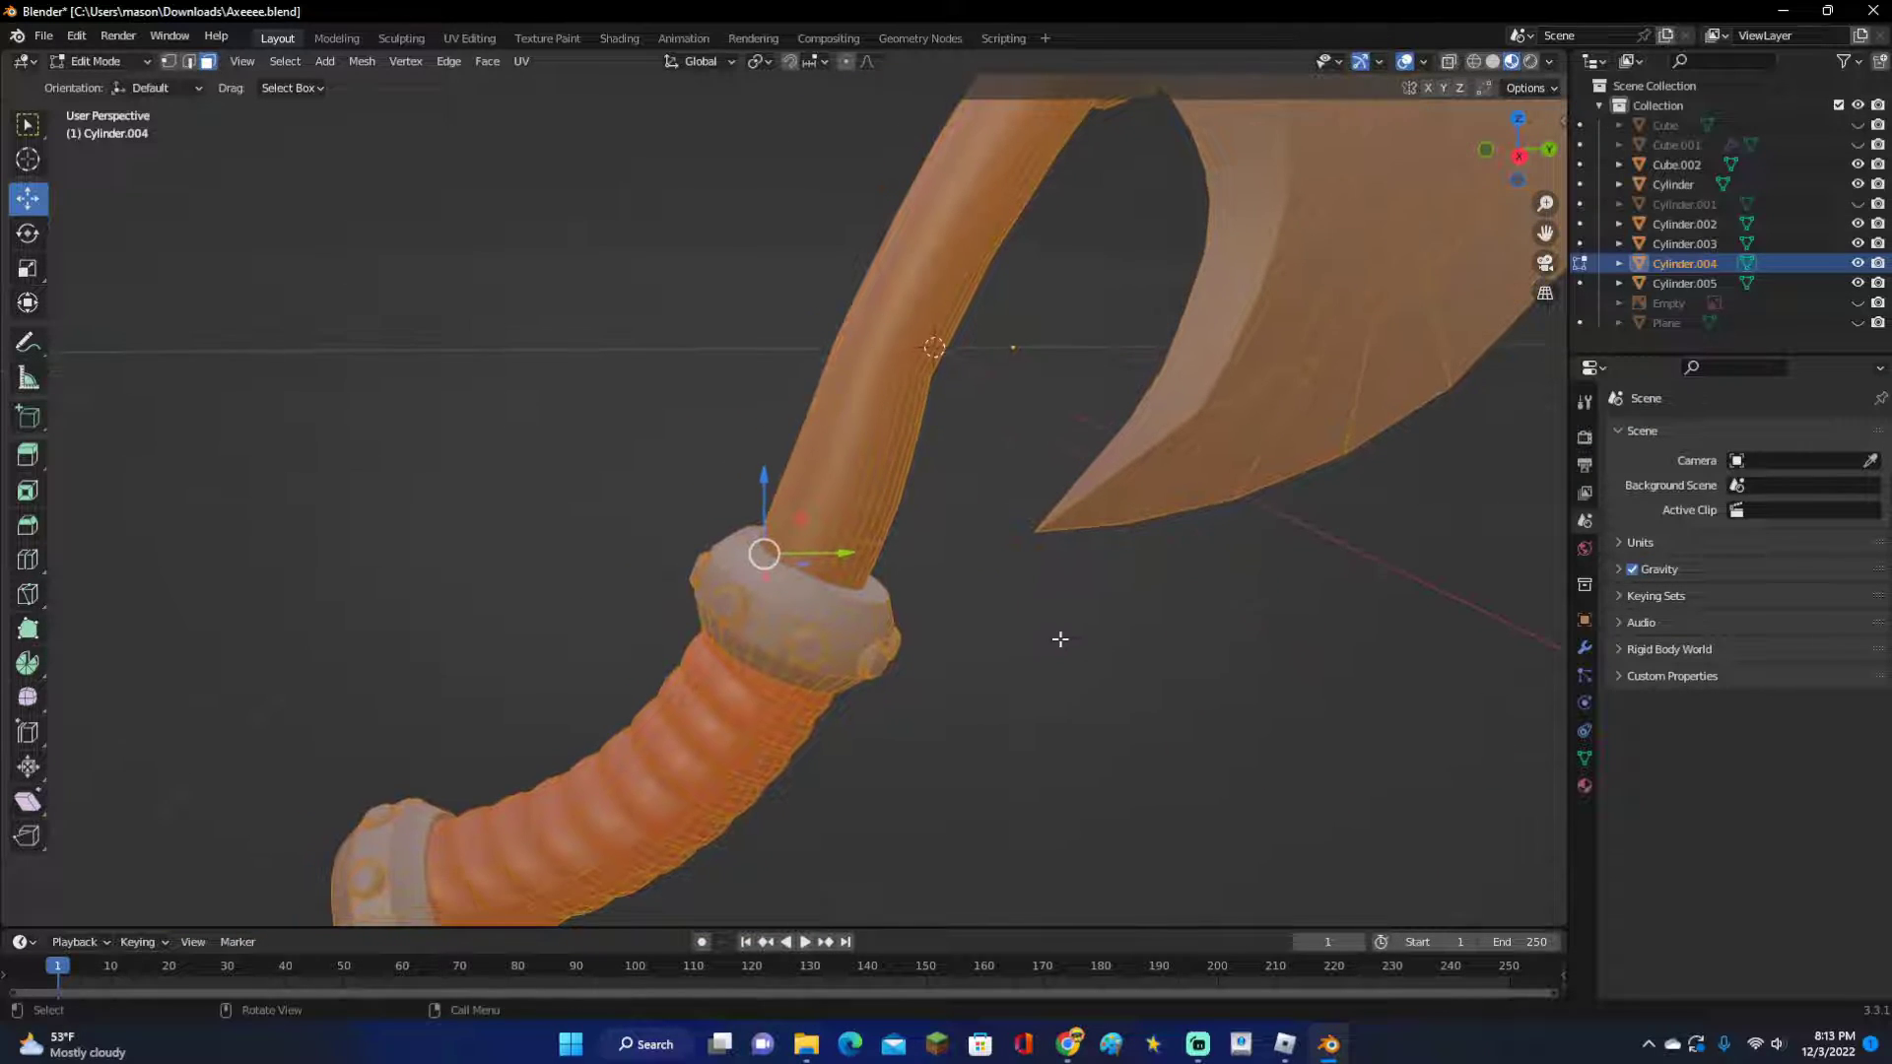
scroll(1061, 646, "up", 1)
key("alt+s")
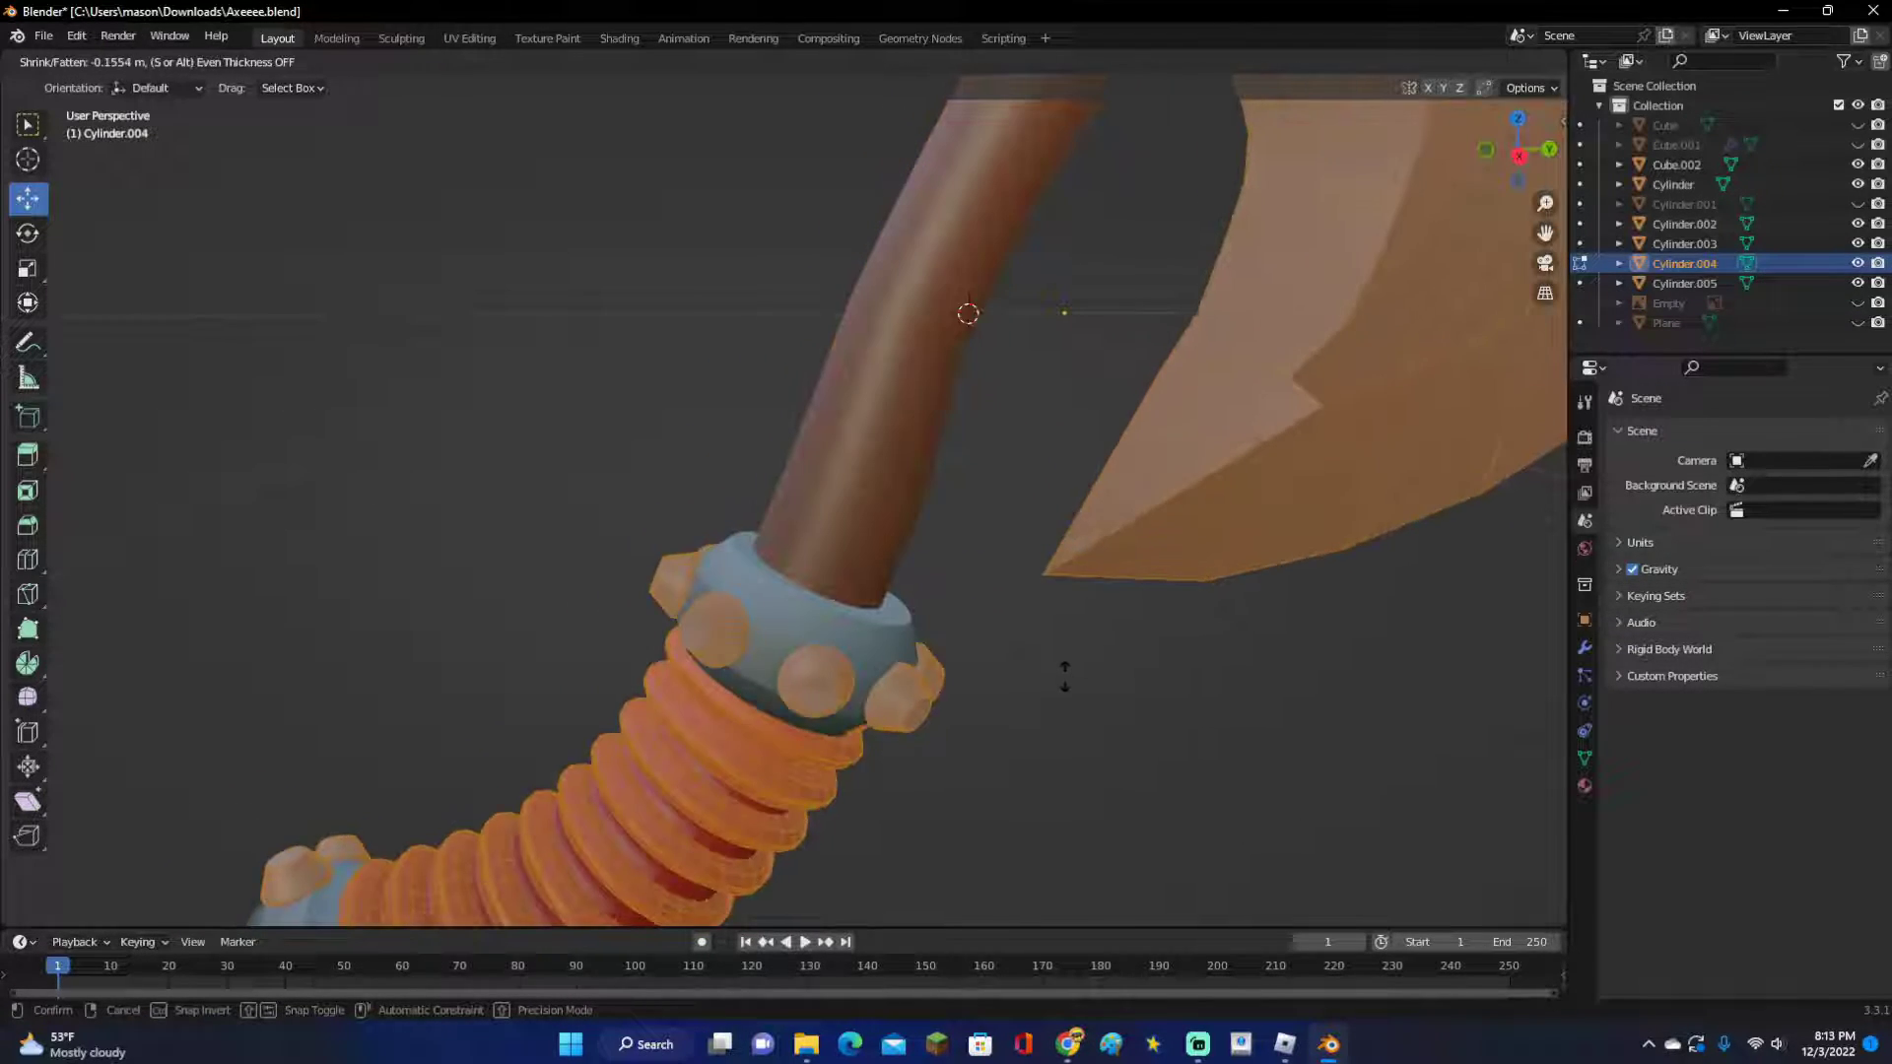
left_click(1072, 654)
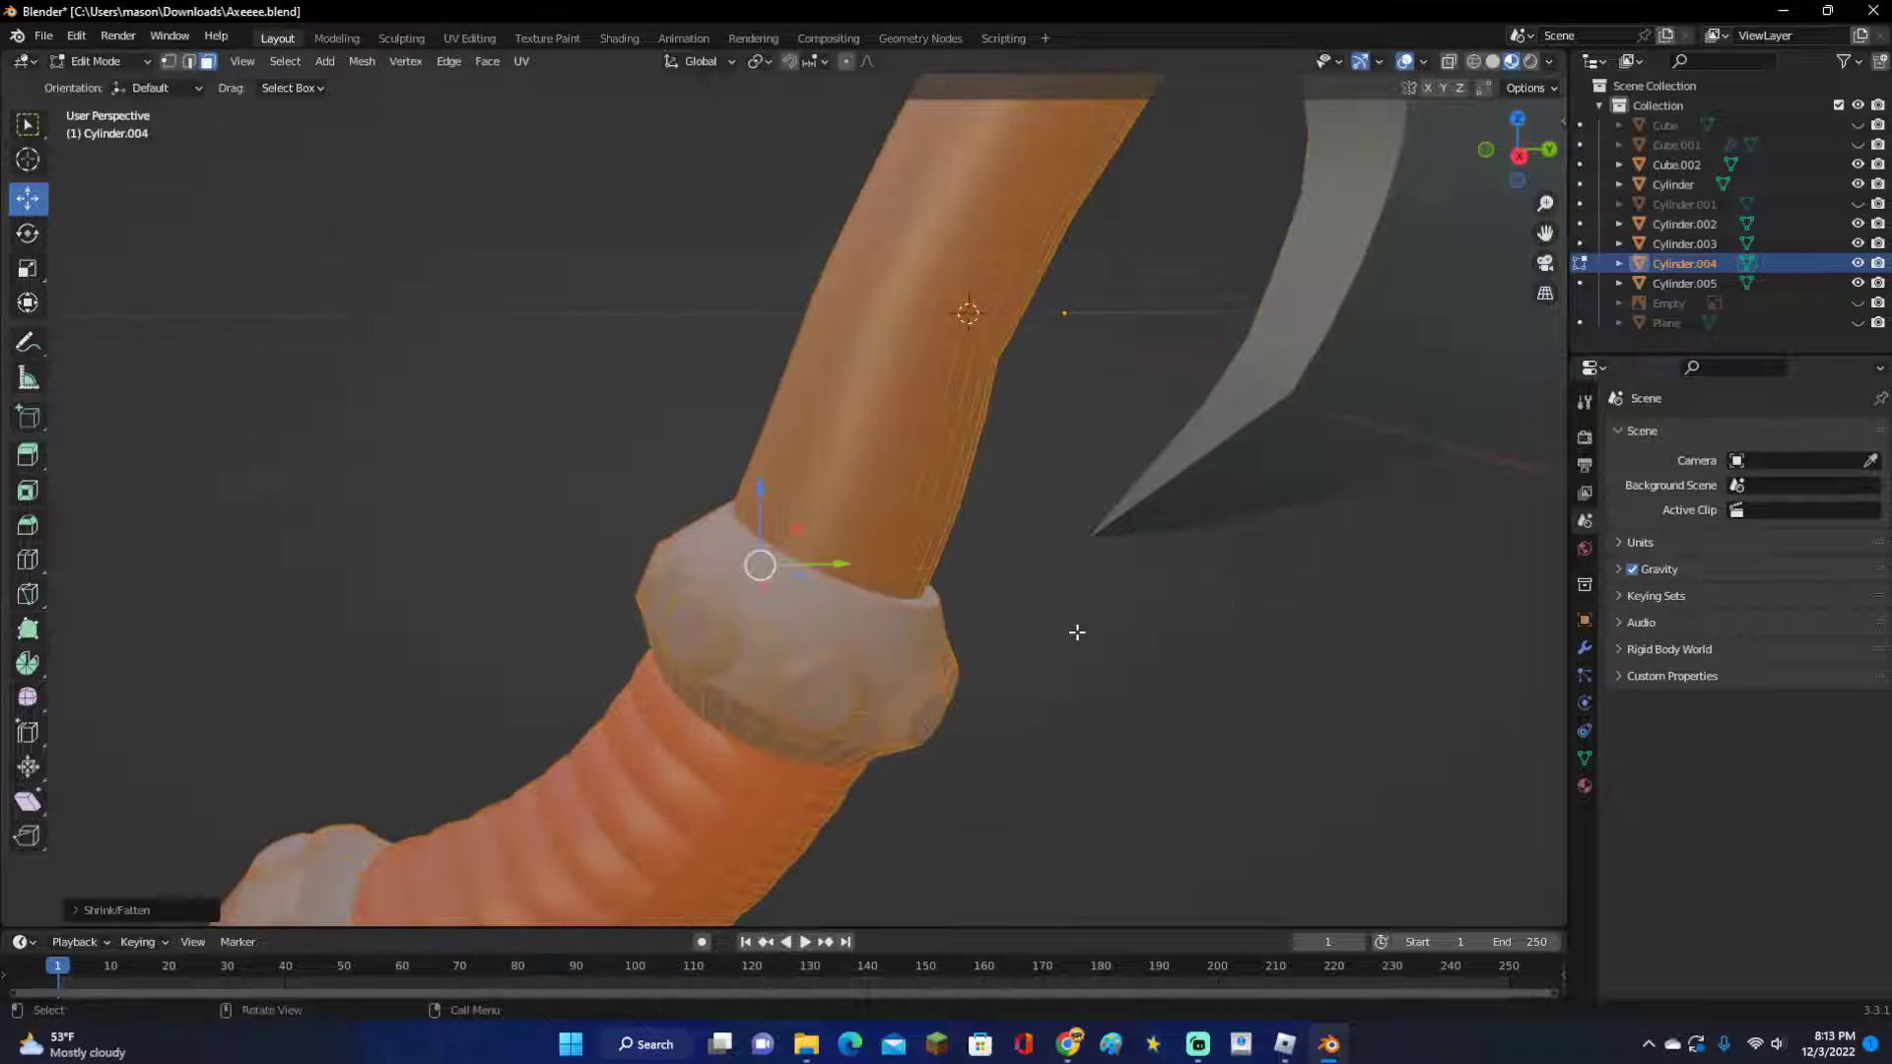
Try a negative Shrink/Fatten offset on the fully selected axe mesh and clear the selection.
scroll(1077, 634, "down", 5)
key("a")
scroll(1034, 582, "up", 4)
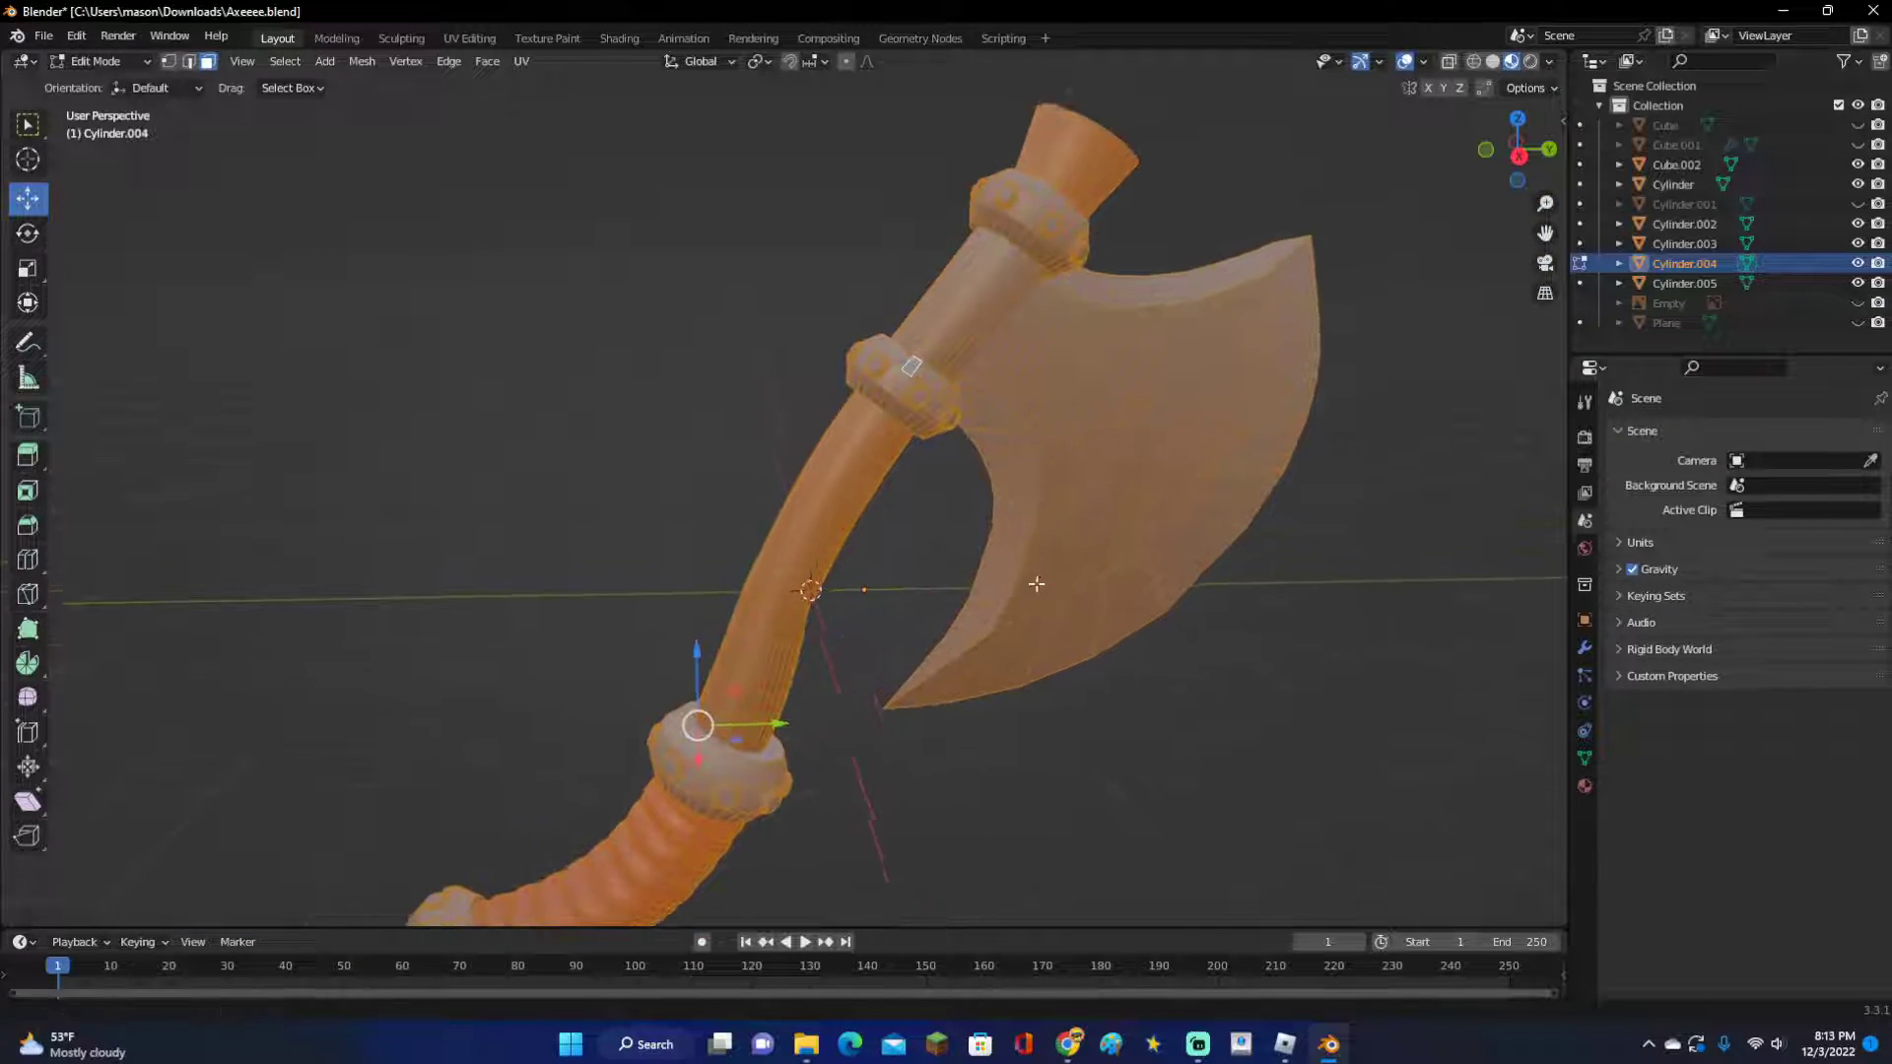
key("alt+s")
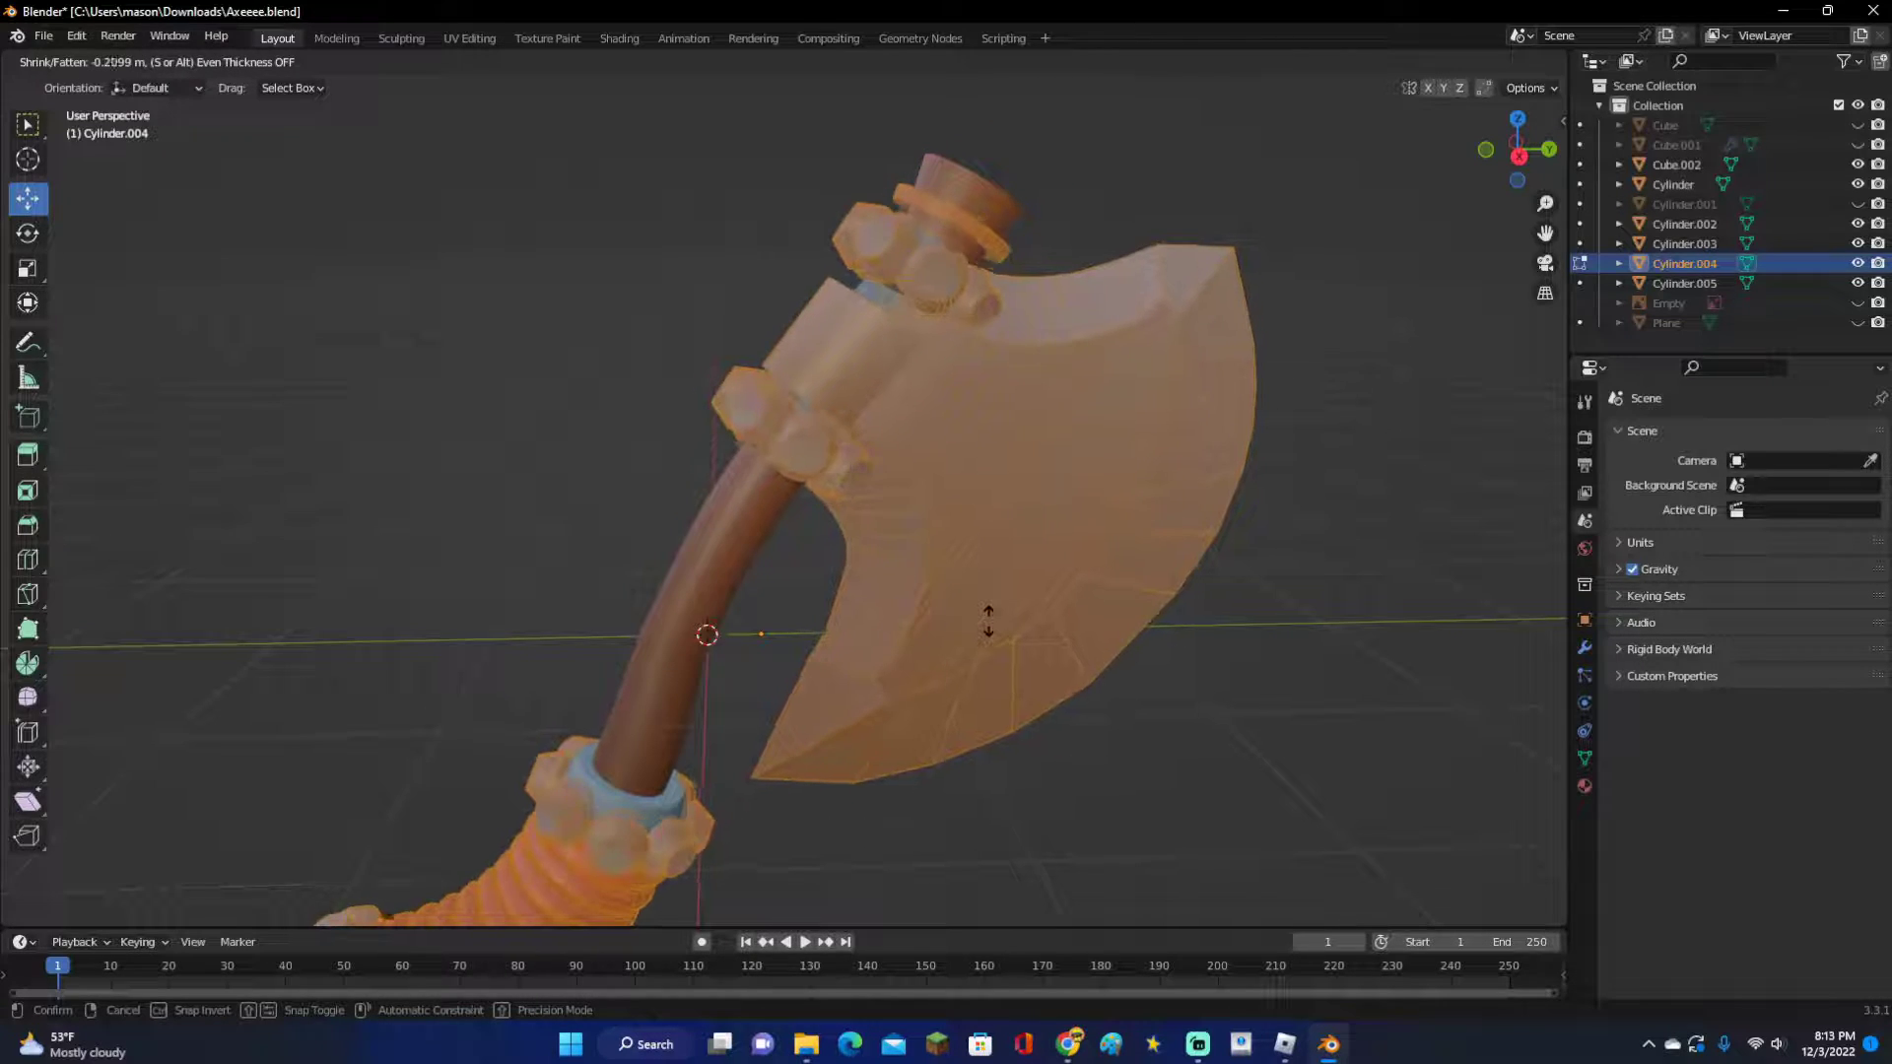
left_click(988, 596)
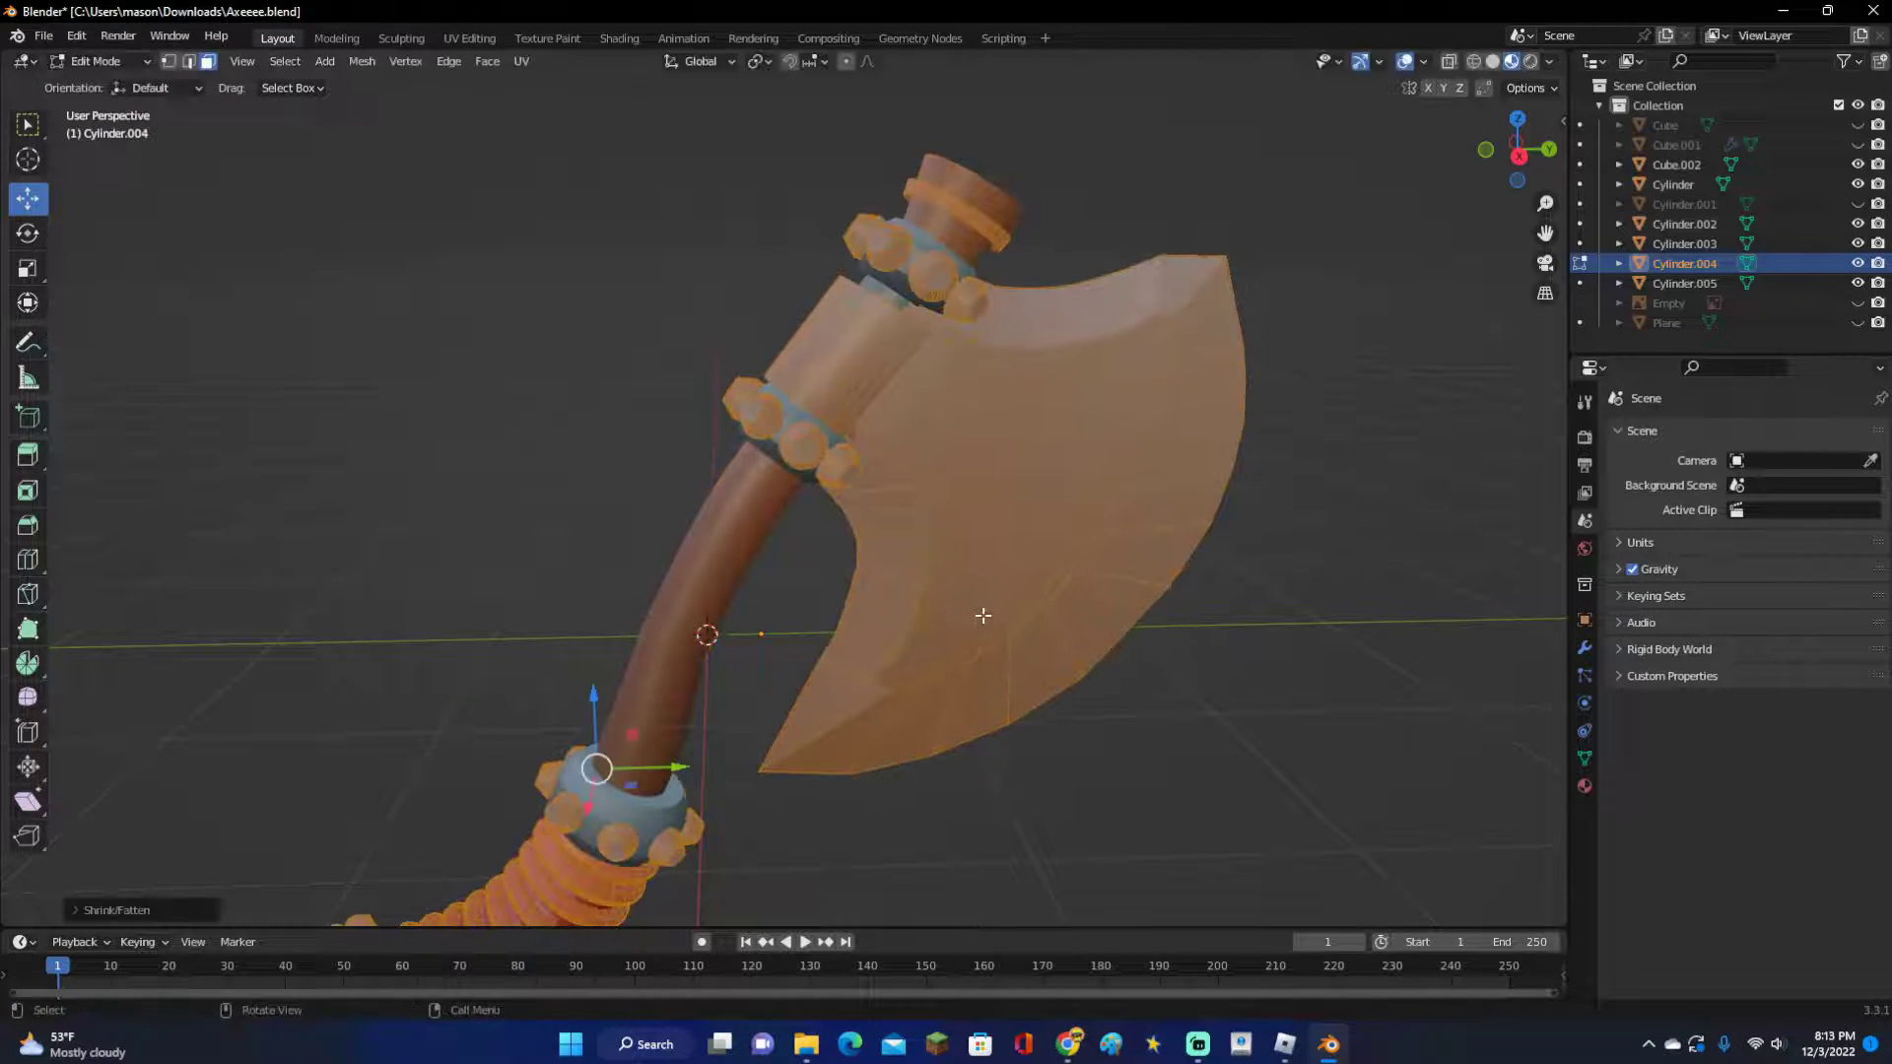
left_click(1333, 343)
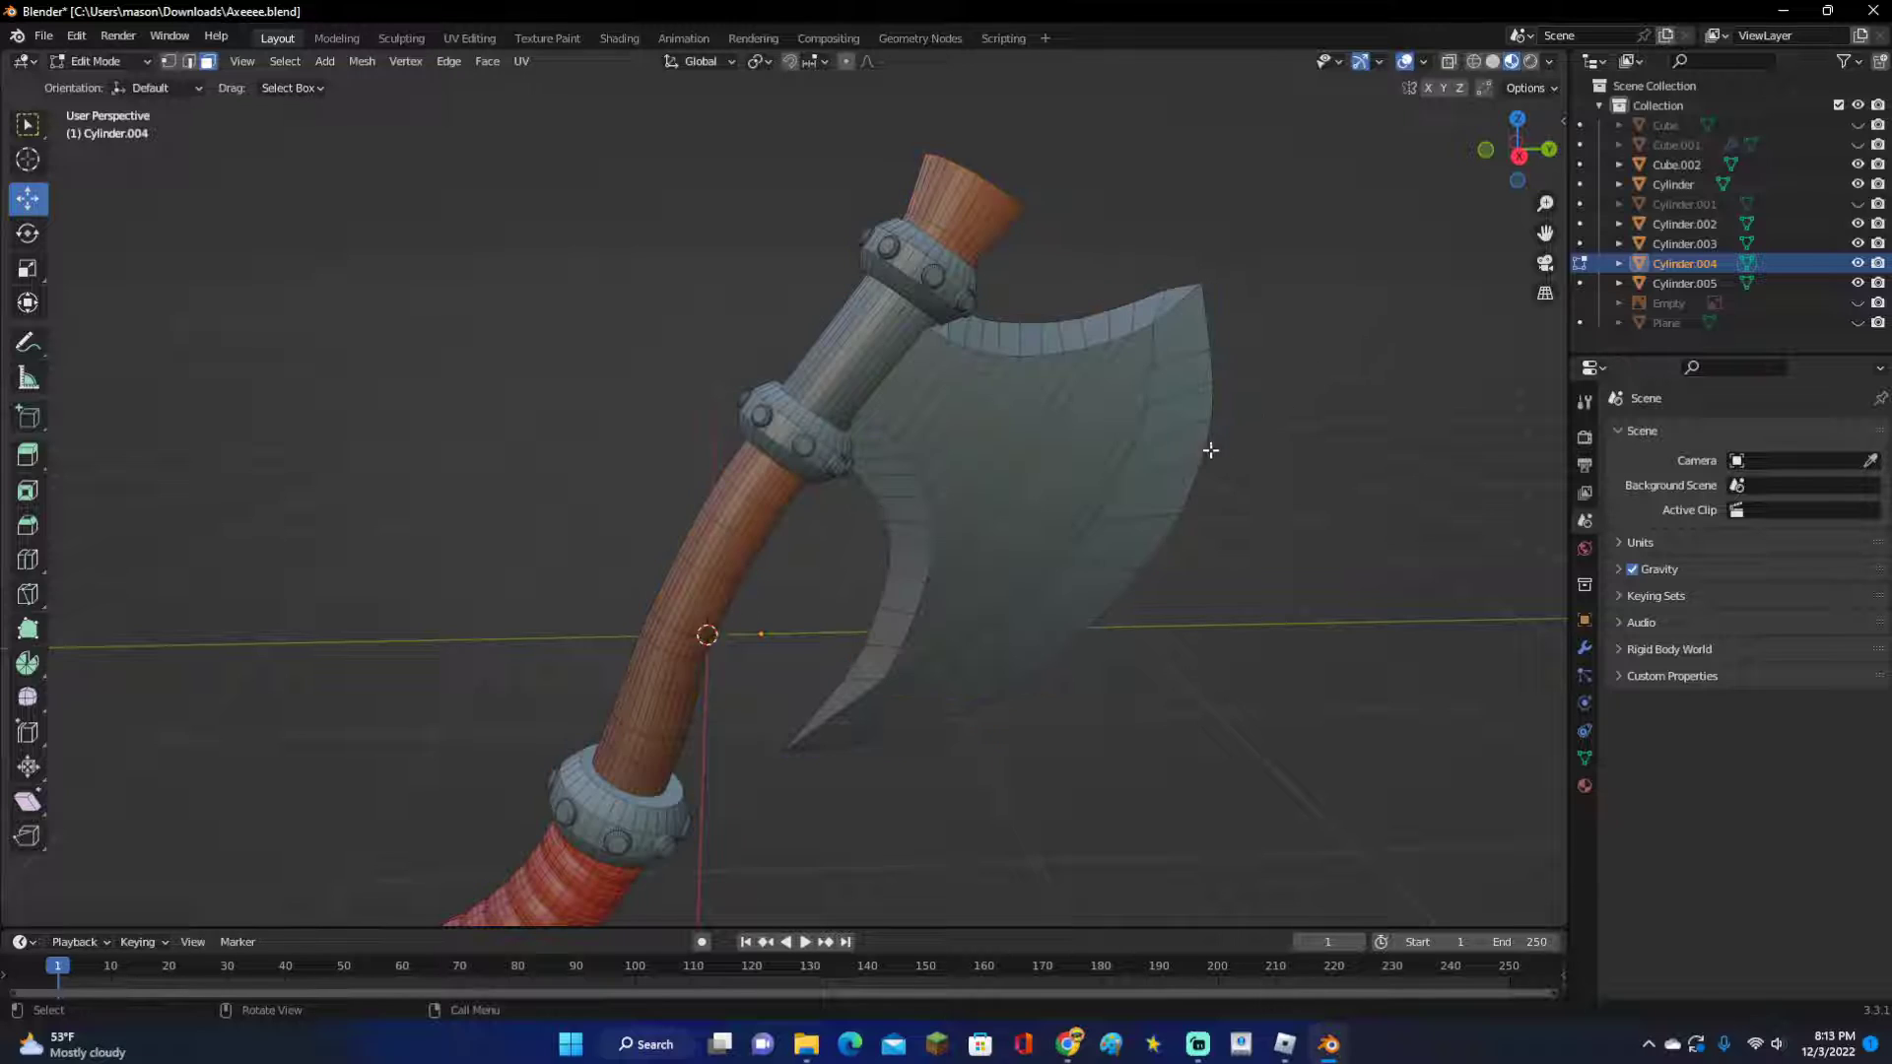
Select the axe copy's entire linked blade and enlarge it with a Shrink/Fatten offset of about -0.01 m.
scroll(1058, 478, "down", 1)
key("l")
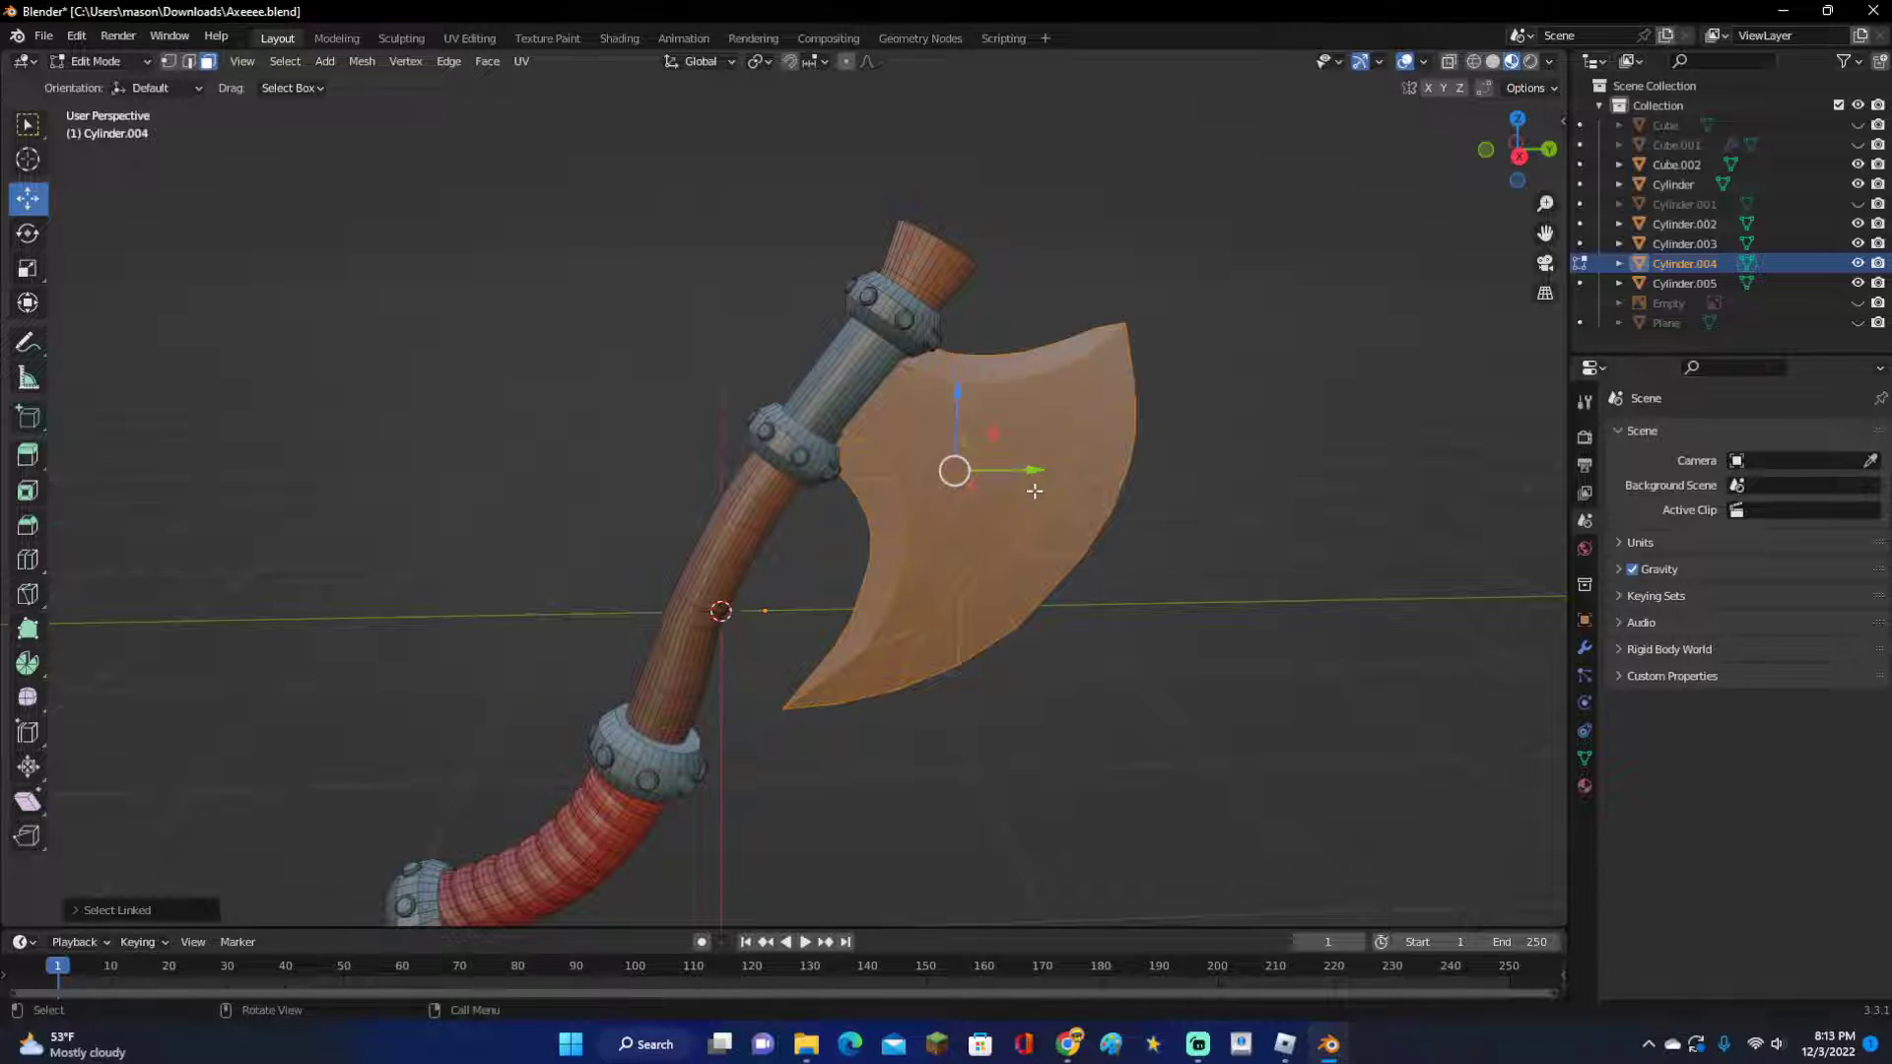
scroll(1035, 490, "up", 4)
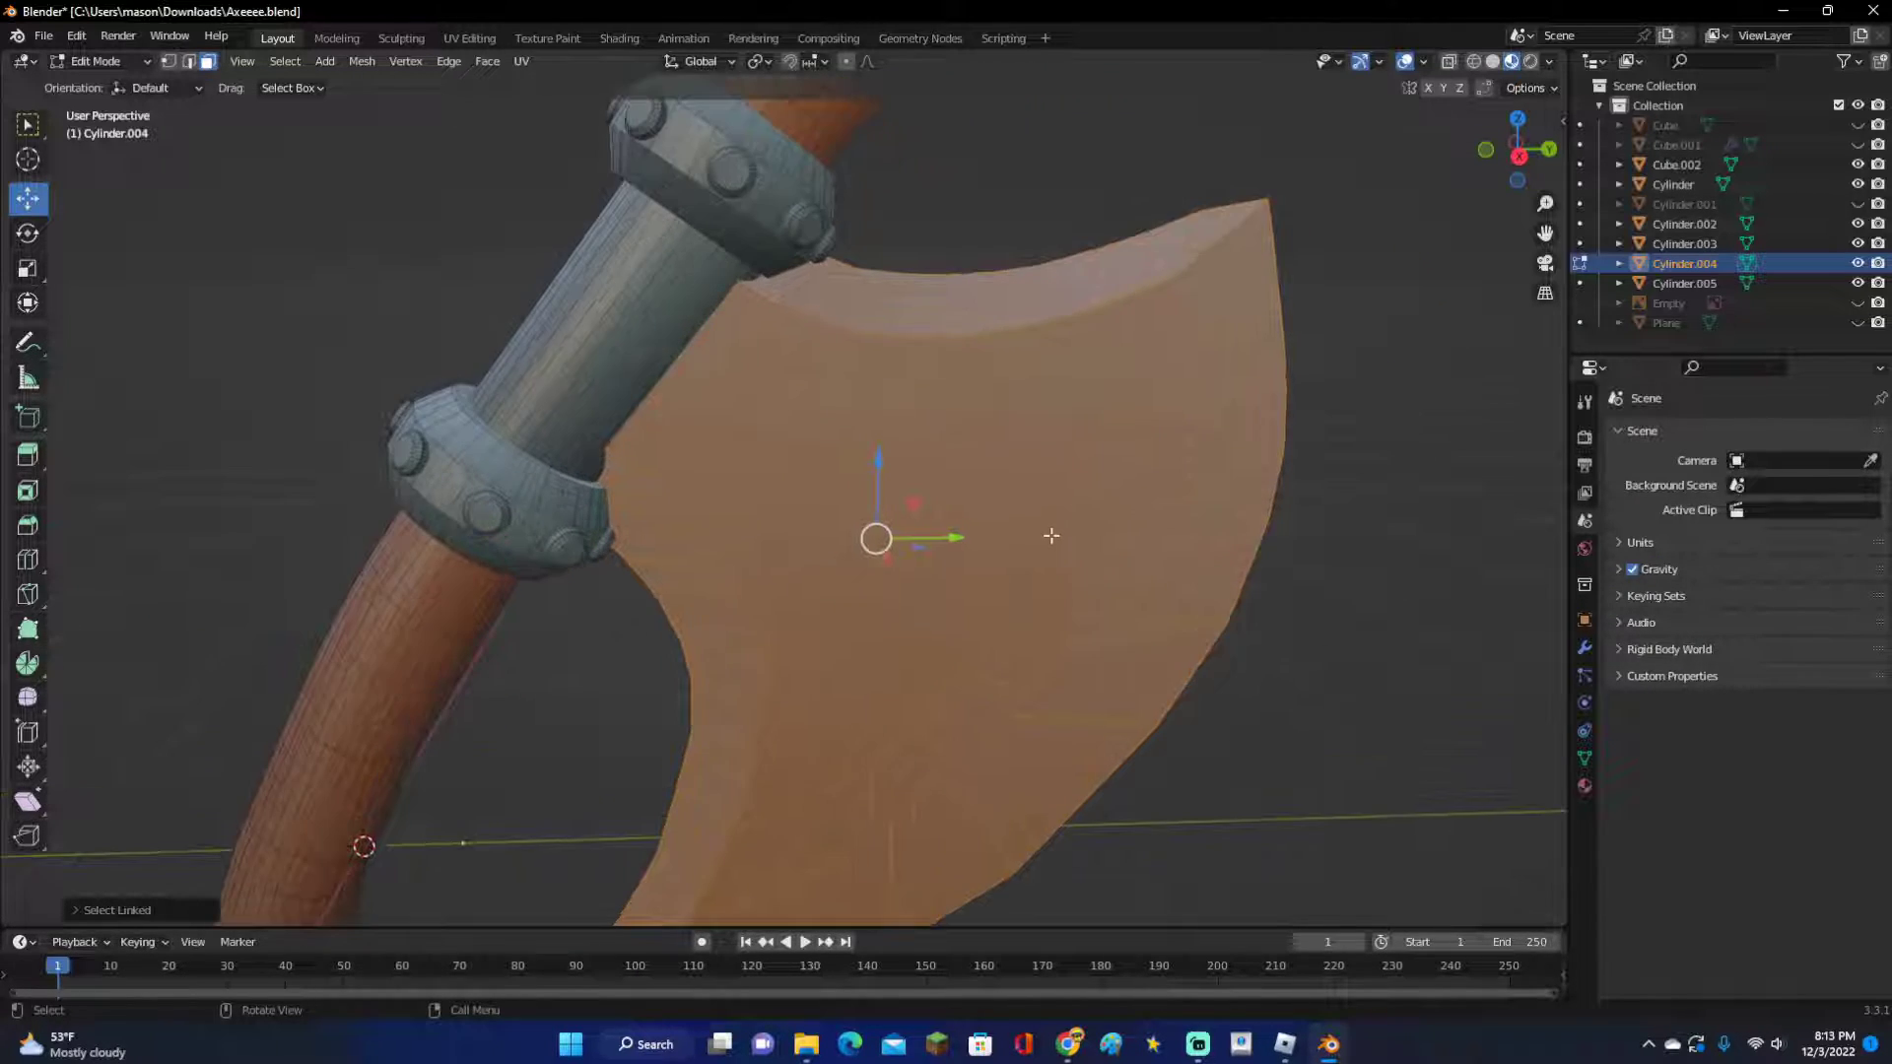
key("alt+s")
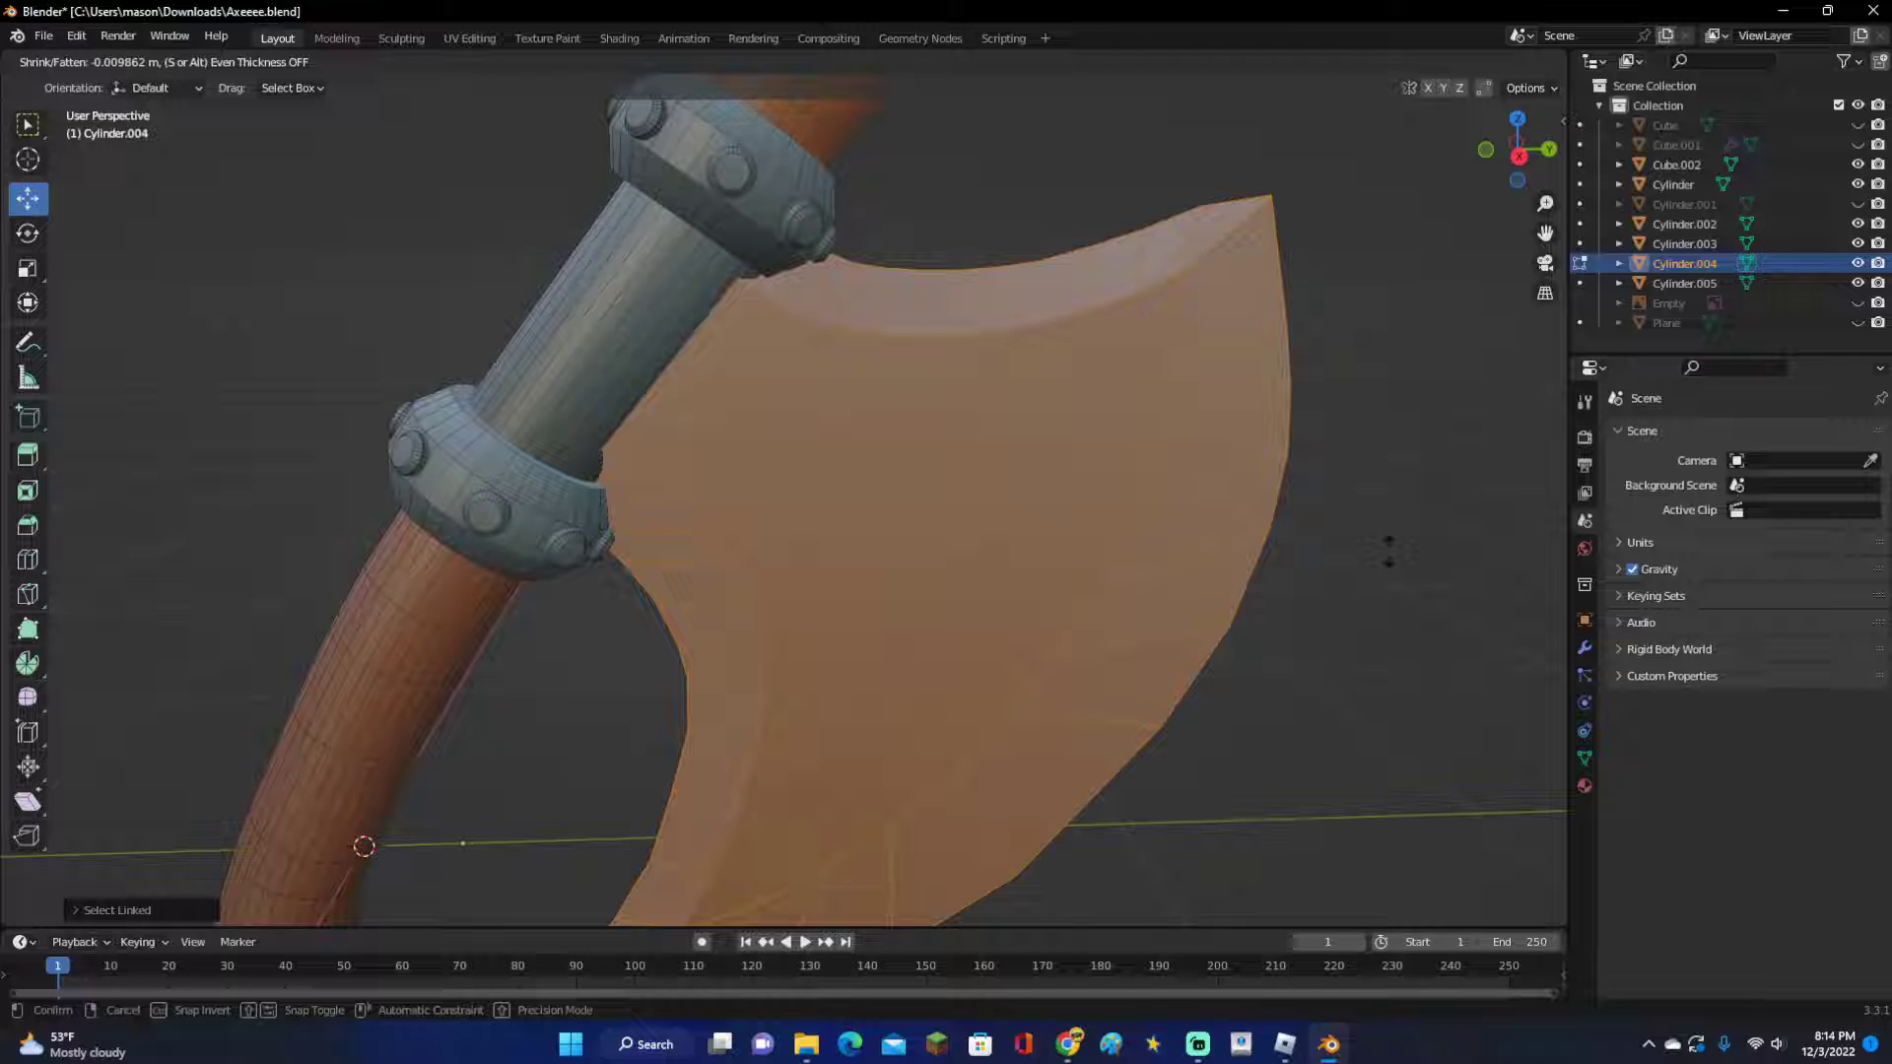
left_click(1389, 551)
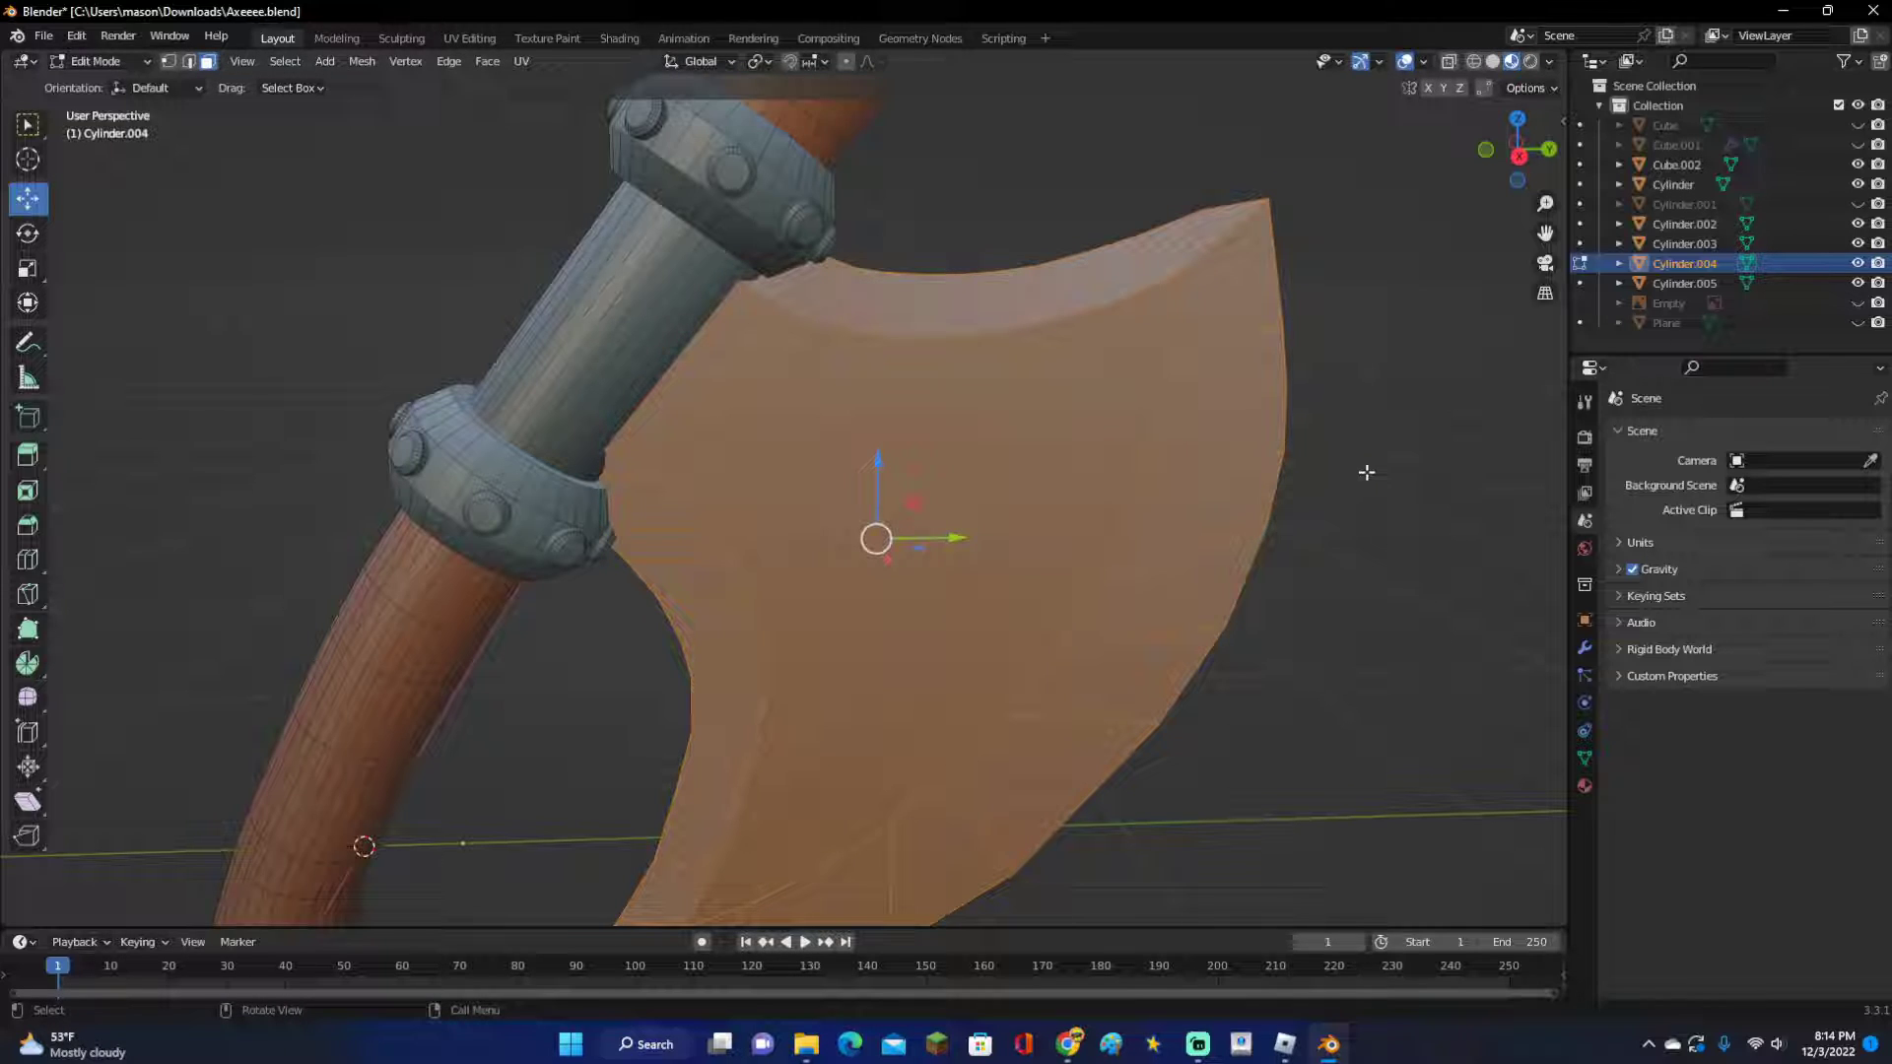
key("alt+s")
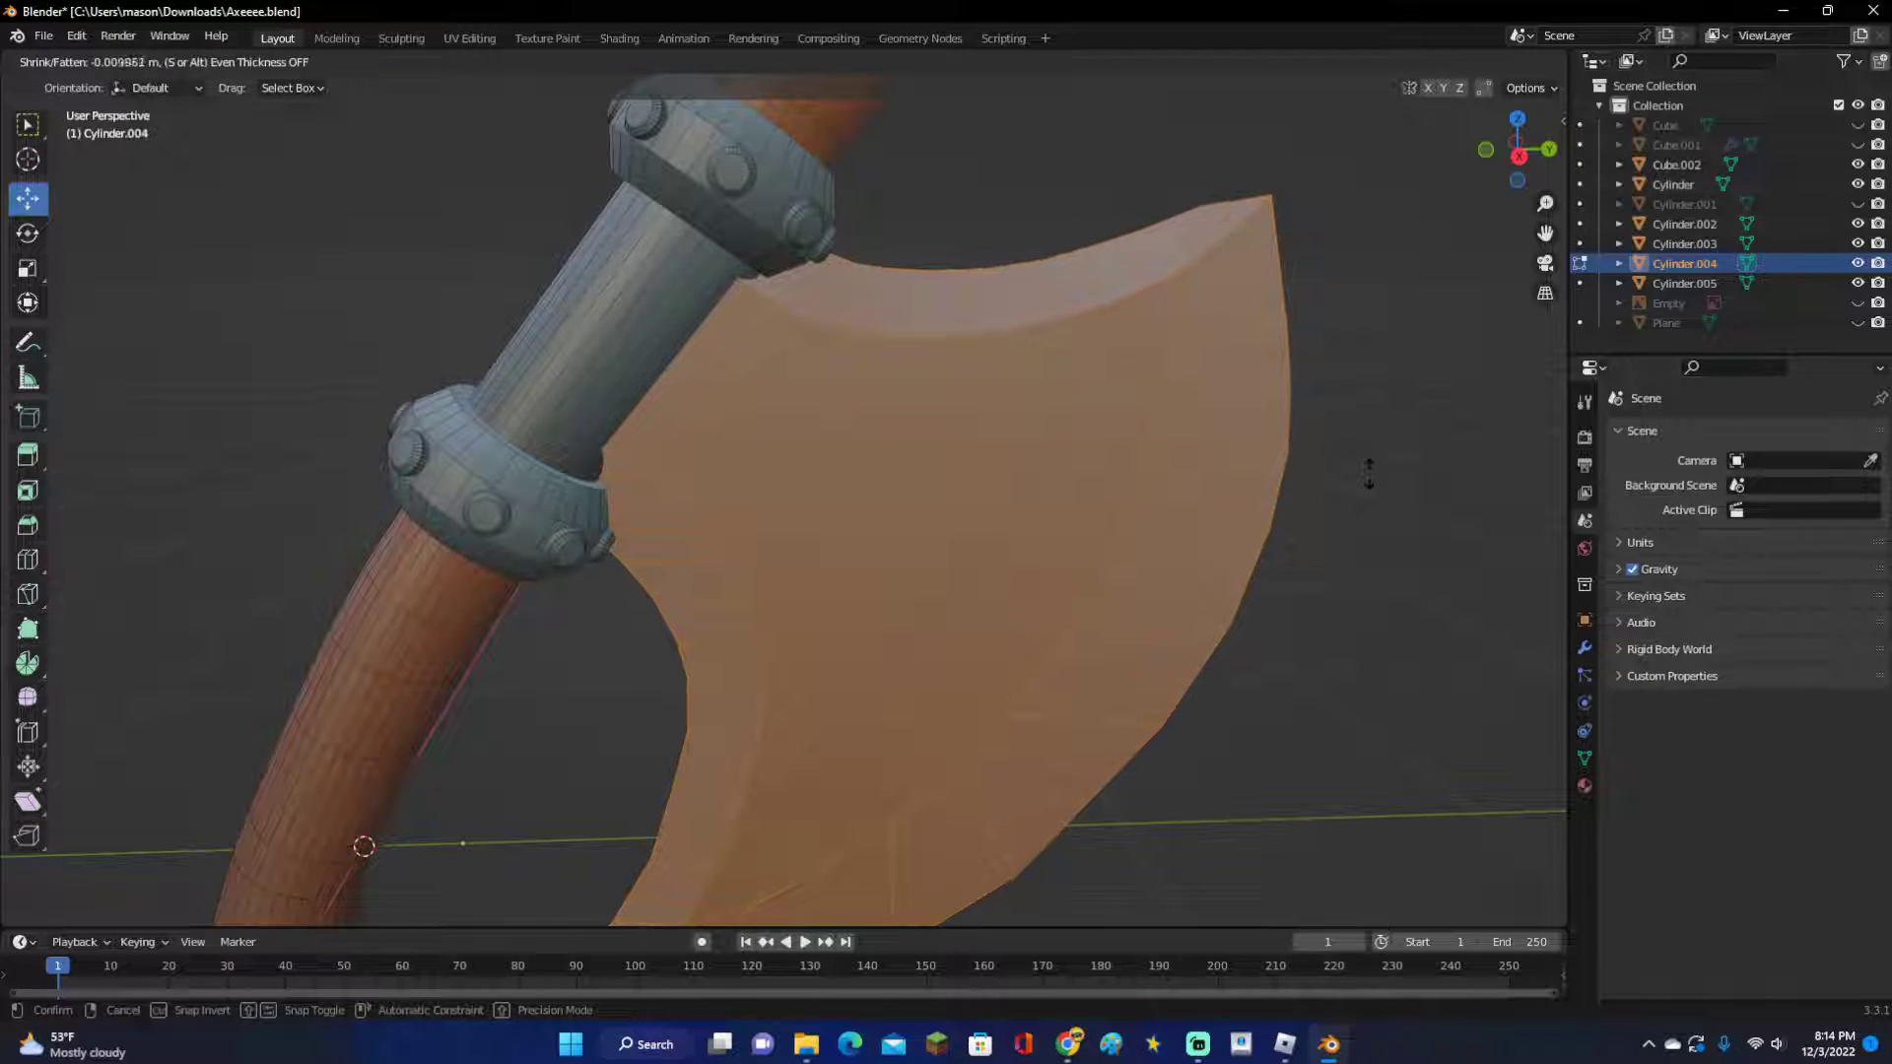
left_click(1371, 482)
Separate the entire linked blade from the axe copy as its own object and return to Object Mode.
scroll(1325, 472, "down", 4)
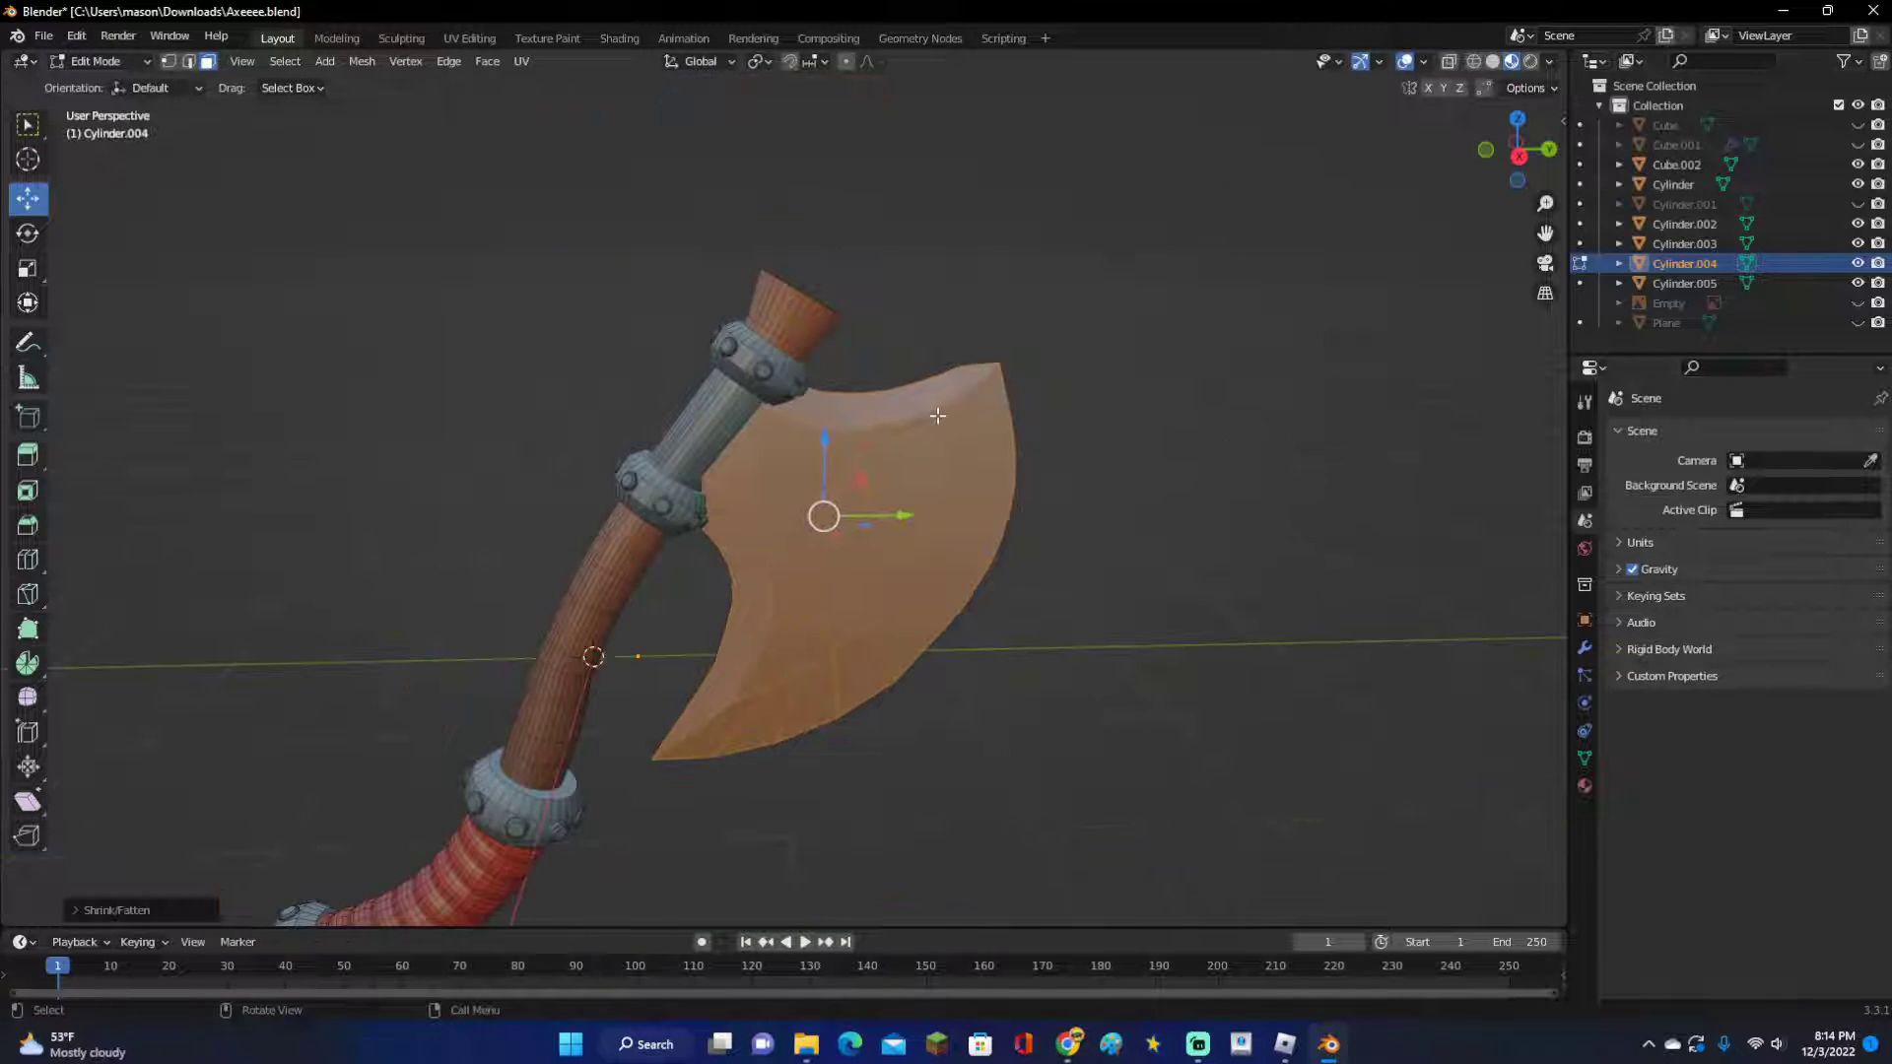
middle_click_drag(938, 414, 1291, 185, "shift")
scroll(749, 641, "up", 2)
left_click(815, 744)
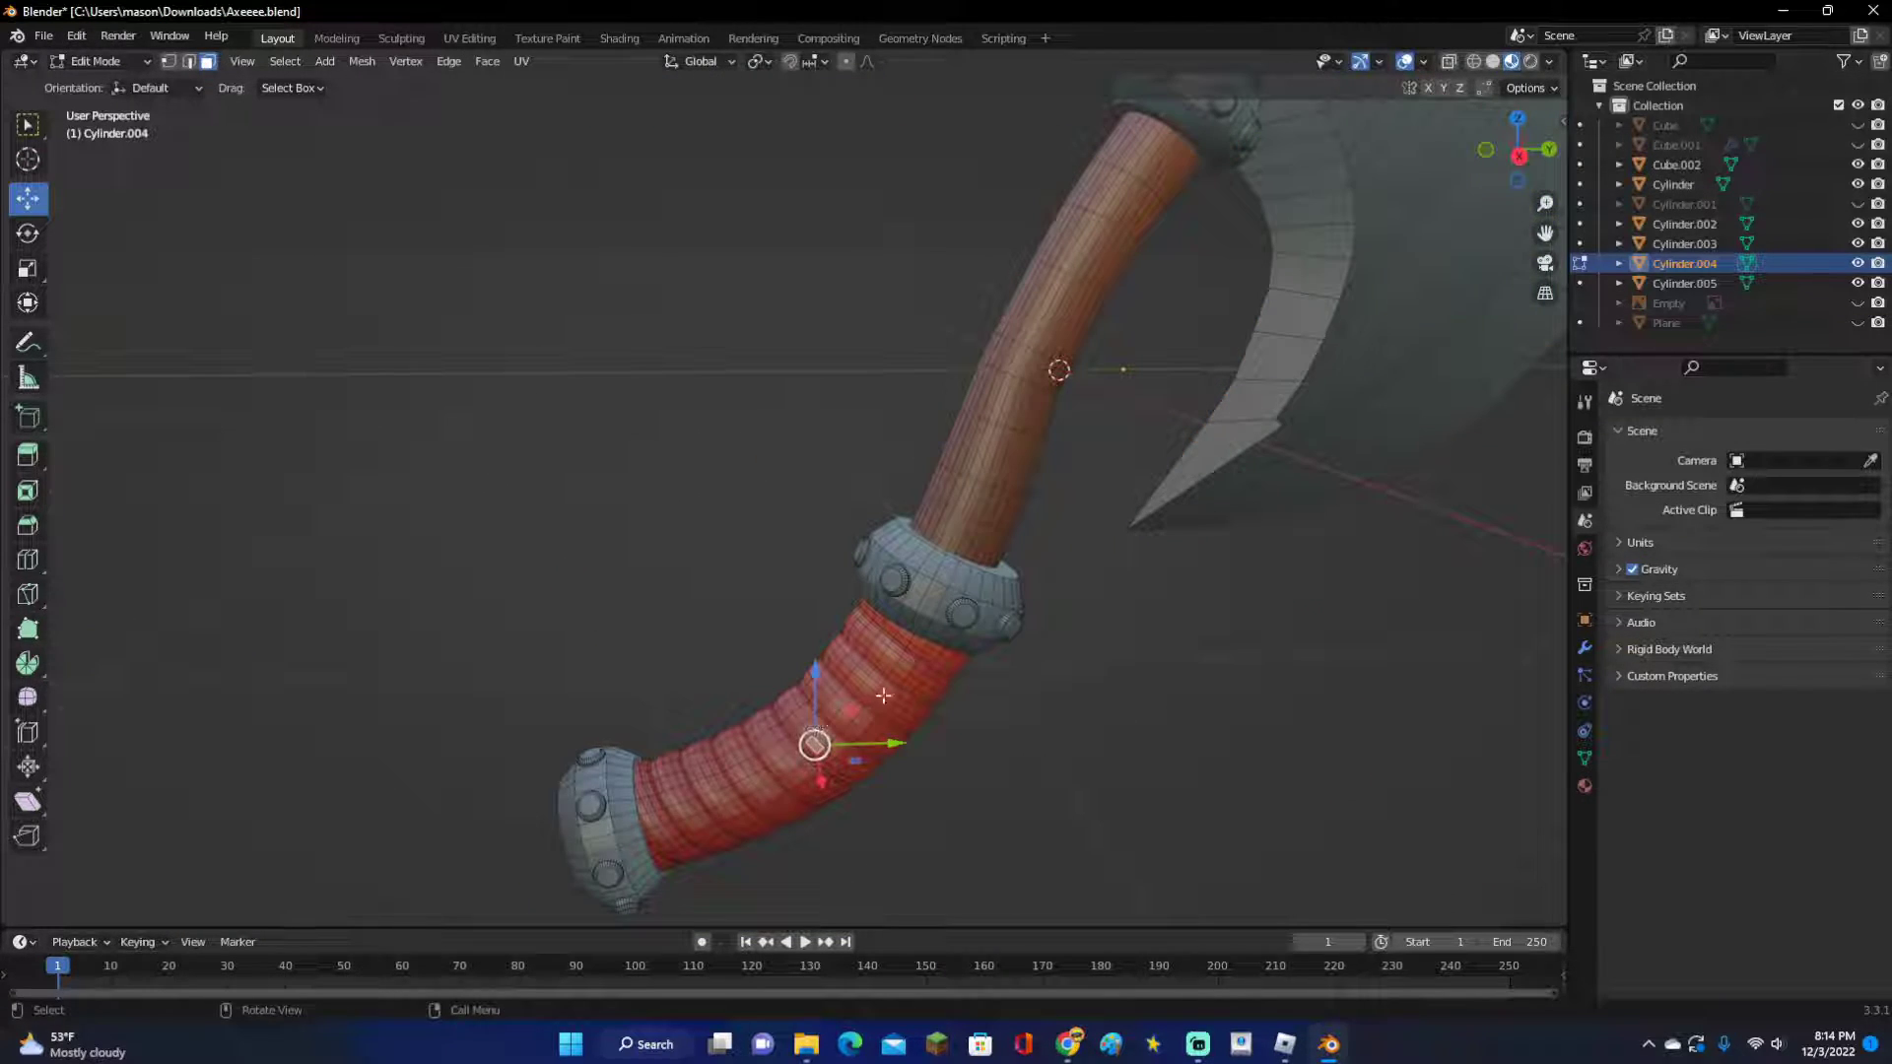
scroll(1375, 361, "down", 3)
left_click(1199, 315, "alt")
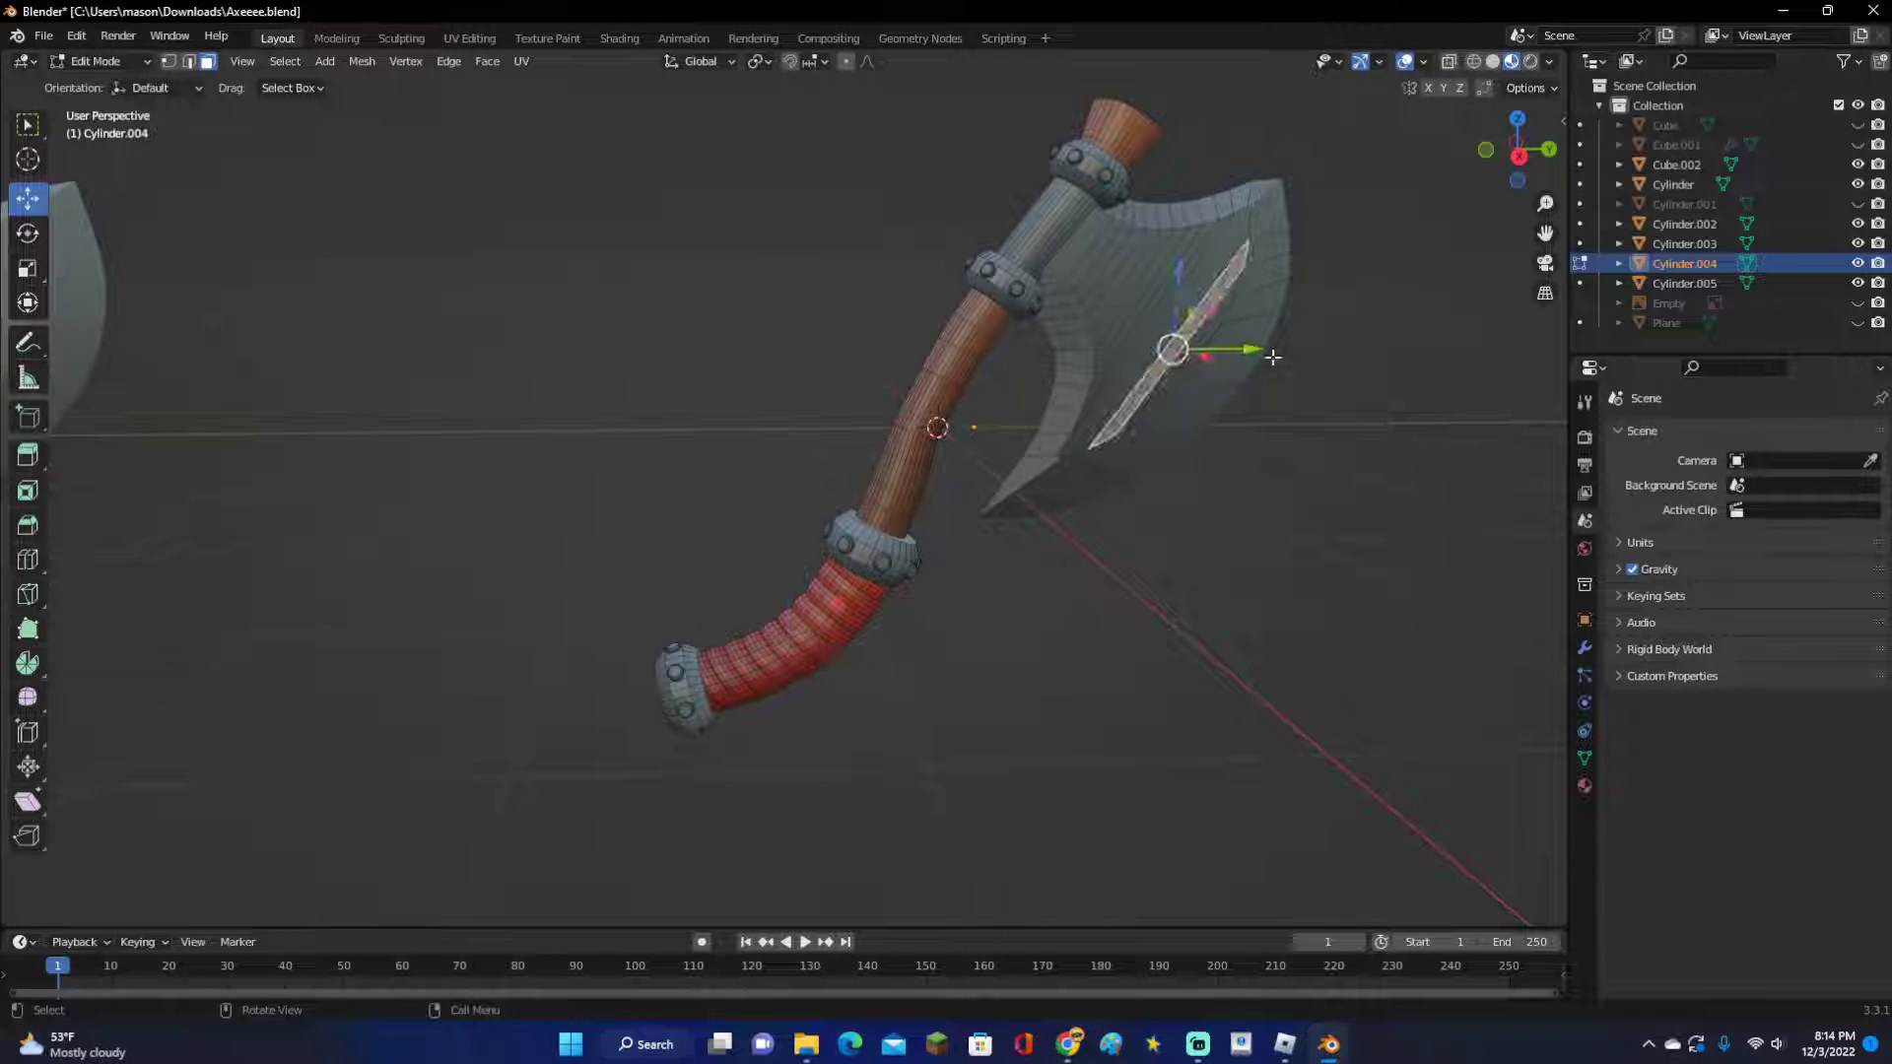
middle_click_drag(1272, 355, 993, 499, "shift")
key("l")
key("p")
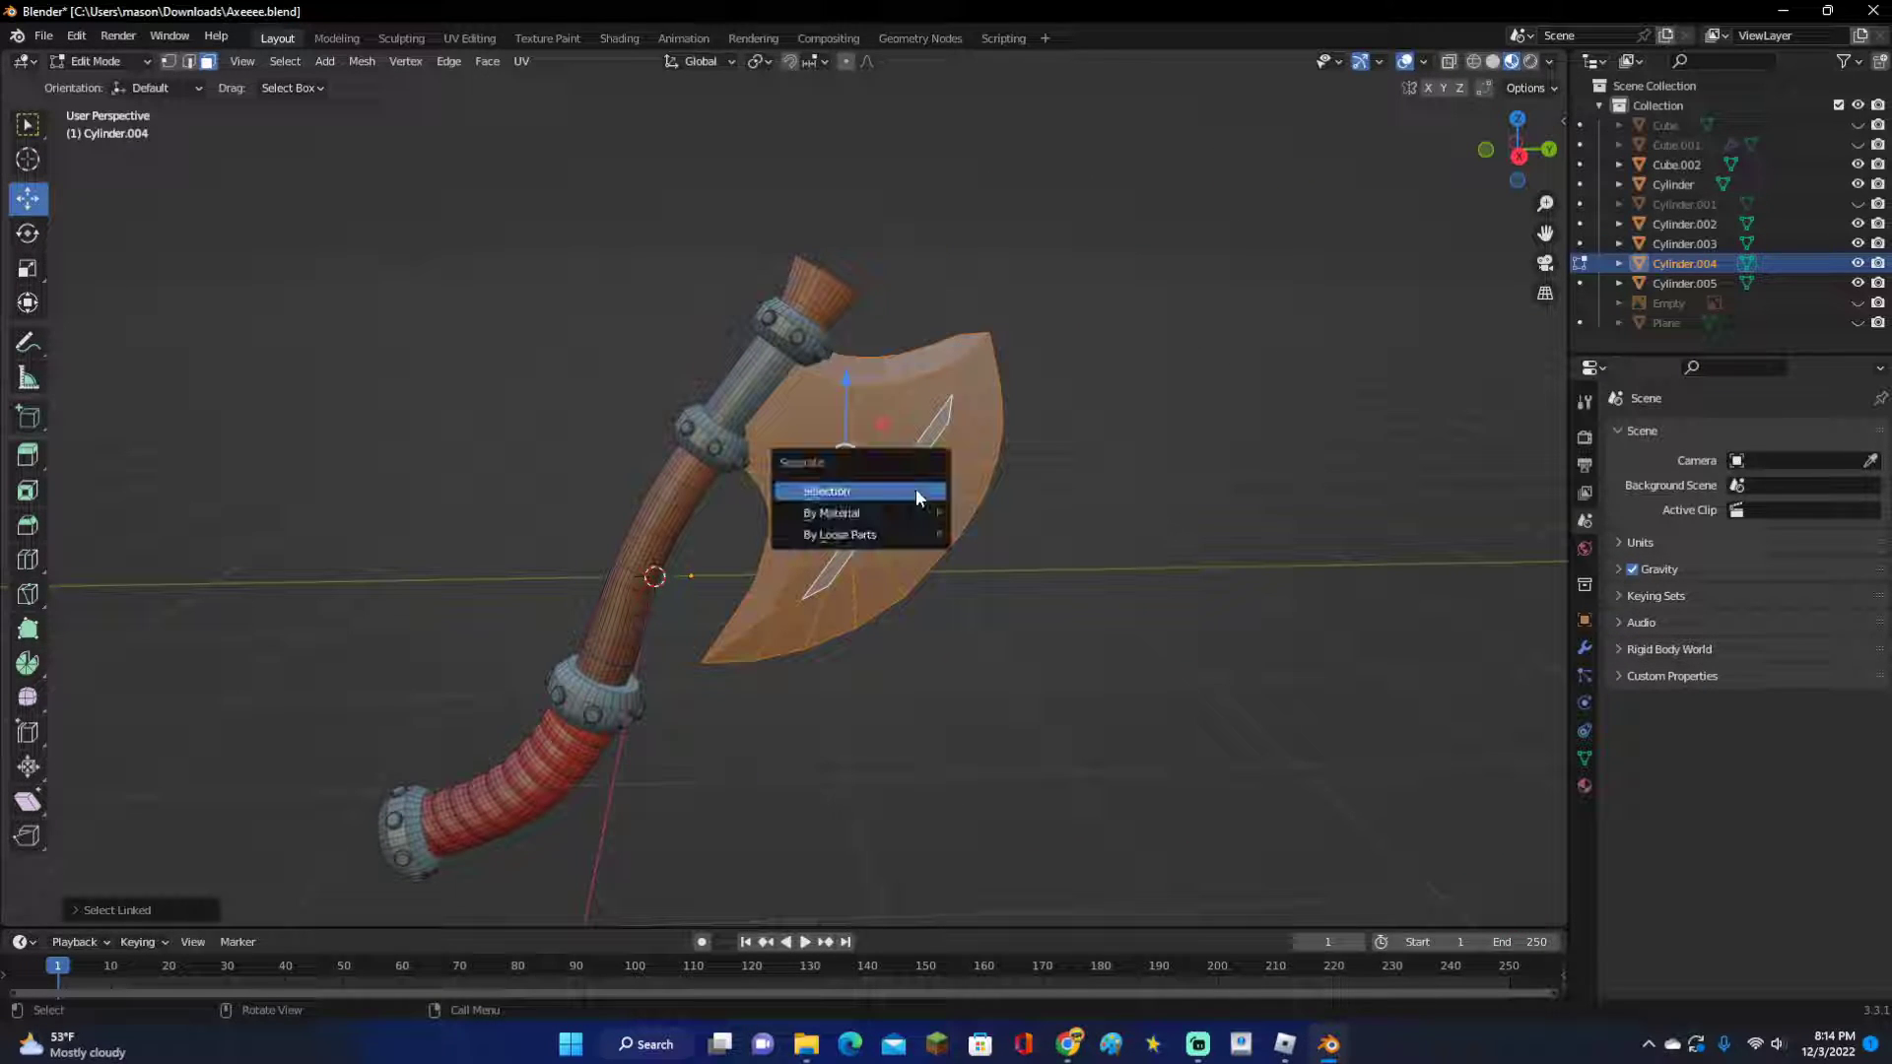
left_click(915, 488)
scroll(765, 513, "up", 3)
key("Tab")
Put the handle object of the axe copy into Edit Mode and select its whole mesh.
middle_click_drag(856, 442, 1253, 263, "shift")
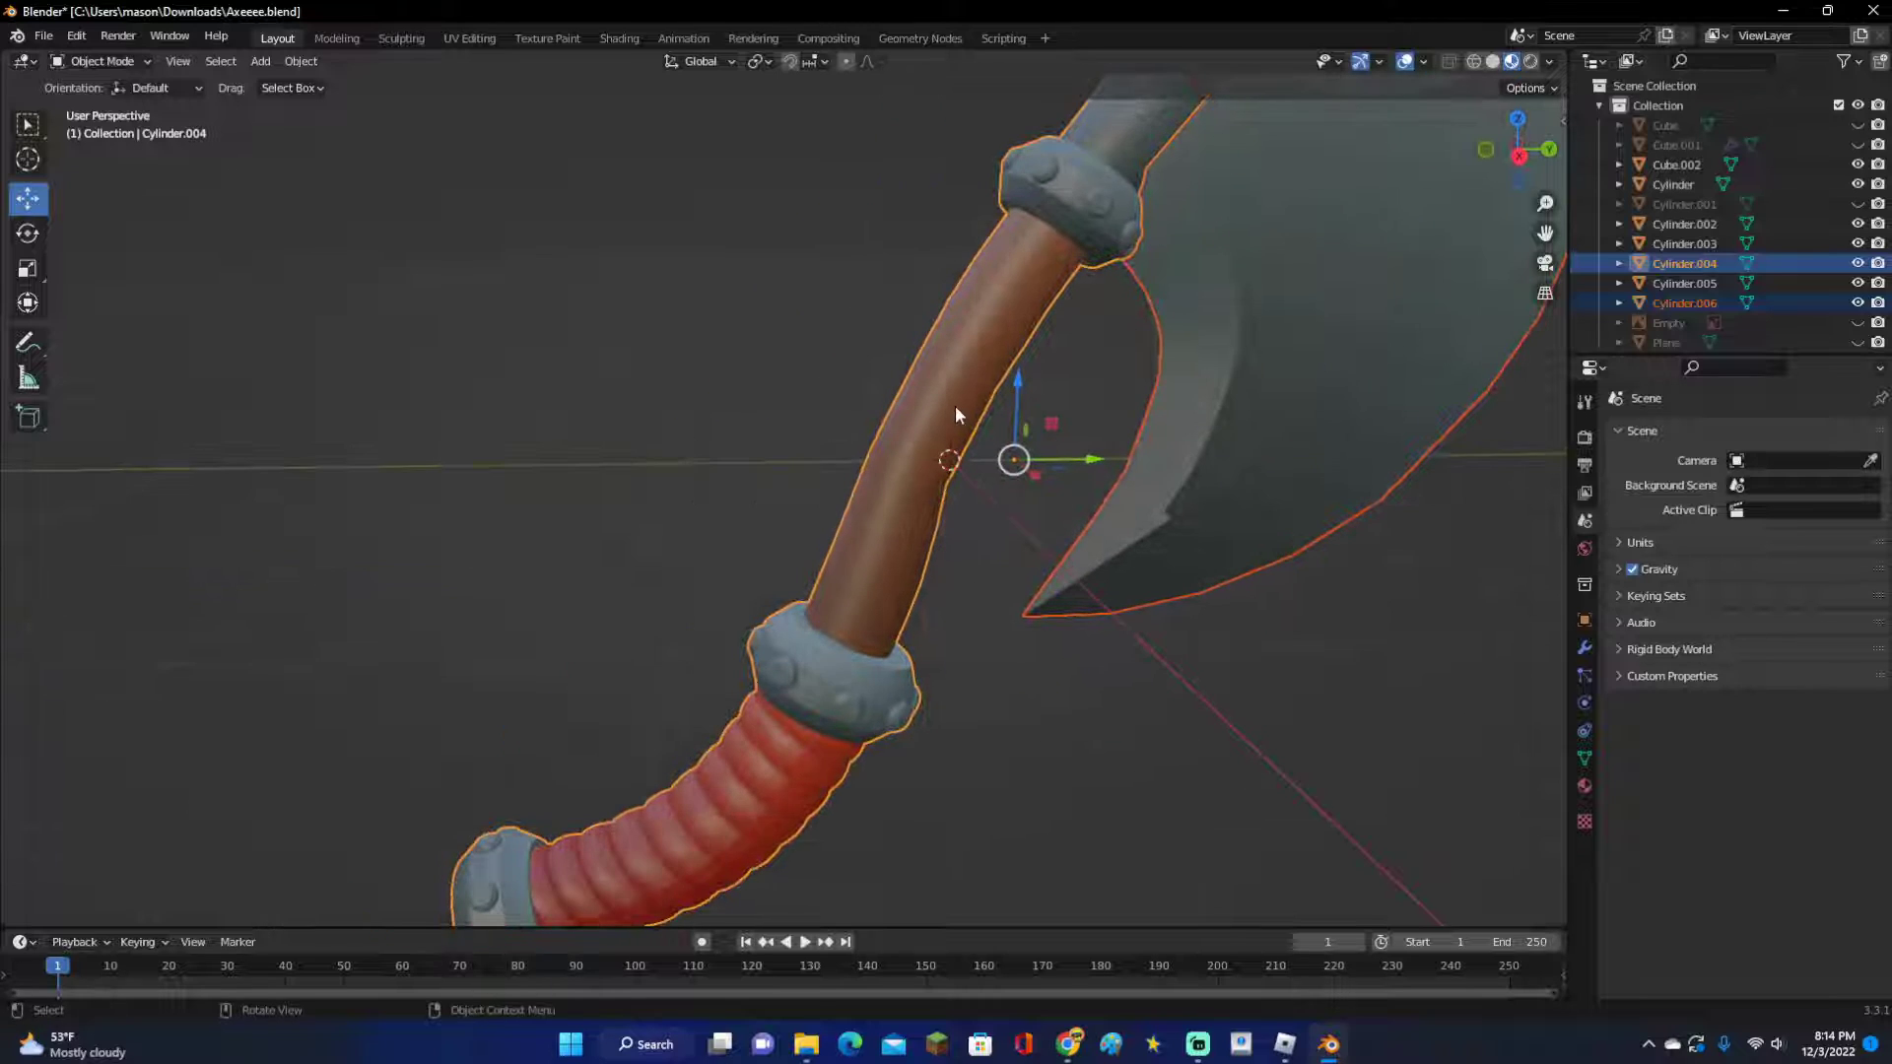
left_click(957, 405)
key("Tab")
key("a")
scroll(997, 392, "down", 5)
scroll(1002, 393, "up", 5)
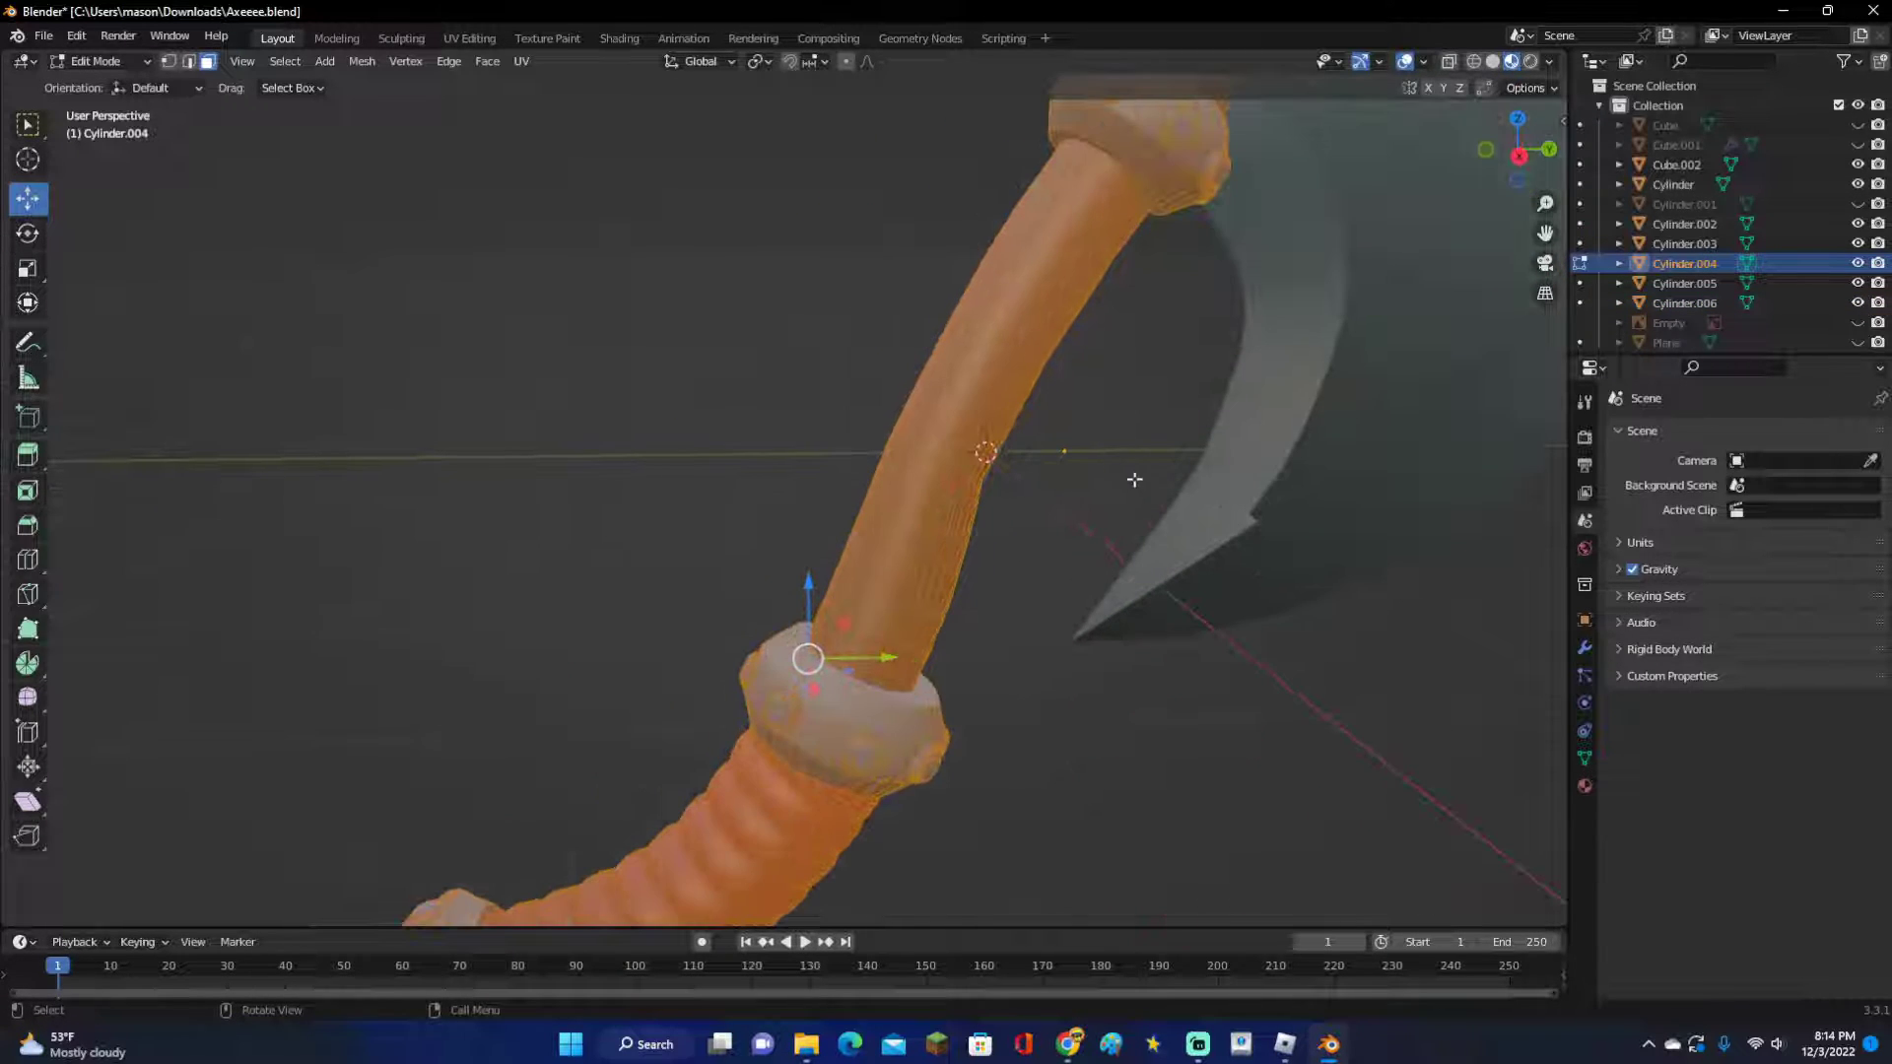
Try to fatten the fully selected handle mesh with Shrink/Fatten and undo the offset.
key("alt+s")
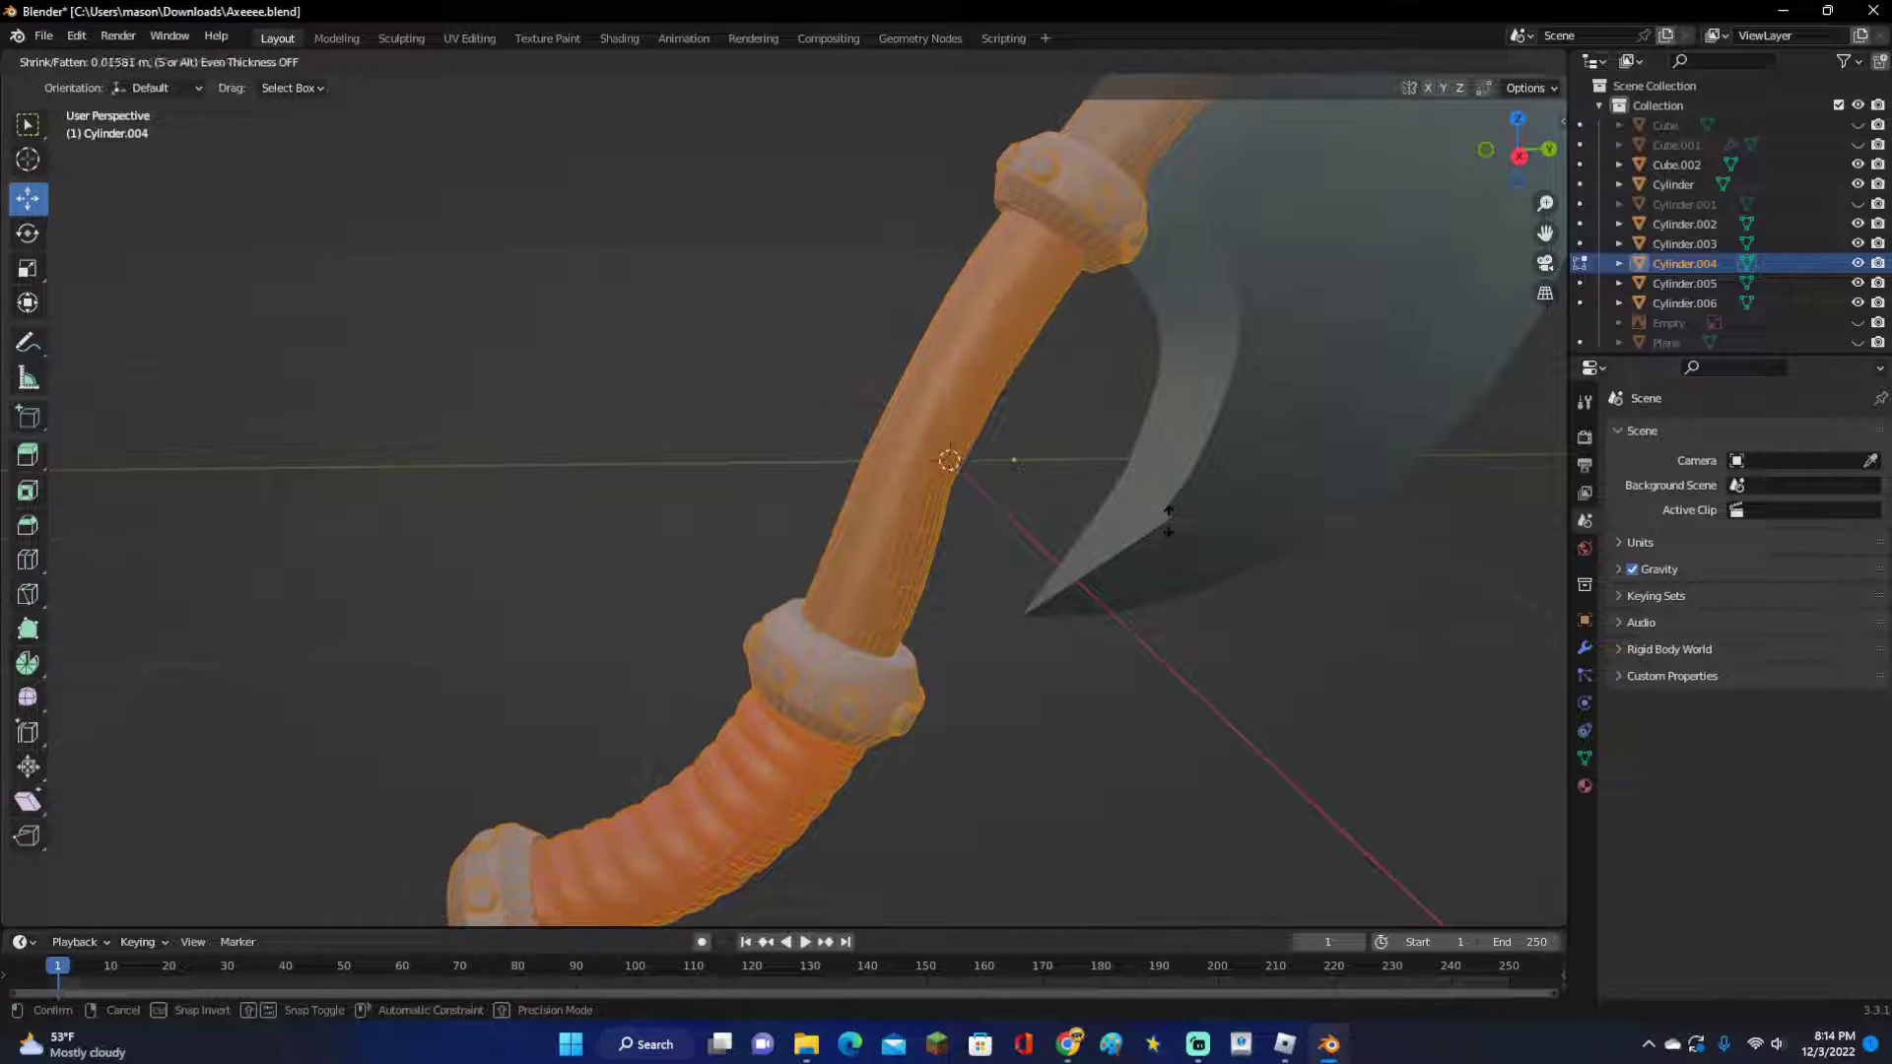
left_click(1169, 516)
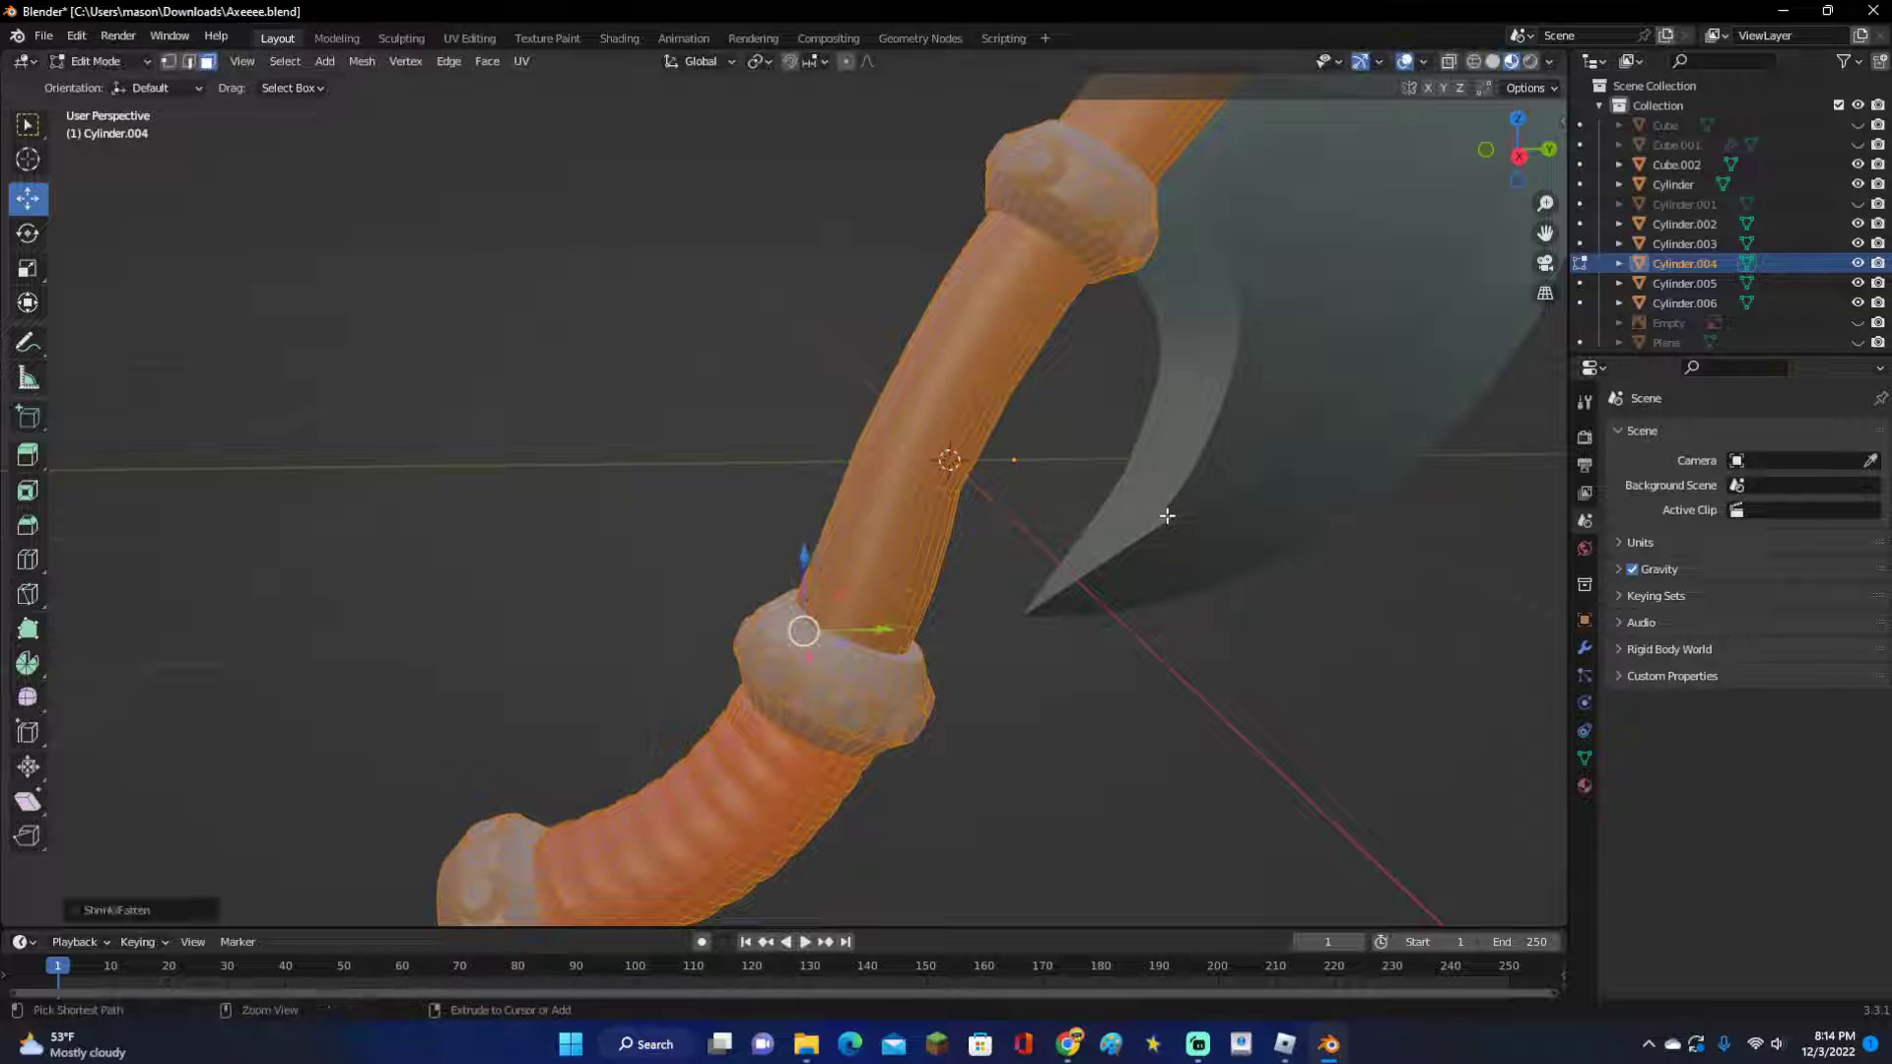
key("ctrl+z")
Fatten the whole handle mesh slightly with Shrink/Fatten and return to Object Mode.
key("alt+s")
key("BackSpace")
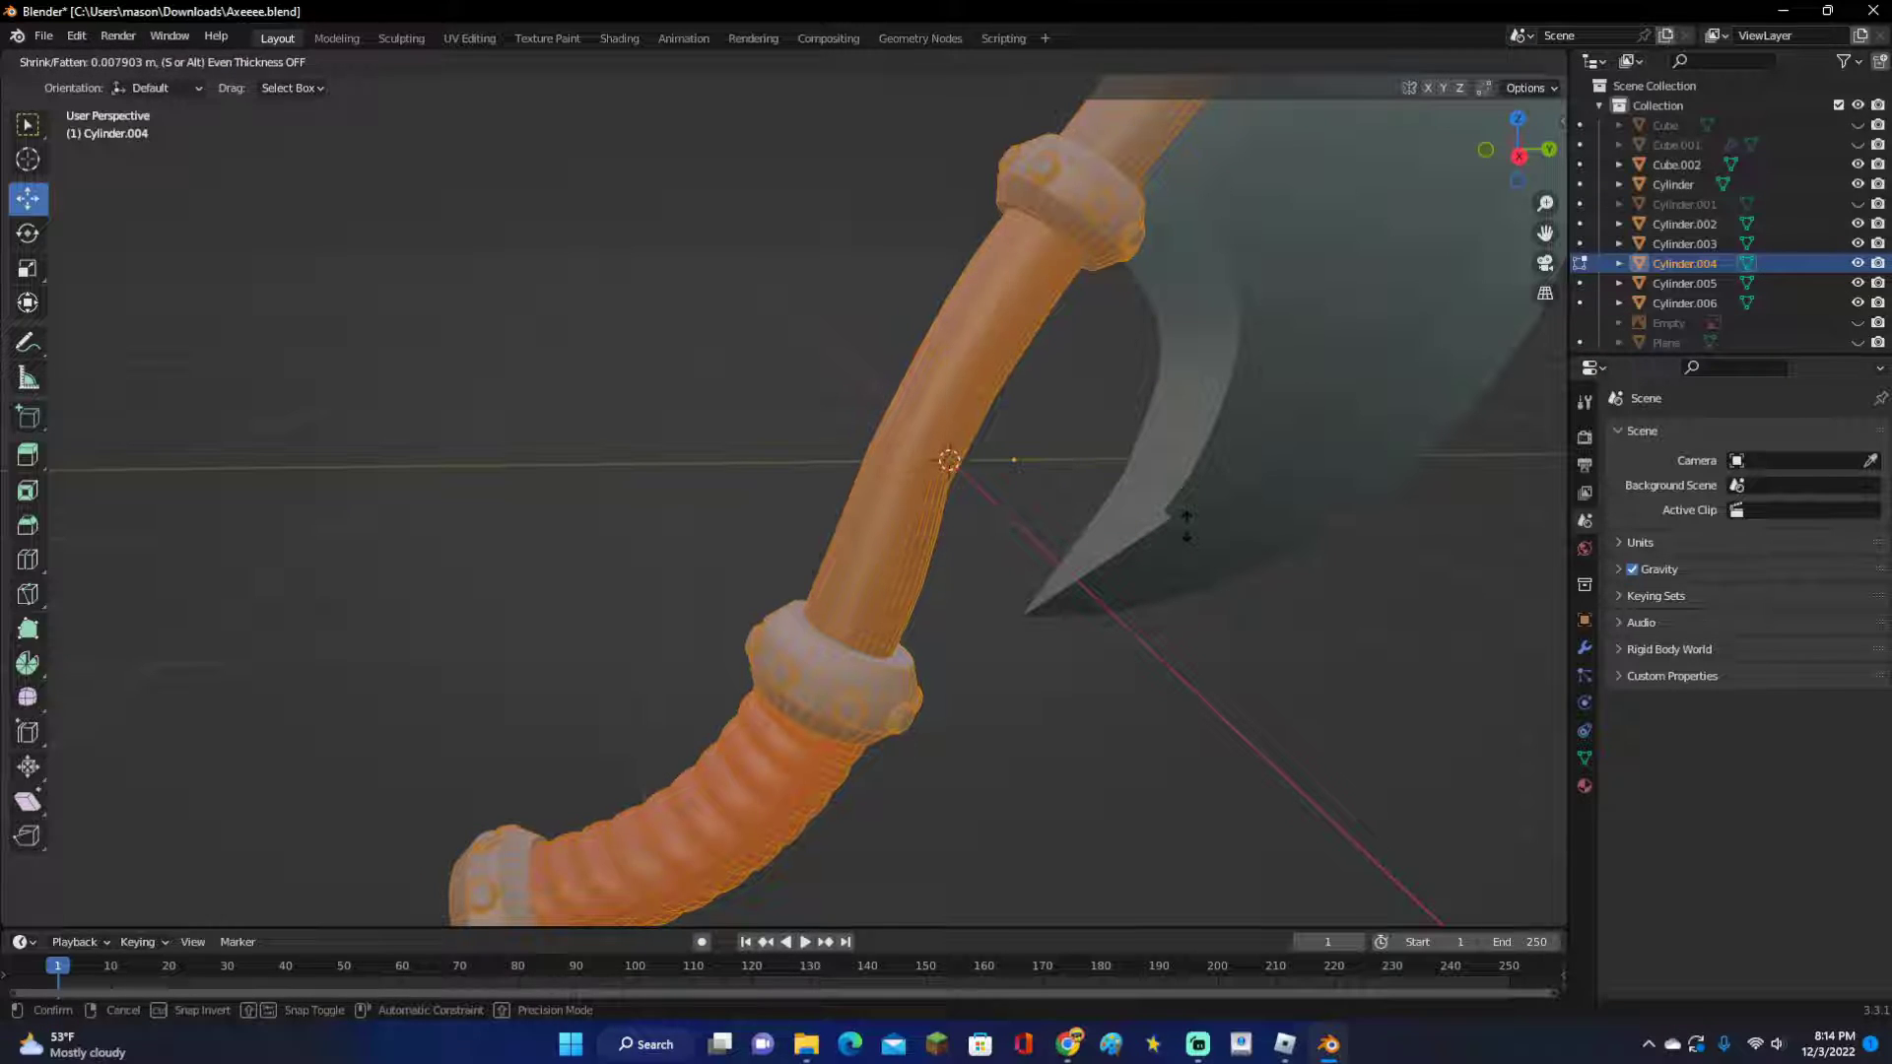
left_click(1185, 522)
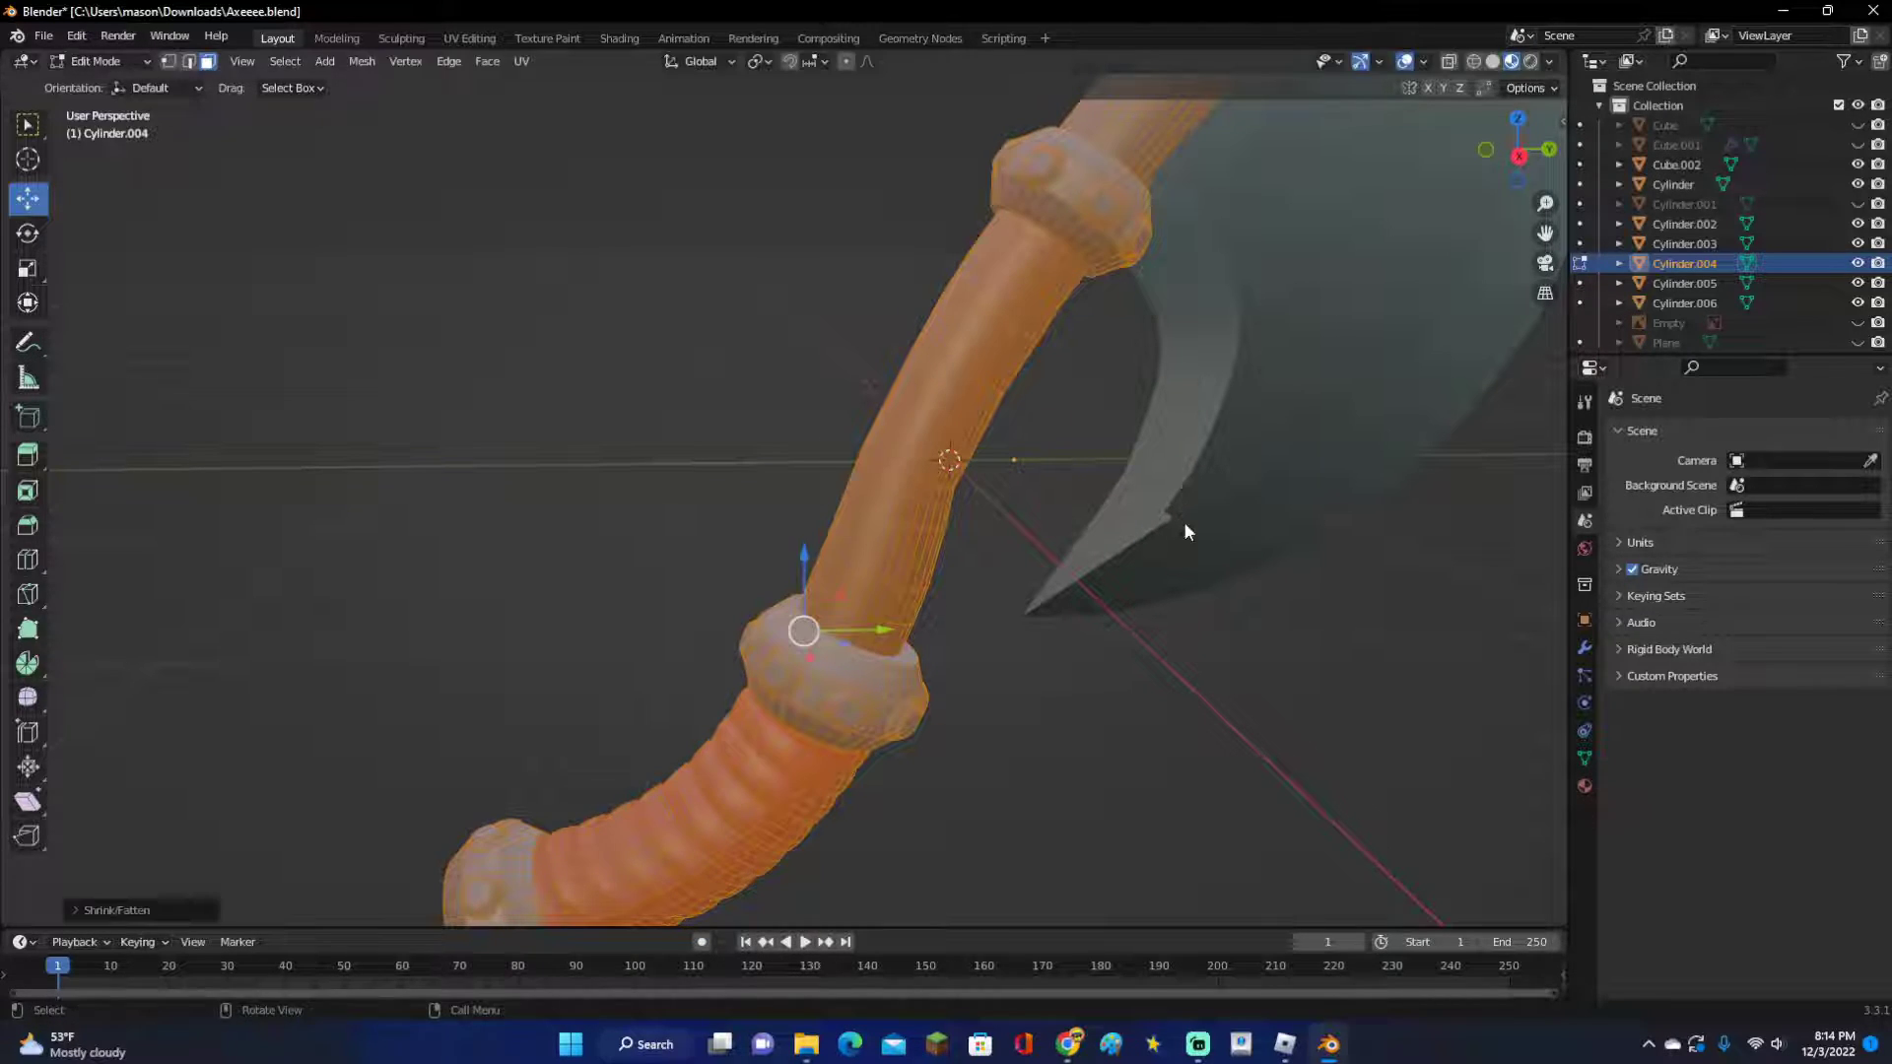
key("Tab")
Examine the enlarged handle and blade from the right side and in perspective to check how they fit the axe.
scroll(1067, 458, "down", 4)
middle_click_drag(1002, 425, 902, 542, "shift")
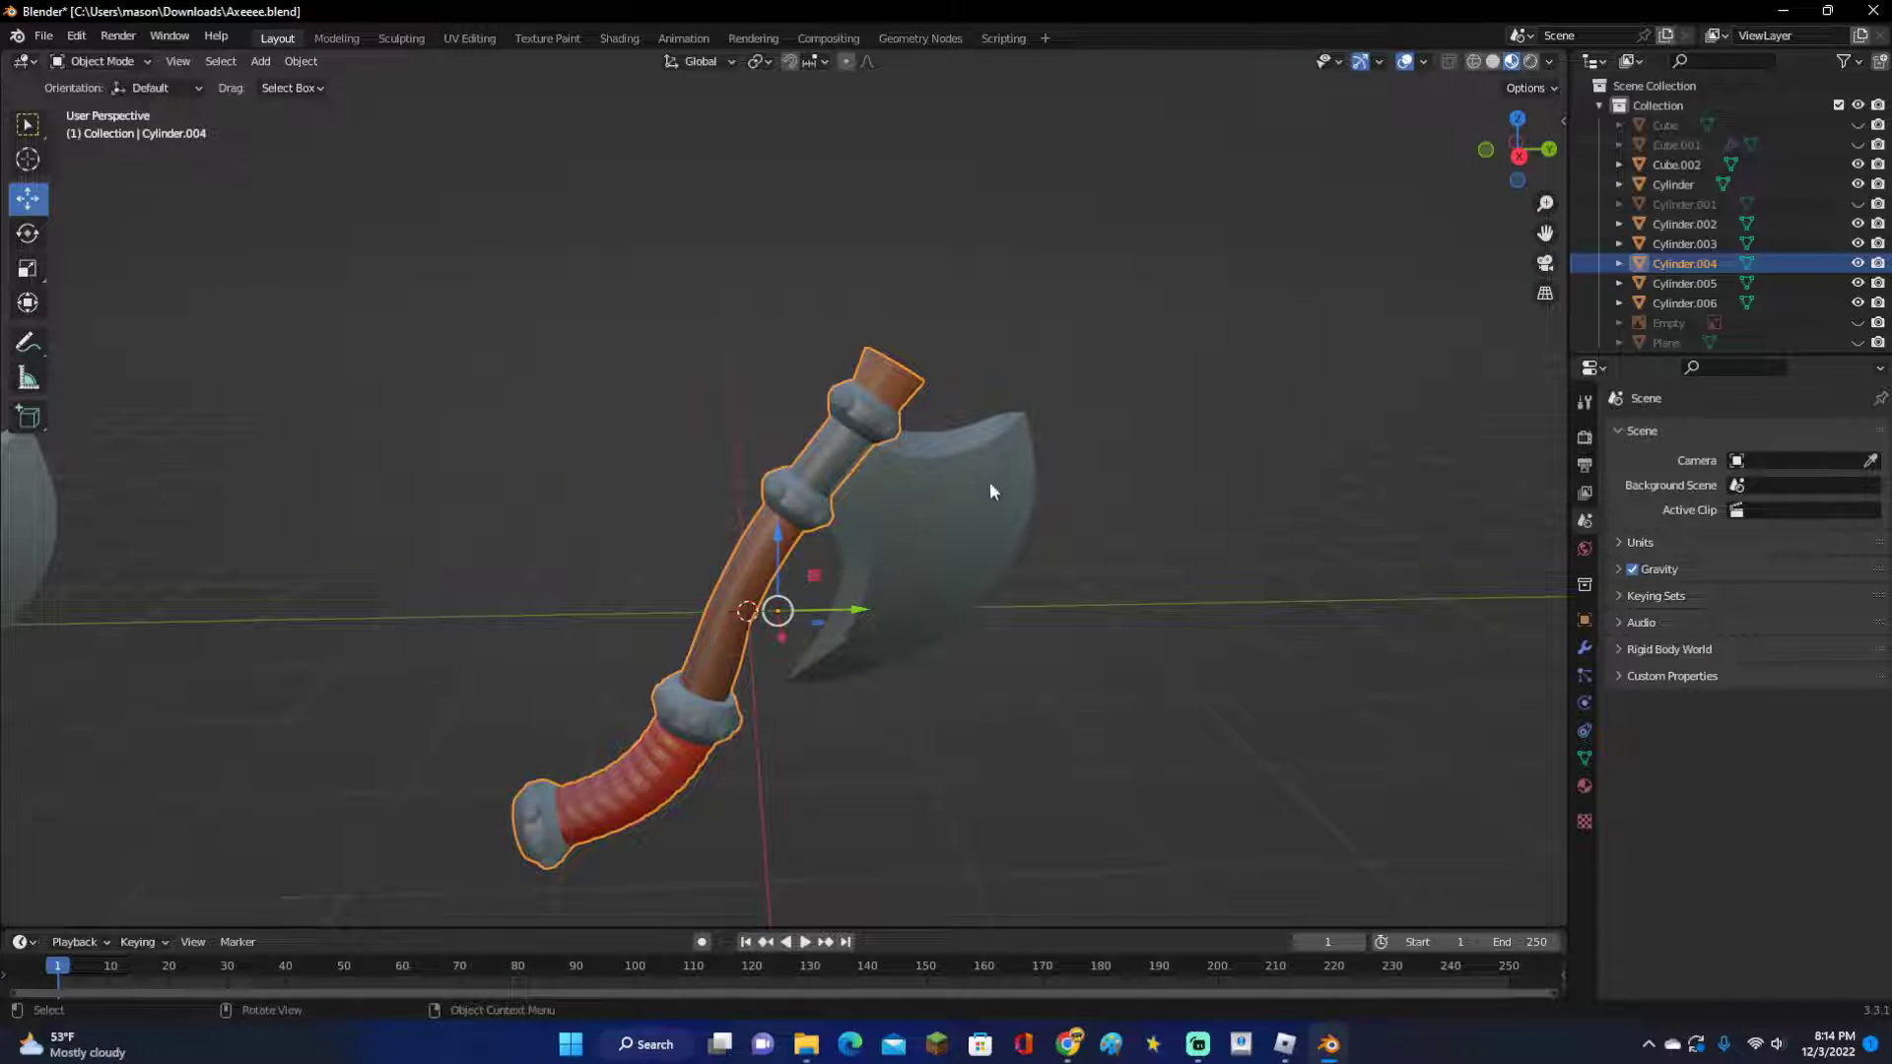
scroll(990, 490, "up", 3)
left_click(1520, 156)
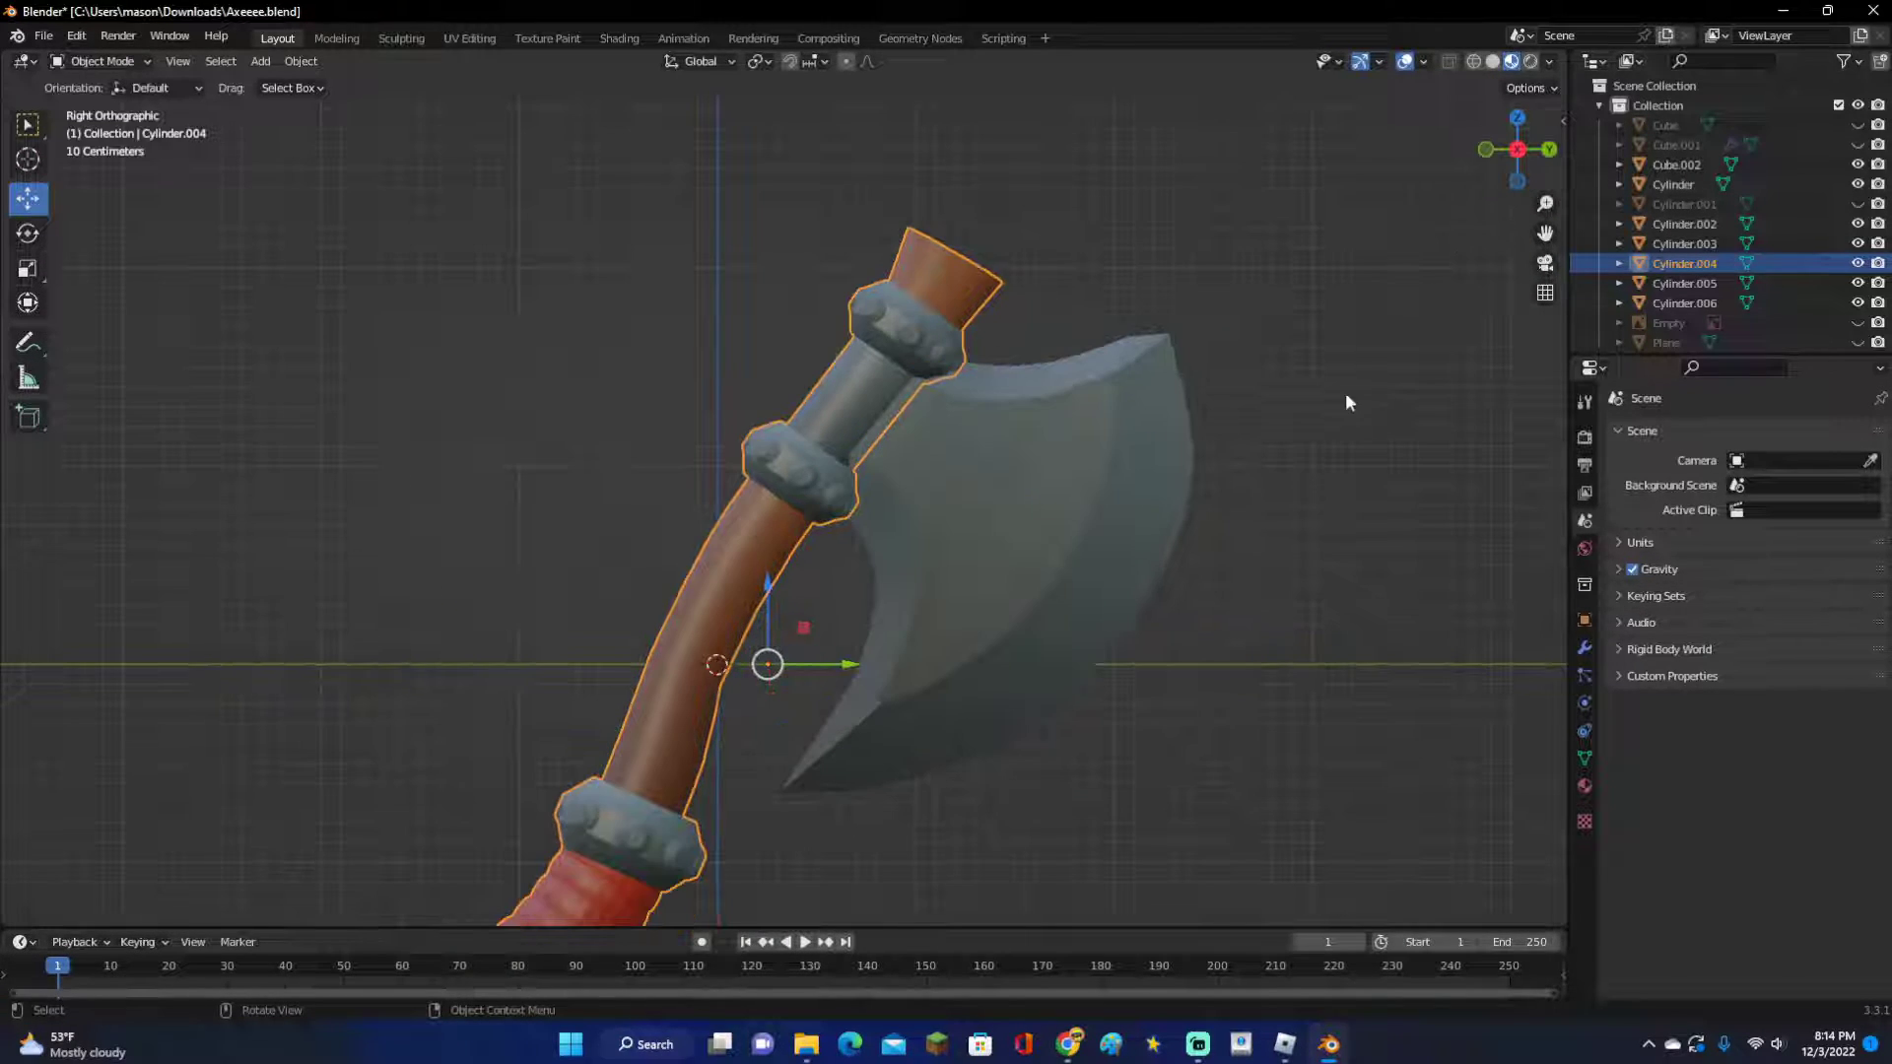
scroll(1311, 414, "down", 1)
scroll(888, 385, "up", 2)
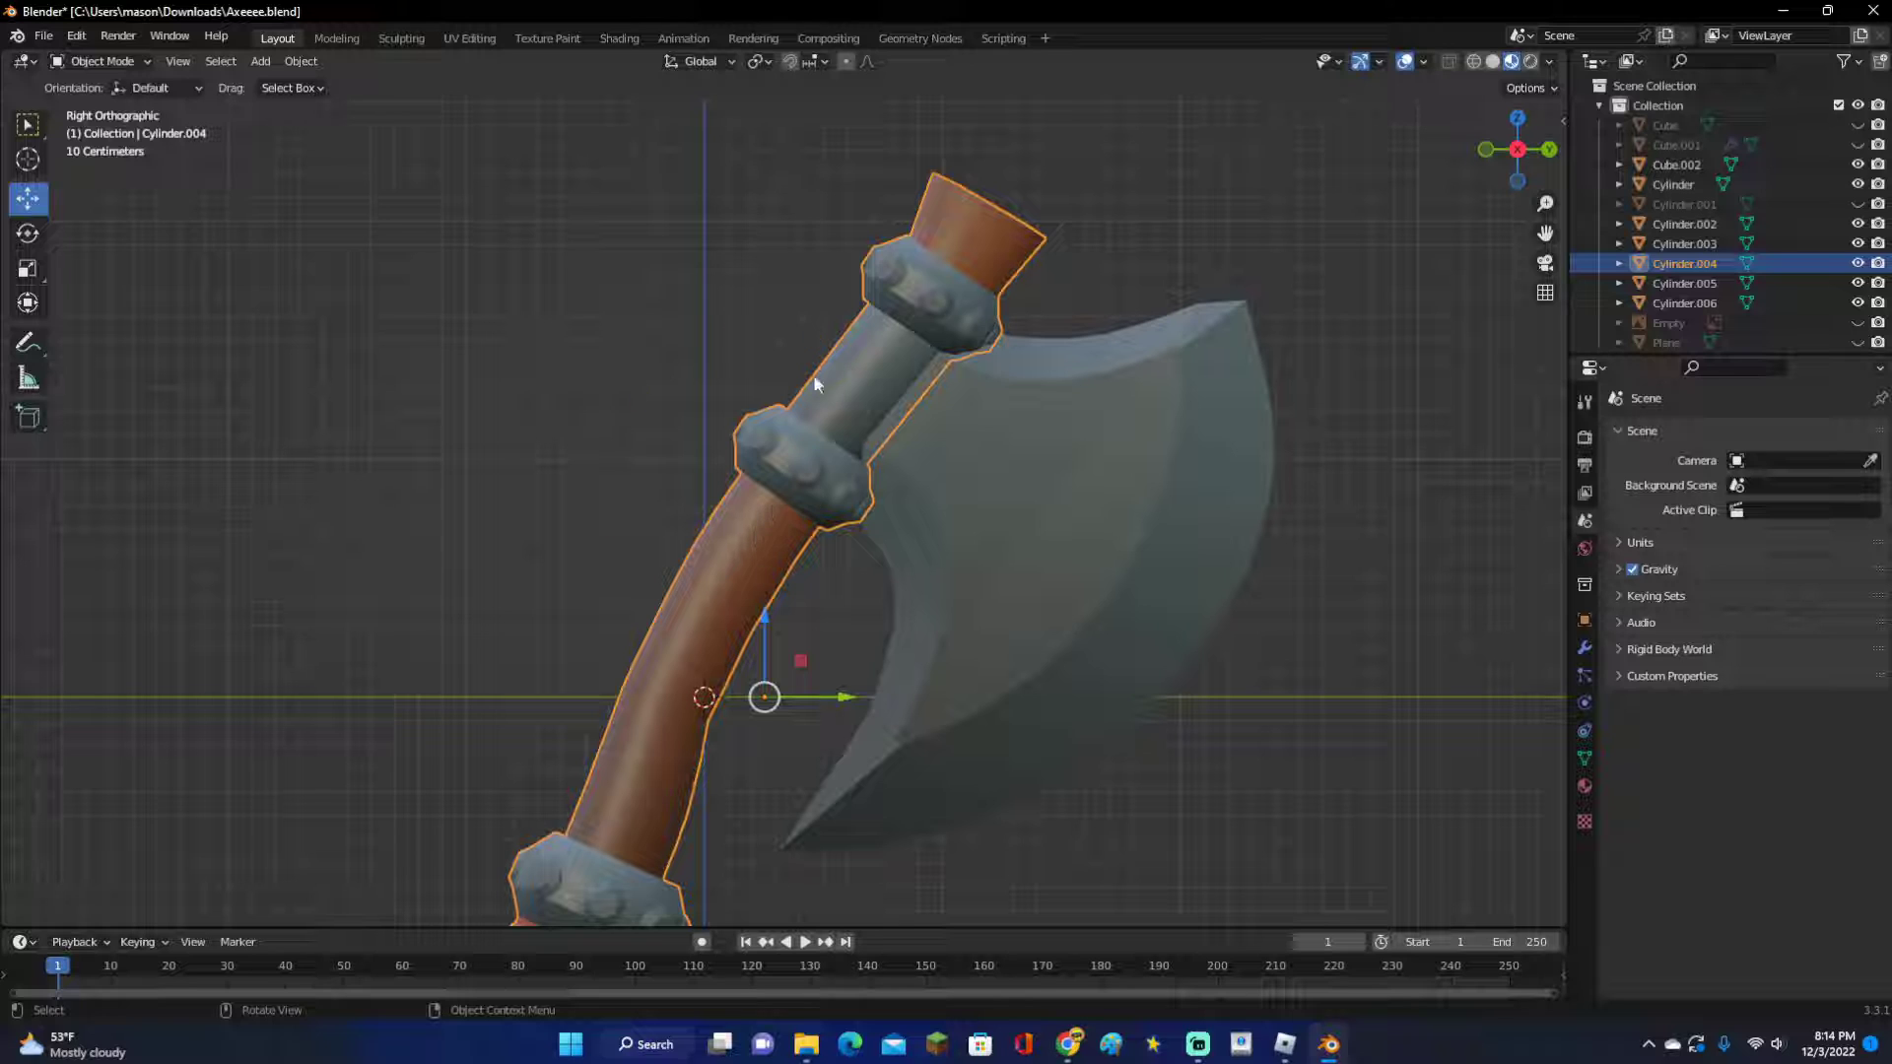
scroll(897, 380, "down", 3)
middle_click_drag(946, 423, 979, 449)
scroll(978, 450, "up", 2)
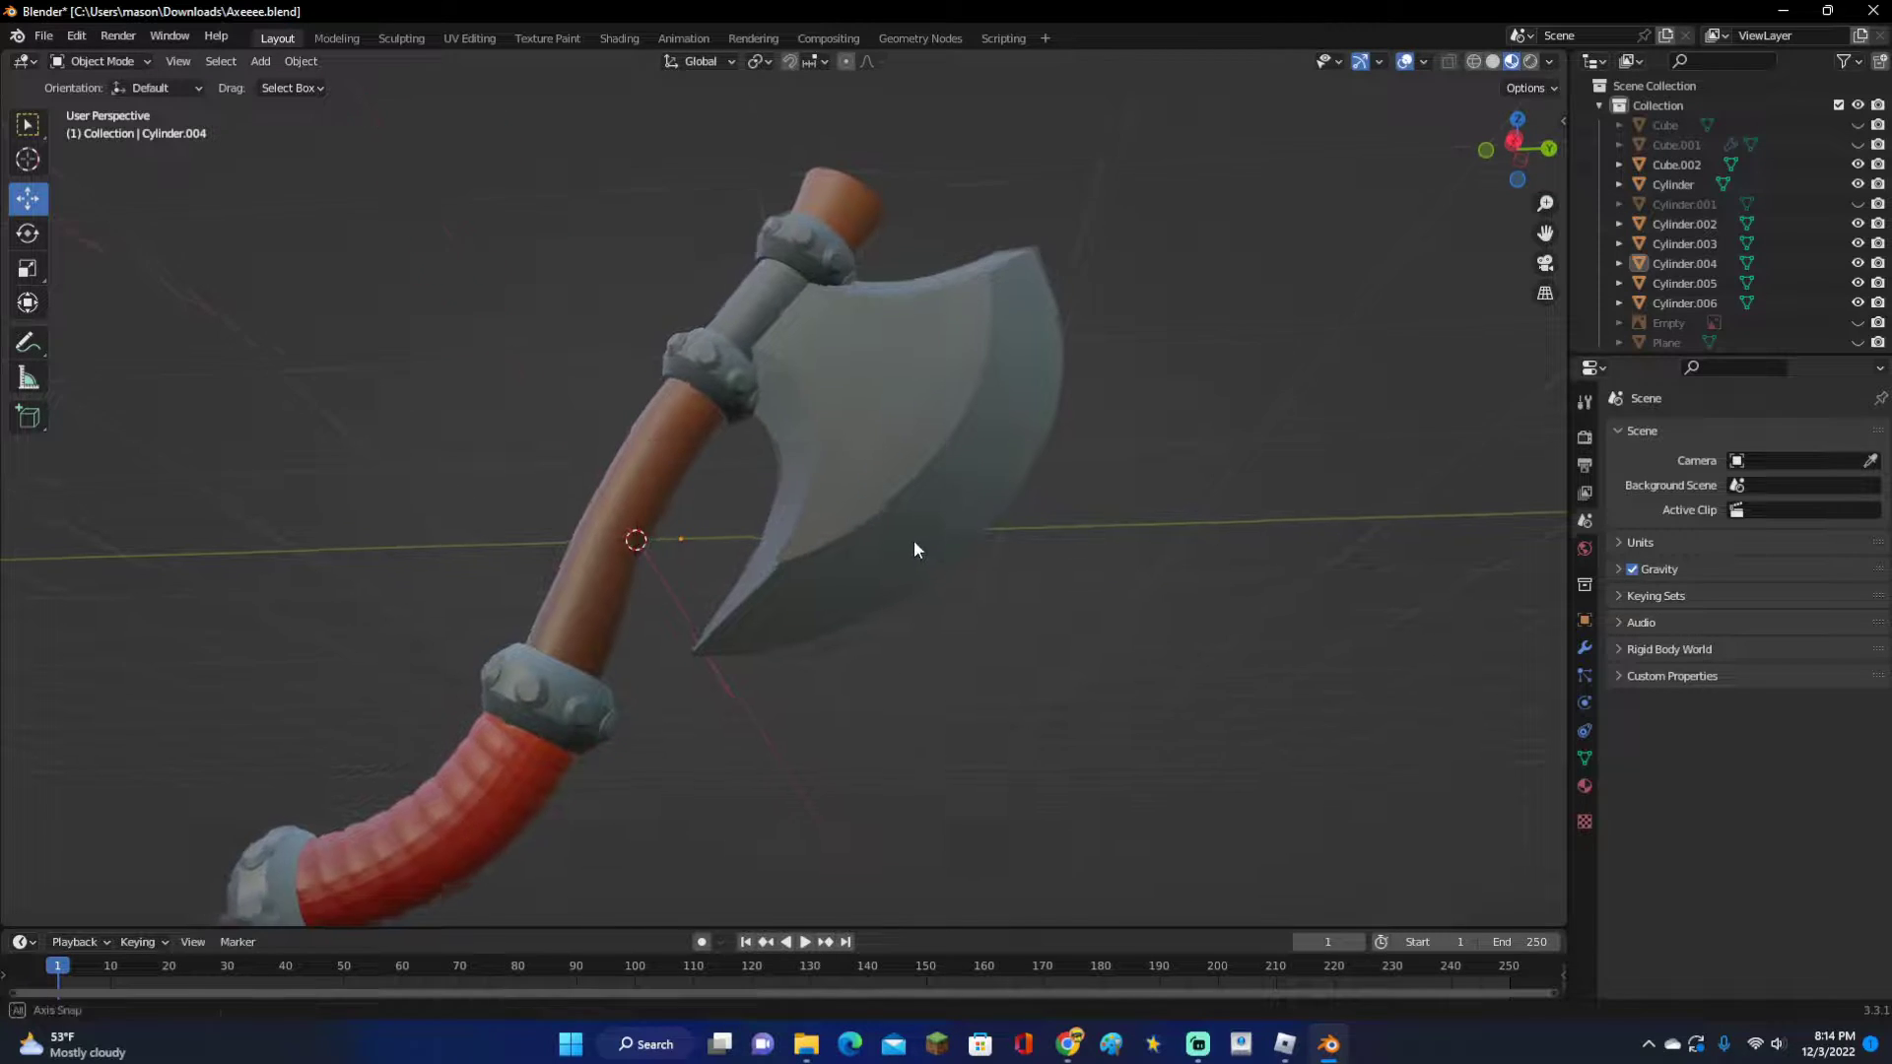
scroll(917, 544, "up", 2)
middle_click_drag(924, 555, 753, 416)
Join the enlarged blade into the enlarged handle so they form one object.
left_click(949, 515)
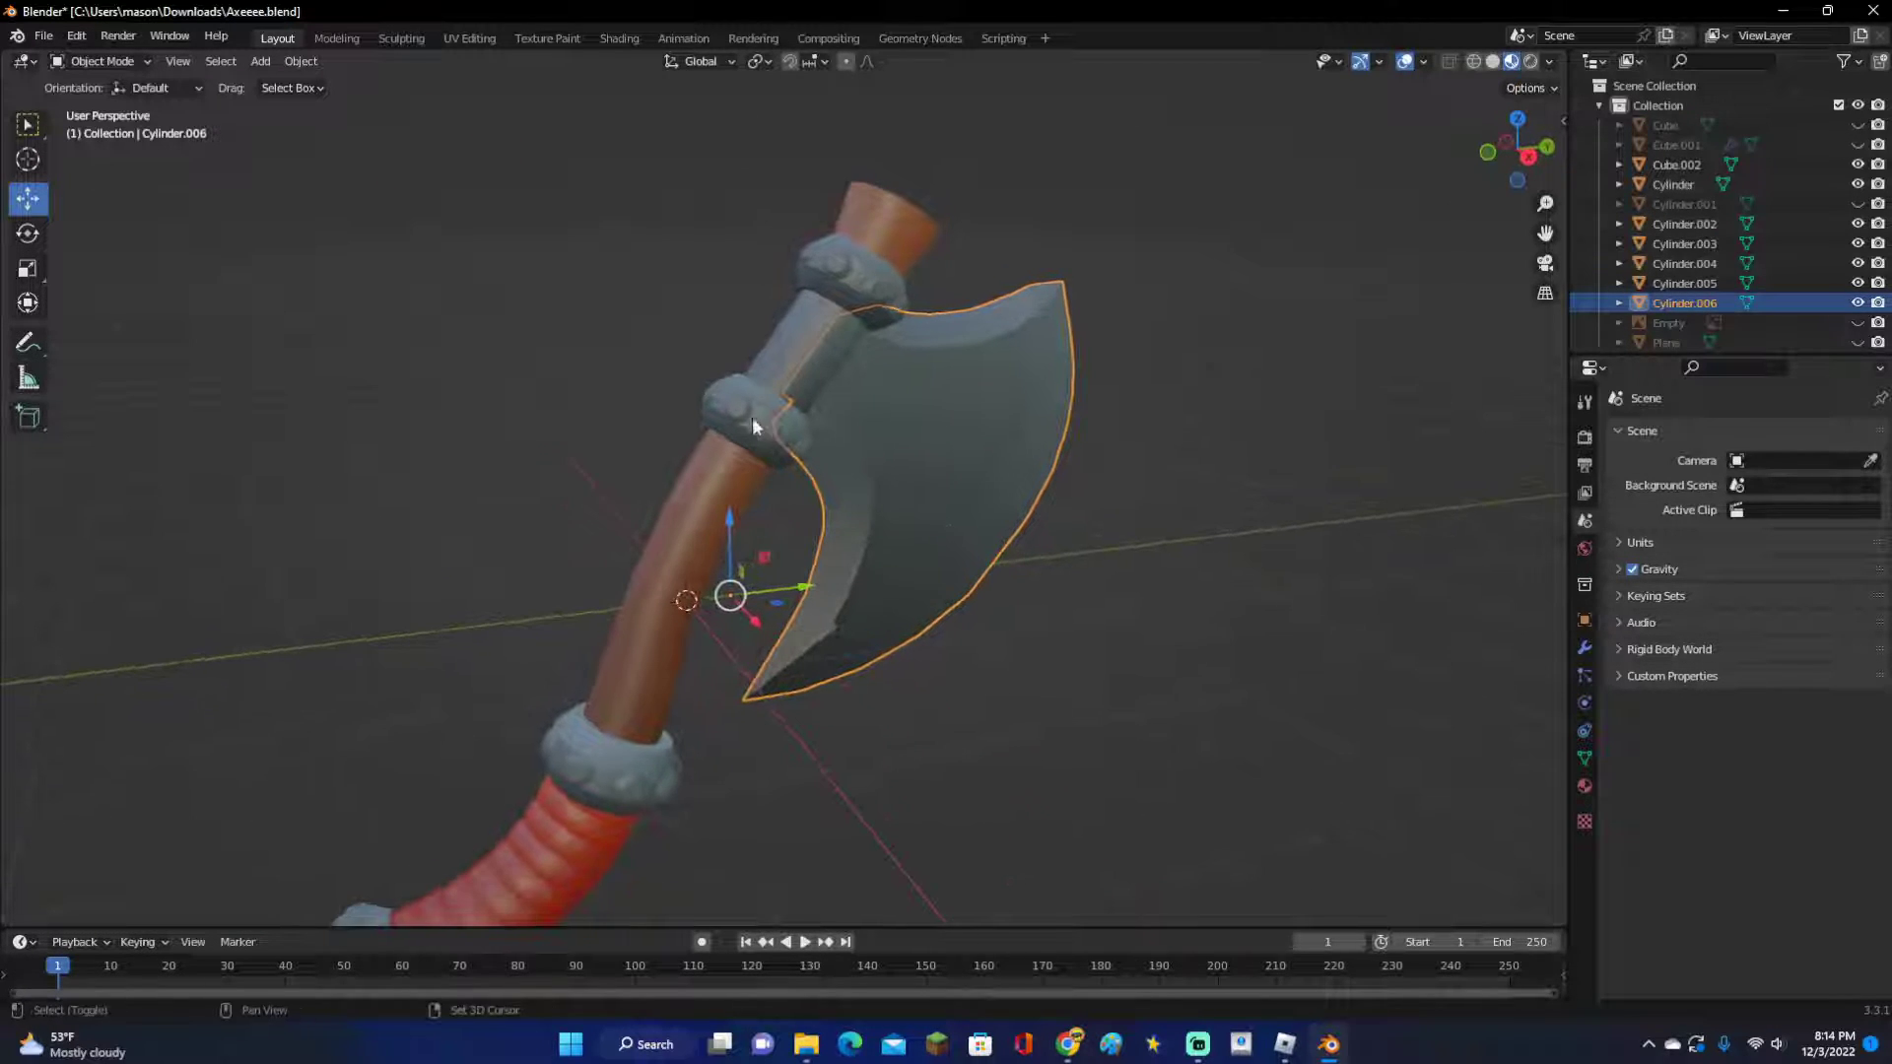
left_click(749, 412, "shift")
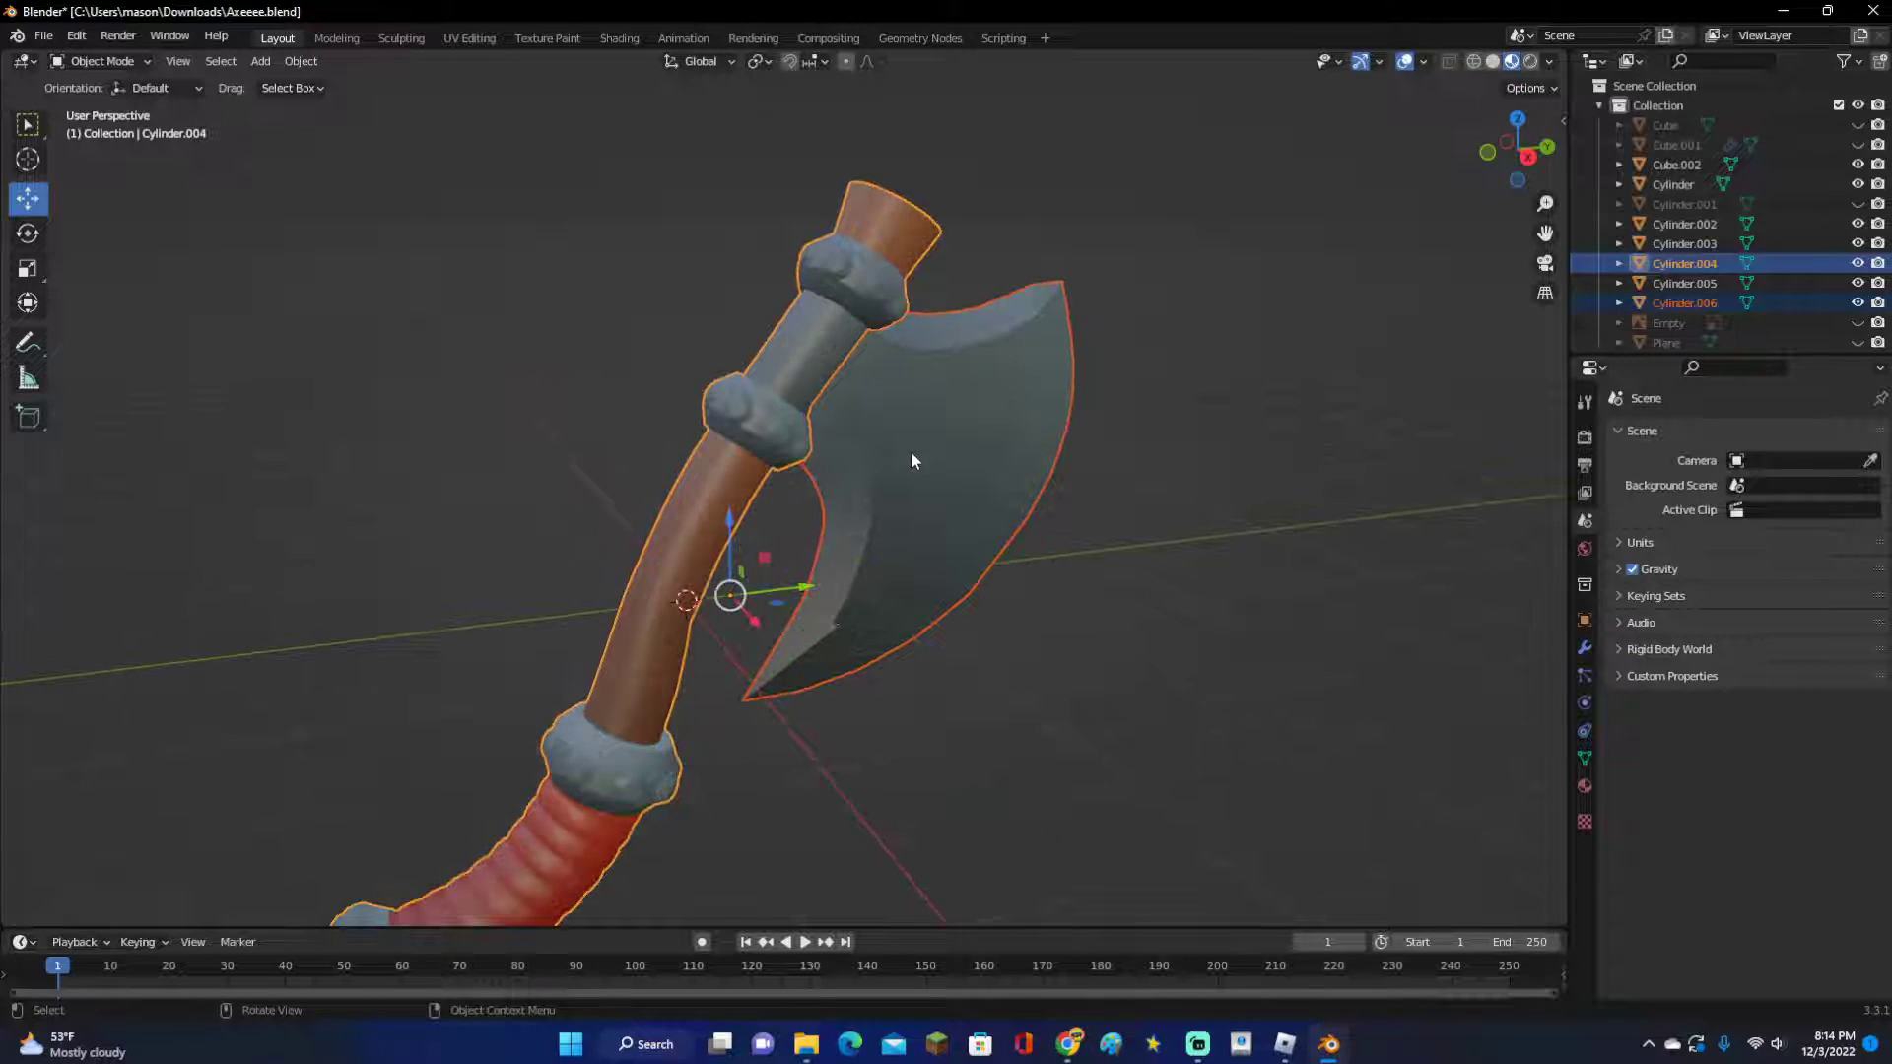
key("ctrl+j")
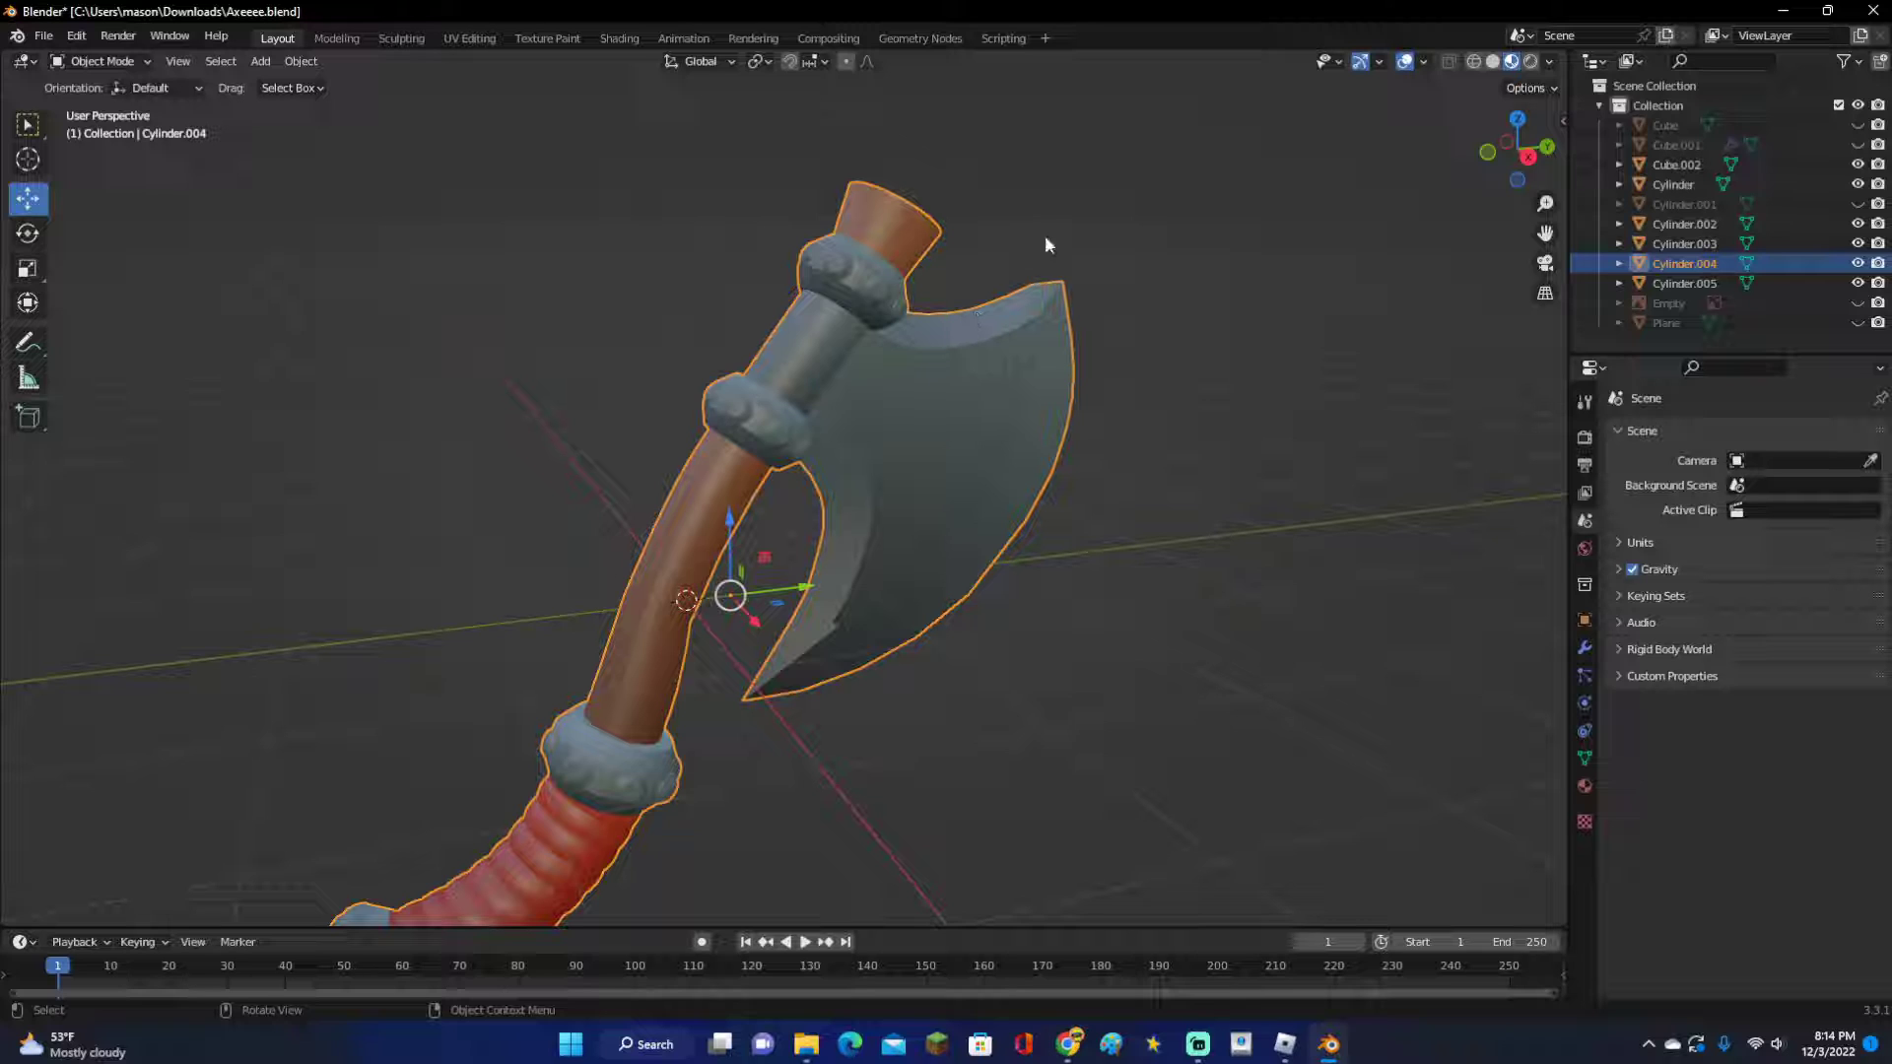
Open the joined axe shell in the UV Editing workspace and show it in the right orthographic view.
middle_click_drag(1103, 287, 1163, 463)
scroll(584, 213, "down", 3)
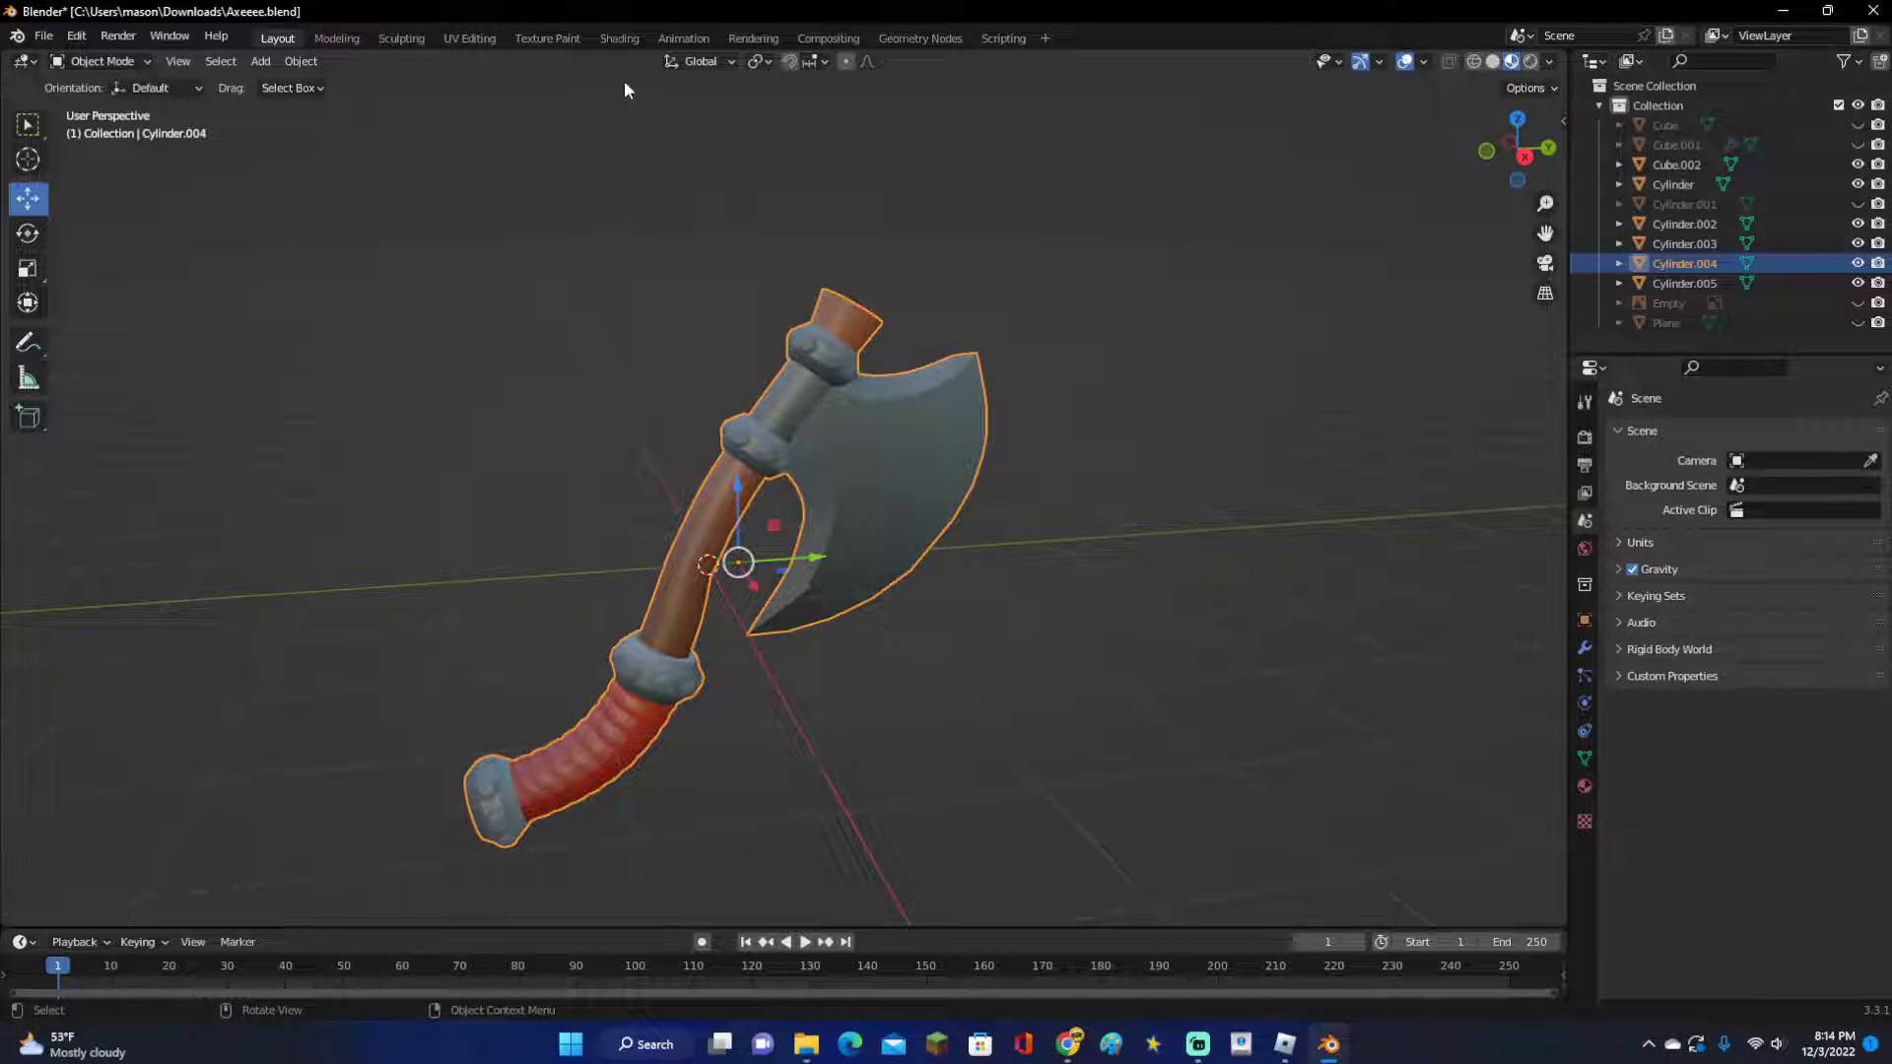
left_click(615, 38)
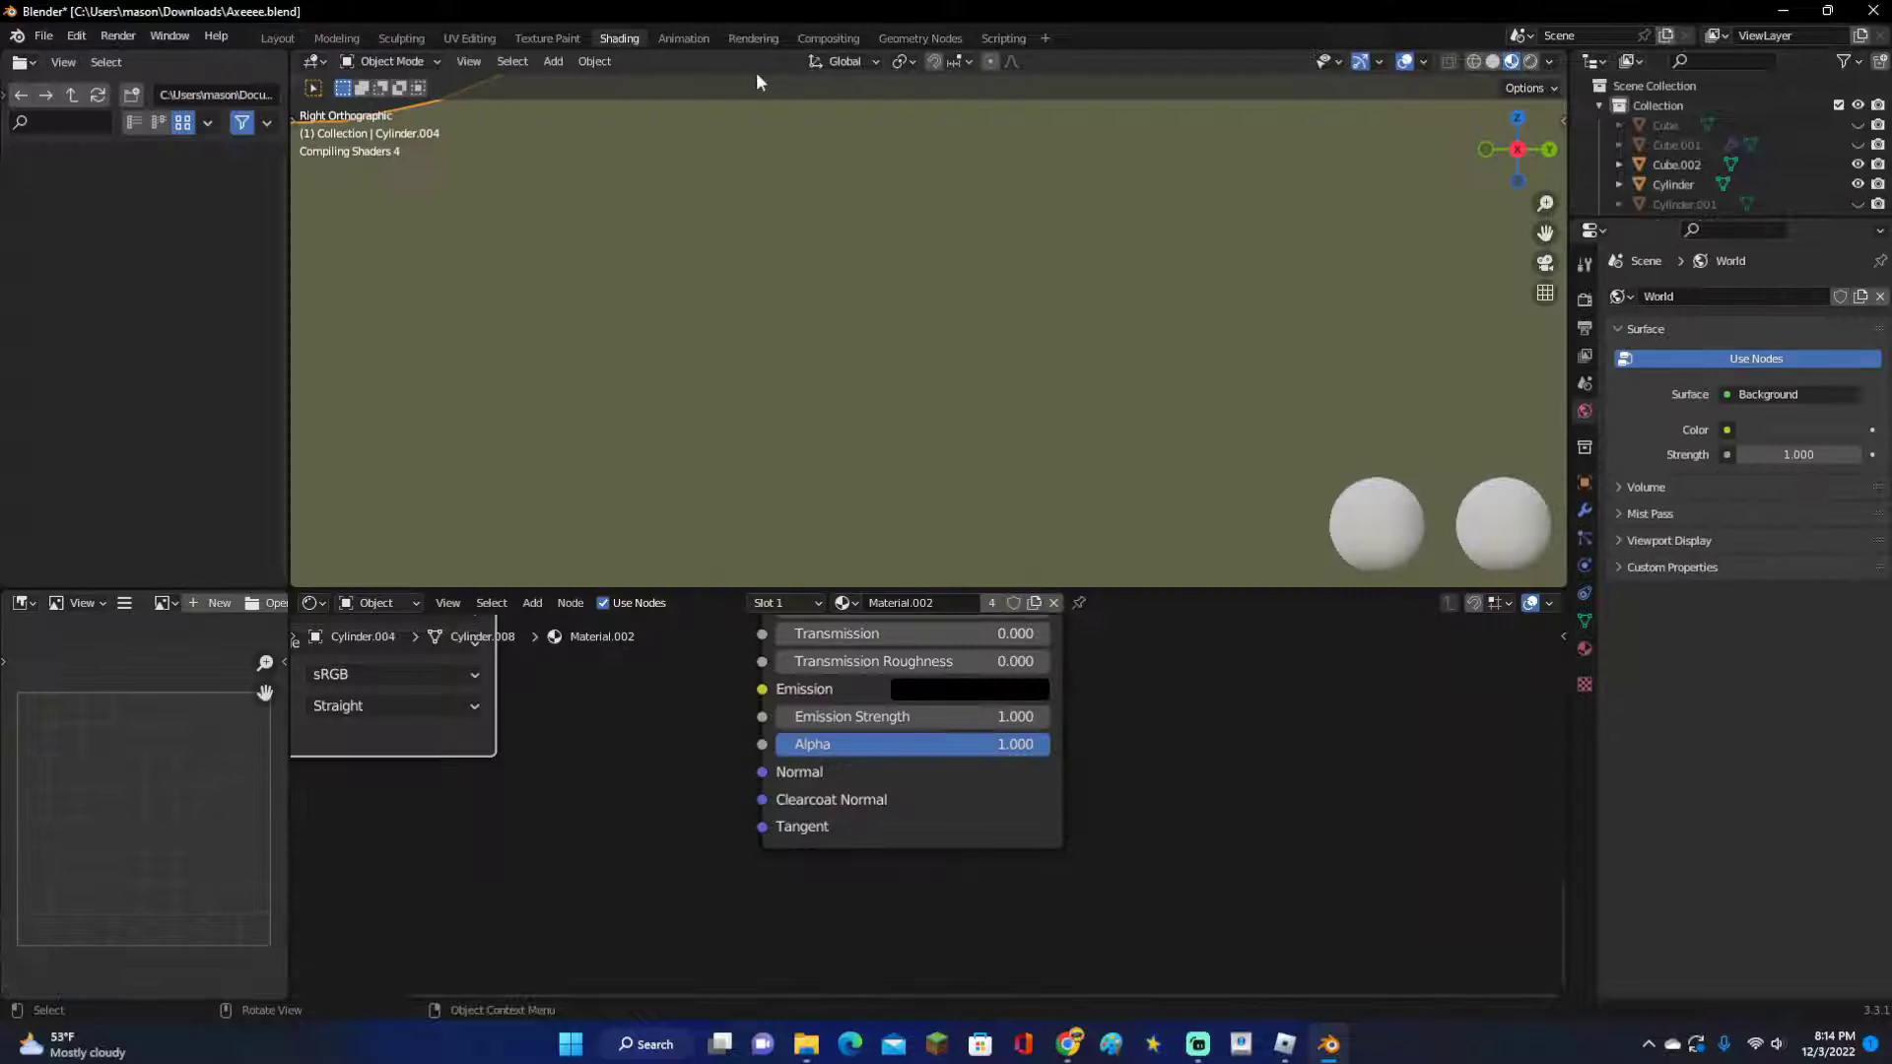
left_click(470, 38)
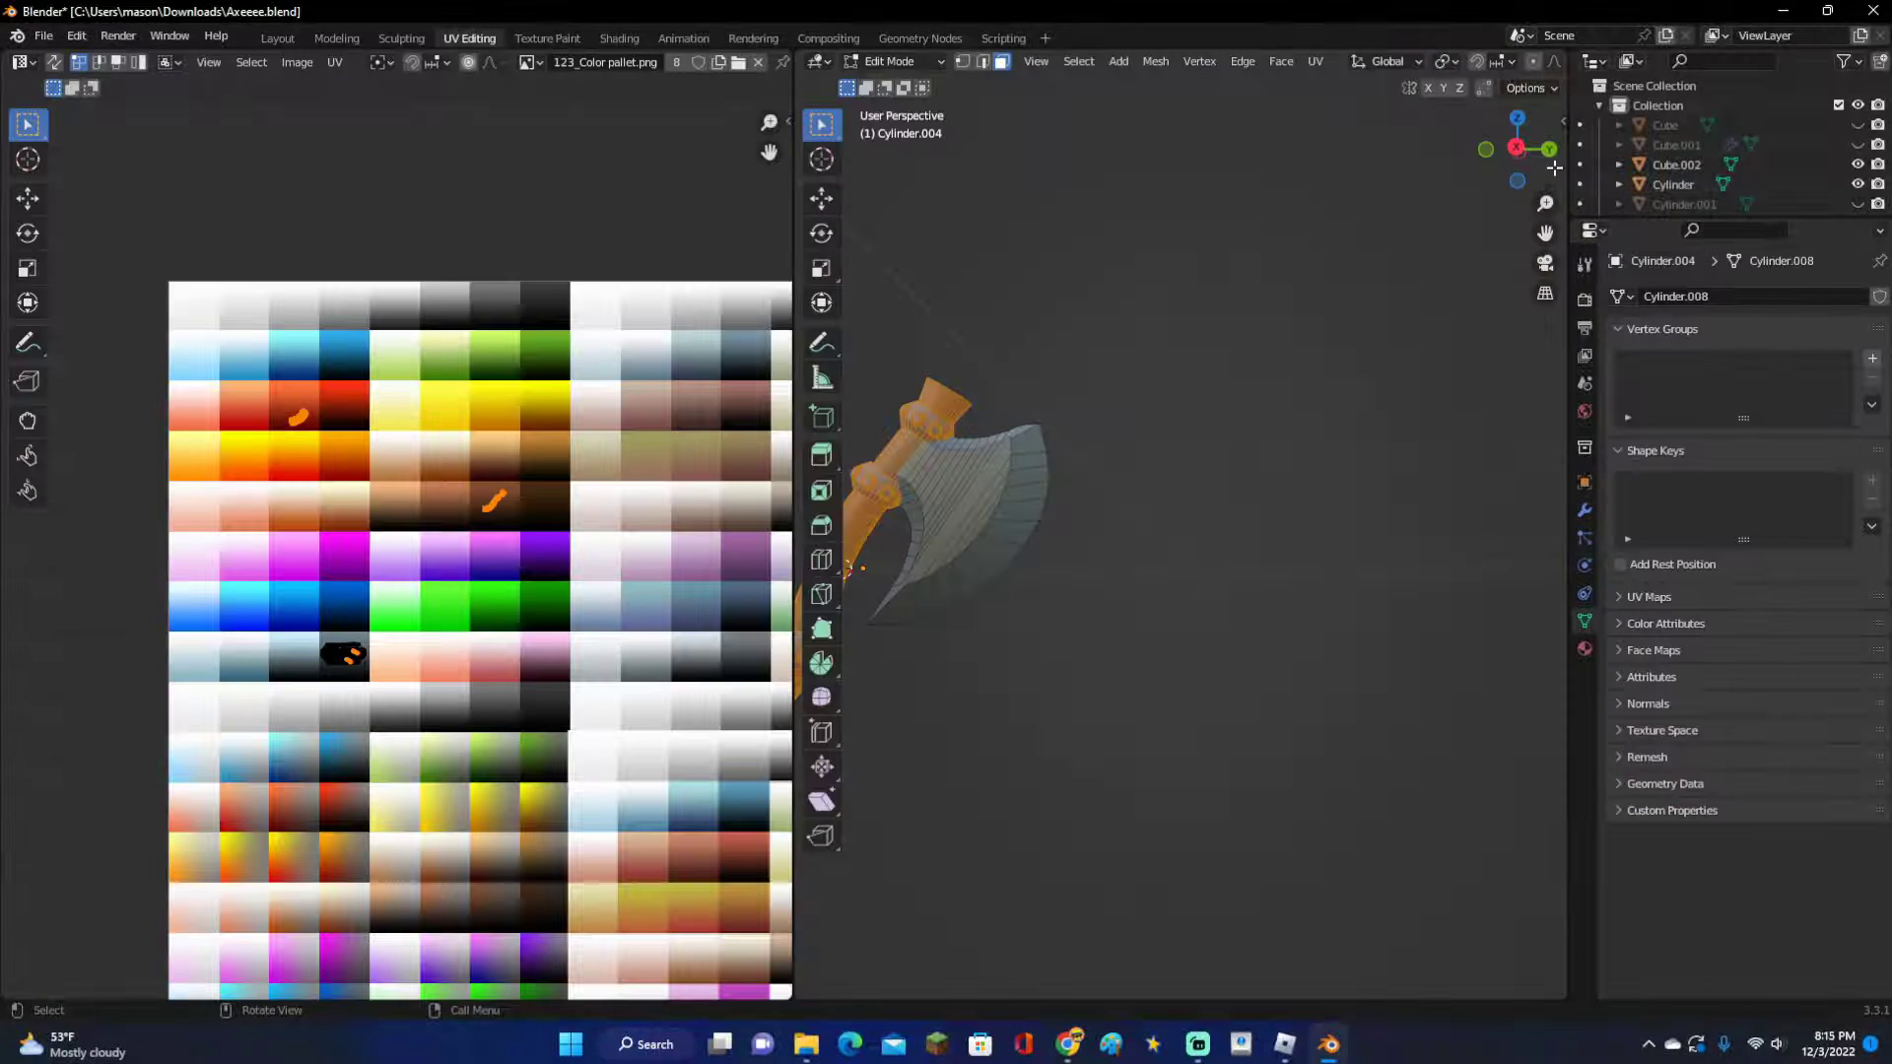
left_click(1516, 148)
scroll(1252, 562, "up", 5)
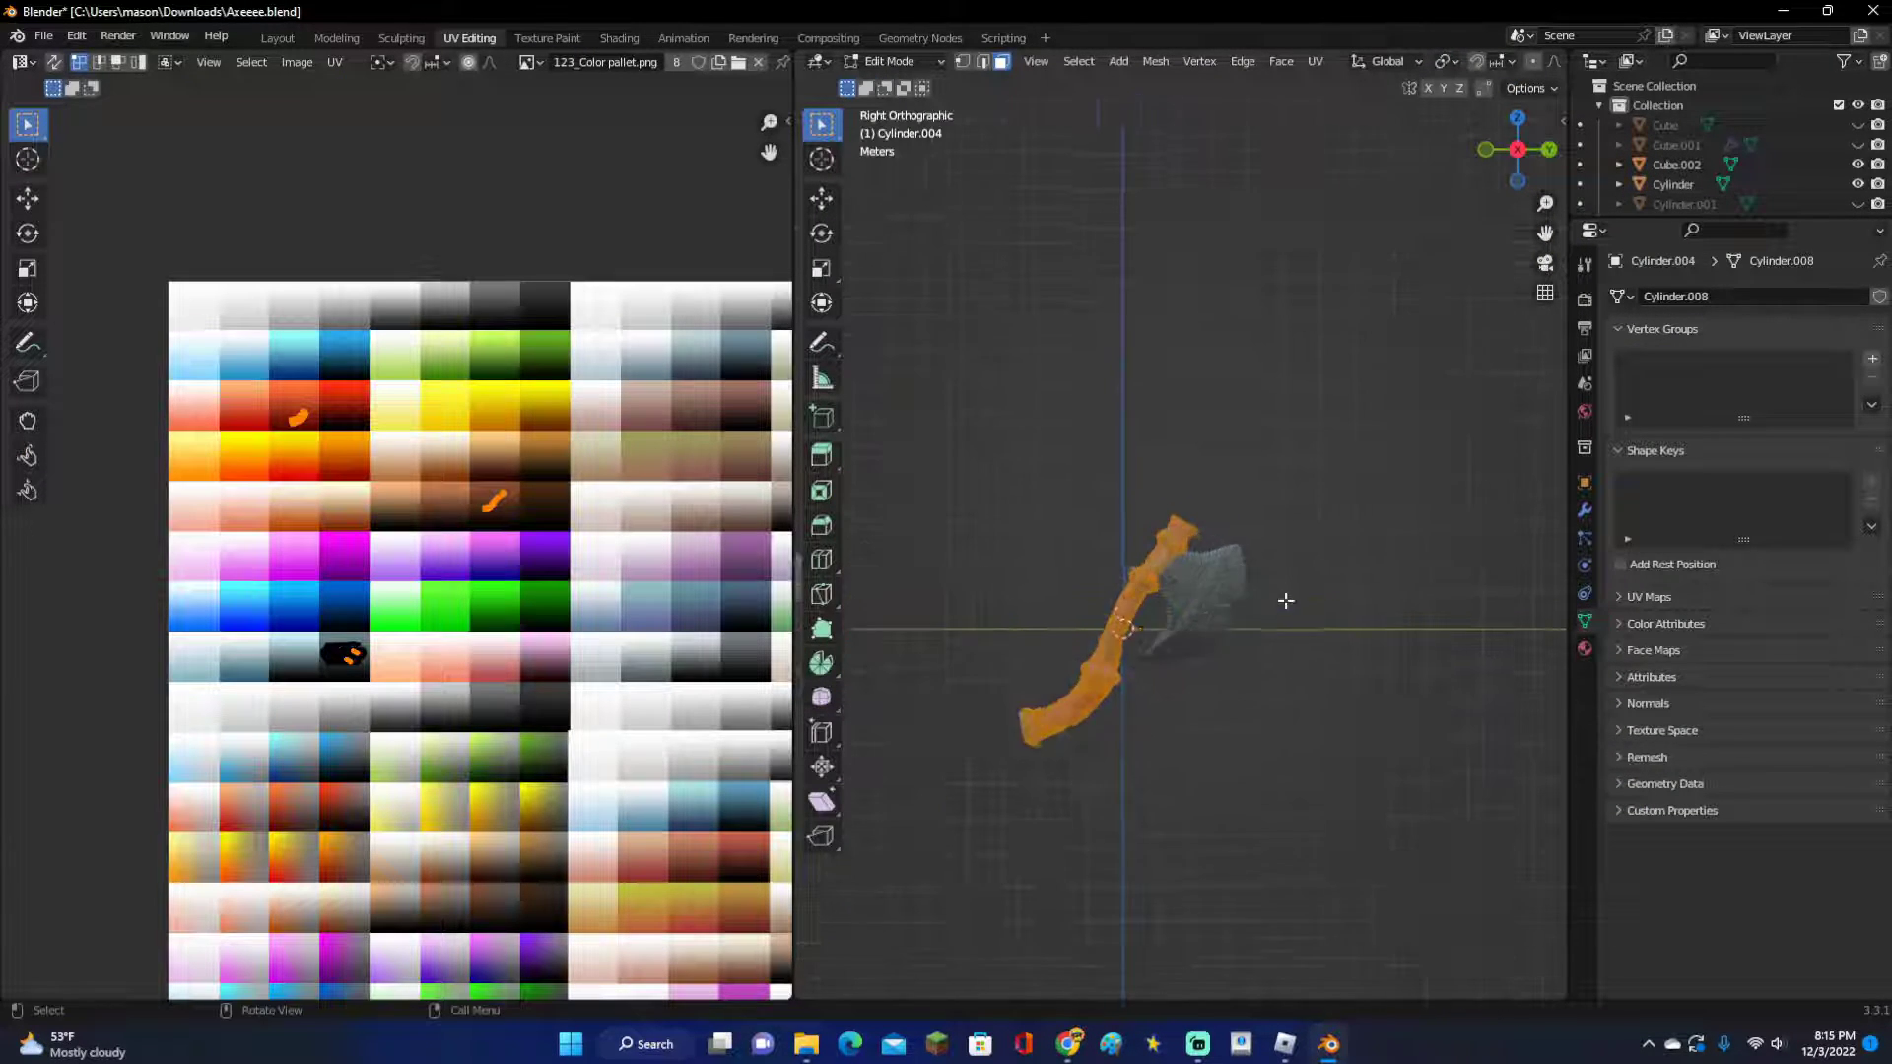
middle_click_drag(1299, 687, 1428, 529, "shift")
Add the linked blade to the selection and unwrap the whole axe shell with Project from View.
key("l")
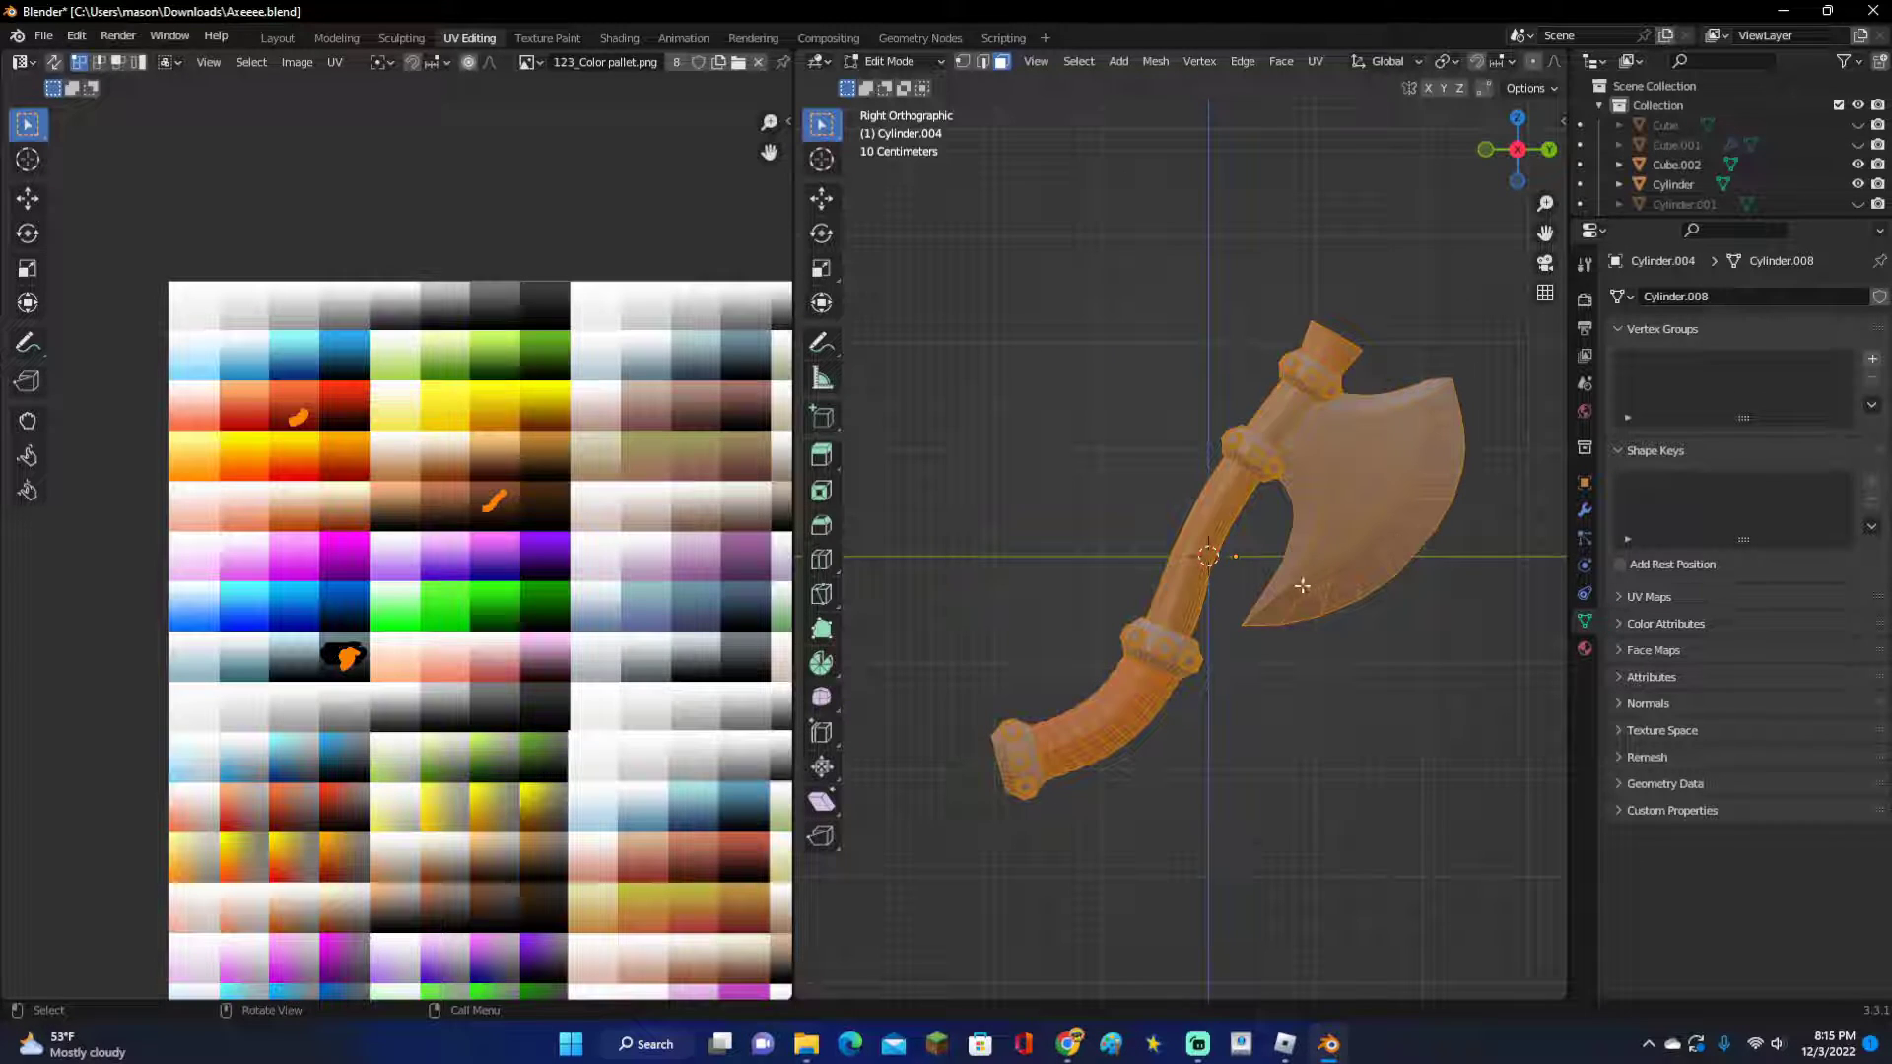
key("u")
left_click(1311, 789)
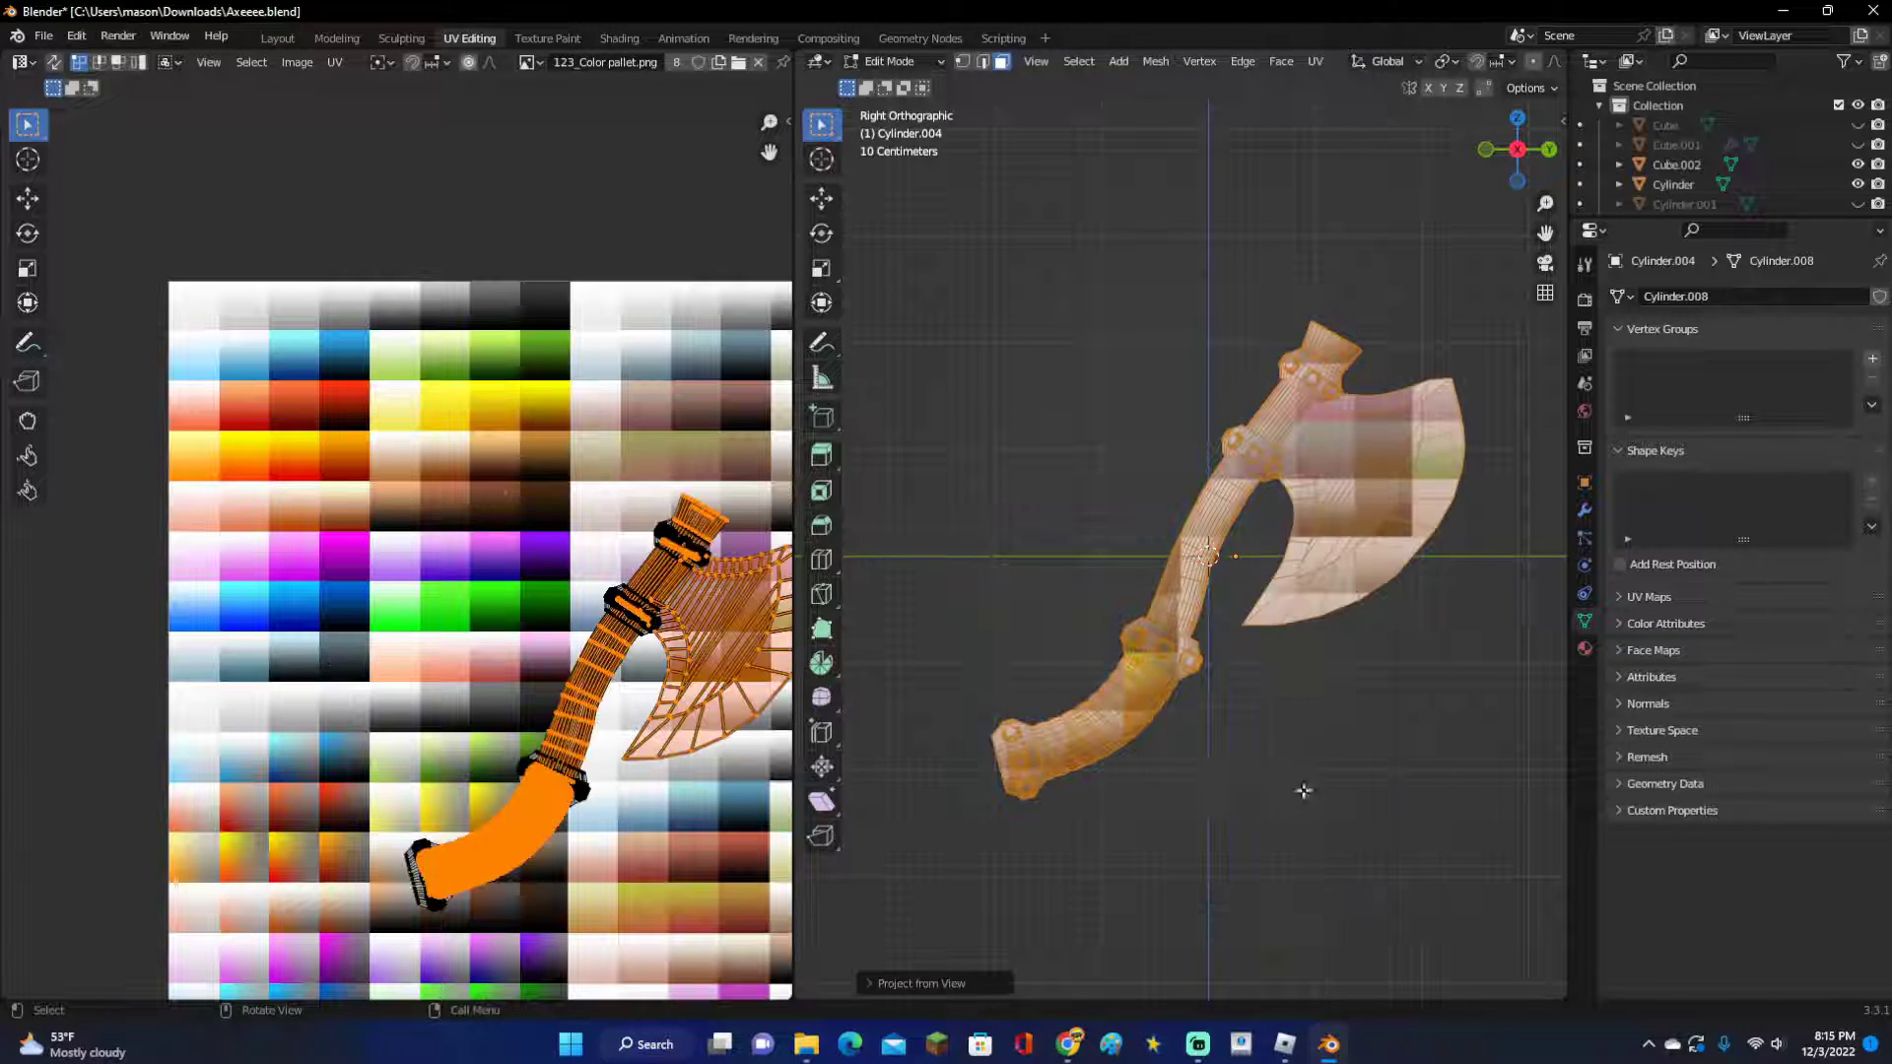
Scale the axe shell's UVs down and move them to the upper edge of the palette near the dark grey swatches.
scroll(399, 625, "down", 1)
key("s")
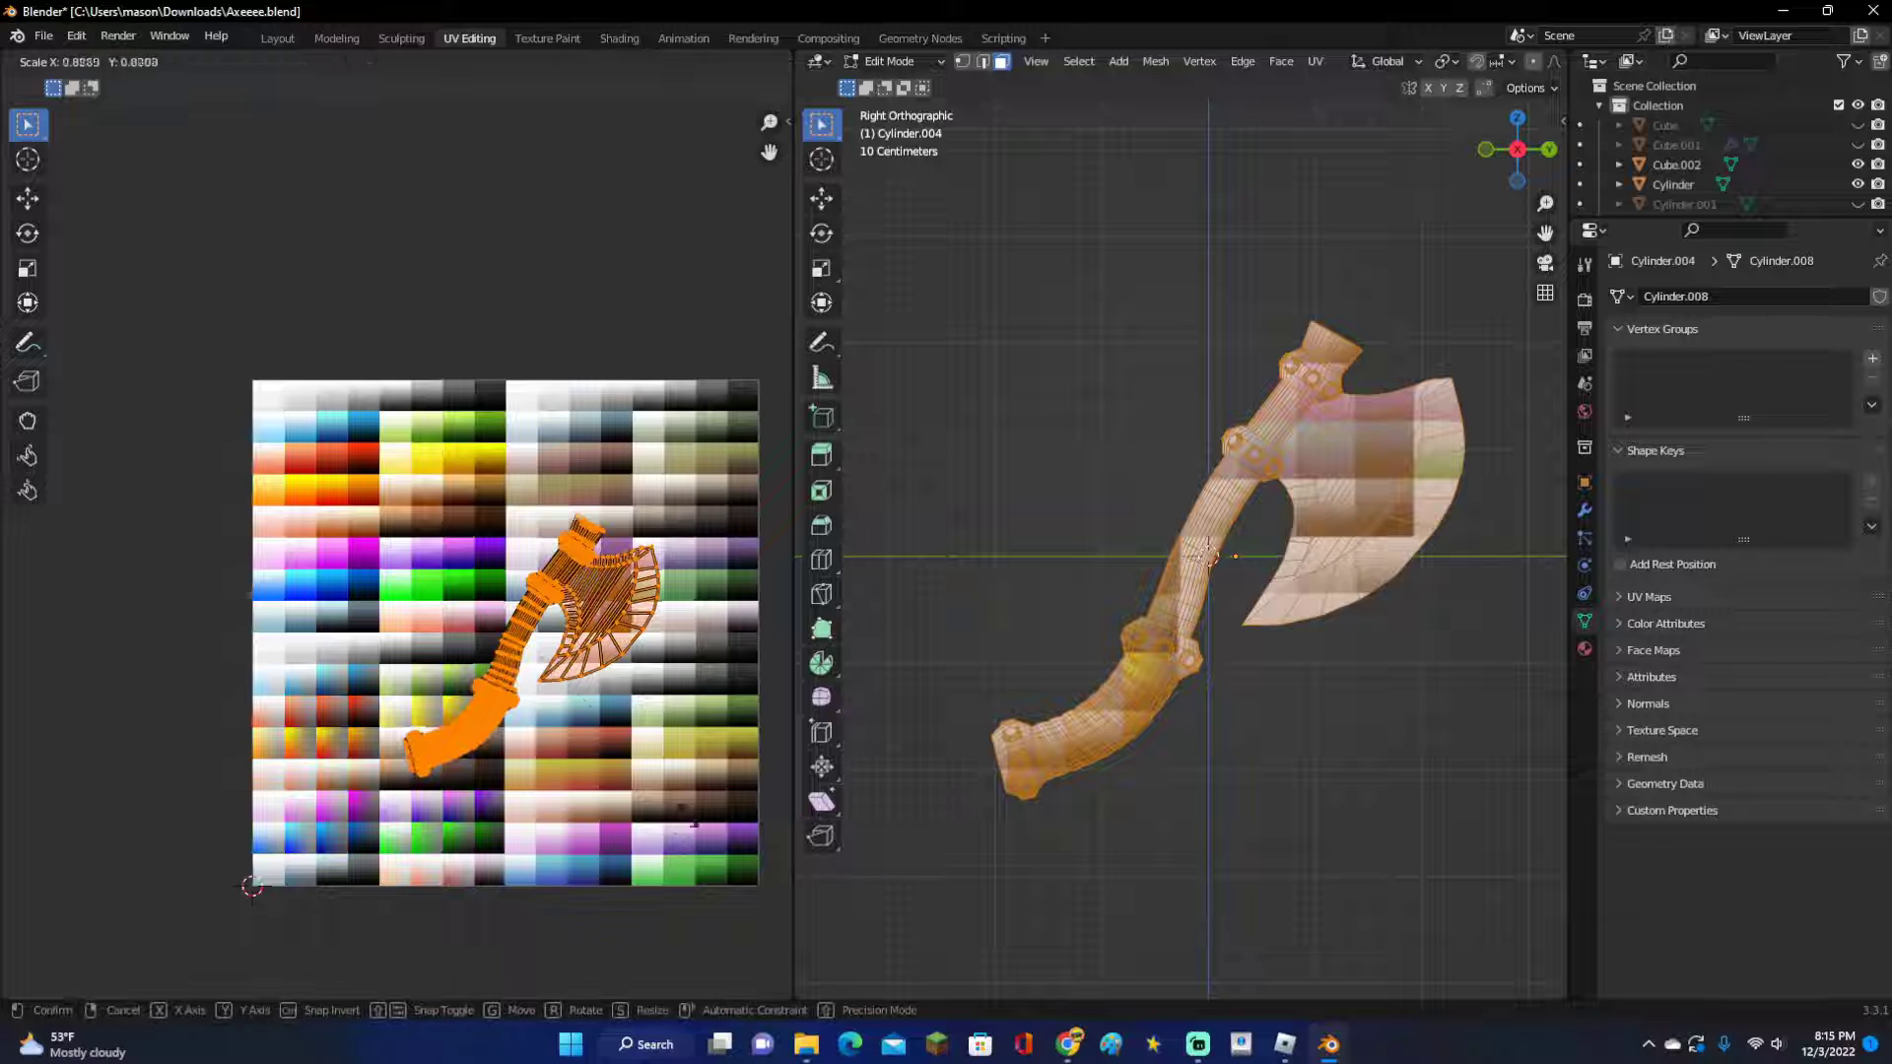
left_click(561, 666)
key("g")
left_click(532, 446)
scroll(534, 394, "up", 3)
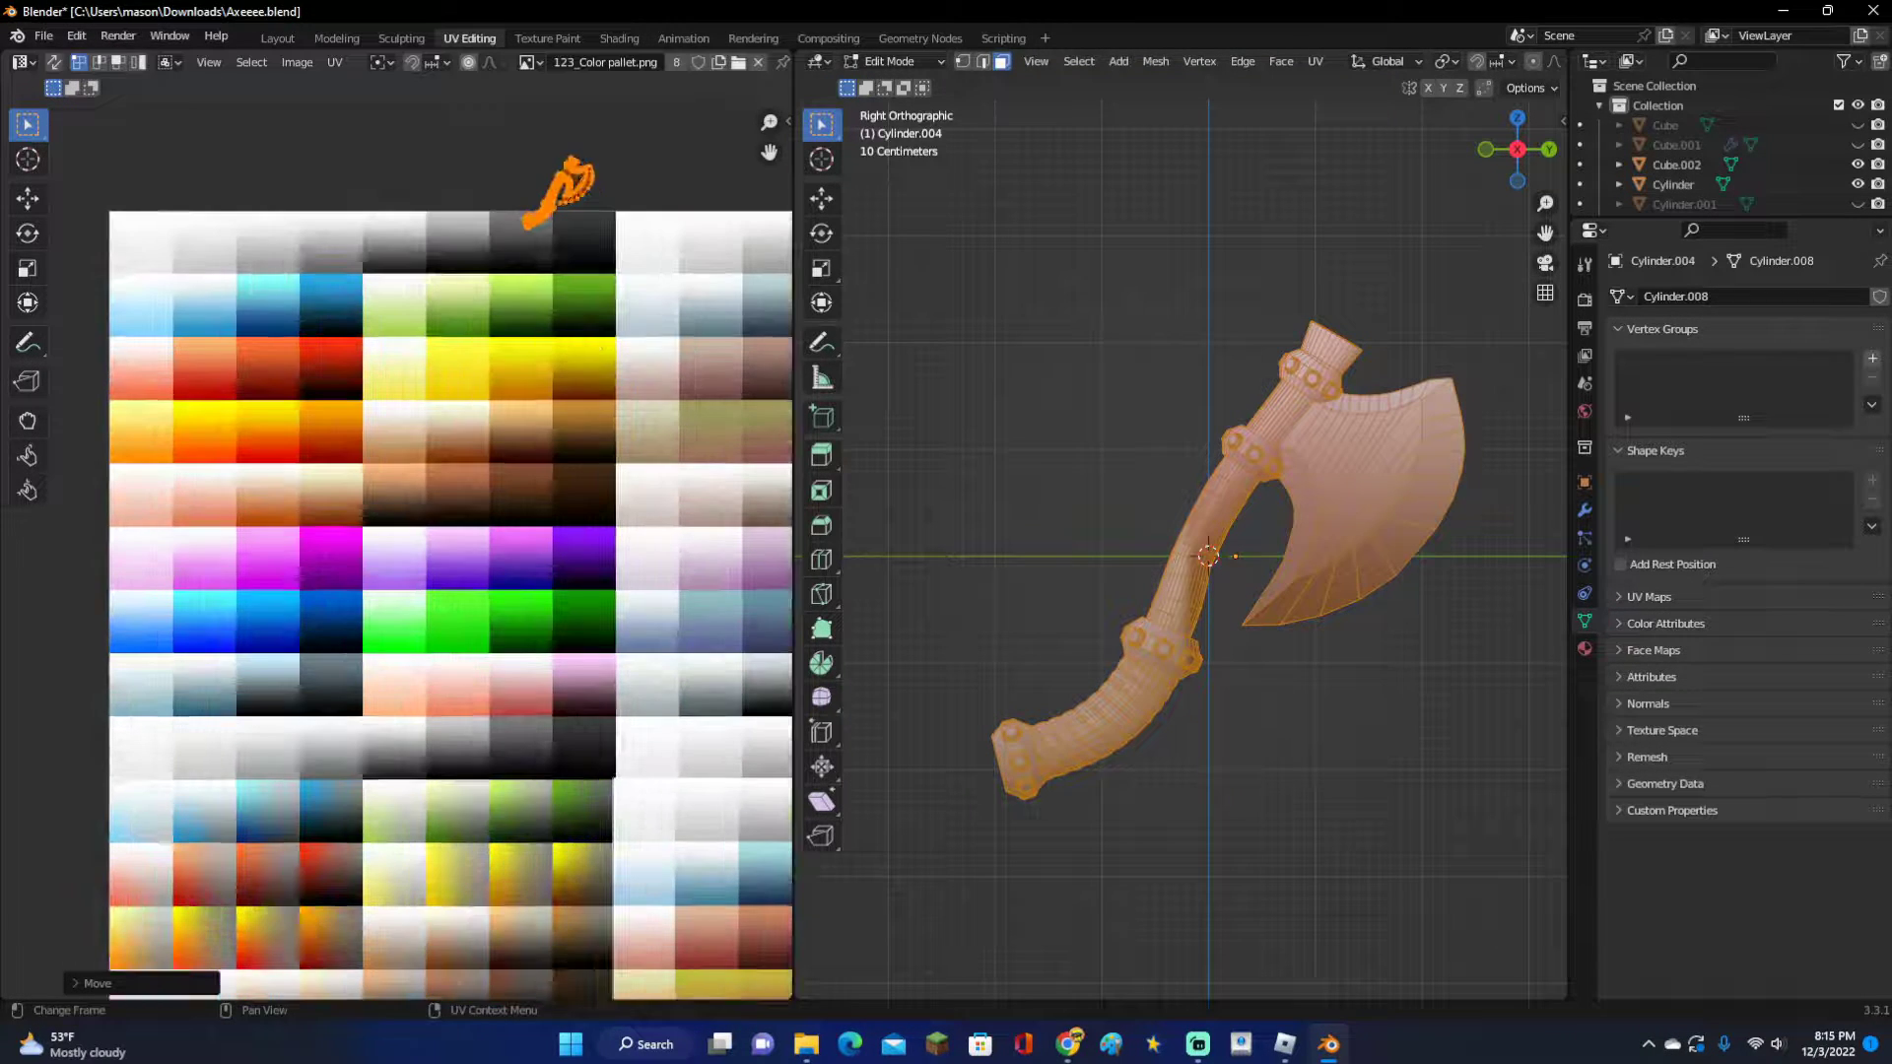
Shrink the UVs further to a scale of about 0.12 and move them onto the palette's darkest grey swatch.
middle_click_drag(532, 279, 436, 636)
scroll(437, 635, "up", 3)
key("s")
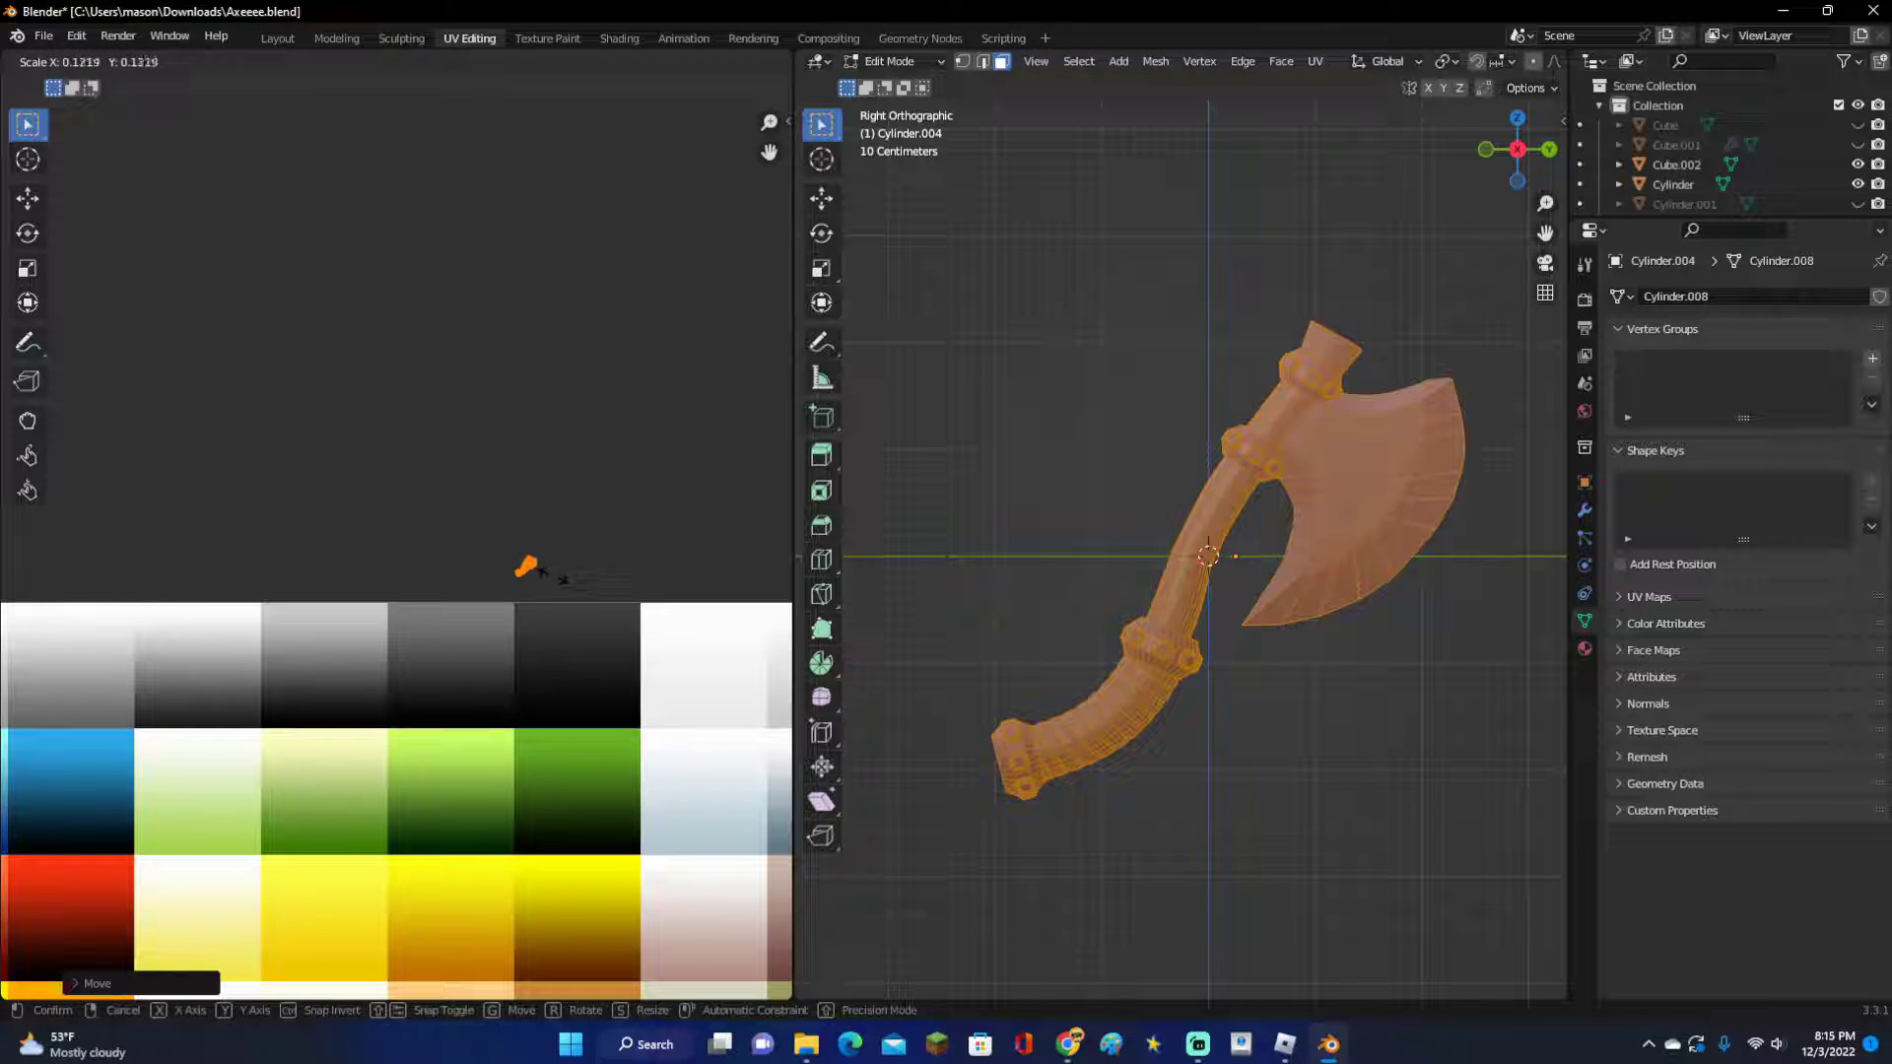
left_click(554, 576)
key("g")
left_click(581, 719)
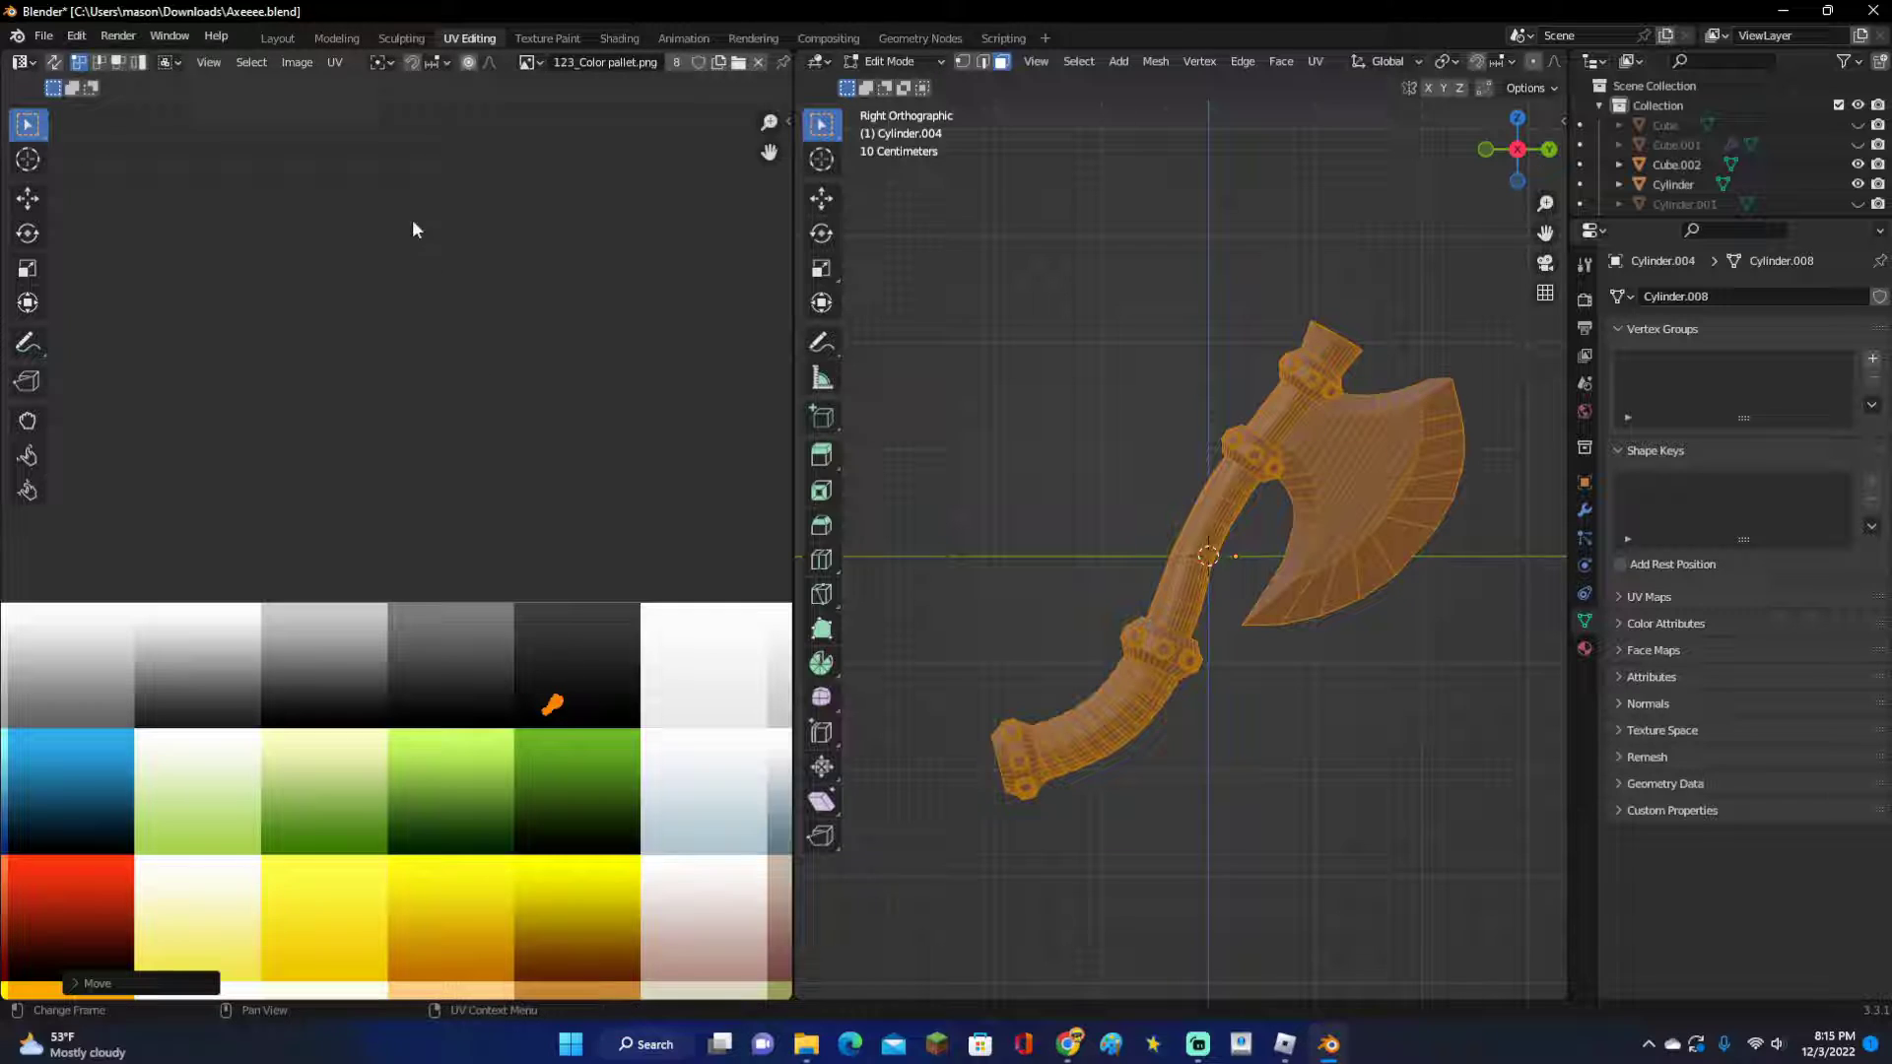
Return to the Layout workspace and view the recoloured axe shell in perspective.
left_click(277, 38)
scroll(842, 246, "up", 5)
middle_click_drag(842, 247, 954, 397)
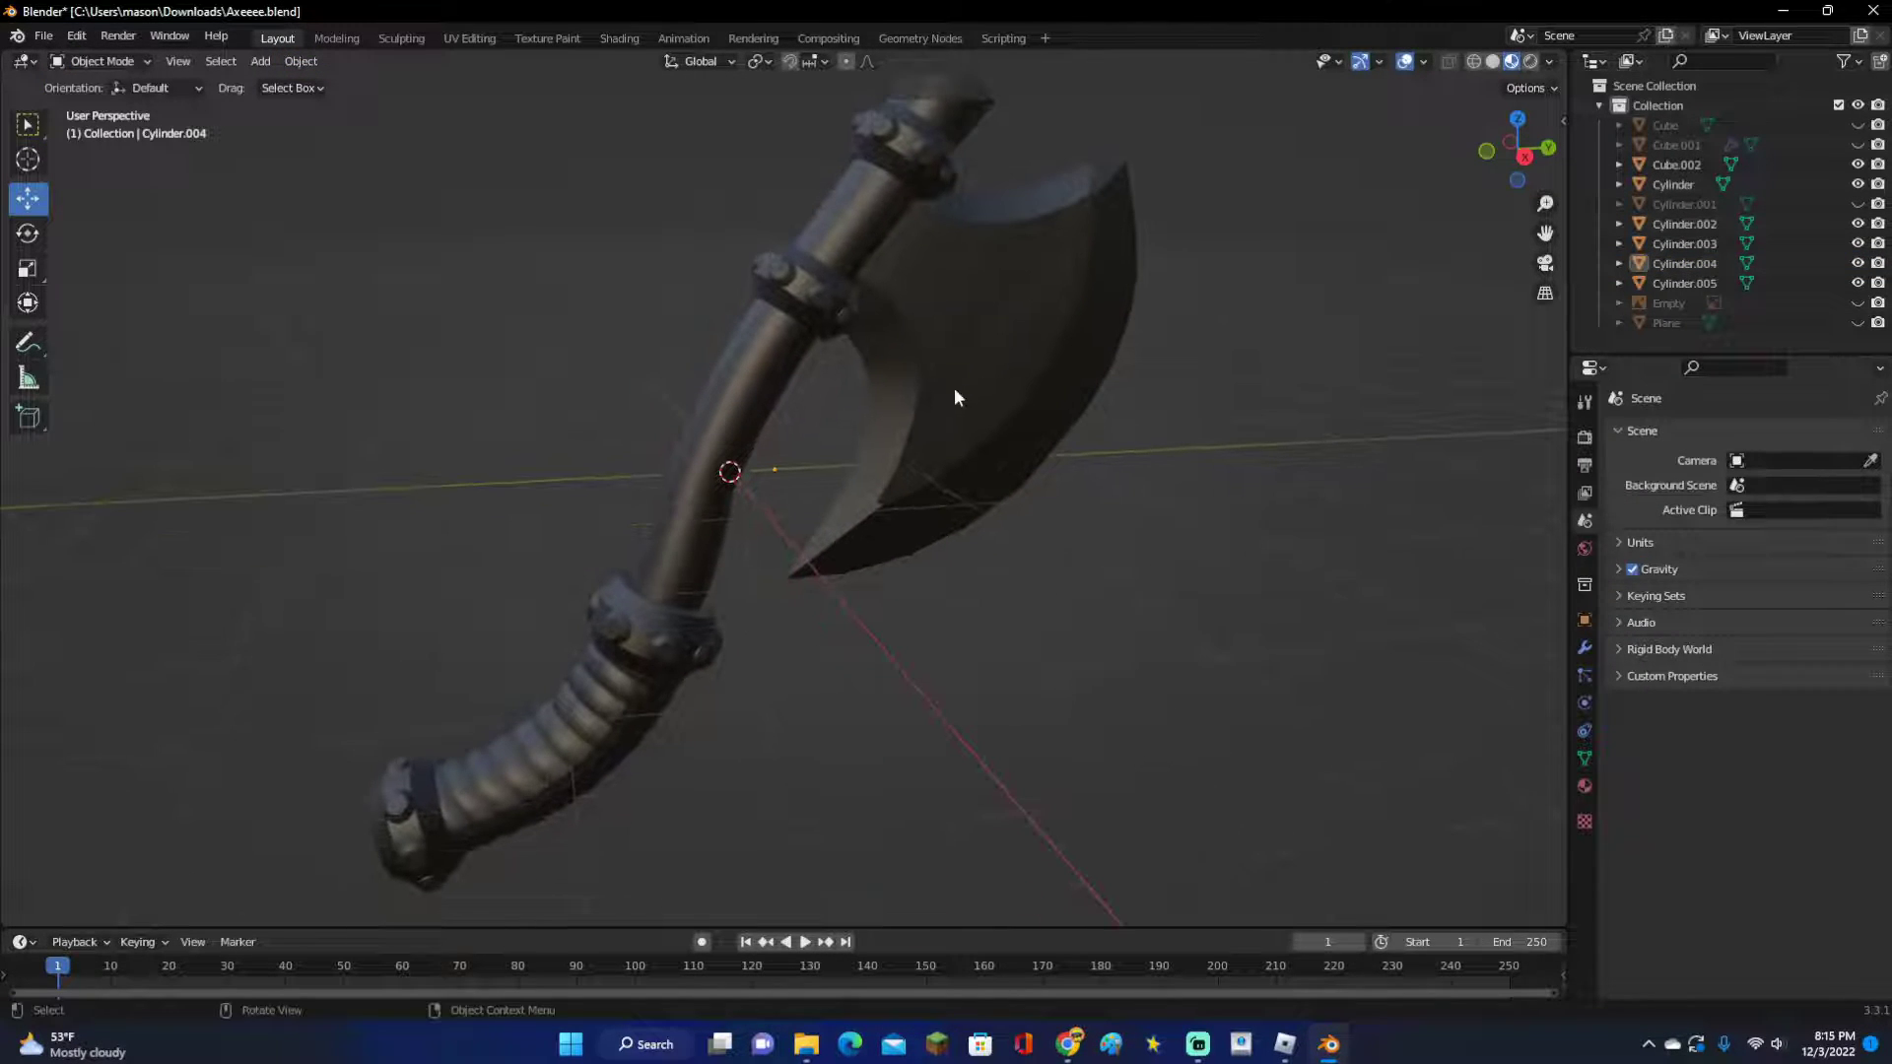
Move the dark axe shell along the Y axis away from the original axe, undo the move and clear the selection.
left_click(954, 397)
scroll(897, 468, "down", 3)
left_click_drag(845, 479, 1173, 461)
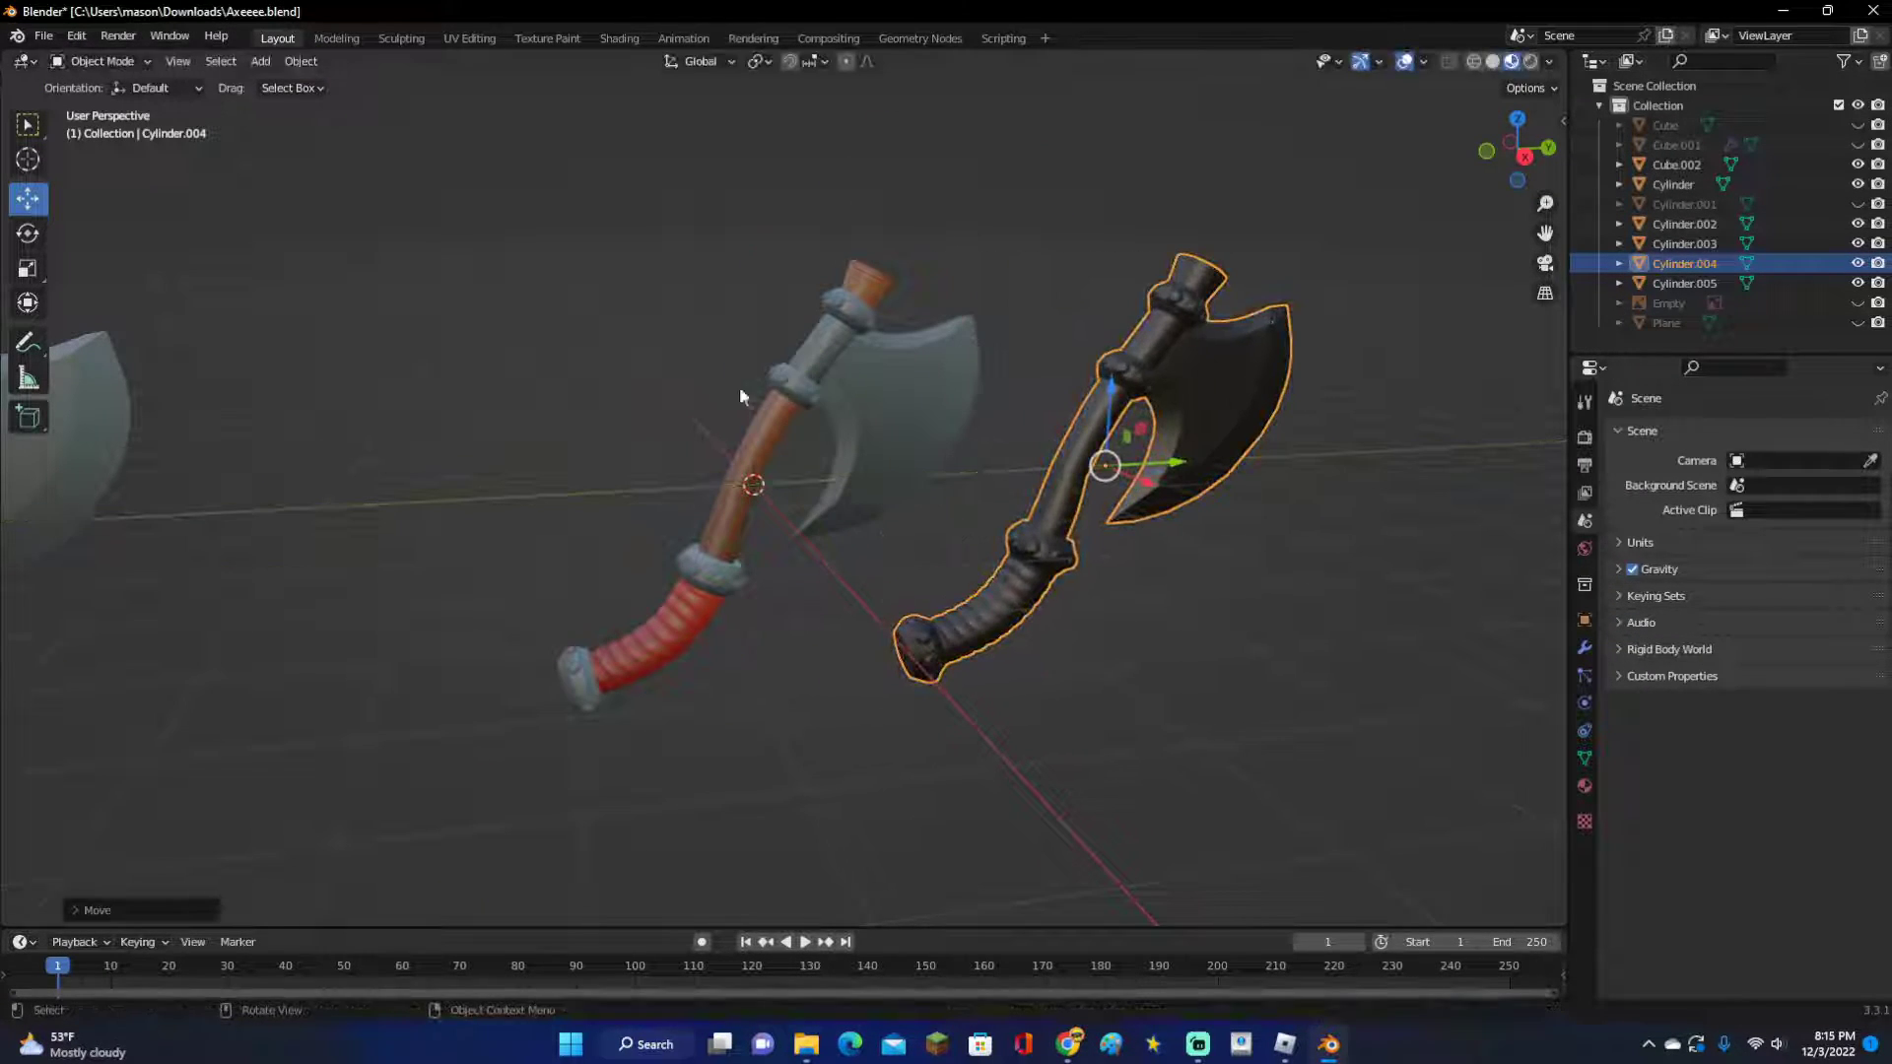
scroll(1151, 542, "up", 3)
key("ctrl+z")
left_click(1179, 549)
middle_click_drag(1155, 549, 1316, 495)
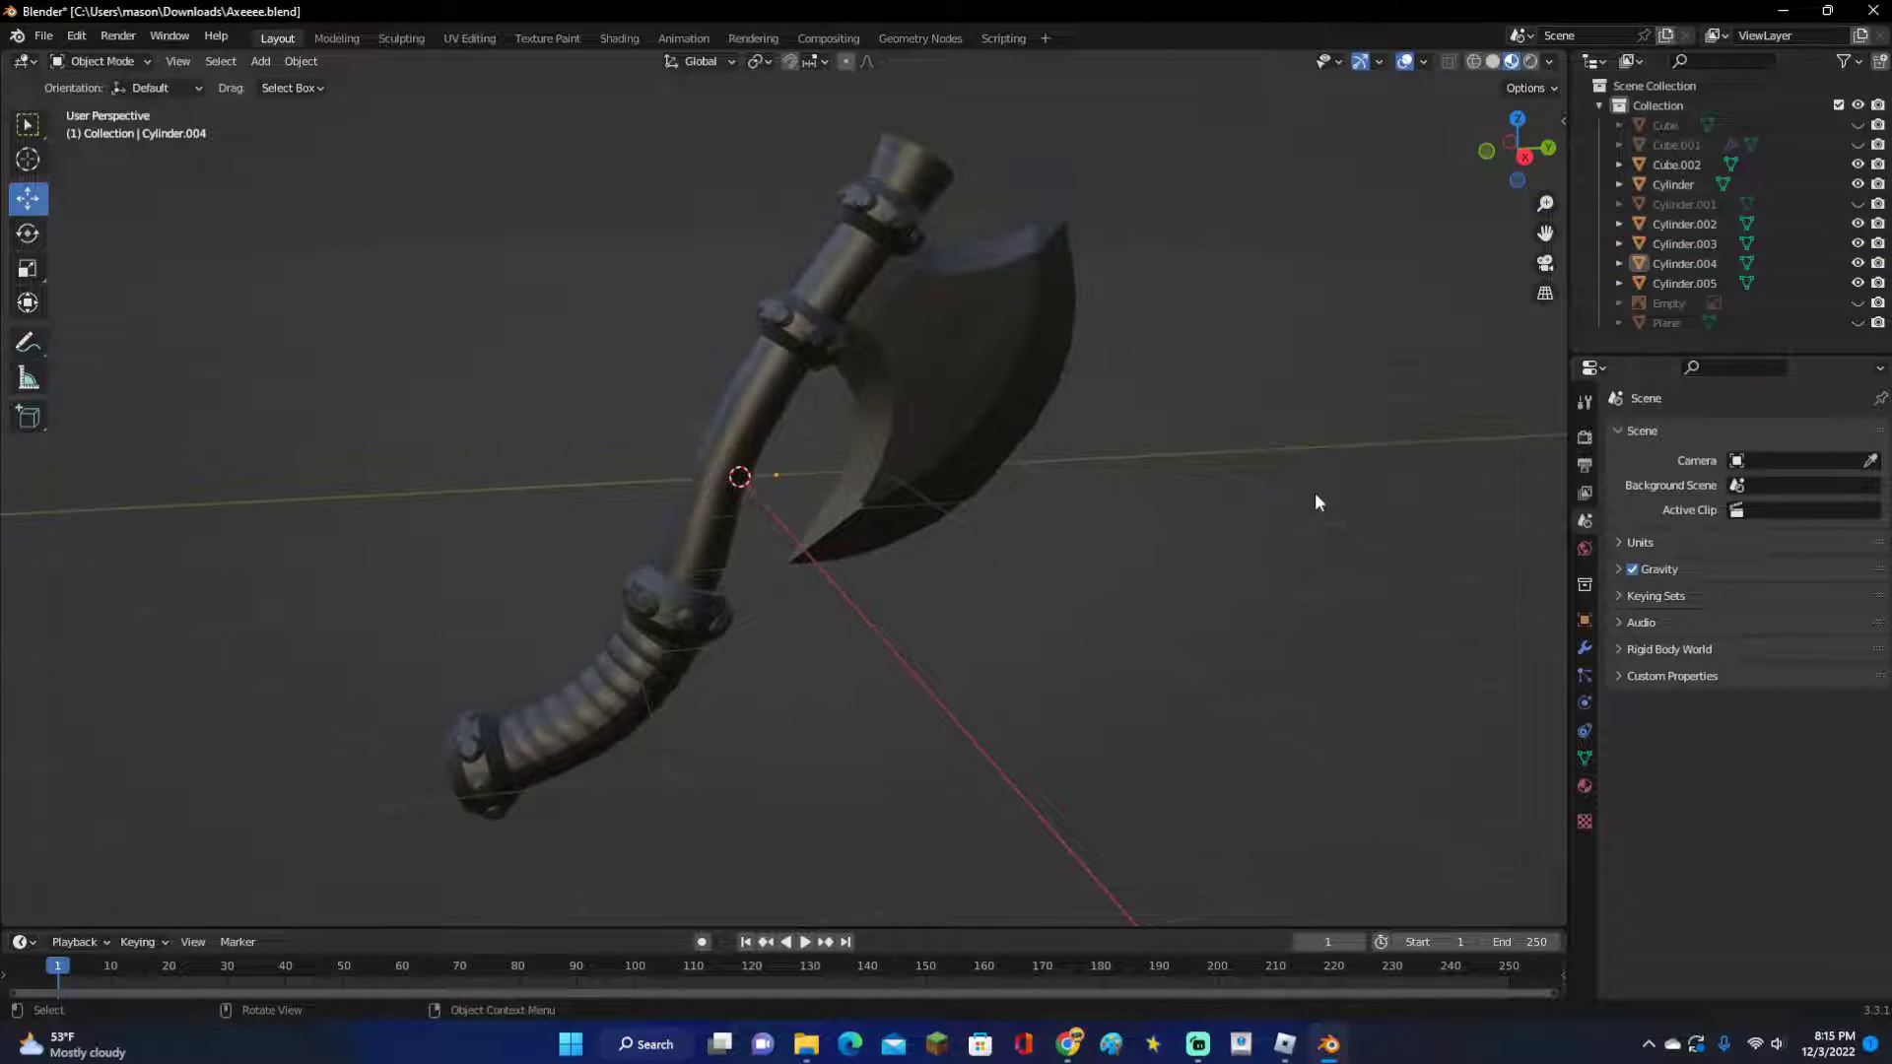
Try flipping the normals of all the dark axe shell's faces in Edit Mode and undo the flip.
left_click(980, 373)
key("KP_Decimal")
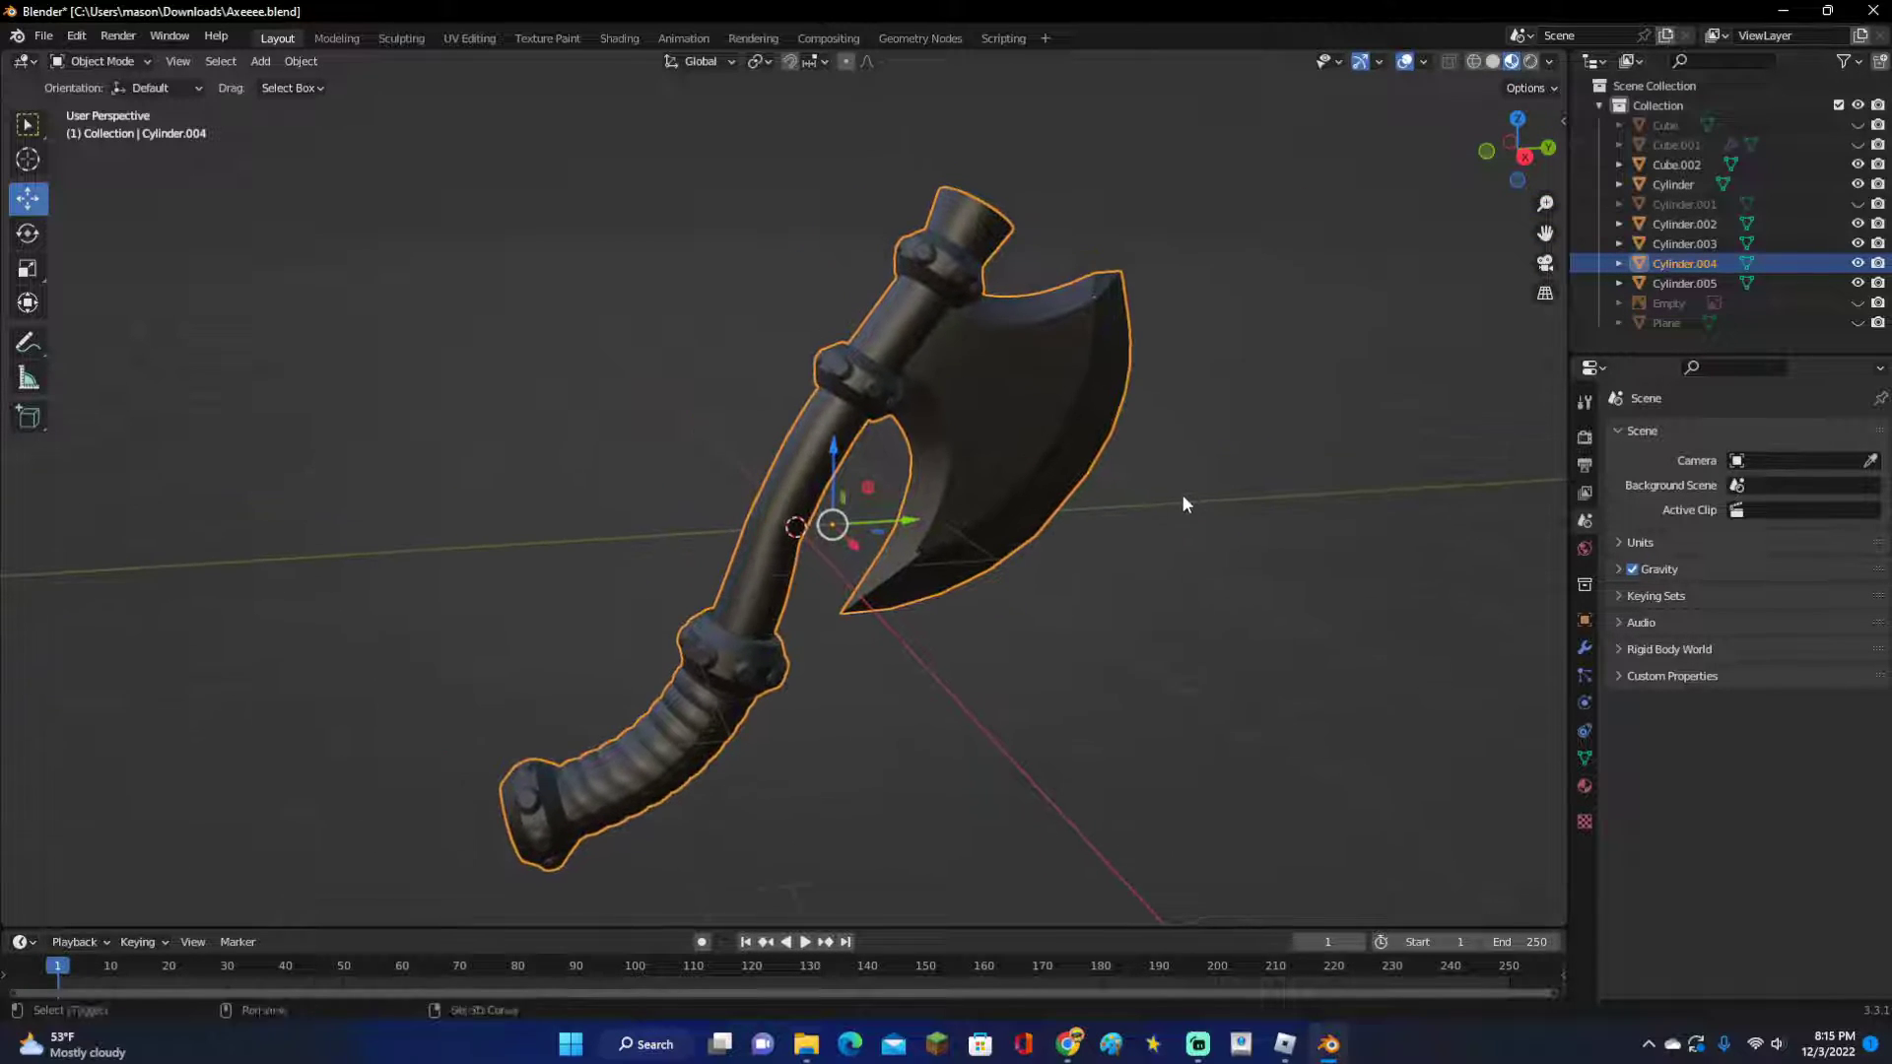
key("Tab")
key("alt+a")
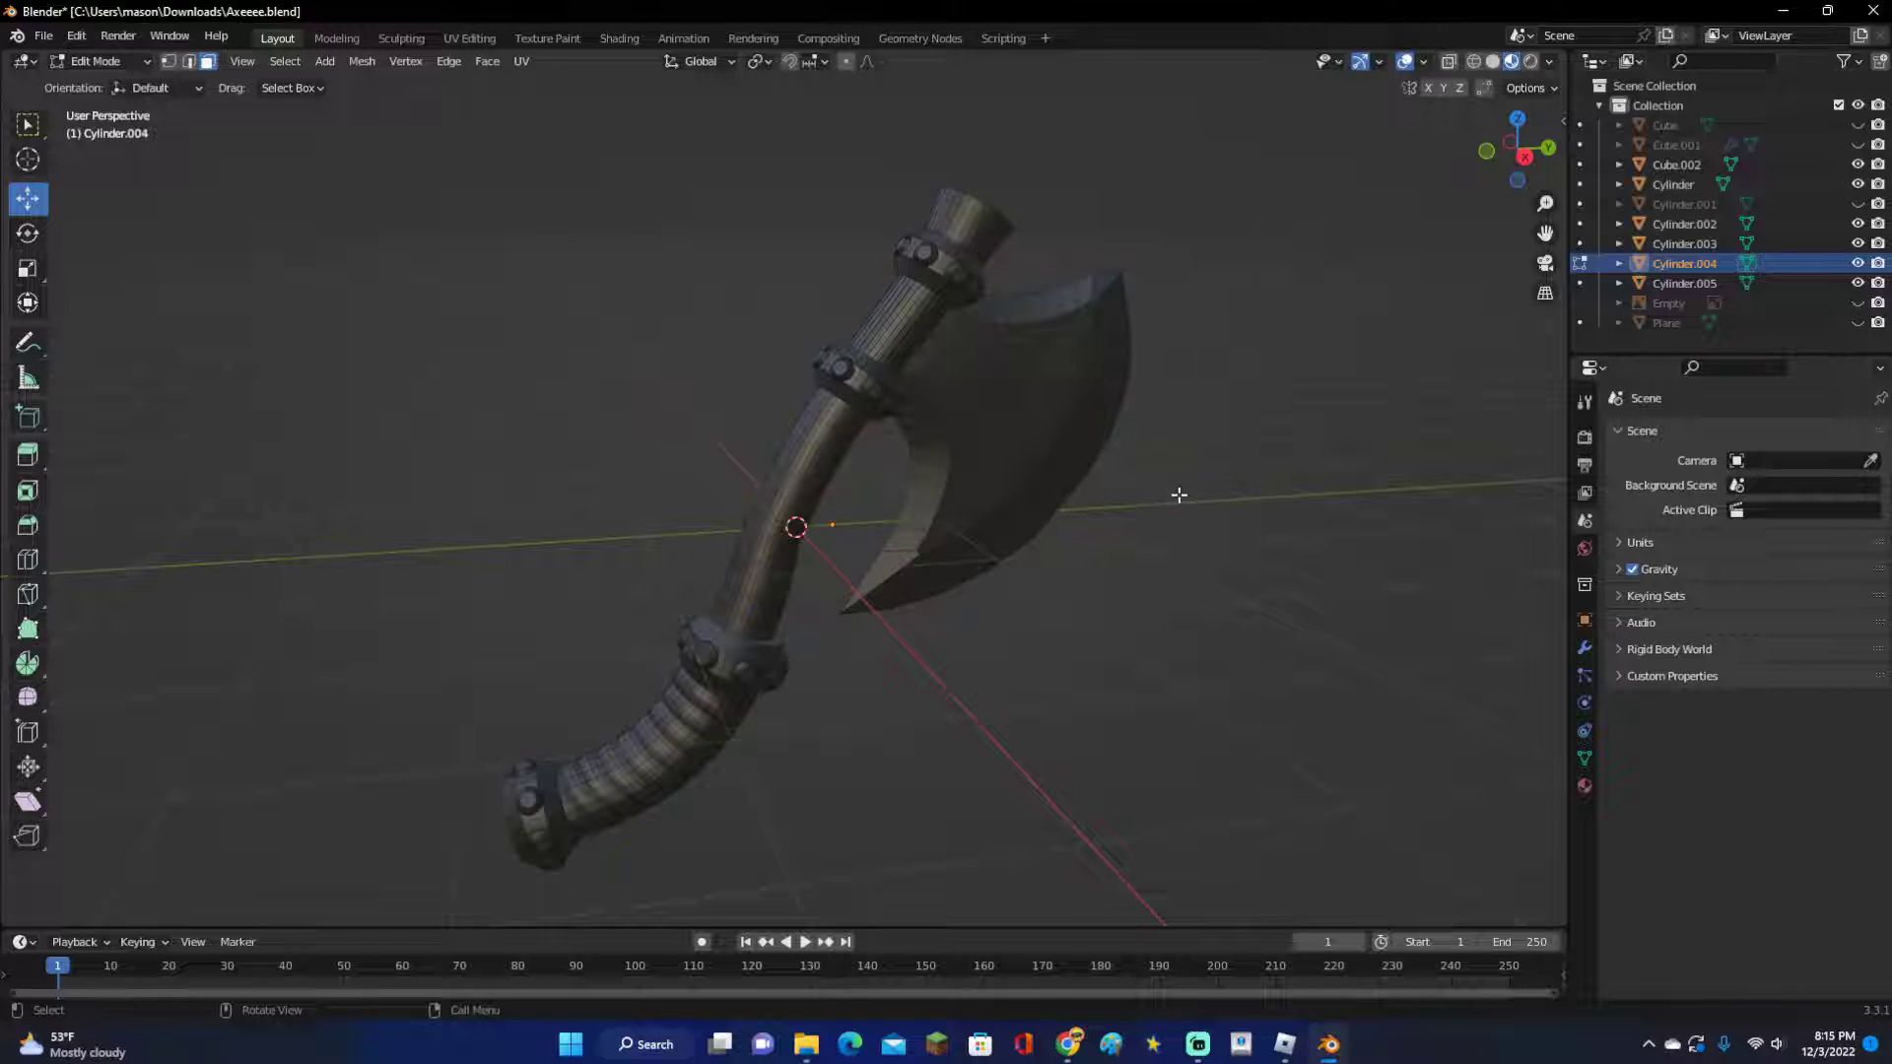
key("a")
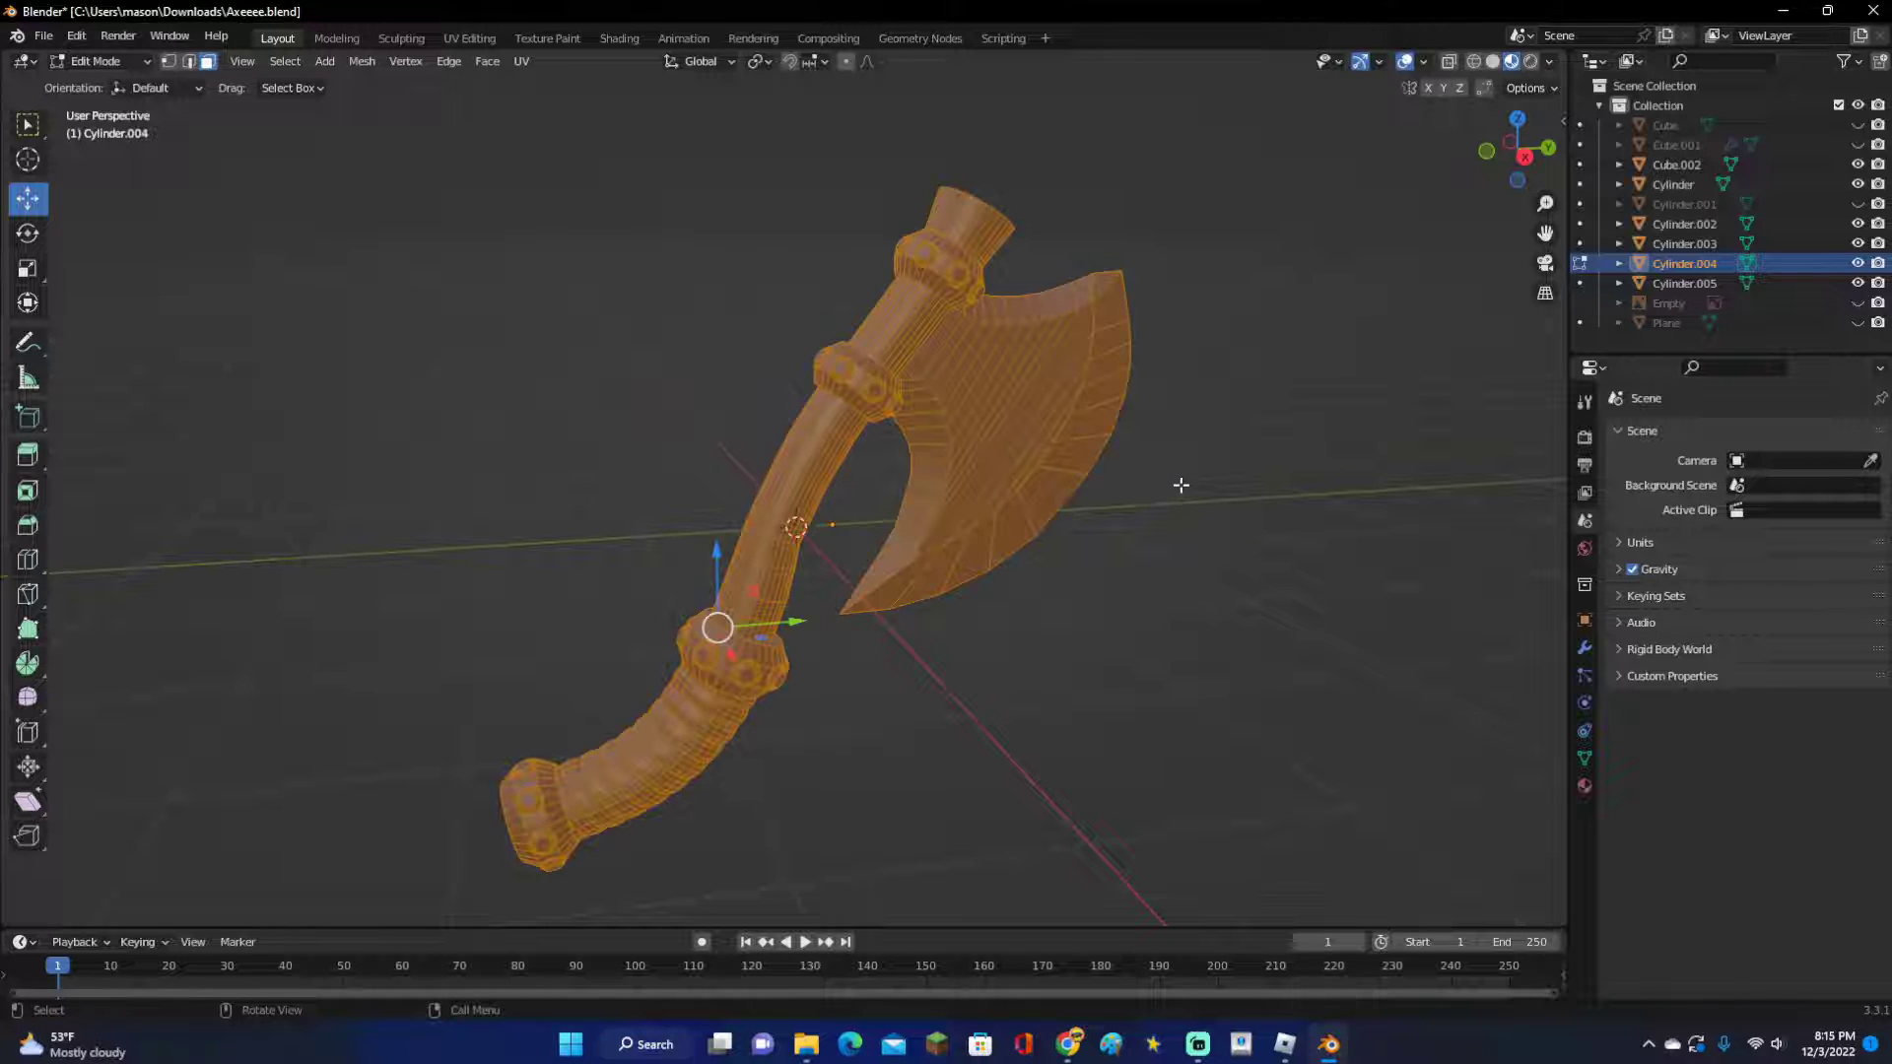
key("alt+n")
left_click(1188, 483)
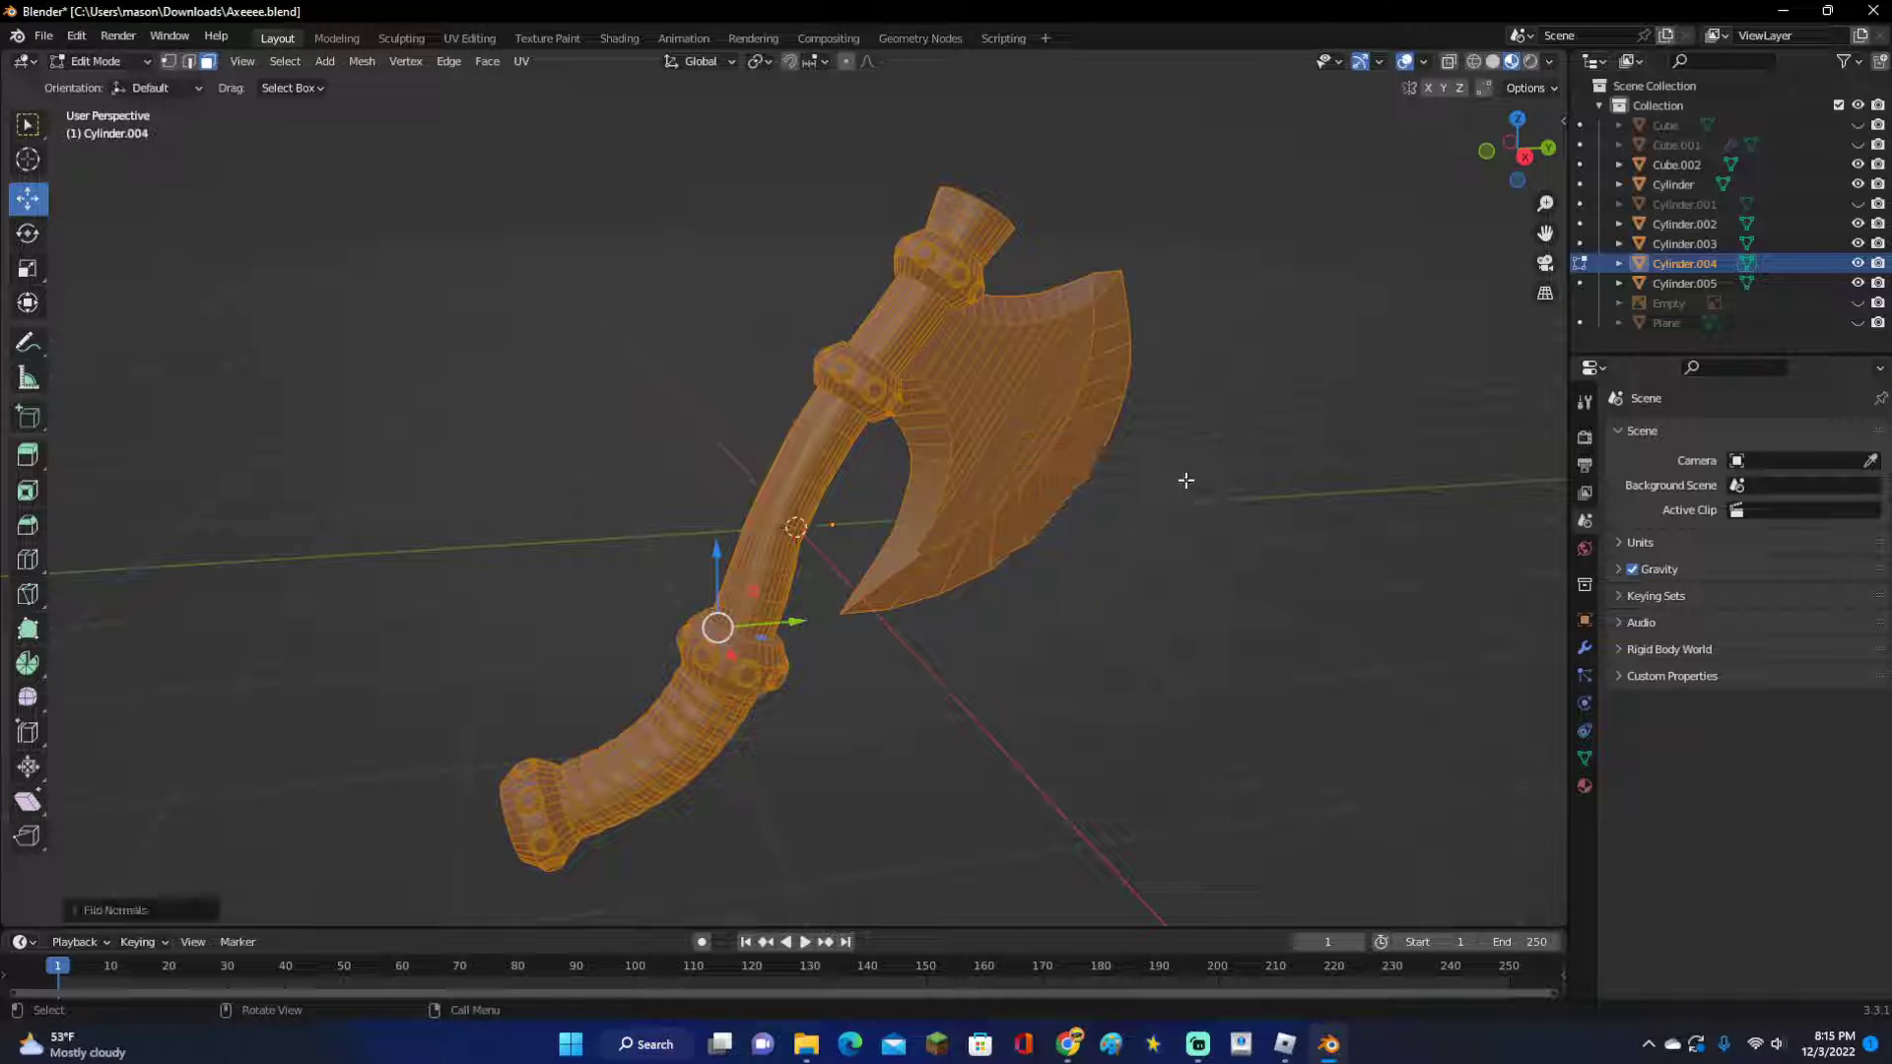
key("ctrl+z")
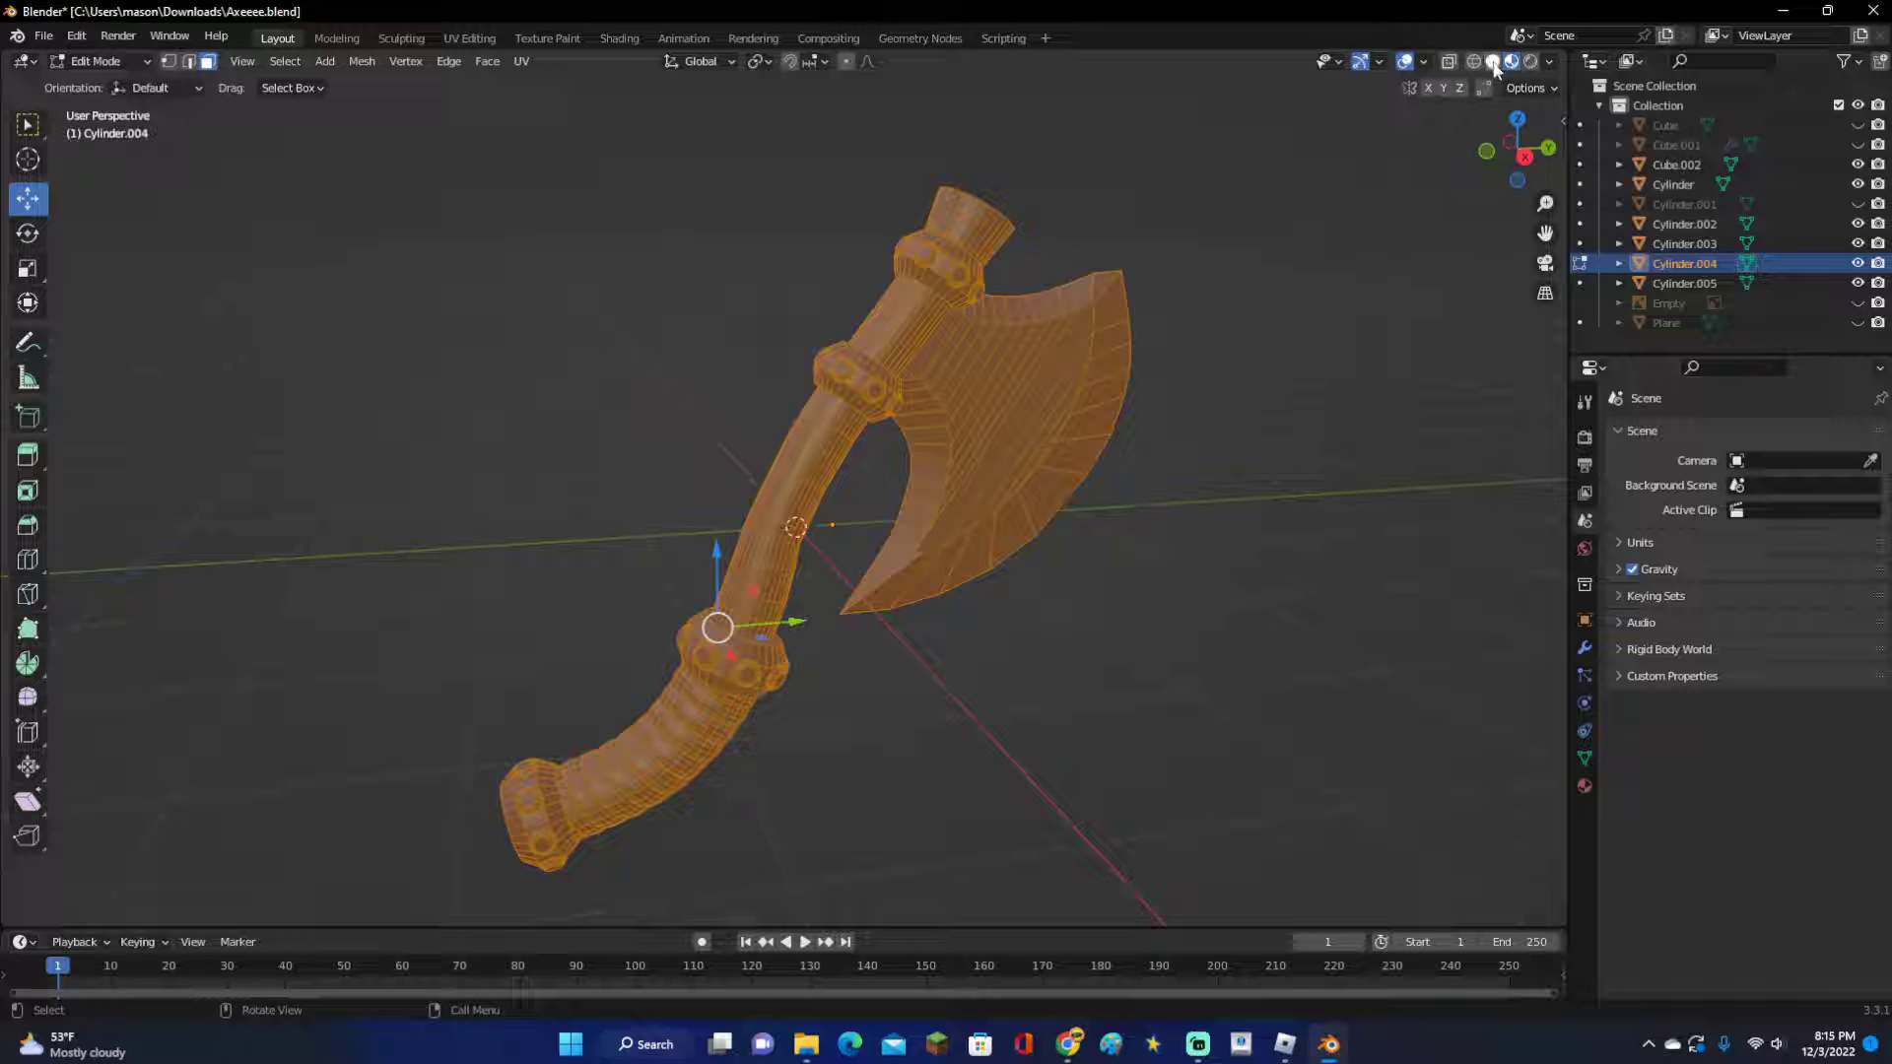
Switch the viewport to solid shading and enable backface culling.
left_click(1356, 278)
scroll(1351, 284, "down", 2)
scroll(1342, 333, "up", 3)
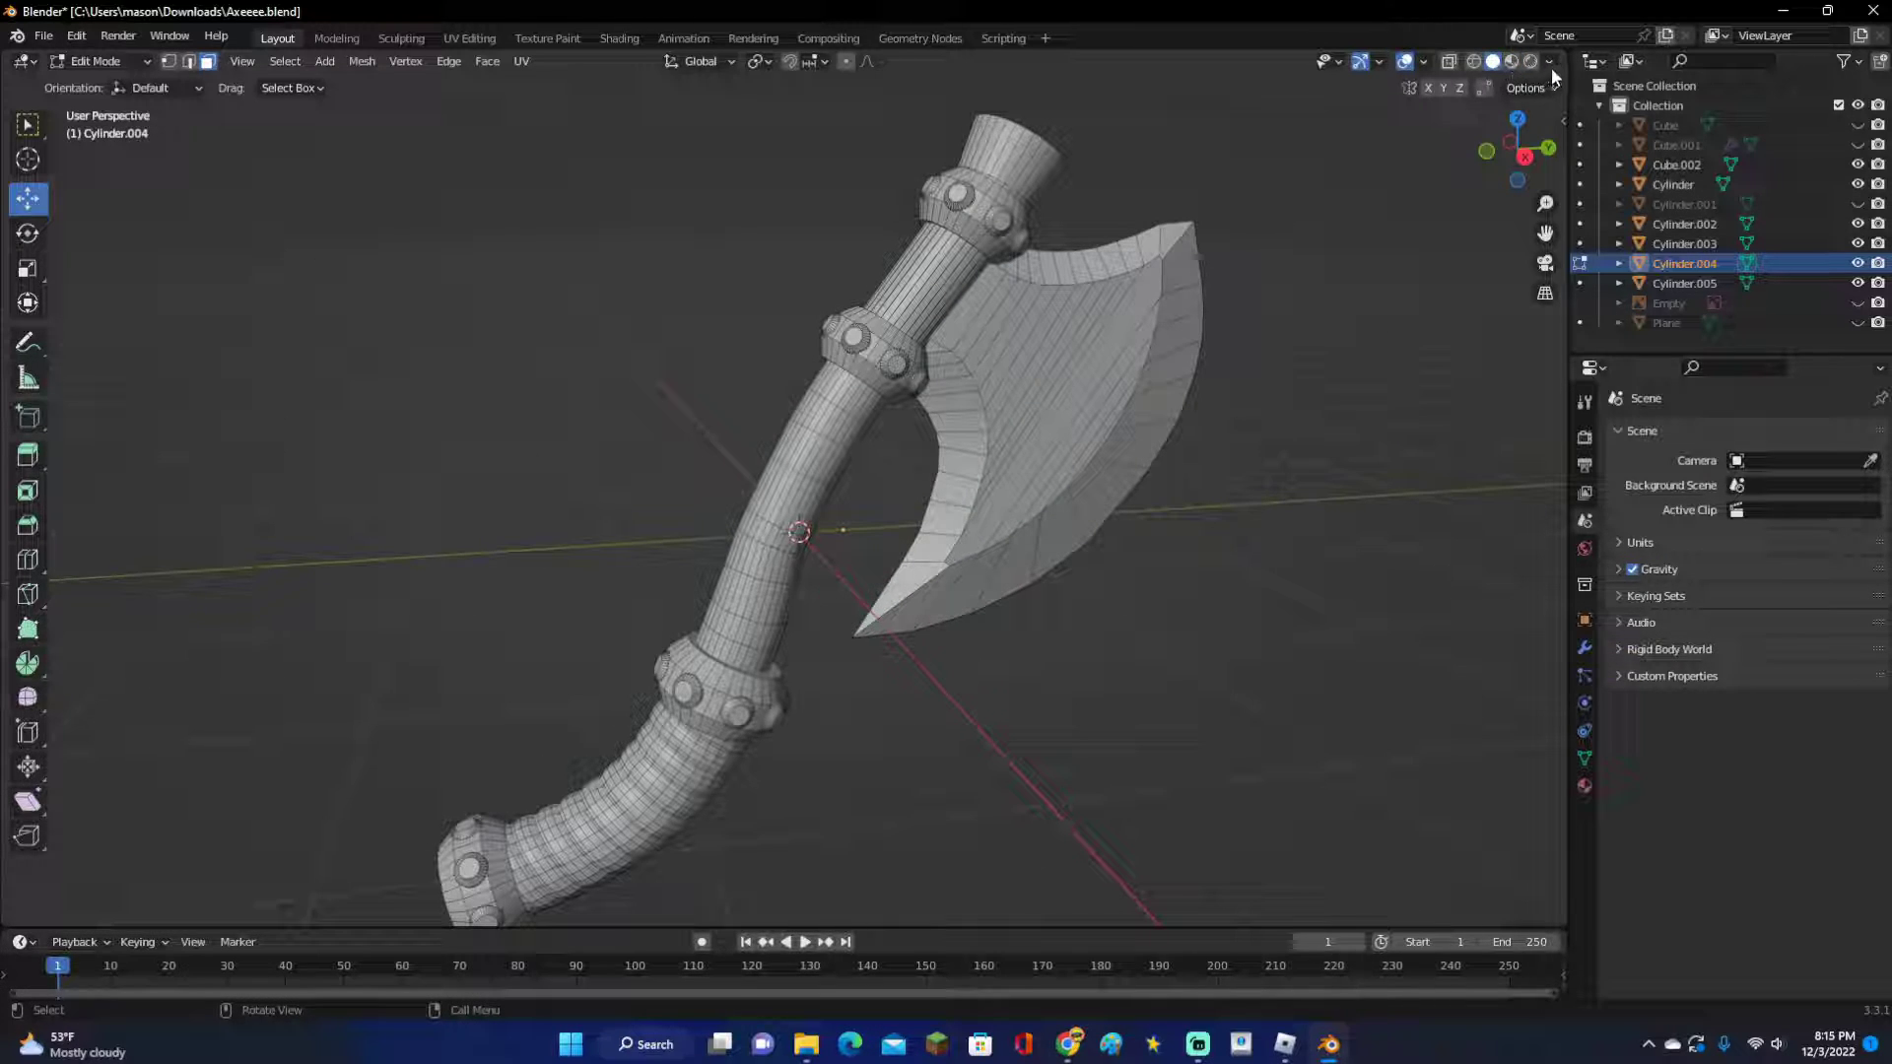
left_click(1550, 62)
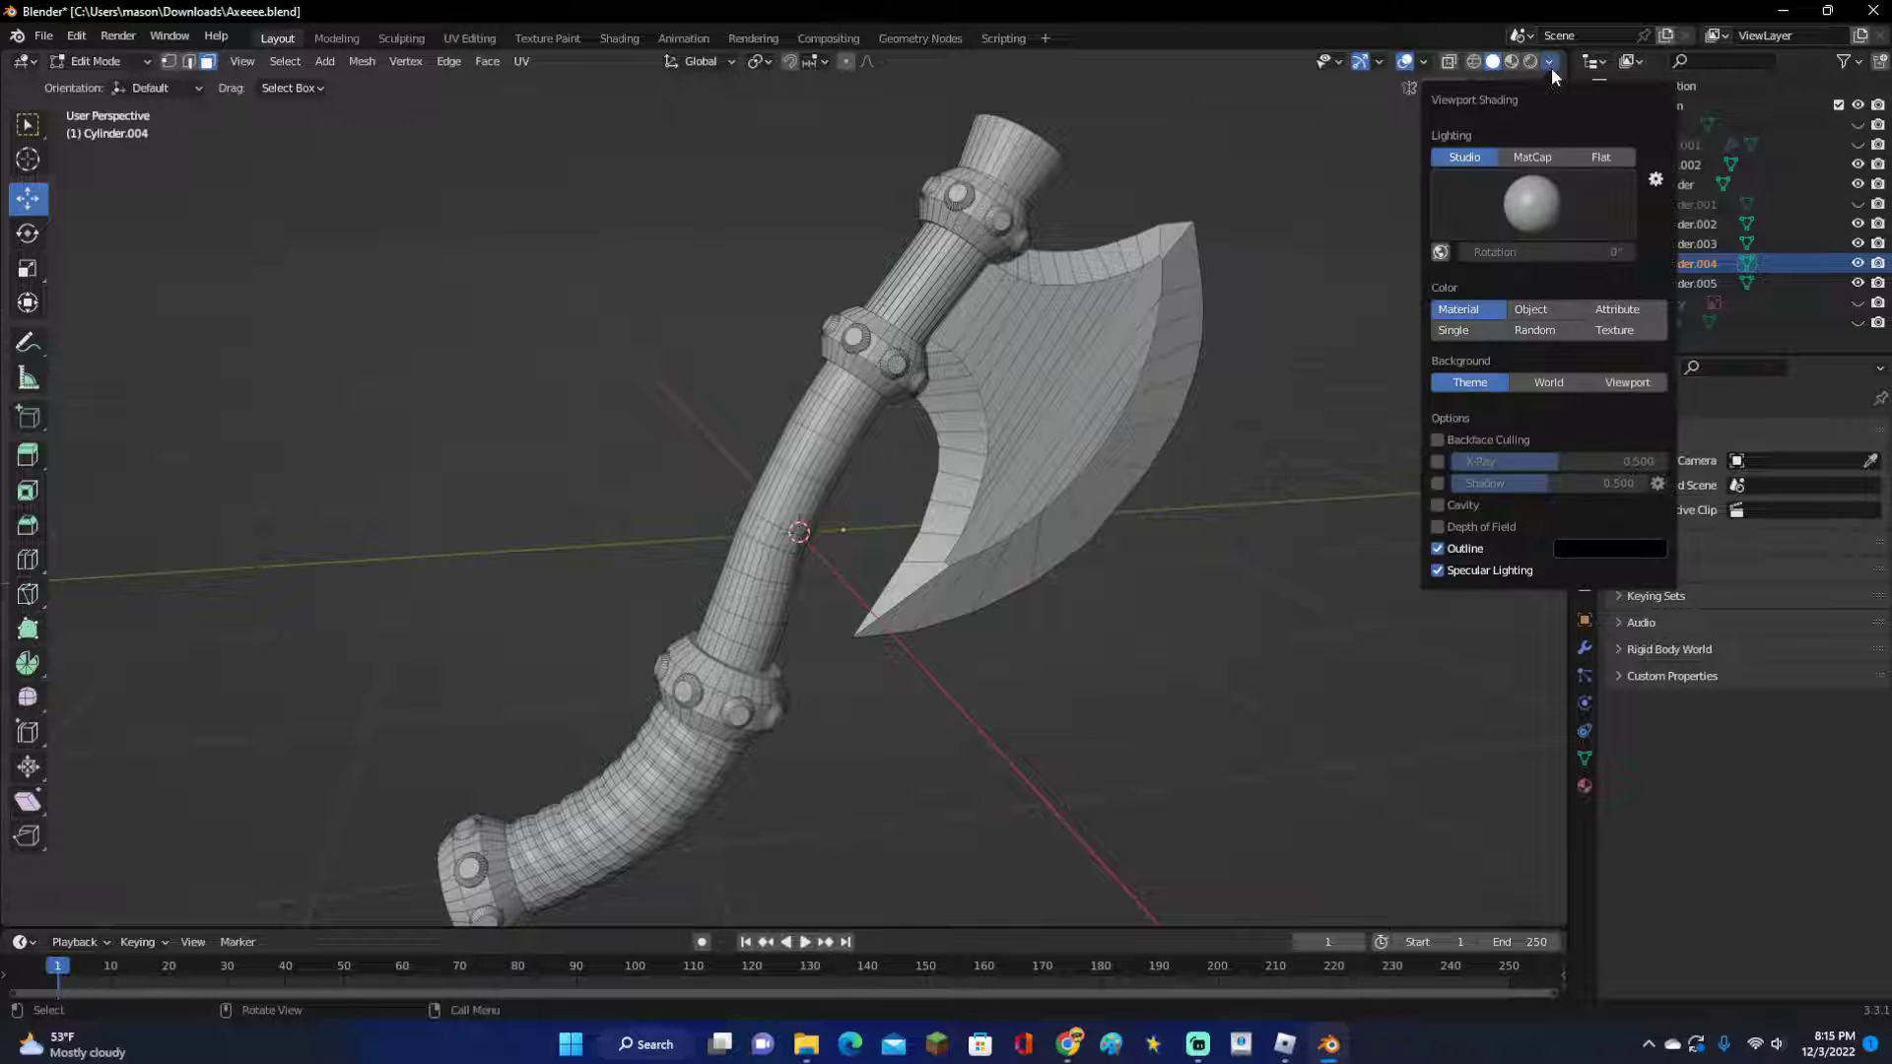
left_click(1438, 441)
scroll(1281, 422, "down", 4)
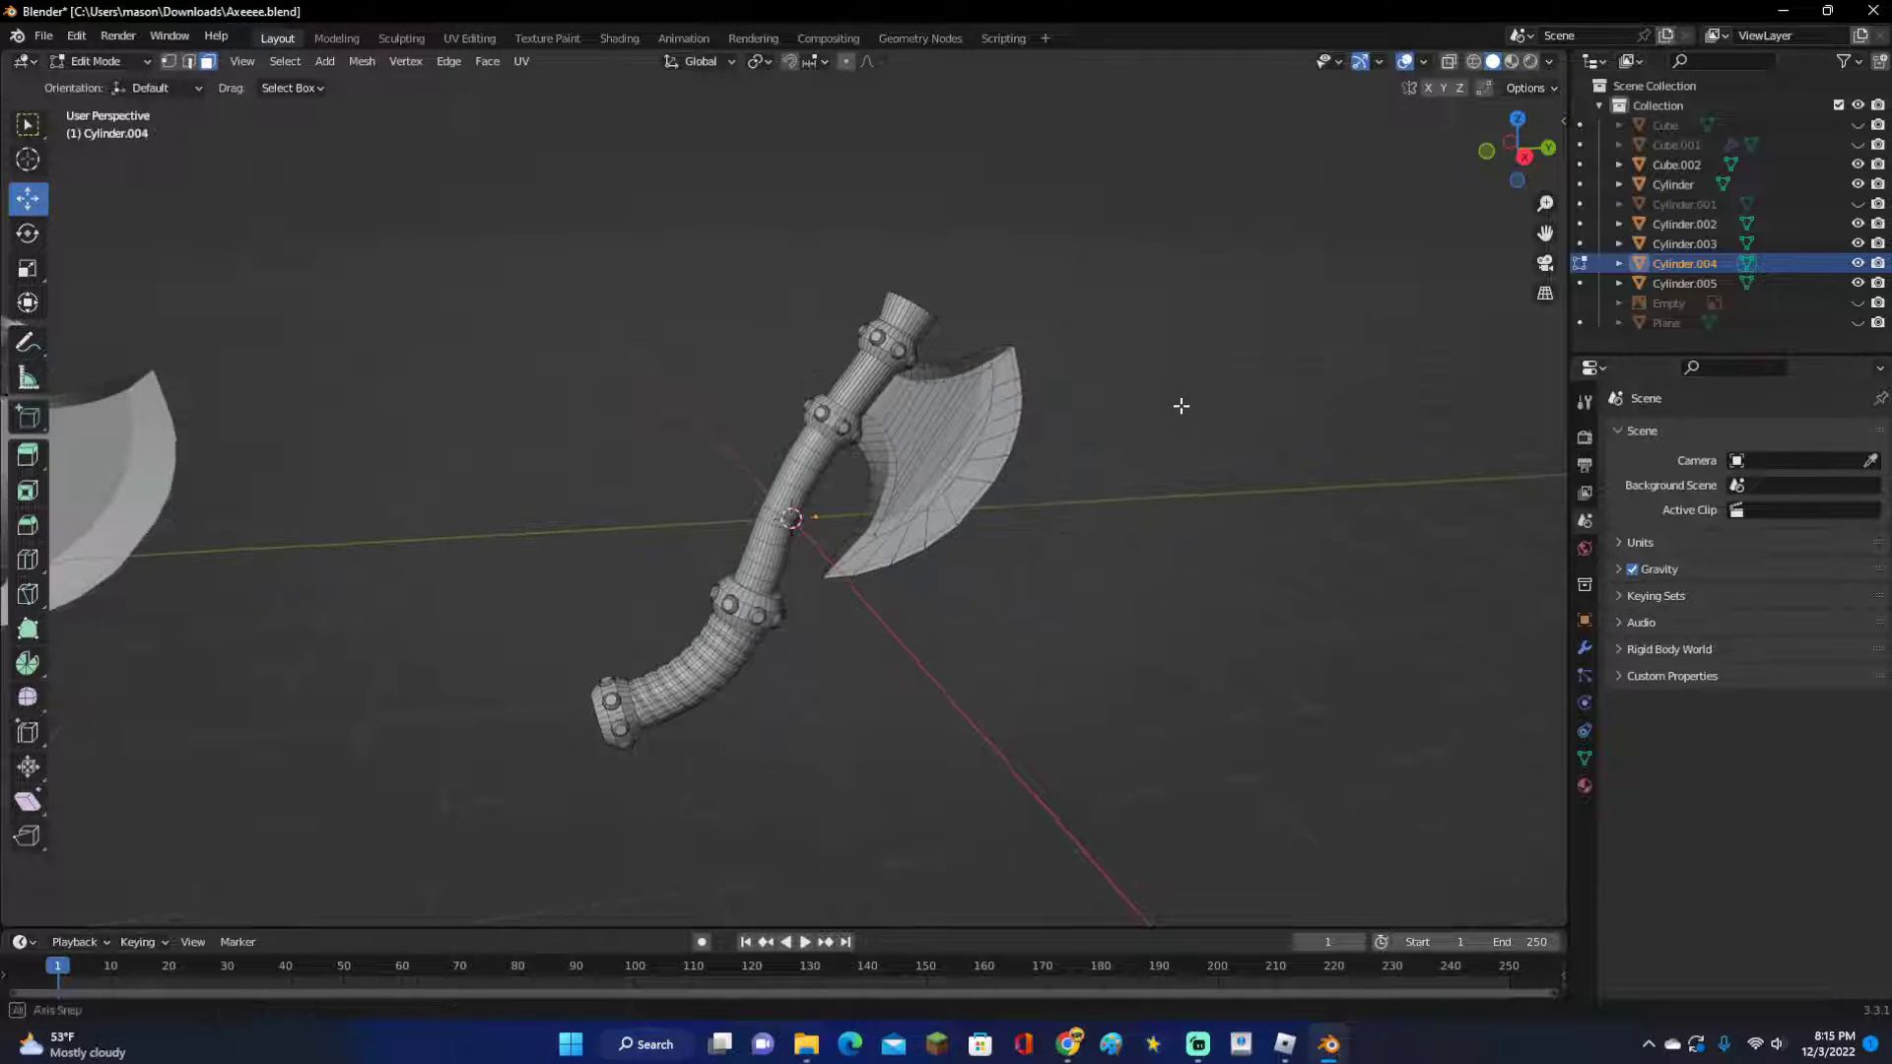
Return the axe shell to Object Mode and move it along the Y axis so the original axe stands apart.
middle_click_drag(1172, 406, 1124, 412)
scroll(1005, 463, "up", 4)
scroll(917, 493, "down", 3)
key("Tab")
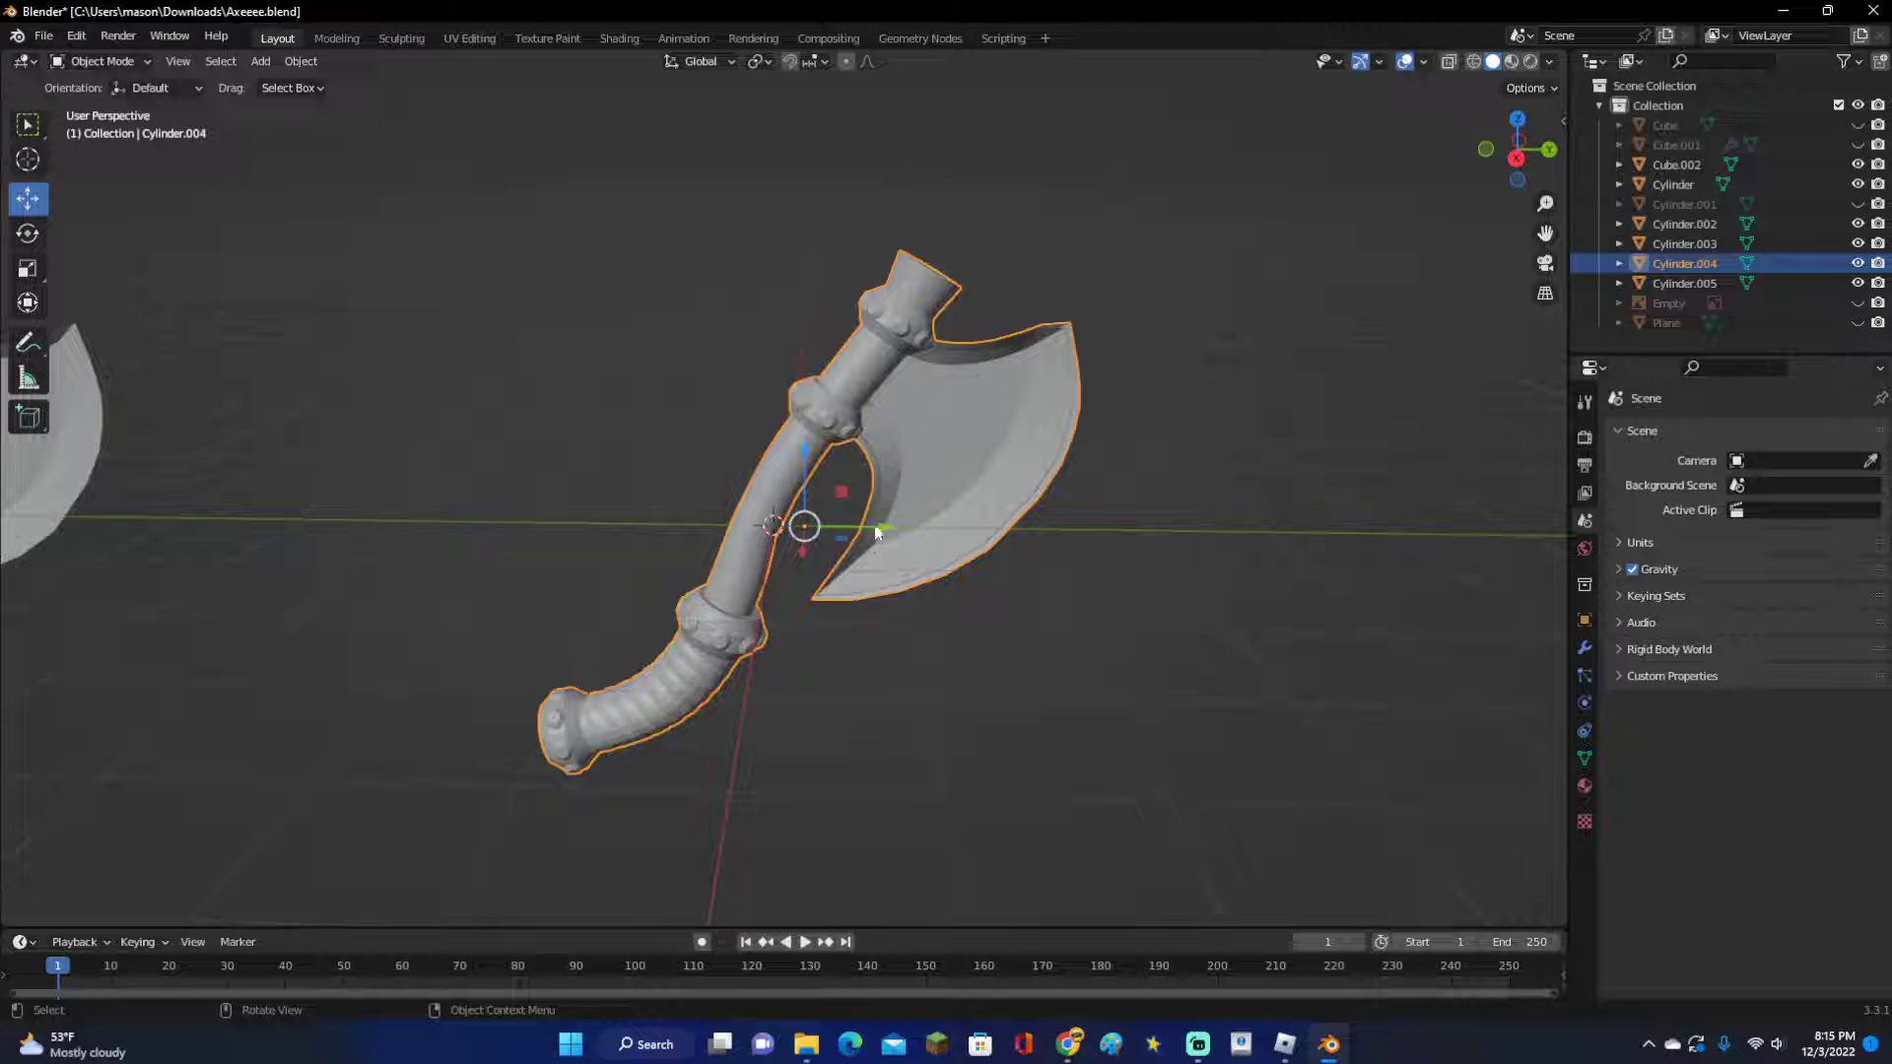
left_click_drag(877, 533, 1127, 546)
mouse_move(1127, 546)
middle_mouse_down()
mouse_move(973, 599)
mouse_move(1127, 573)
middle_mouse_up()
key("KP_Decimal")
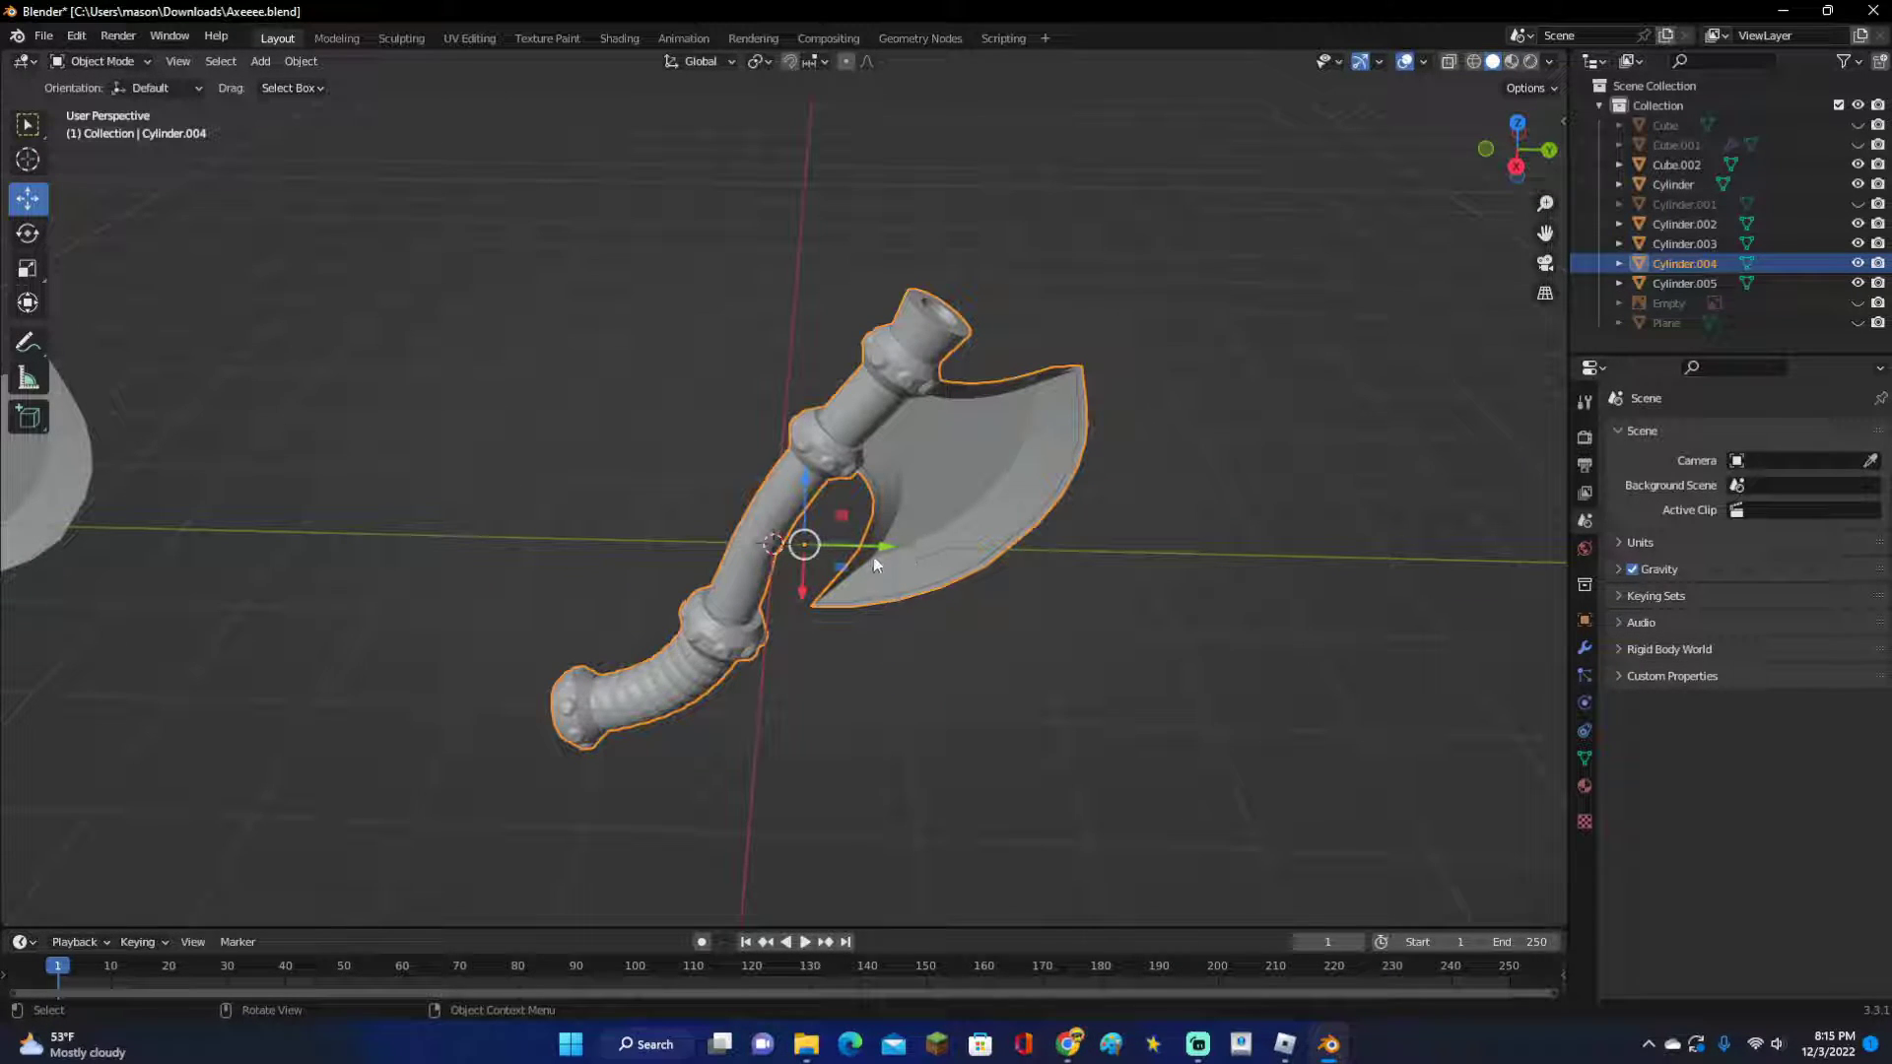
key("shift+d")
left_click(1045, 560)
Make the normals of all the original axe's faces point outward and return to Object Mode.
left_click(925, 381)
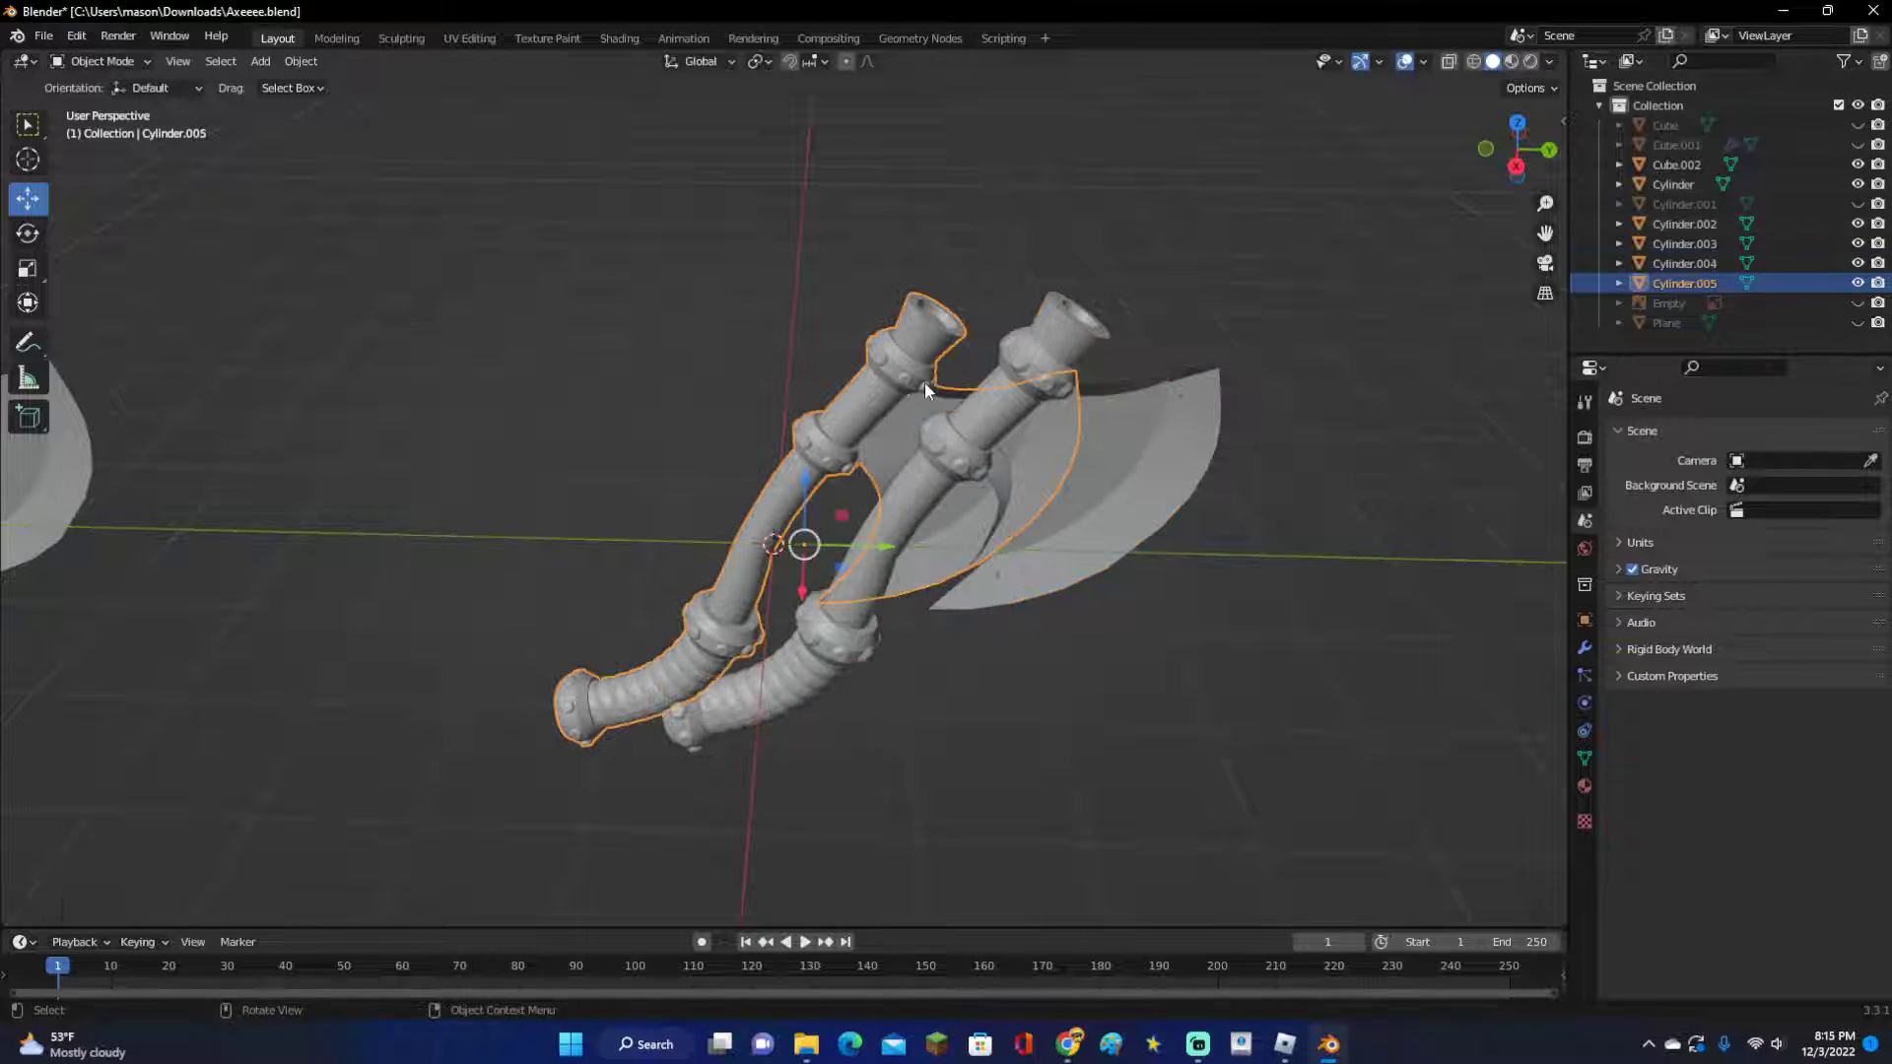
key("Tab")
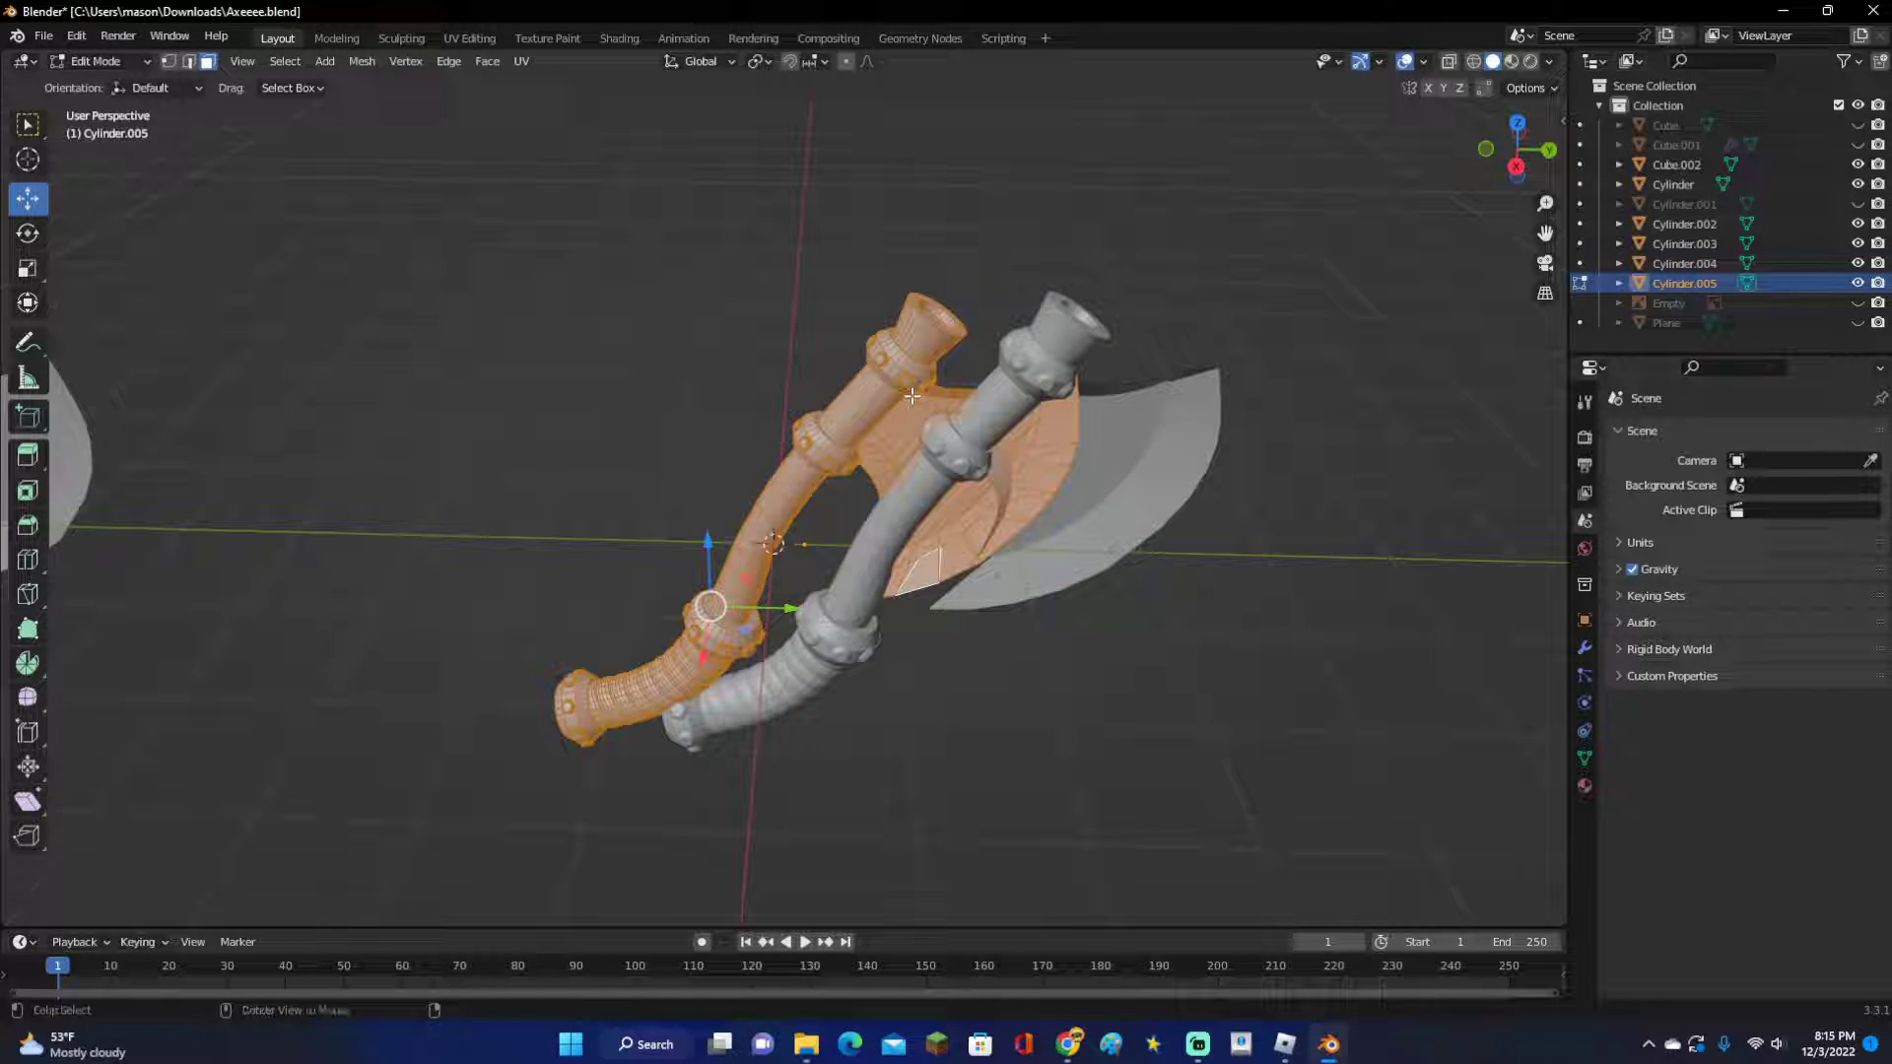
key("alt+n")
left_click(901, 416)
key("Tab")
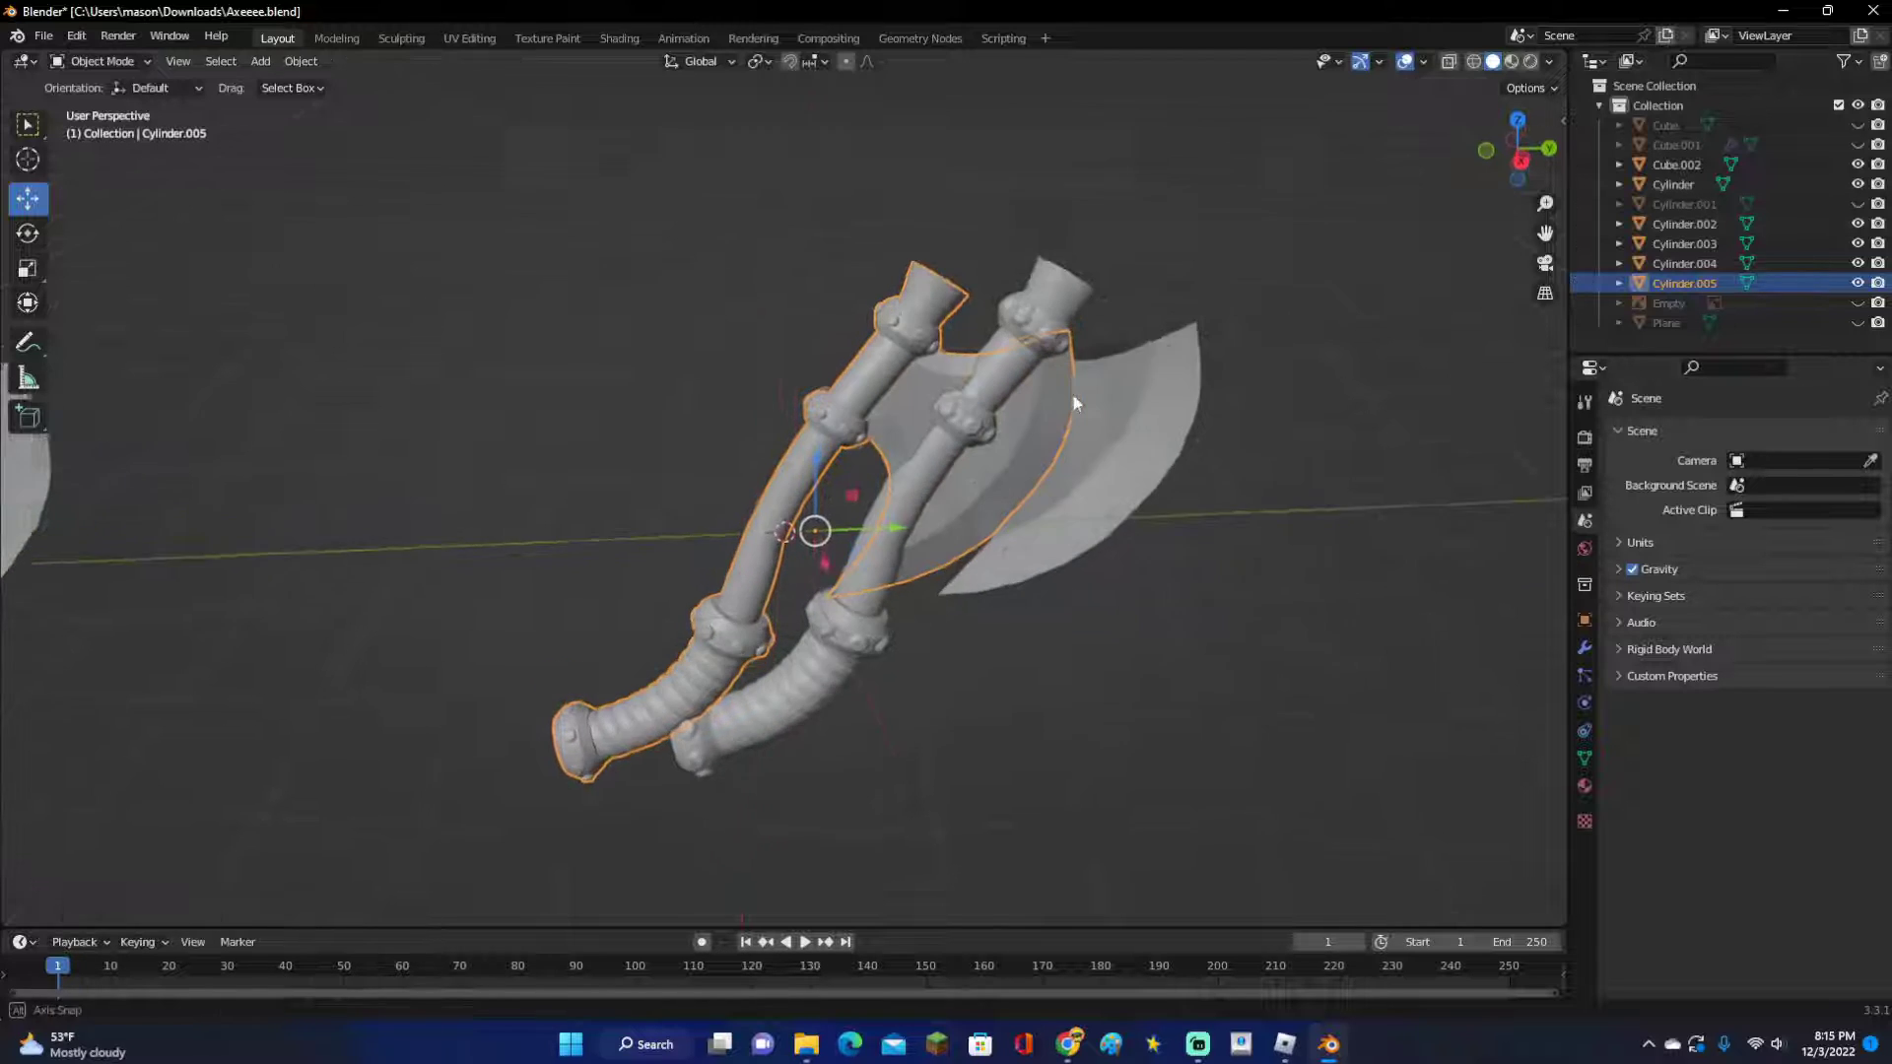
Put the axe shell back over the original axe and recalculate the normals of all its faces to the outside.
scroll(1062, 432, "up", 3)
left_click(1204, 458)
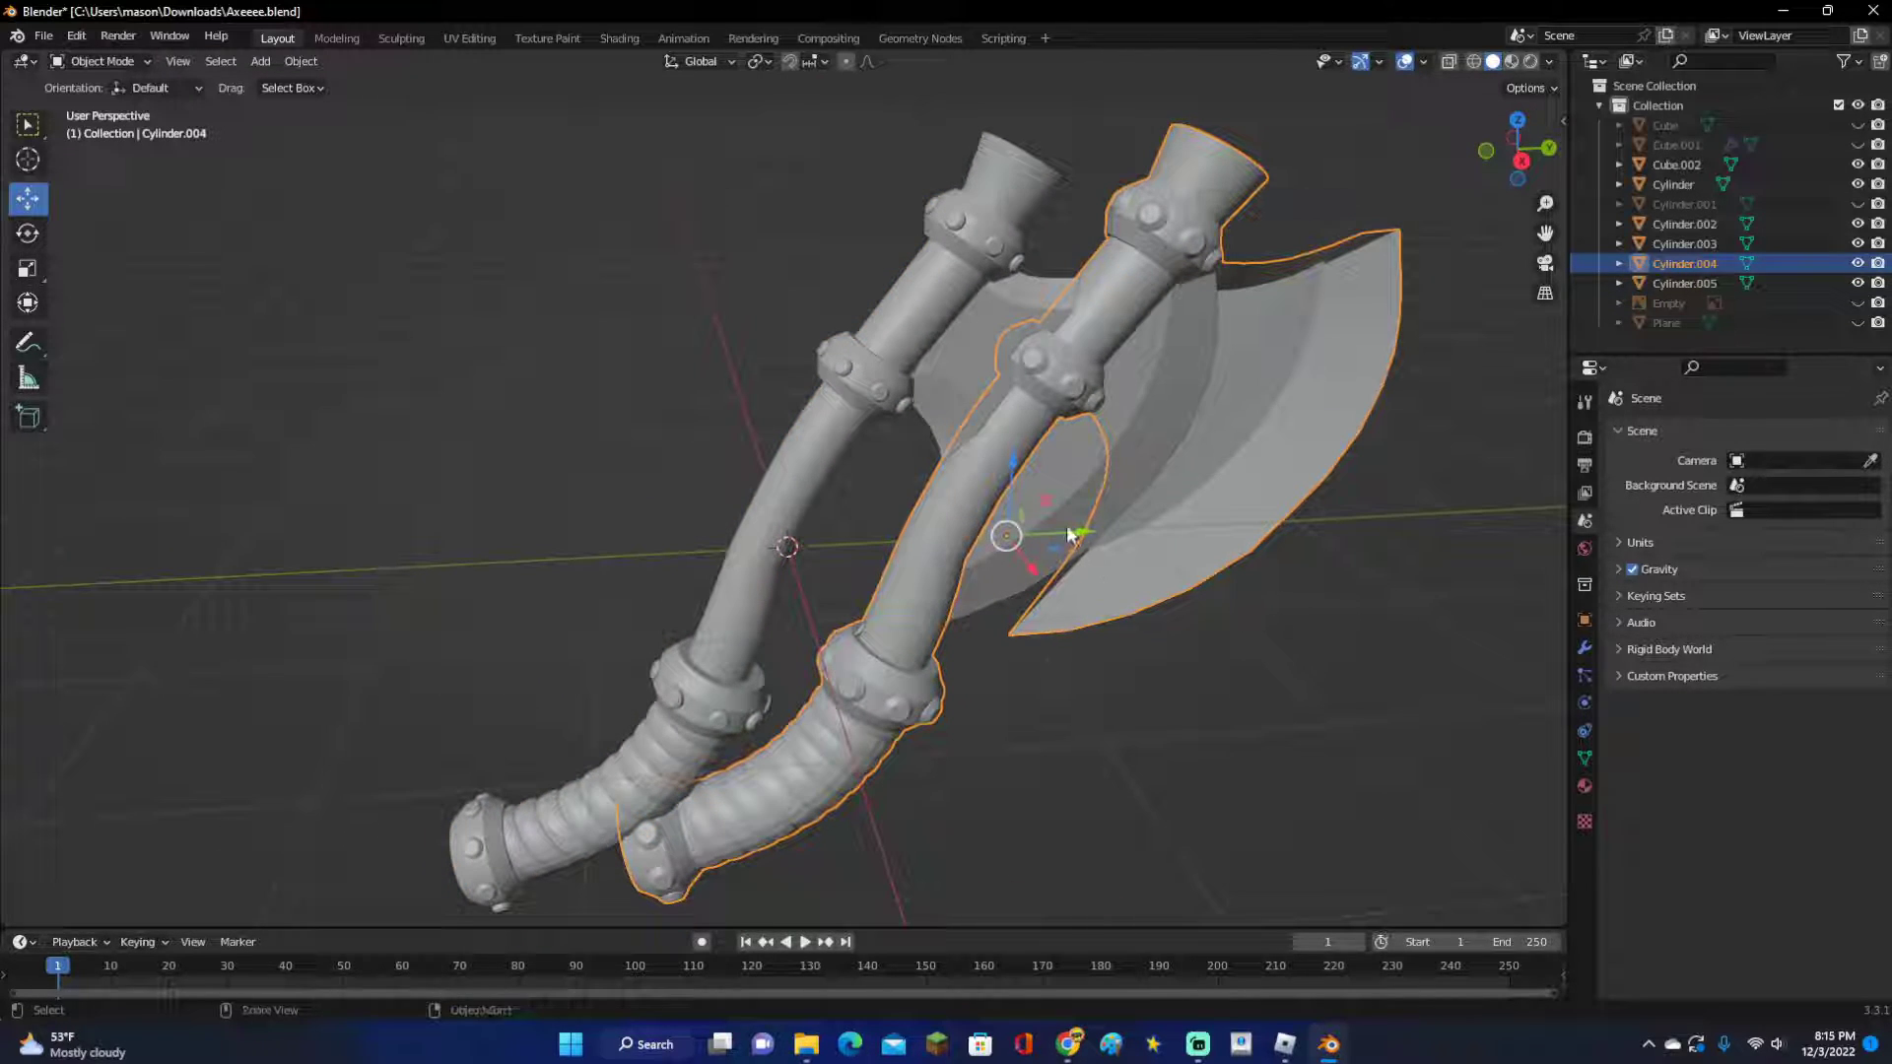
key("KP_Divide")
key("Tab")
key("a")
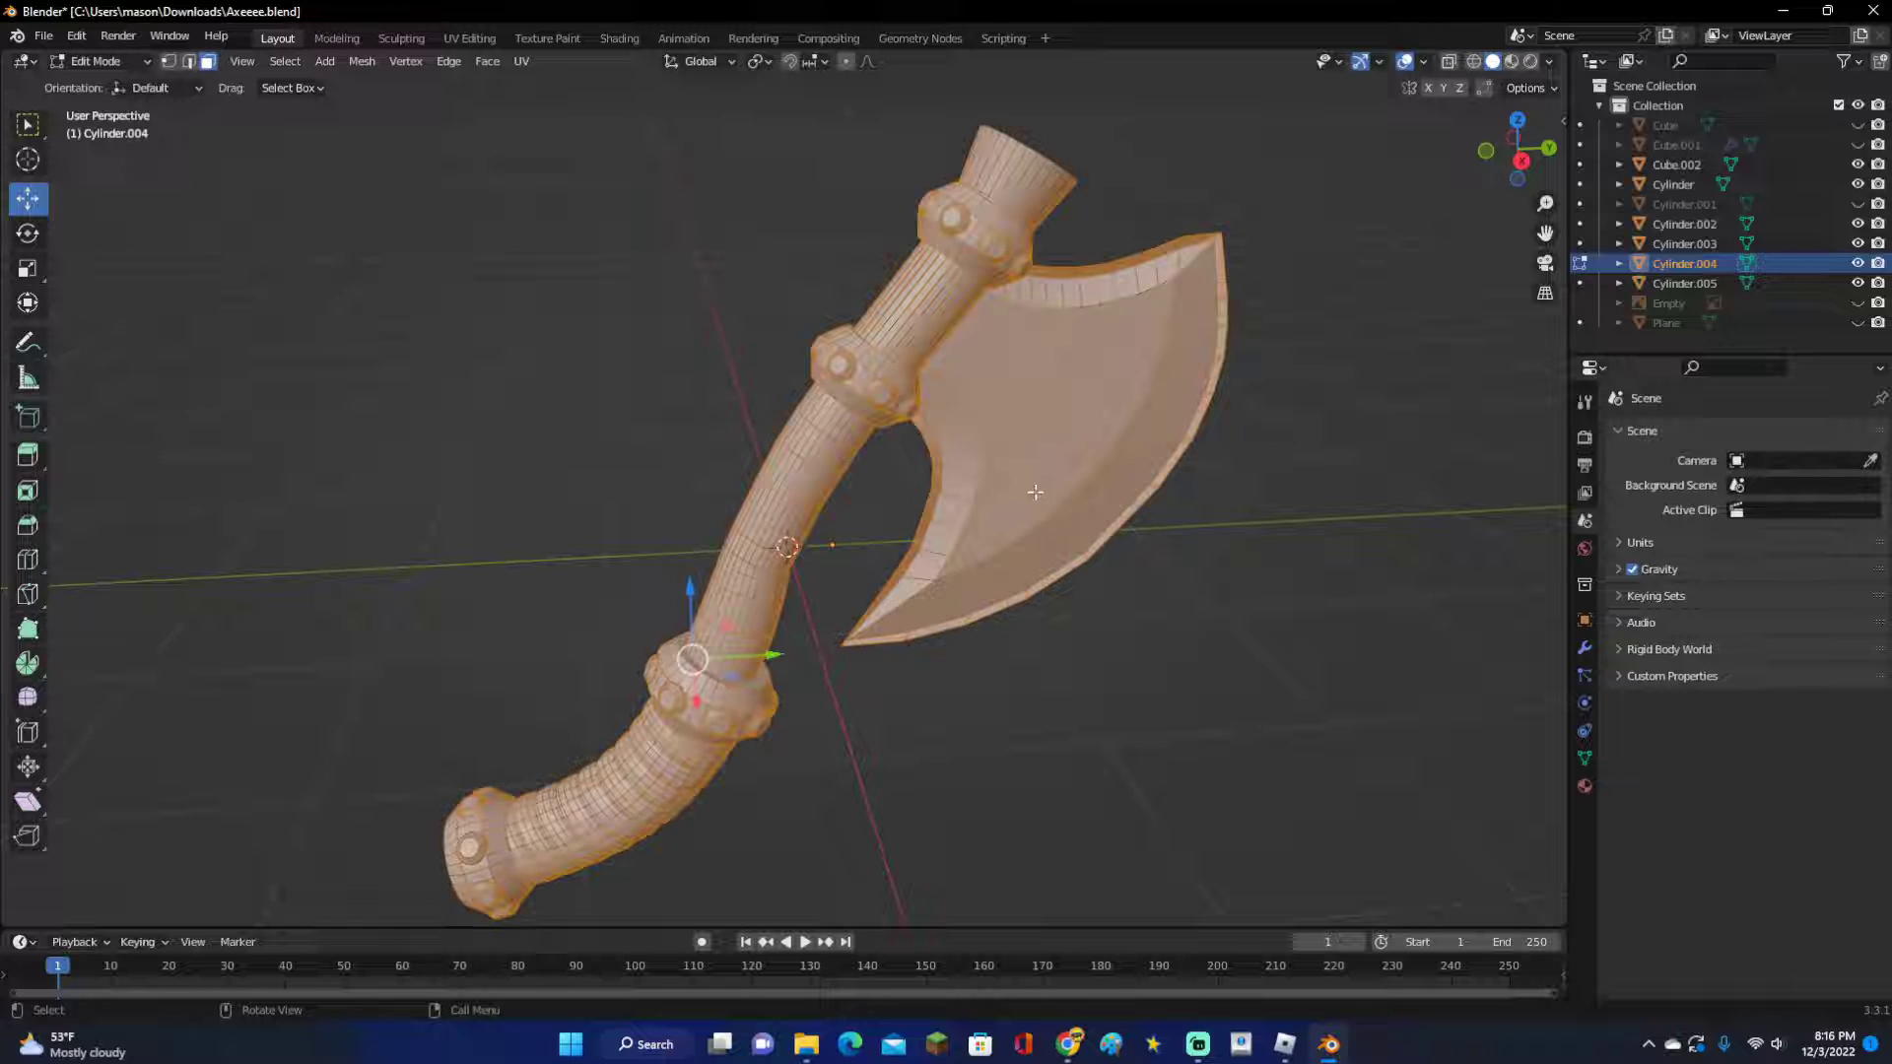
key("alt+n")
left_click(1043, 487)
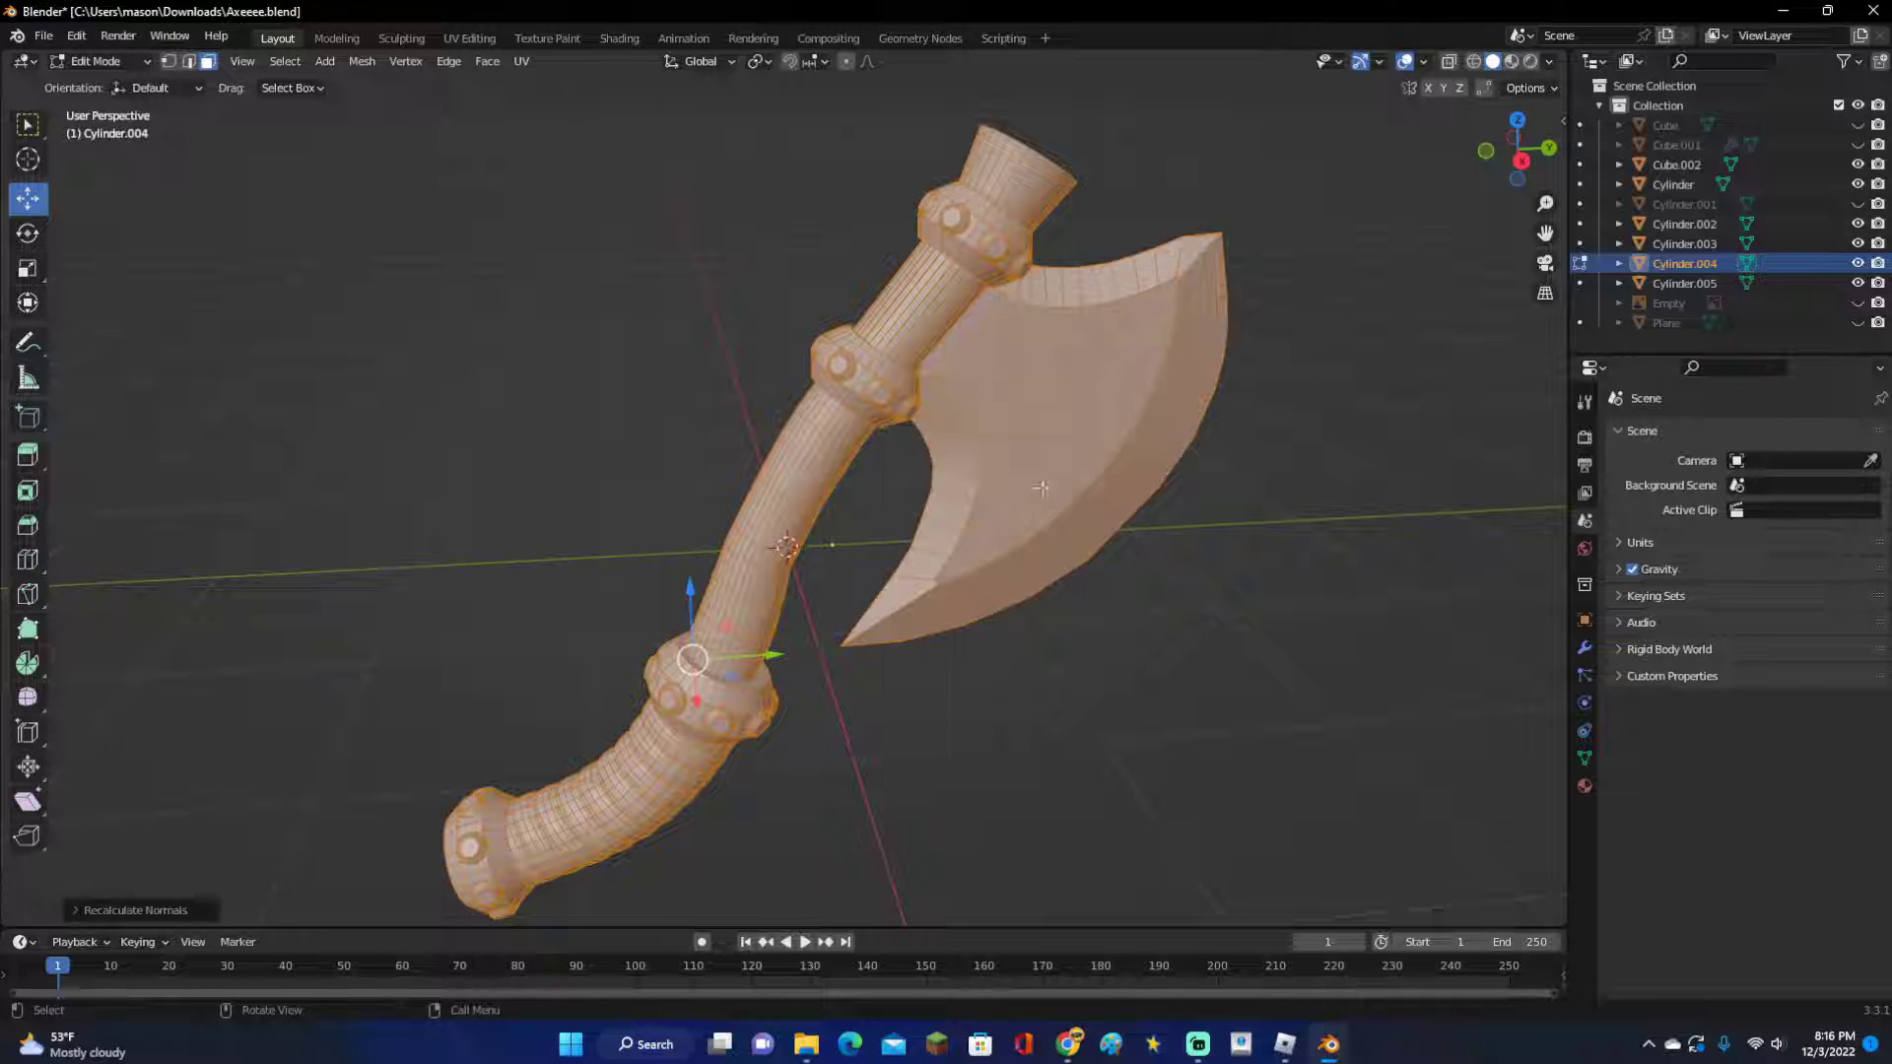
Flip the normals of all the axe shell's faces, return to Object Mode and clear the selection.
mouse_move(1178, 437)
middle_mouse_down()
mouse_move(1065, 409)
mouse_move(1152, 422)
middle_mouse_up()
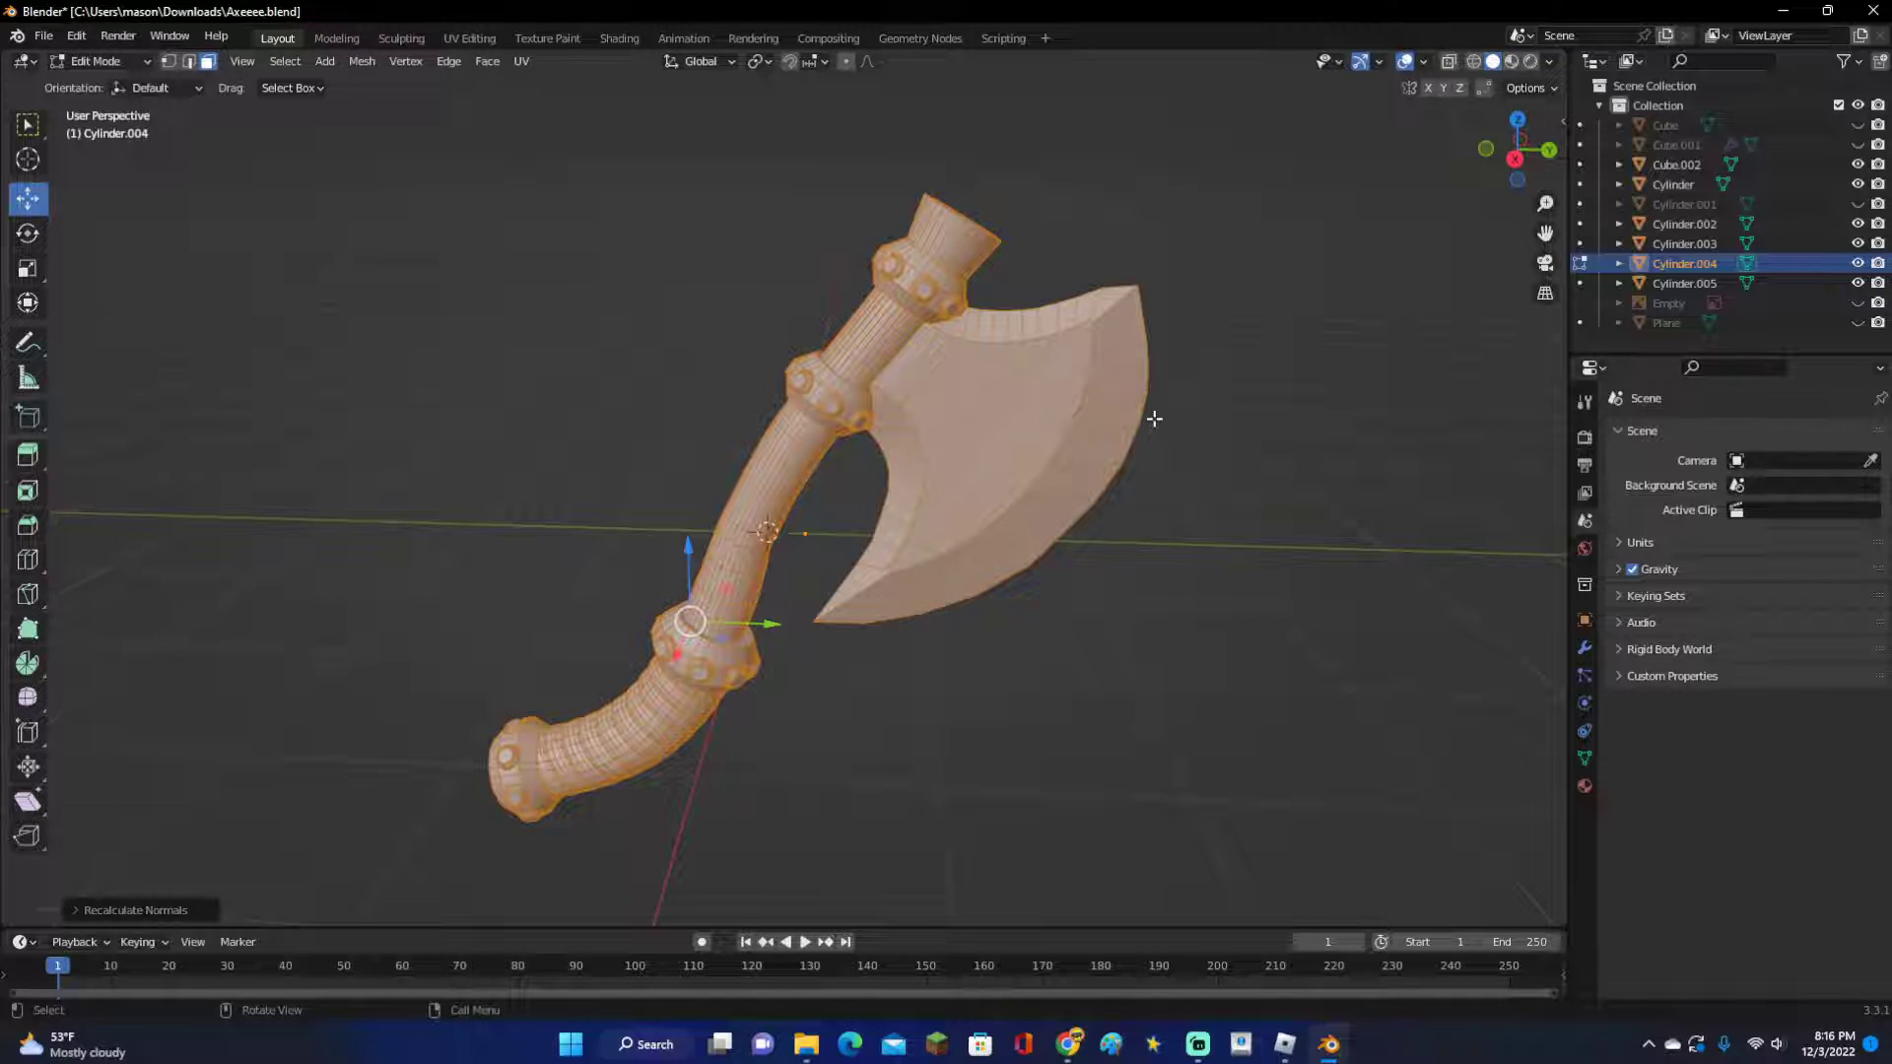
key("alt+n")
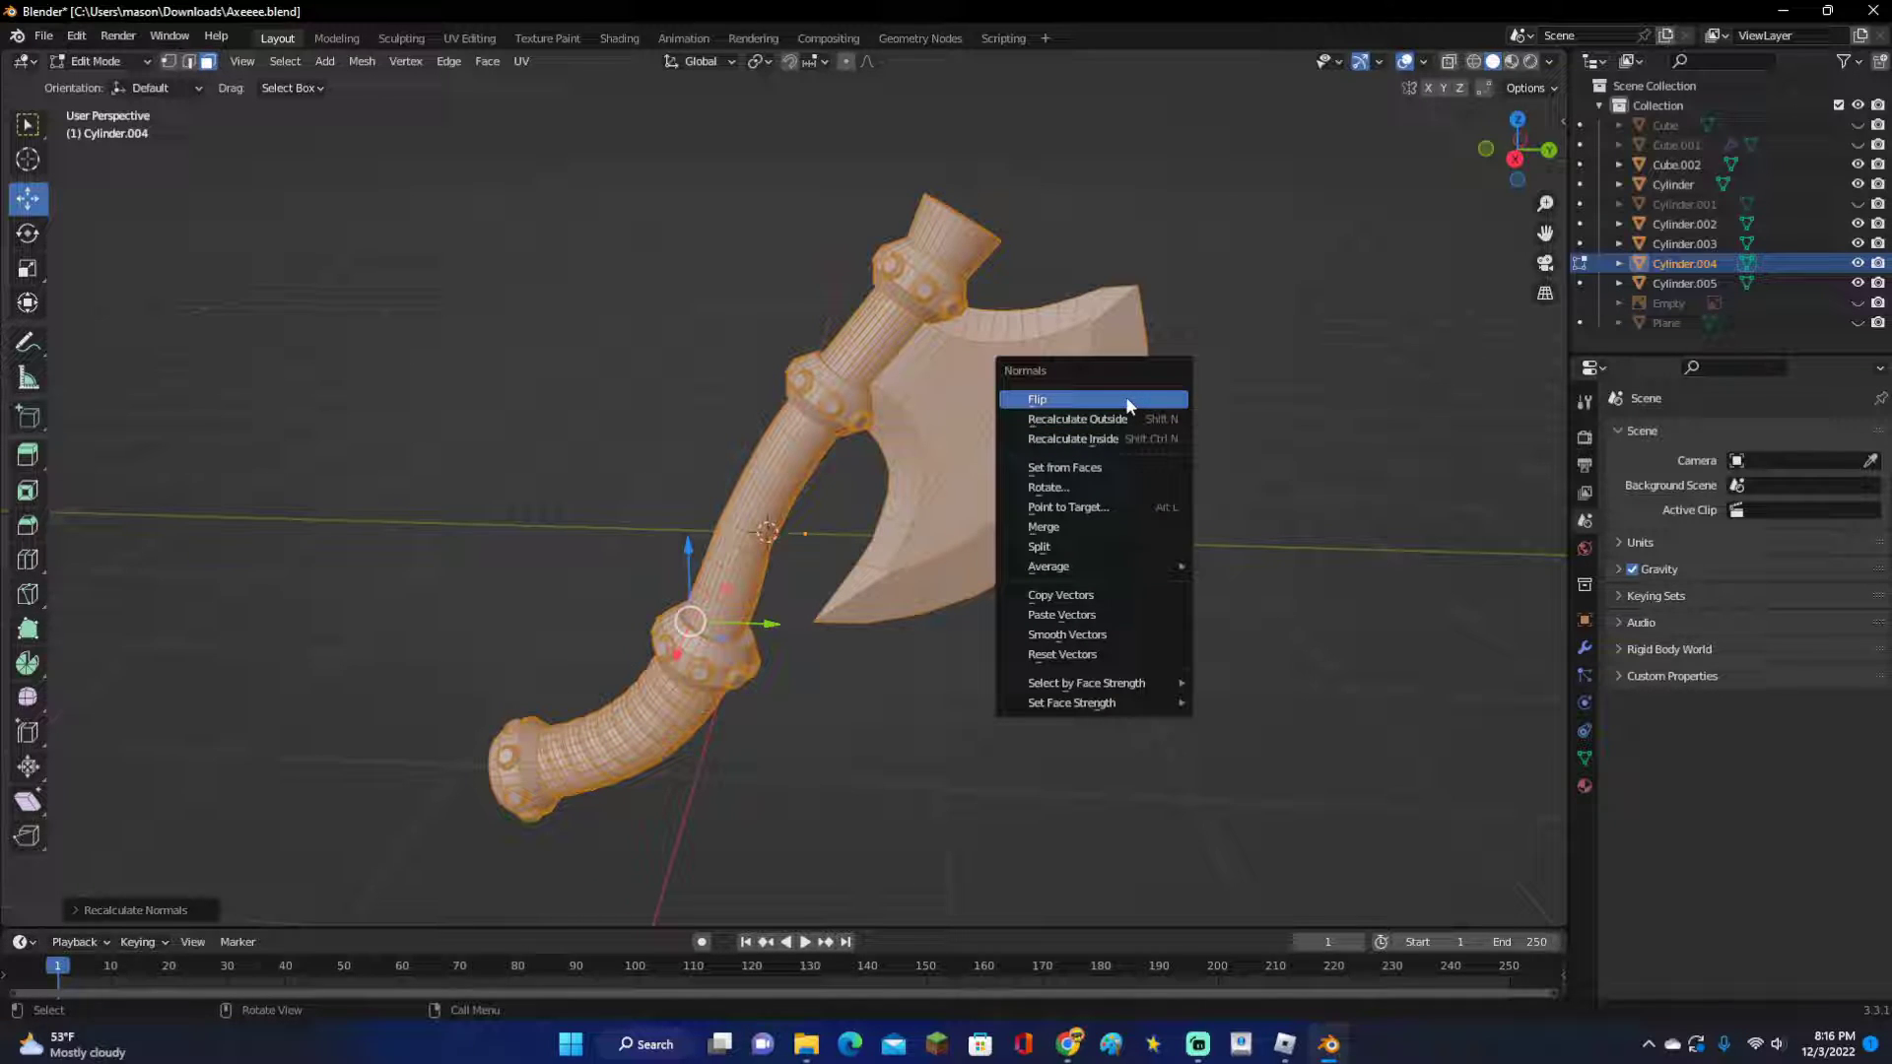
left_click(1125, 396)
key("Tab")
left_click(1246, 411)
middle_click_drag(1246, 411, 1410, 287)
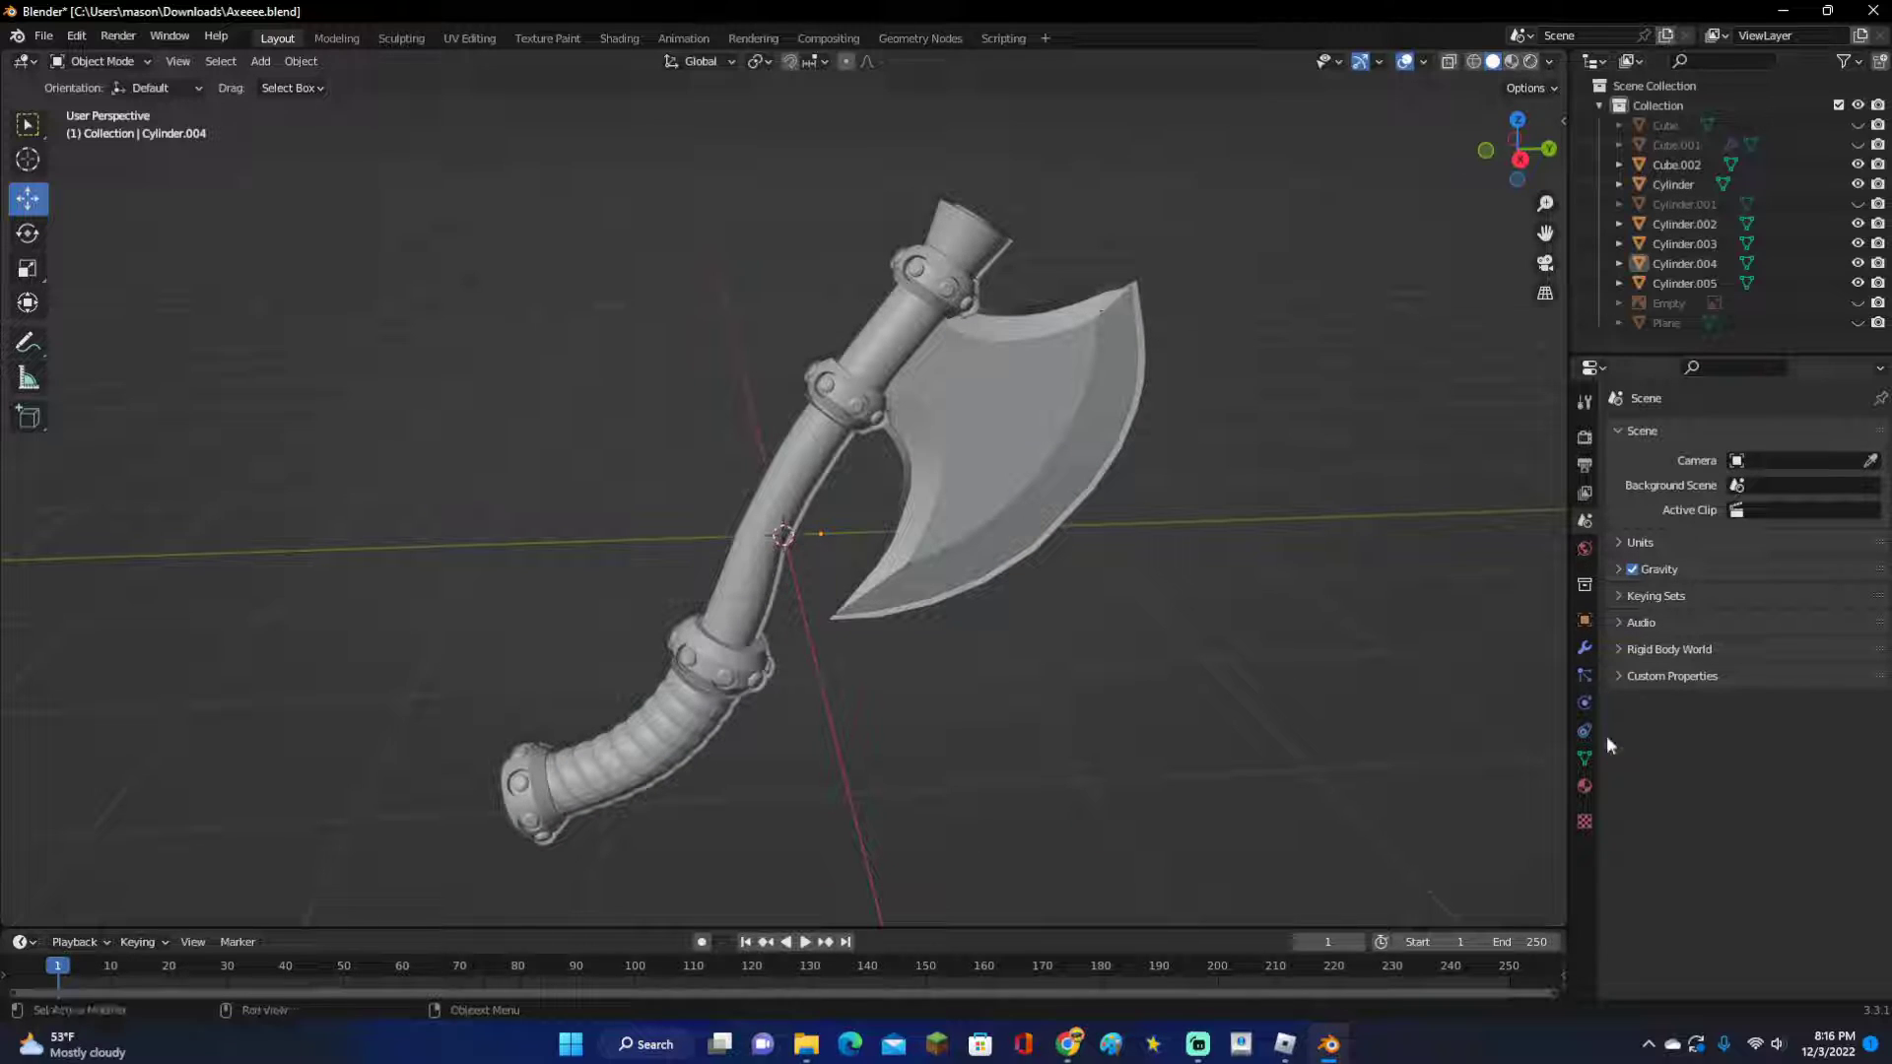
Inspect the axe in material preview shading, move the original axe out of the shell and undo the move.
left_click(1513, 63)
middle_click_drag(1288, 209, 1175, 290)
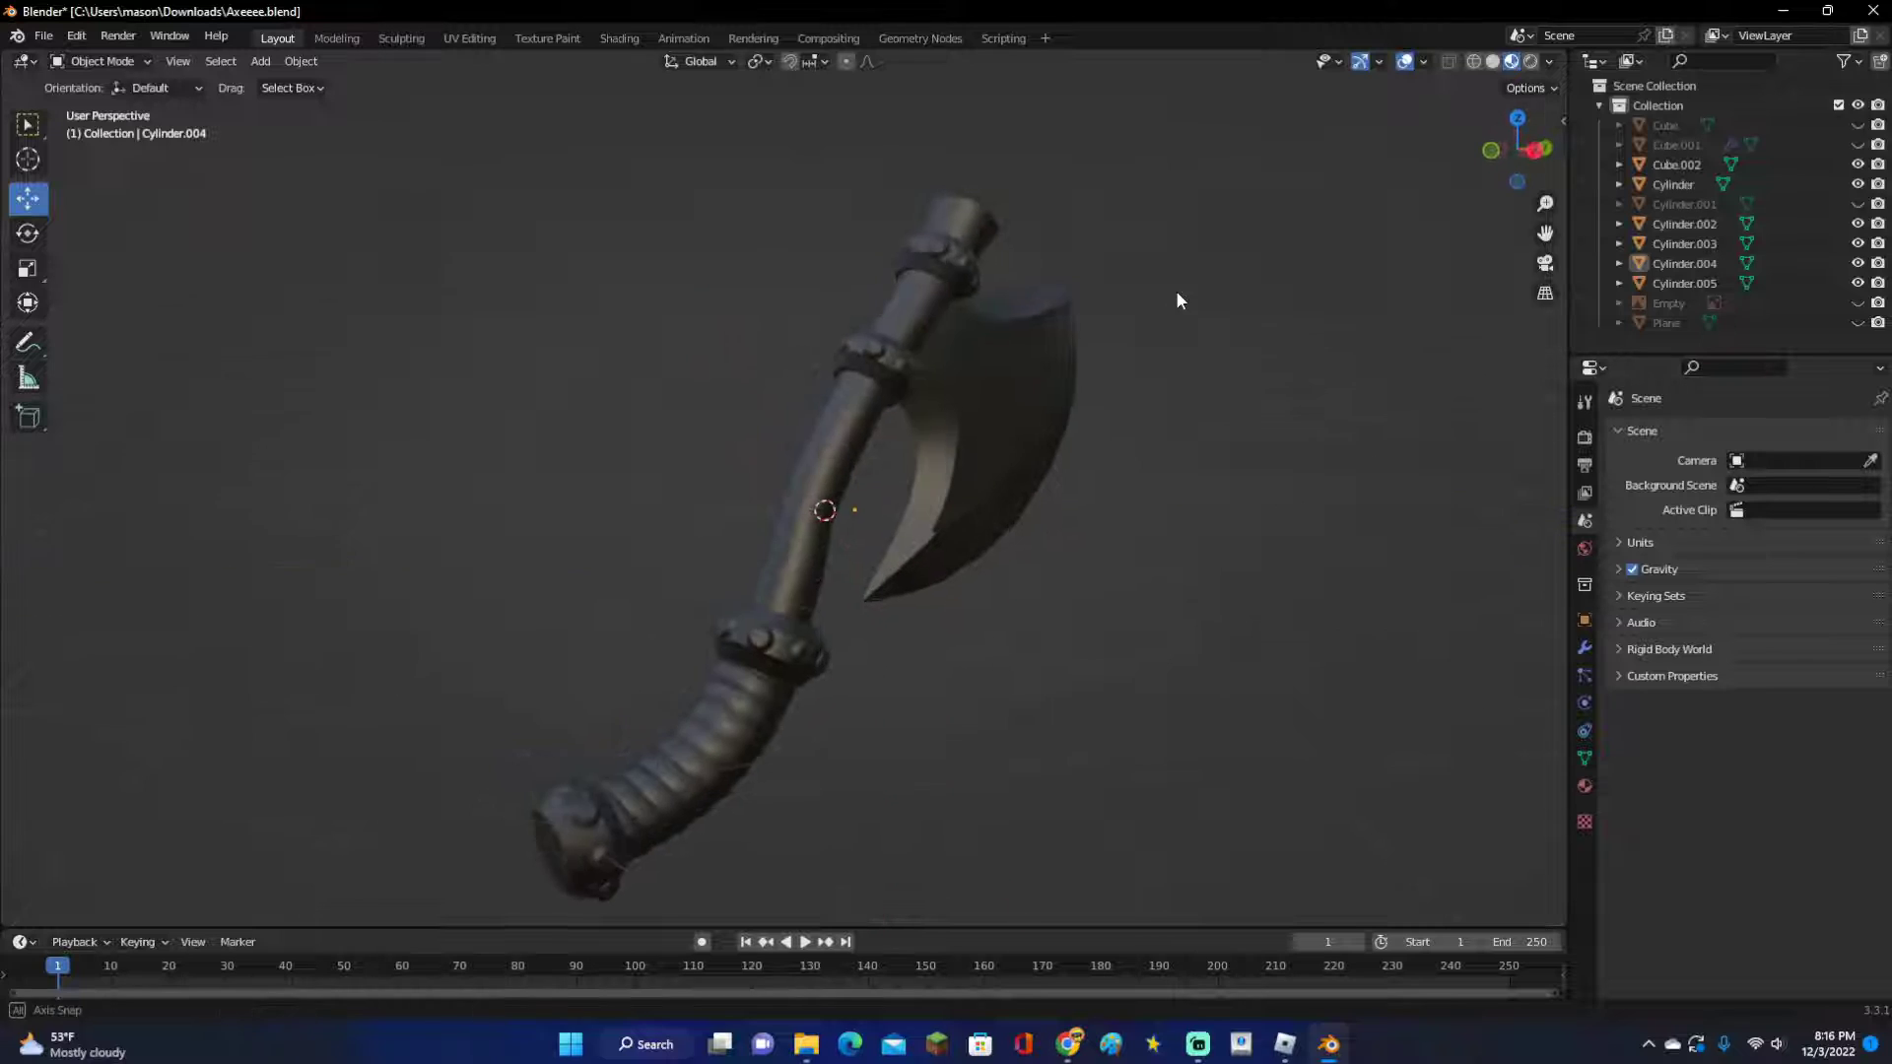
left_click(907, 504)
key("g")
left_click(1056, 509)
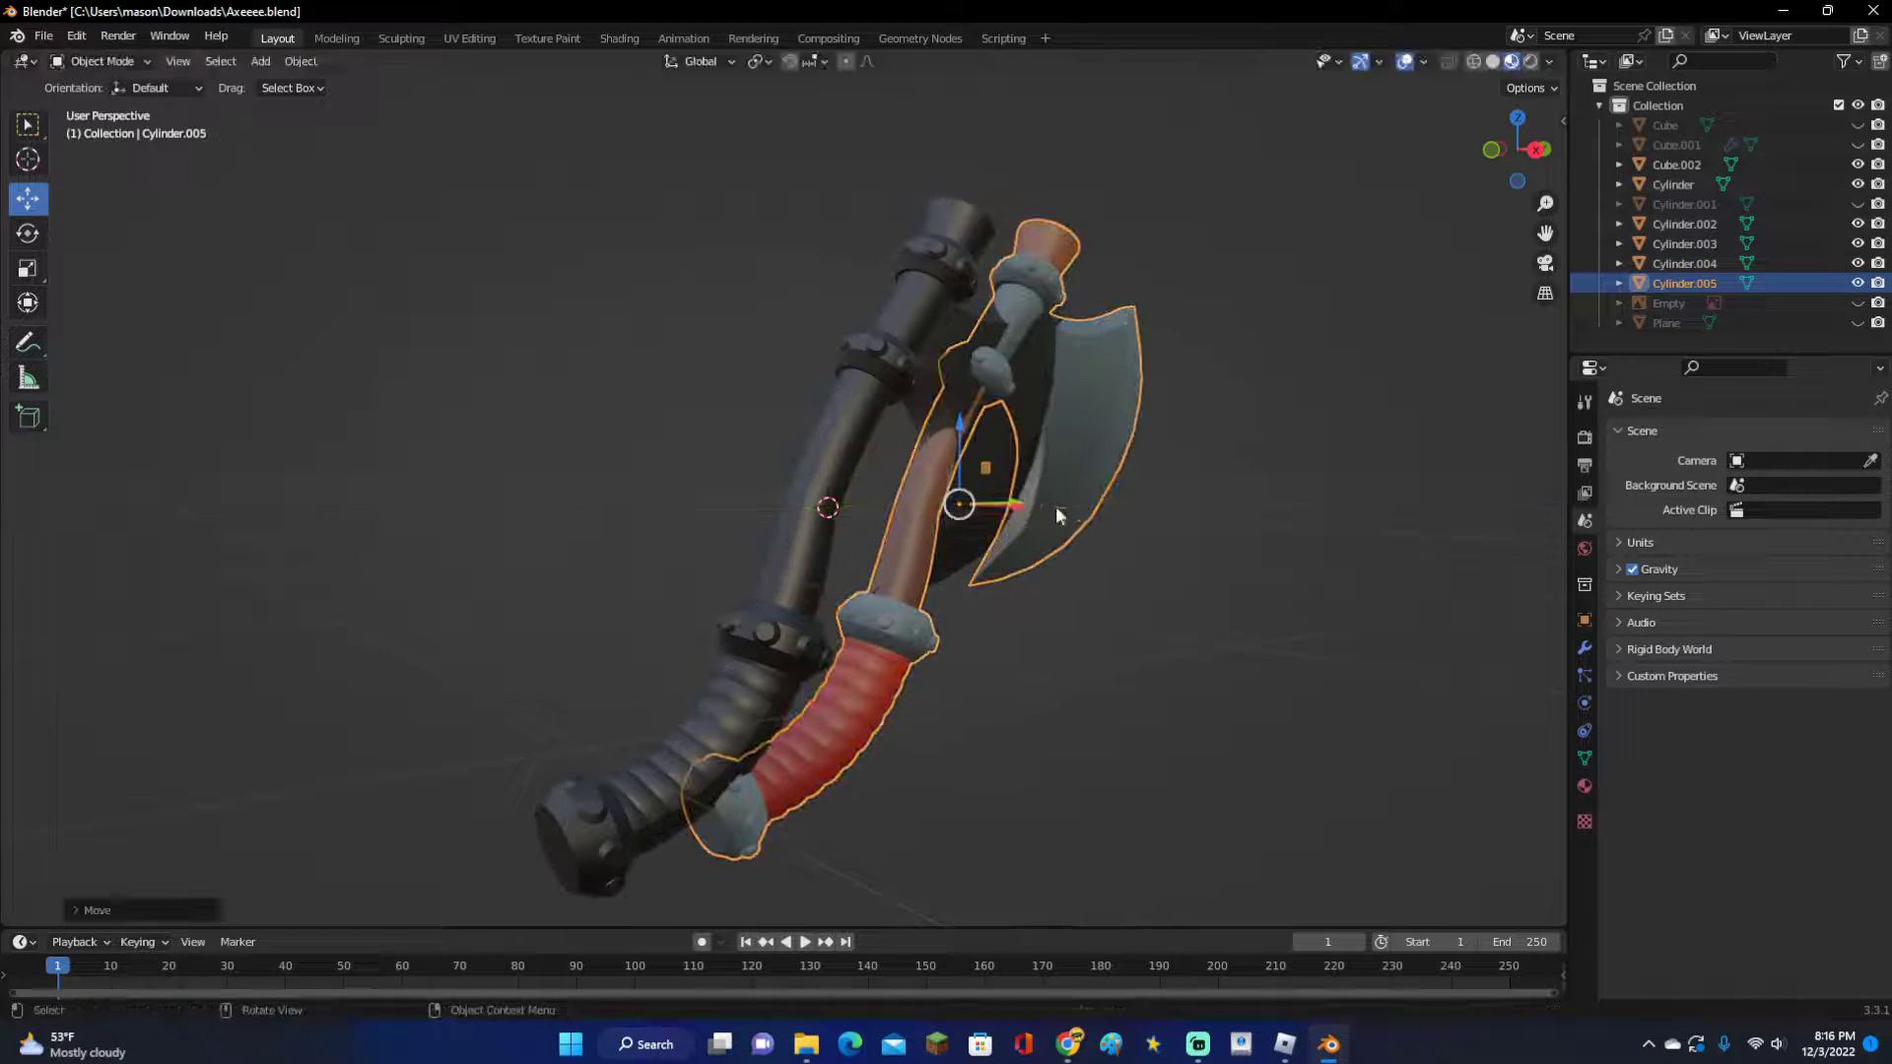
middle_click_drag(1157, 452, 1150, 421)
key("ctrl+z")
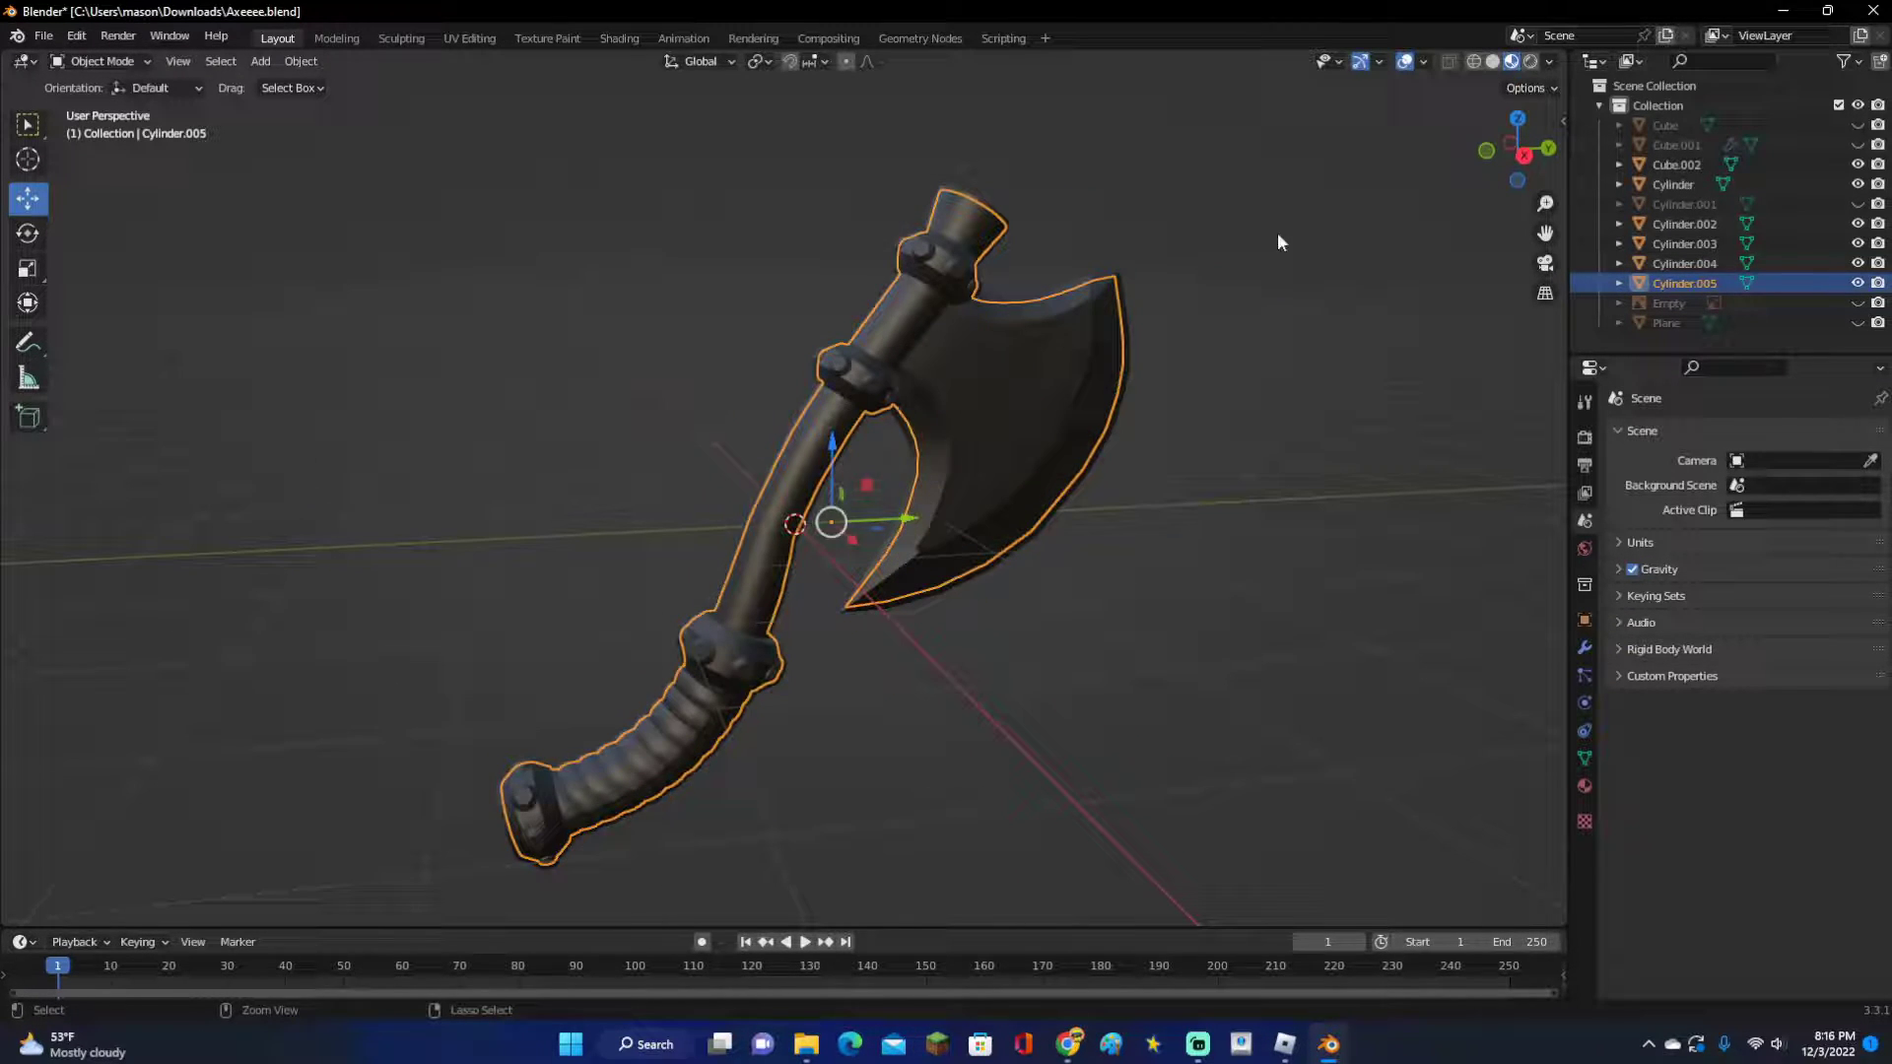
Compare the axe and its shell in solid and rendered shading, checking the backface culling option, and return to solid shading.
left_click(1493, 63)
left_click(1548, 64)
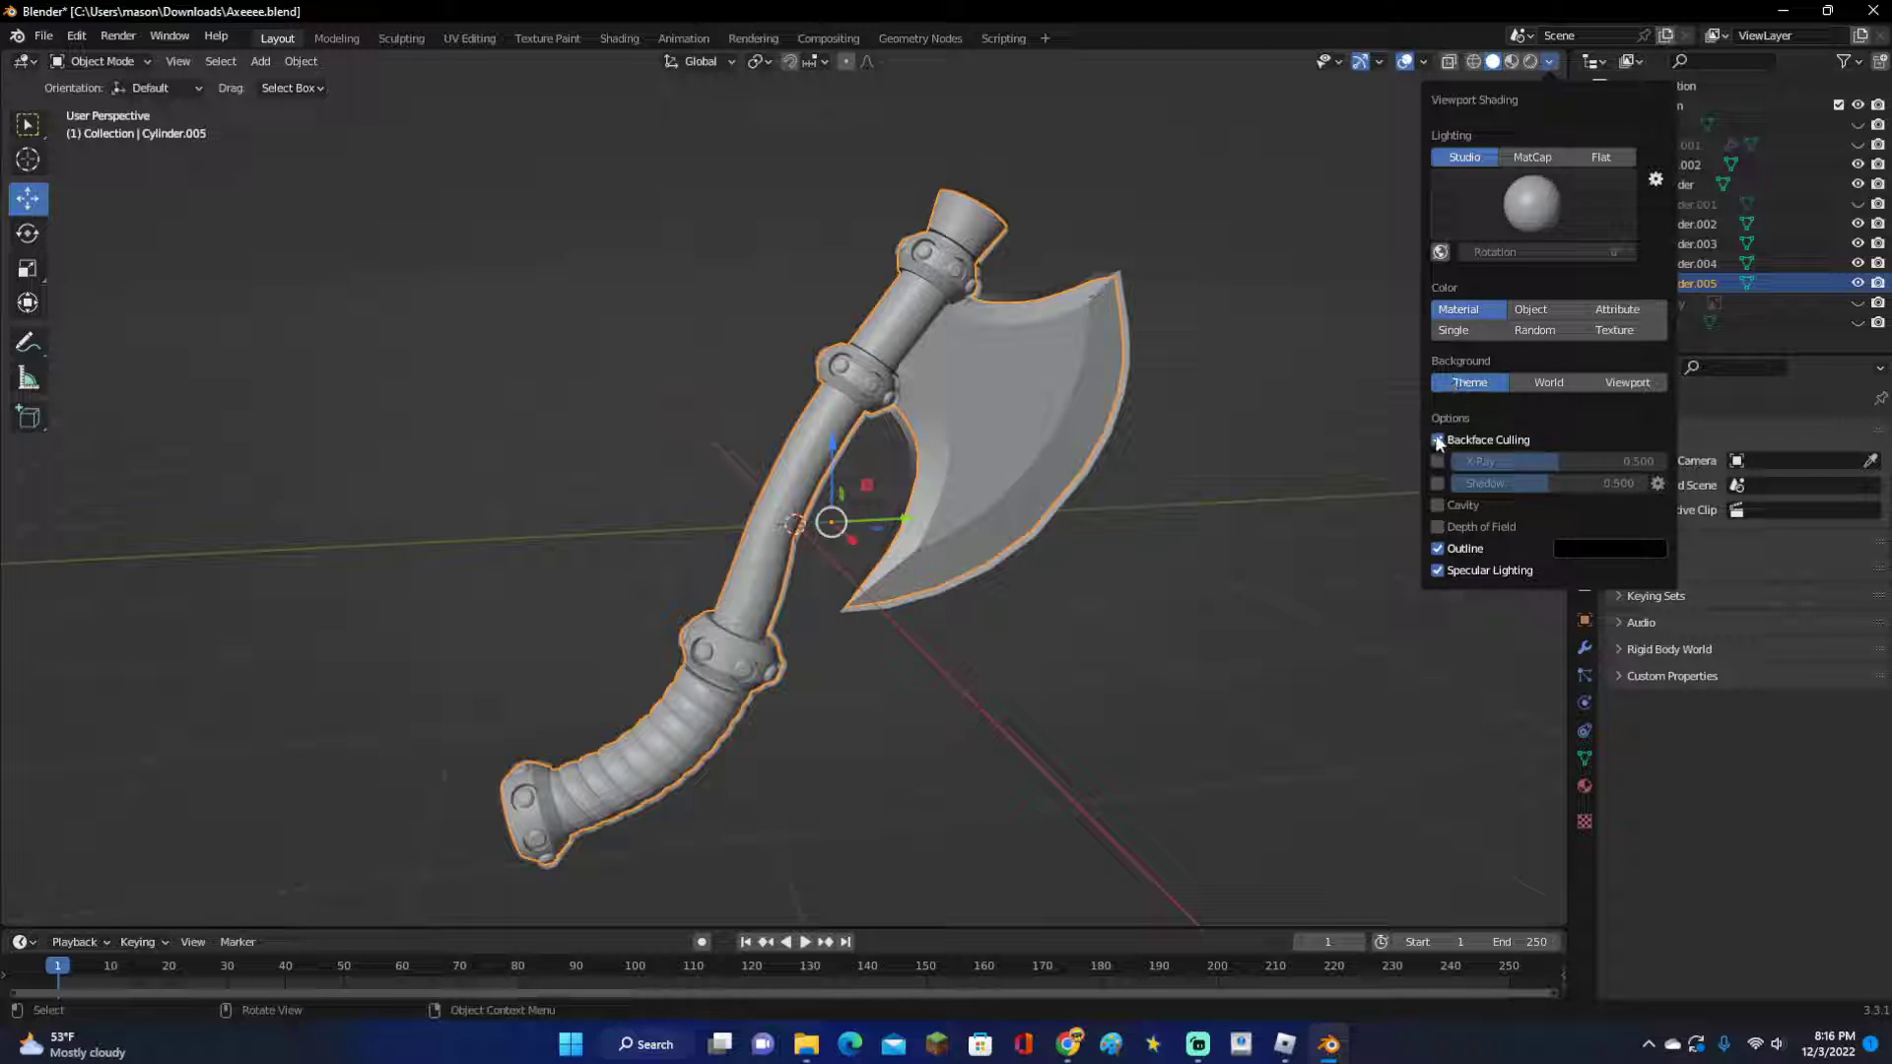
left_click(1216, 471)
middle_click_drag(1216, 471, 1160, 444)
left_click(1531, 61)
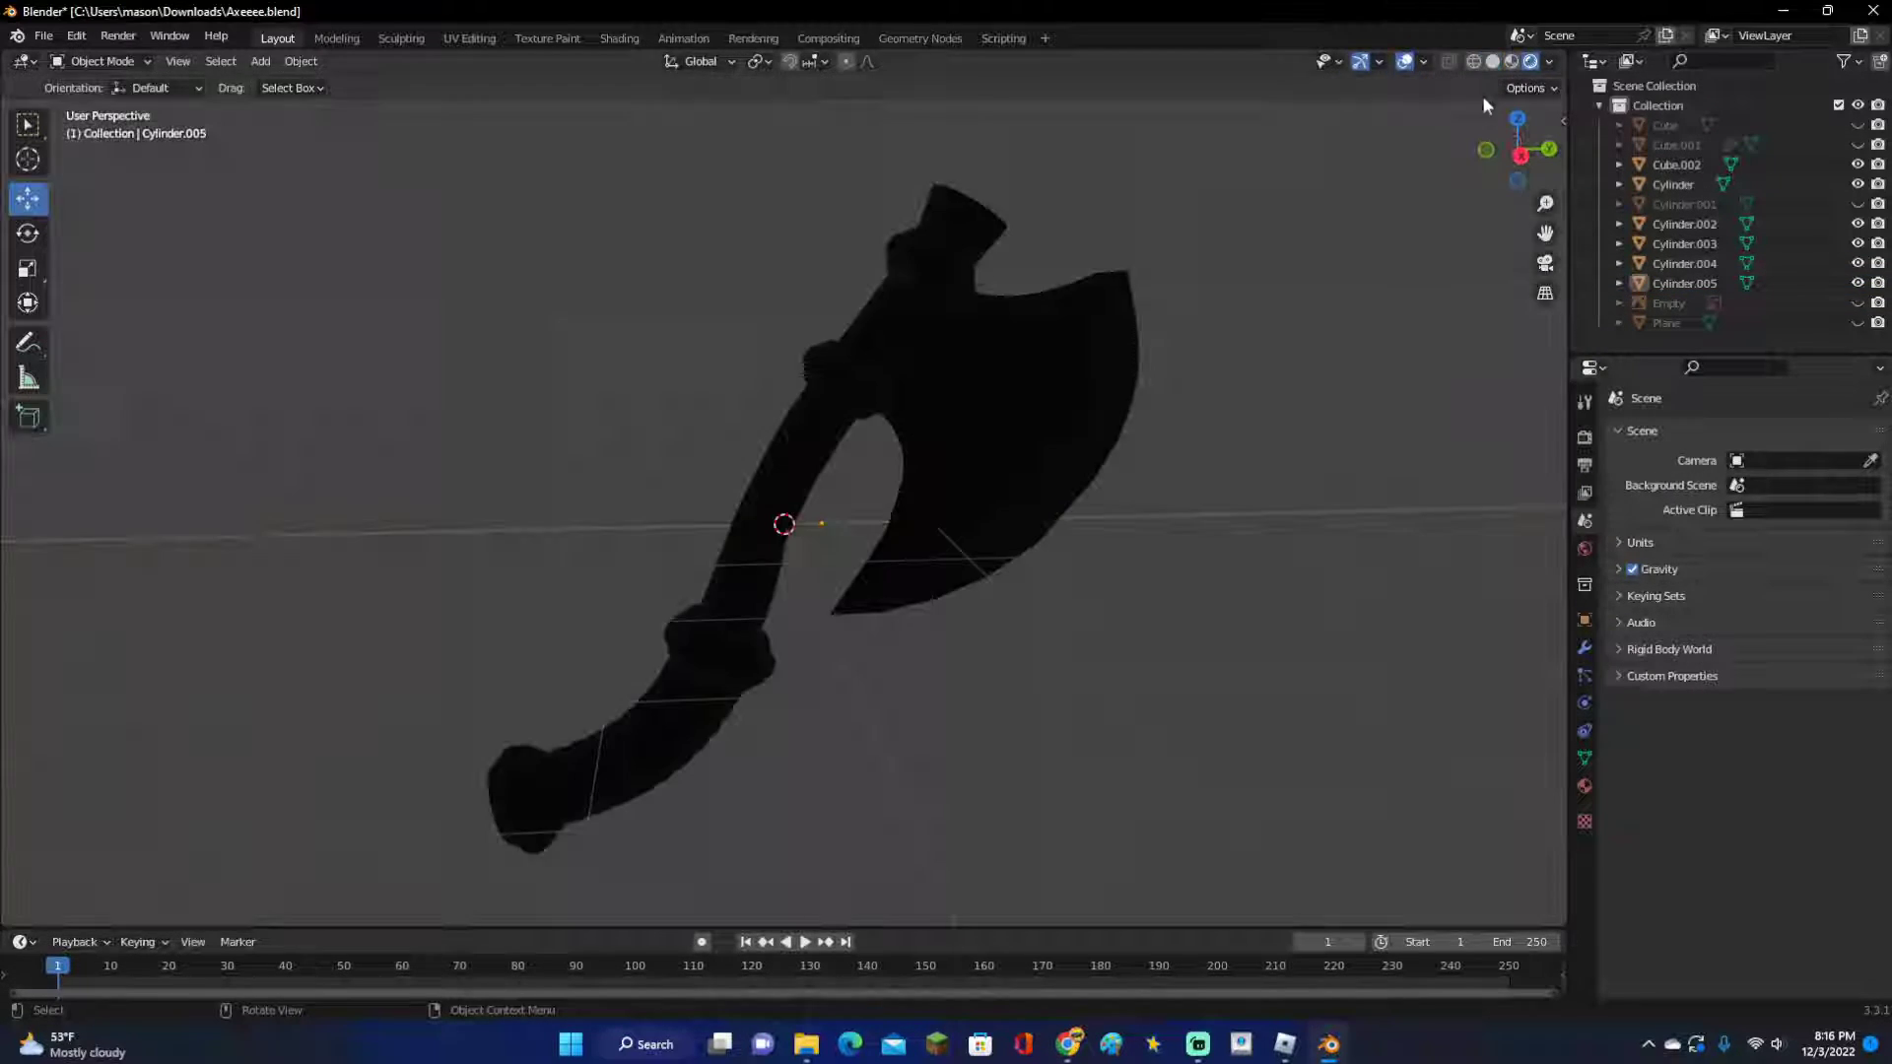
middle_click_drag(1232, 256, 1276, 222)
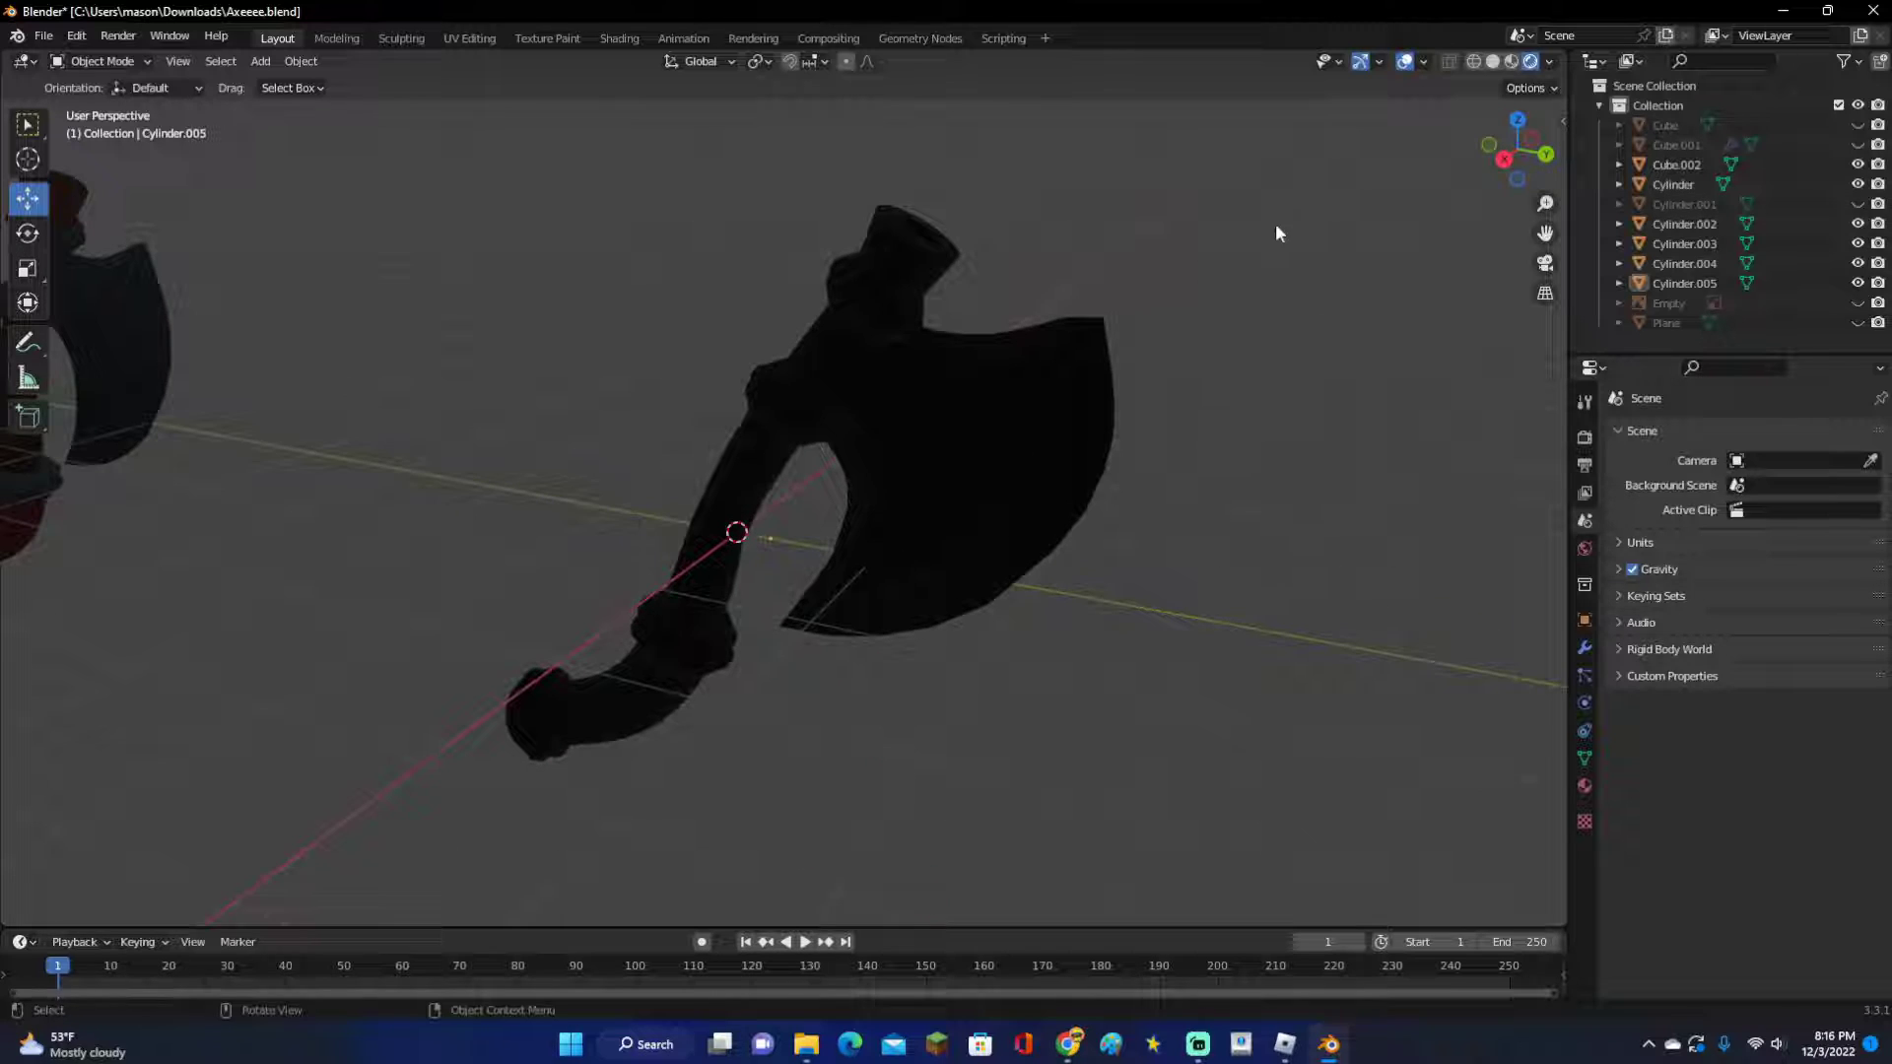
left_click(1493, 61)
middle_click_drag(1132, 340, 1269, 390)
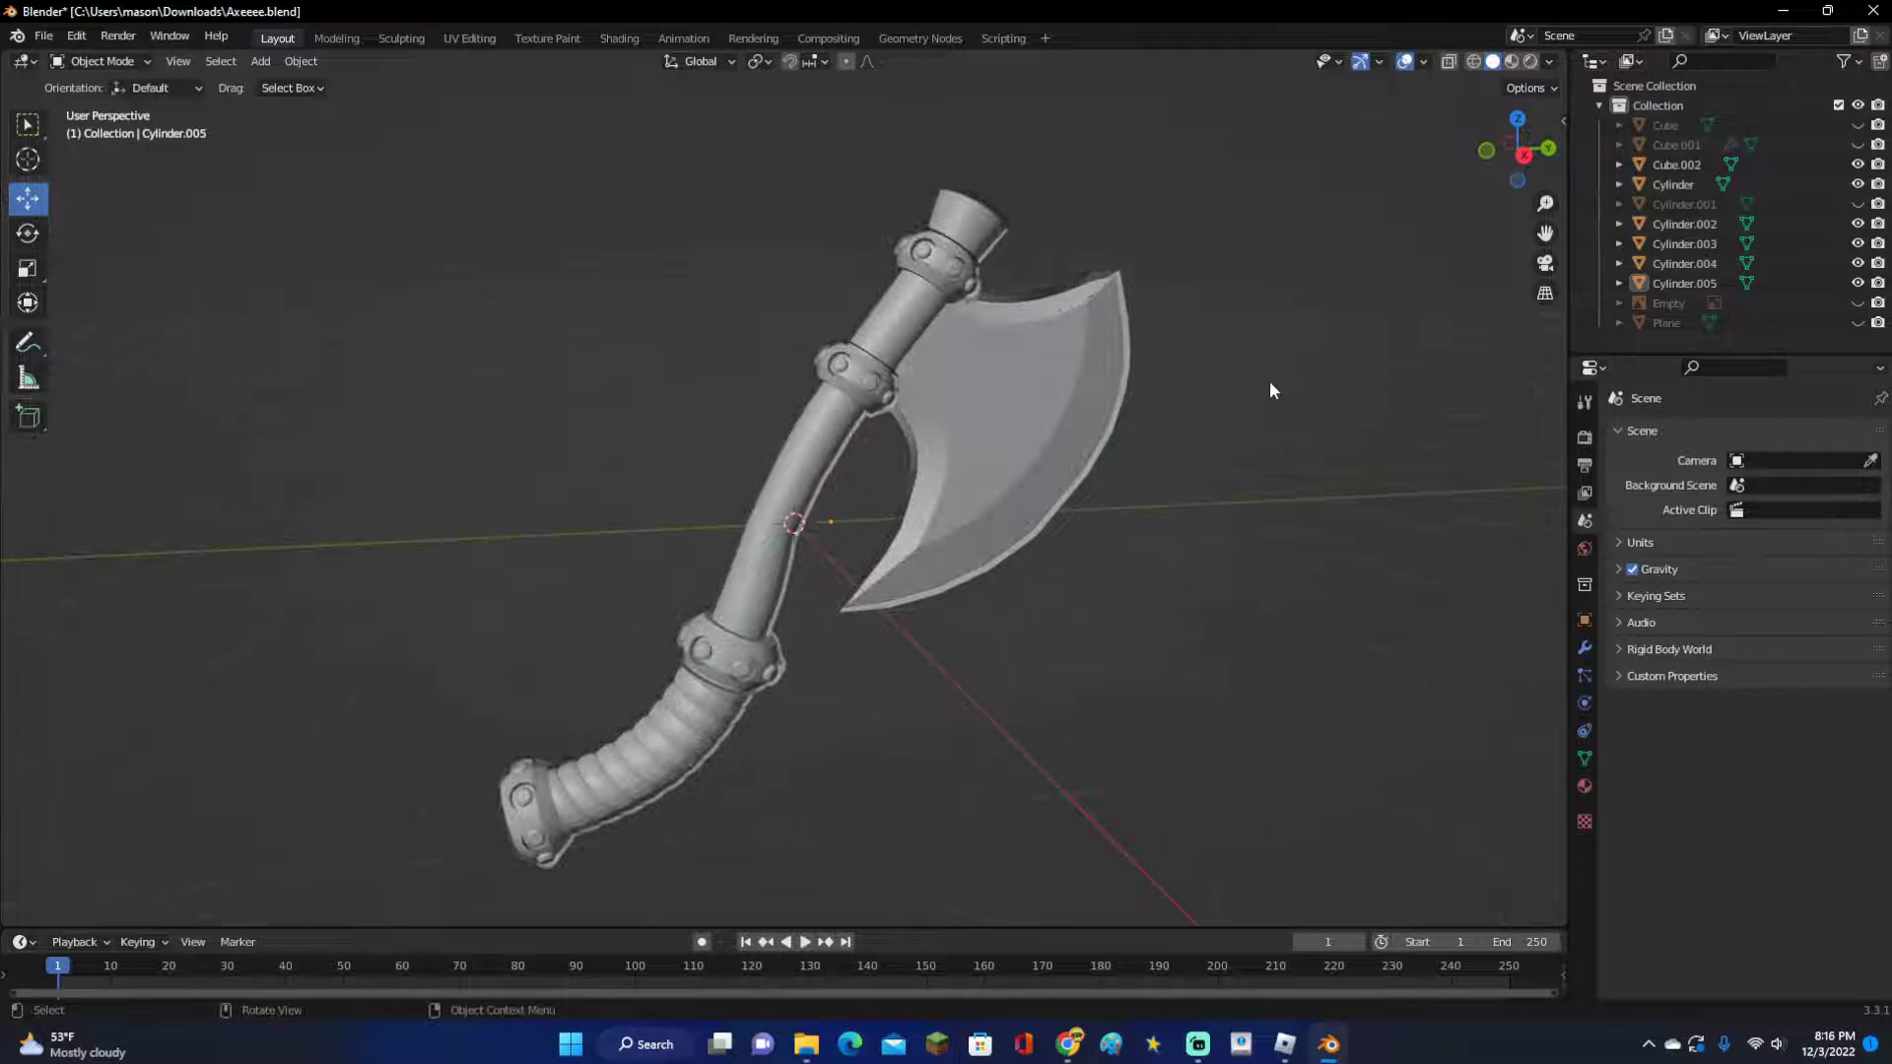
Set the solid shading colour to Texture and view the textured axe with its dark outline.
left_click(1551, 61)
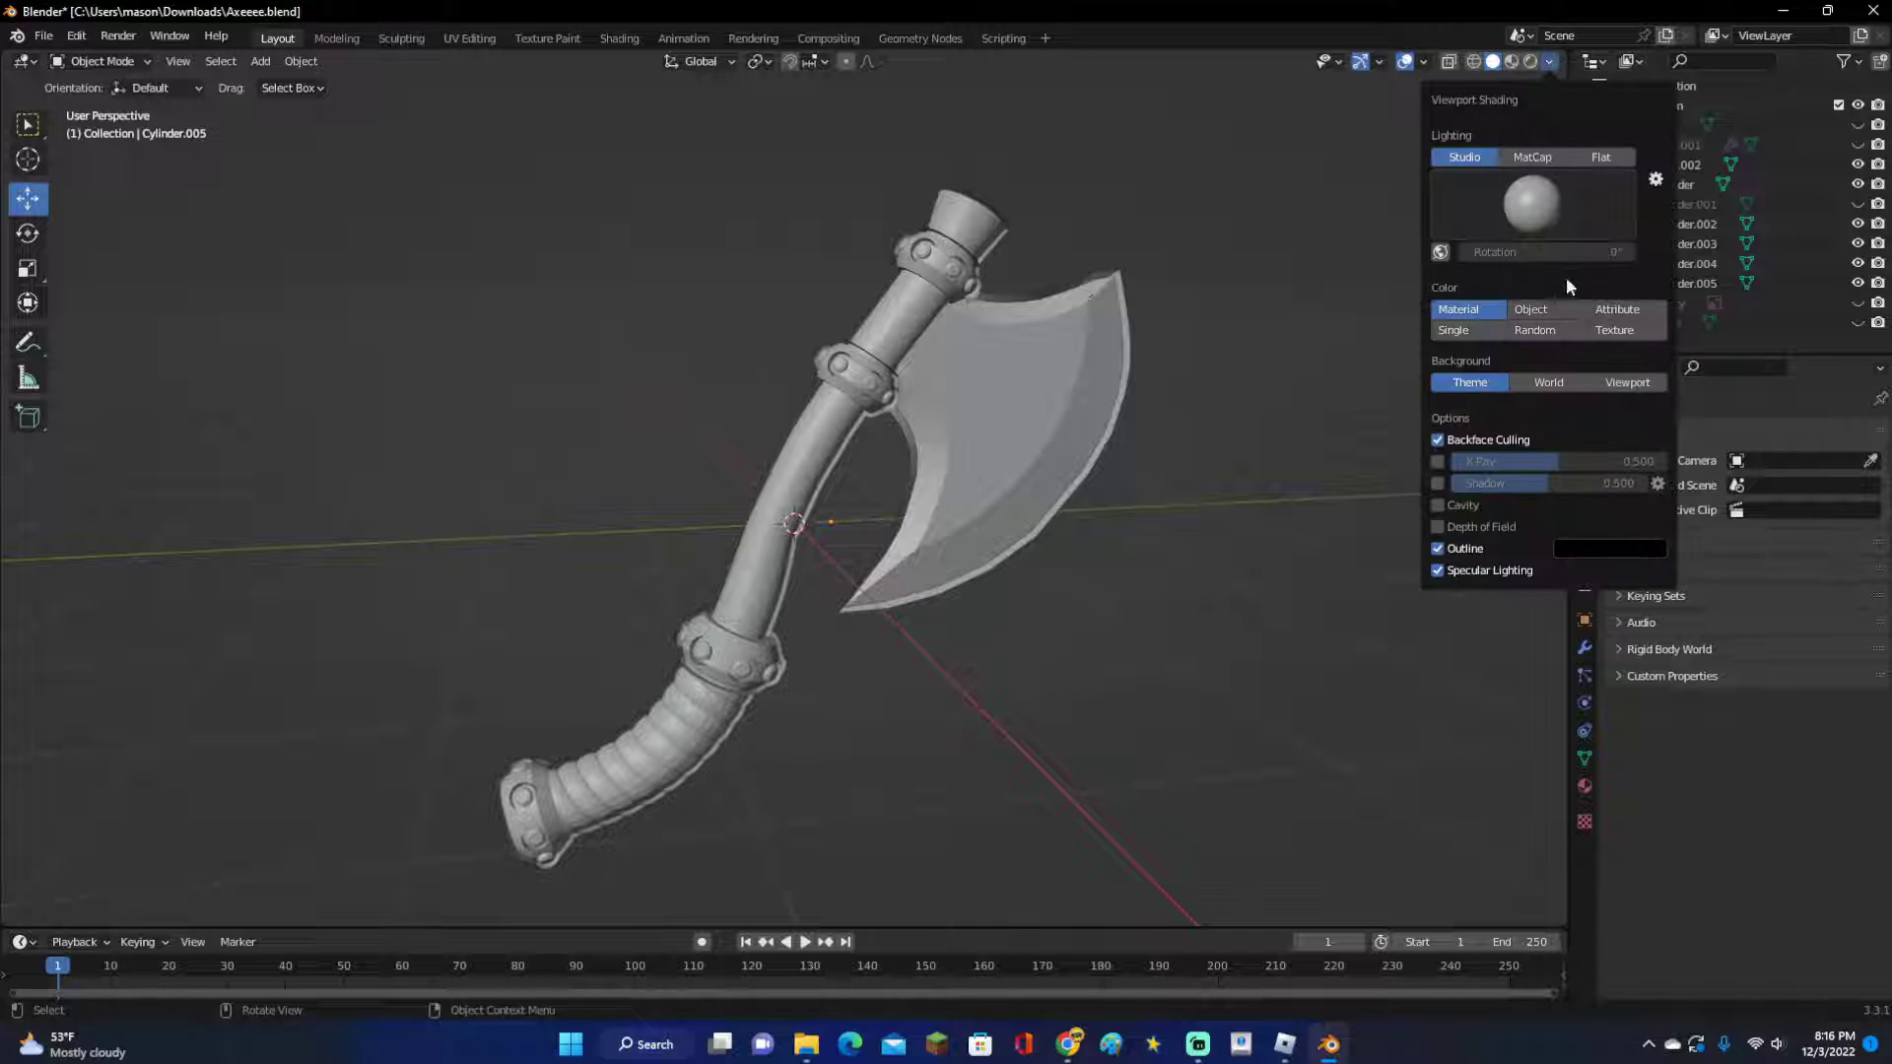
left_click(1614, 332)
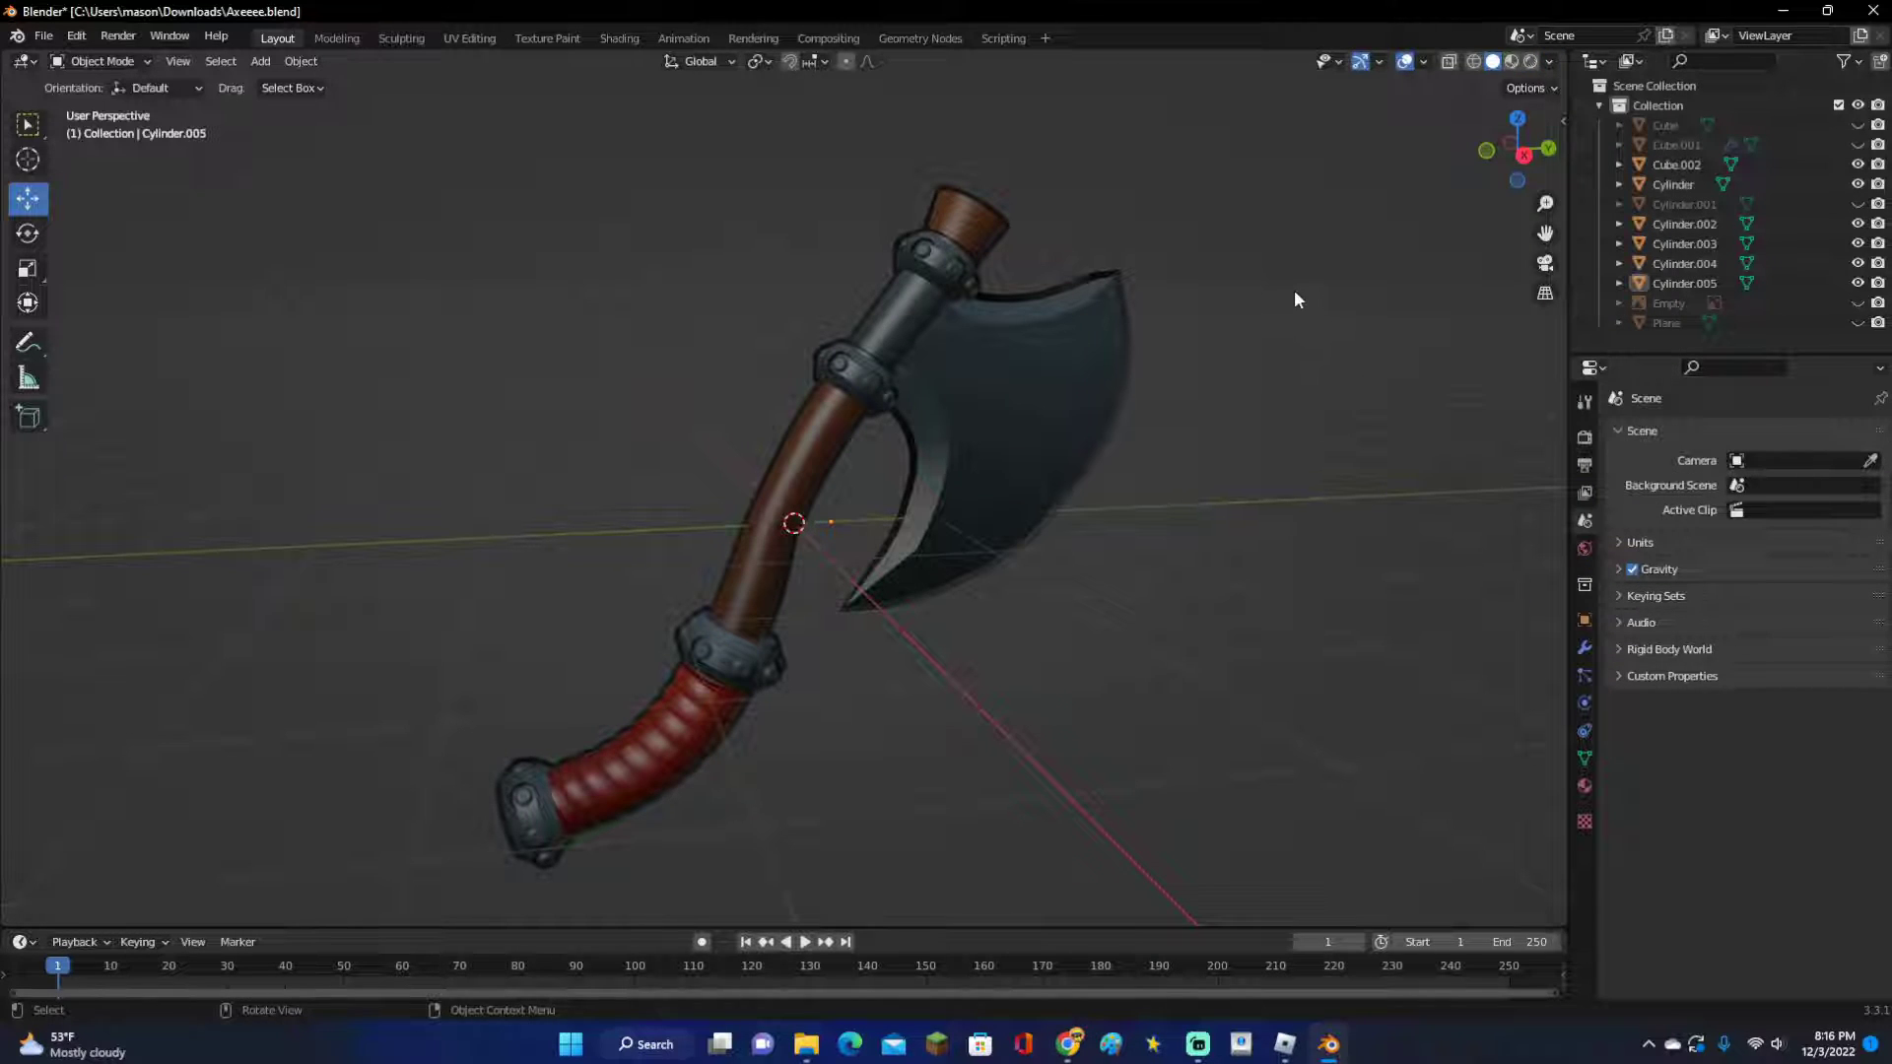
middle_click_drag(1293, 289, 1308, 239)
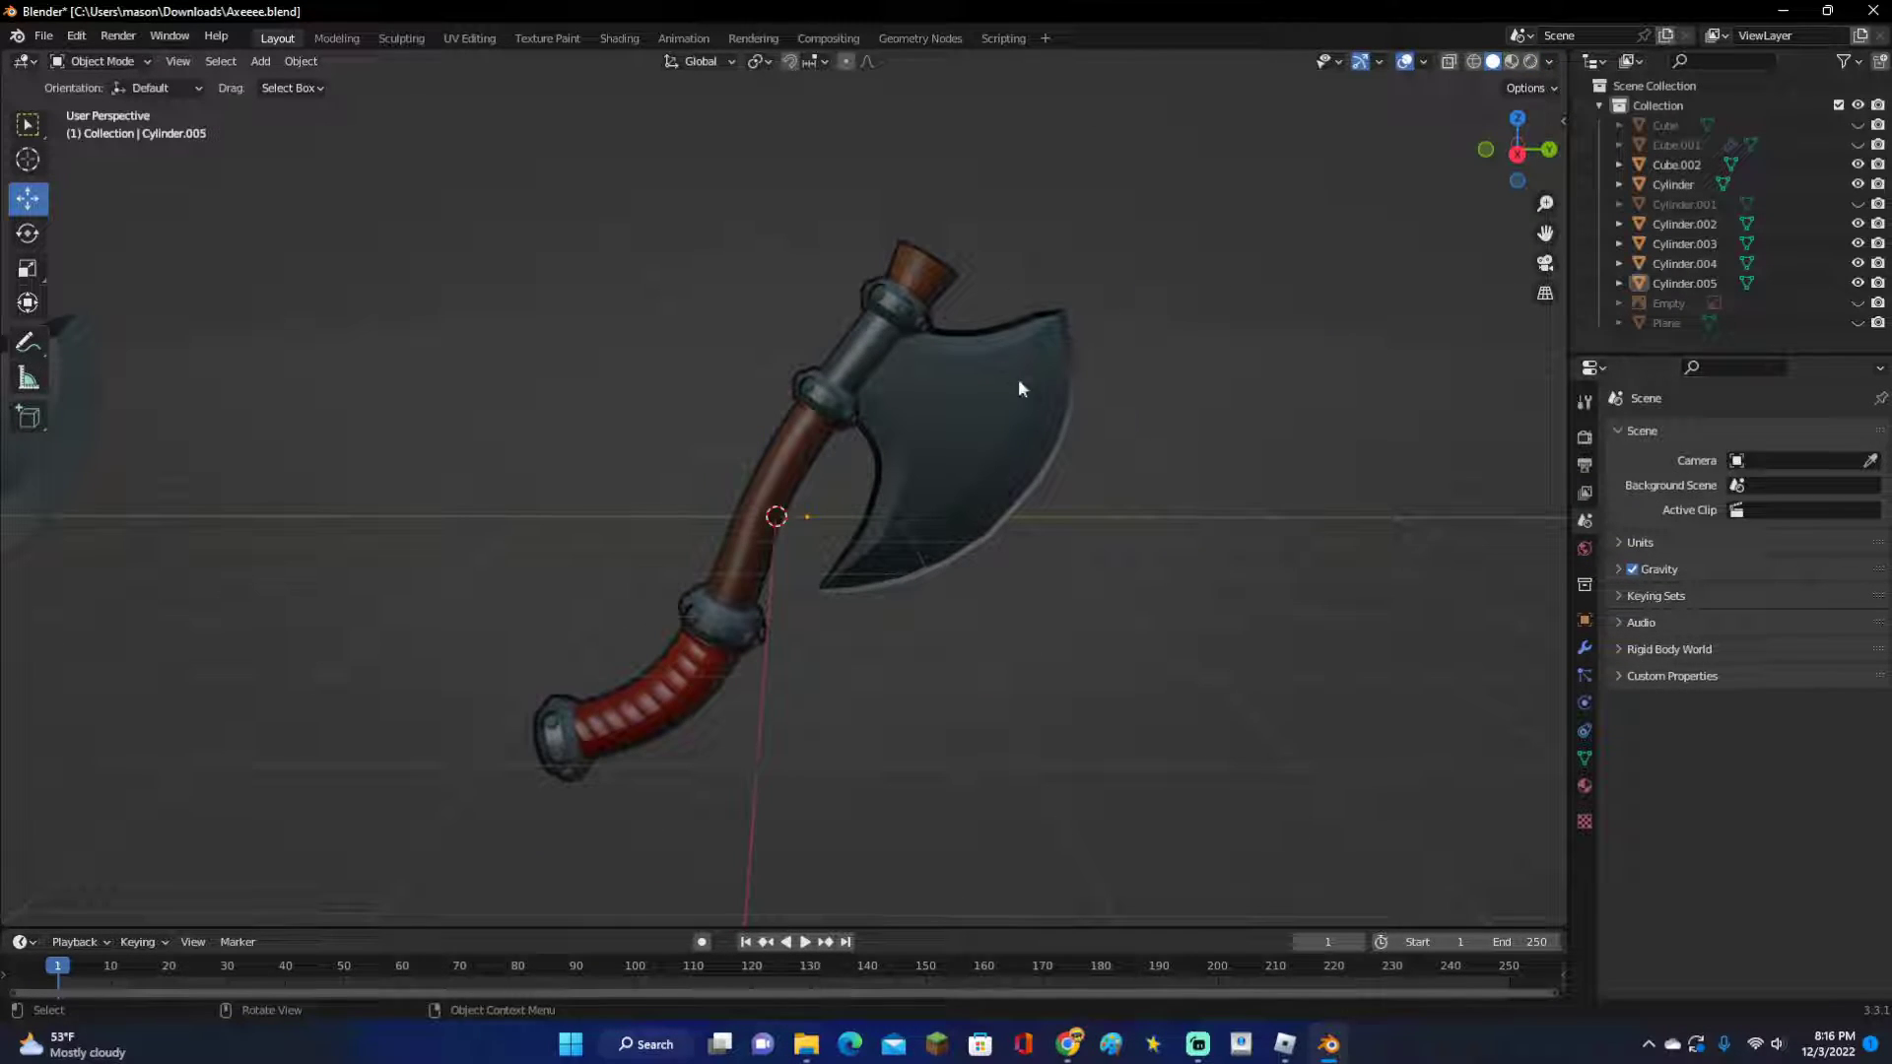
scroll(1025, 394, "up", 3)
scroll(1035, 404, "down", 1)
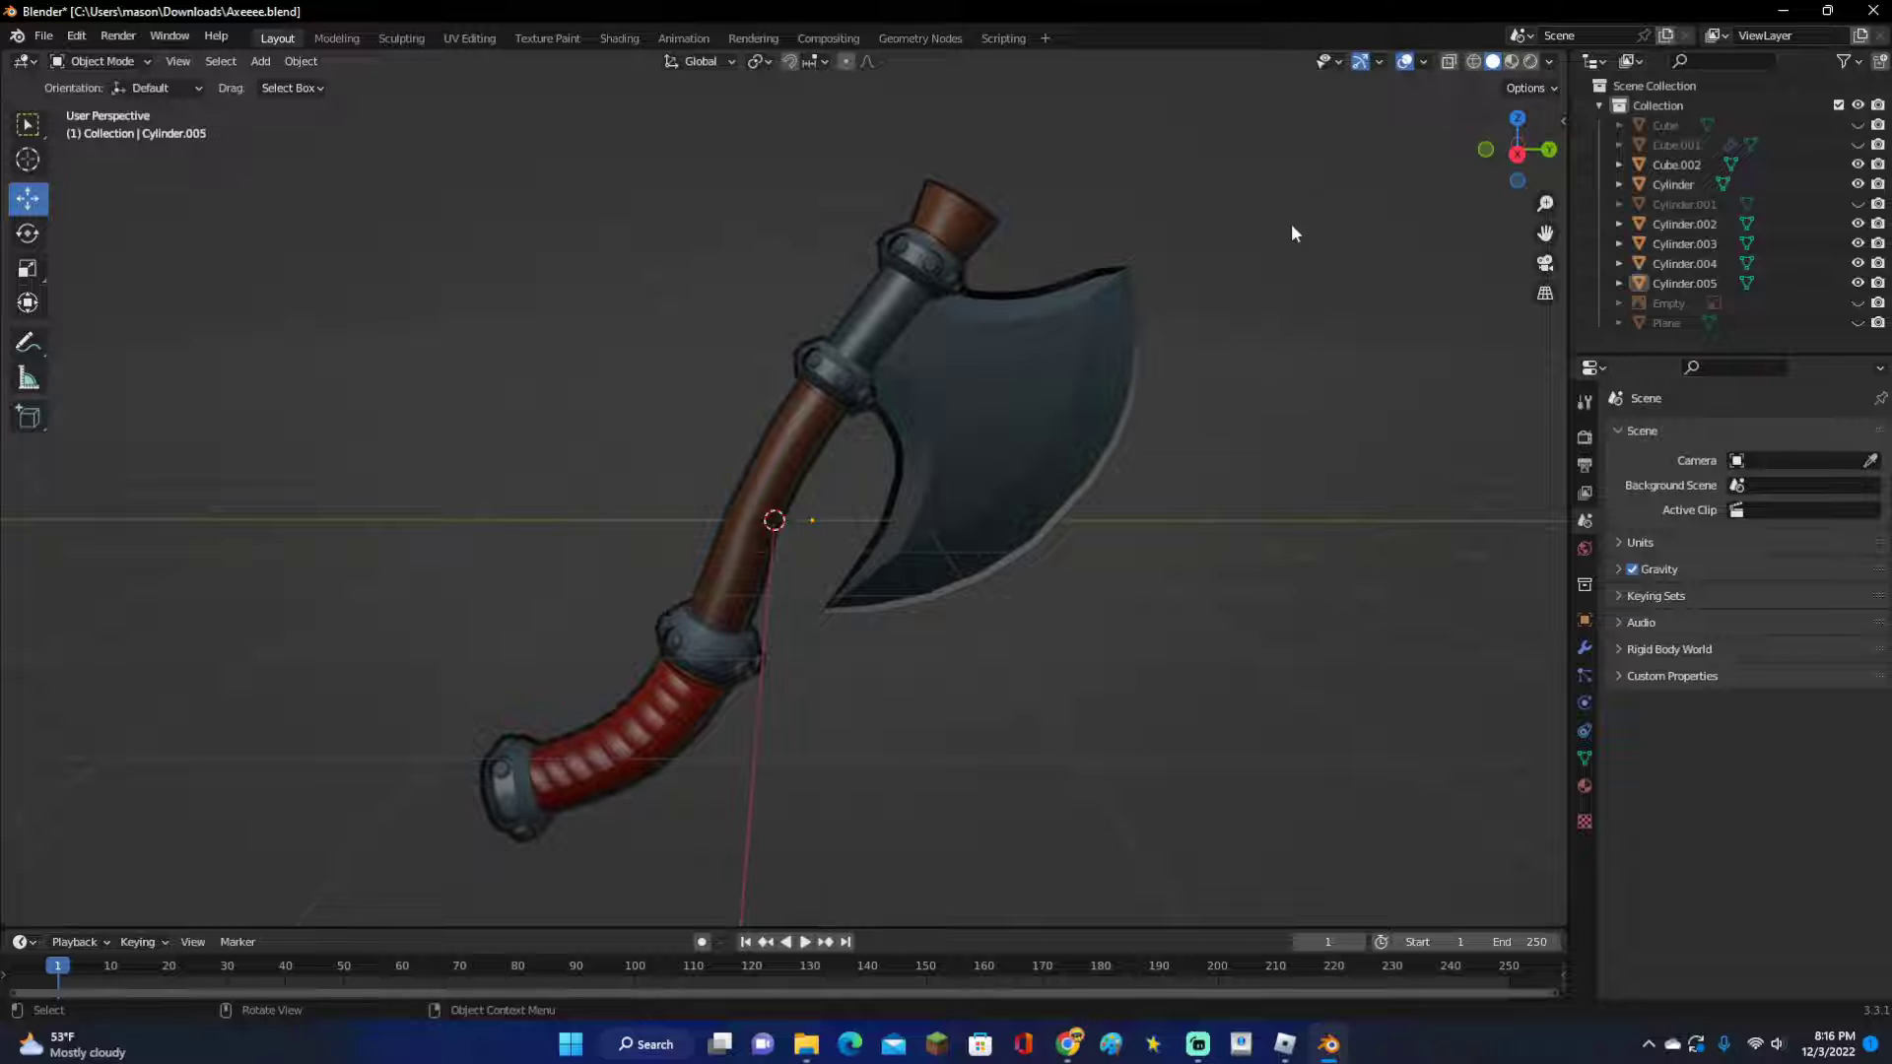
Compare the outlined axe in material preview shading with the textured solid shading.
left_click(1511, 63)
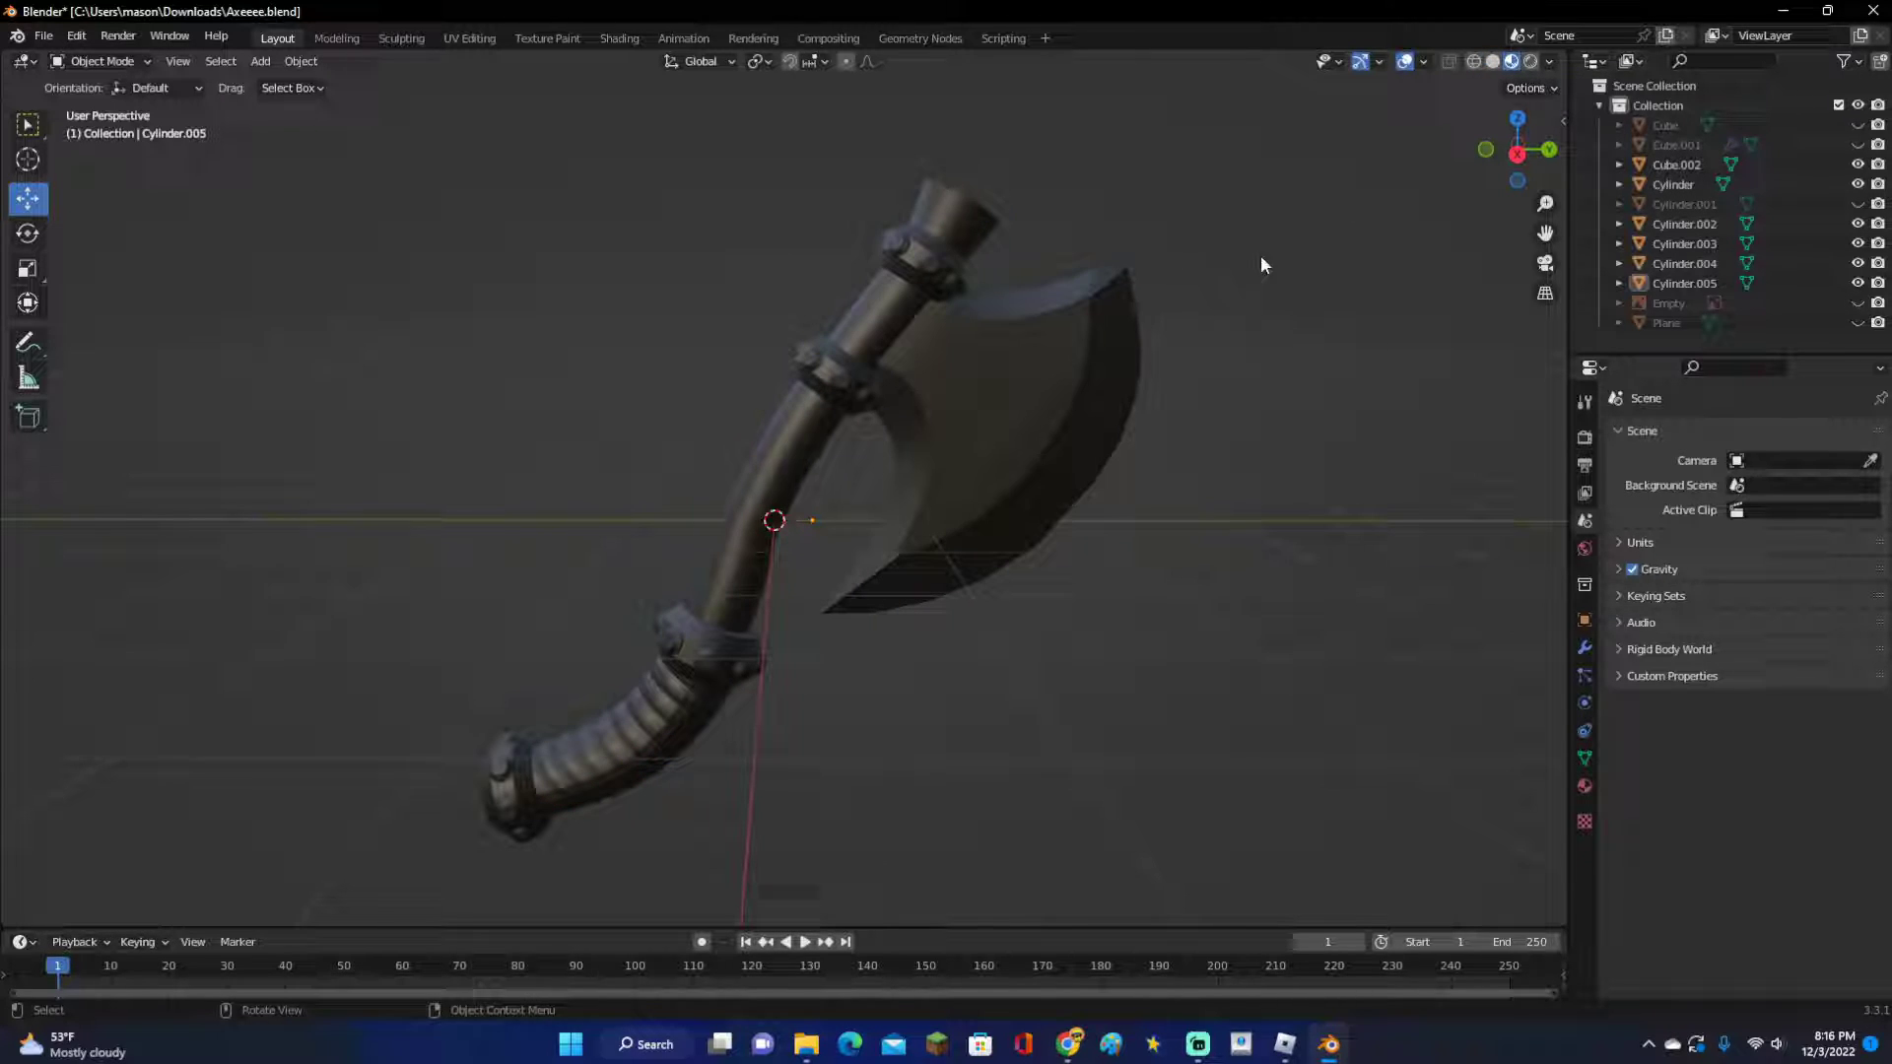
left_click(1494, 62)
mouse_move(1347, 402)
middle_mouse_down()
mouse_move(1314, 329)
mouse_move(1162, 346)
mouse_move(1342, 417)
middle_mouse_up()
scroll(1339, 418, "down", 3)
Select the axe together with its outline shell and clear the selection.
left_click_drag(1179, 592, 735, 335)
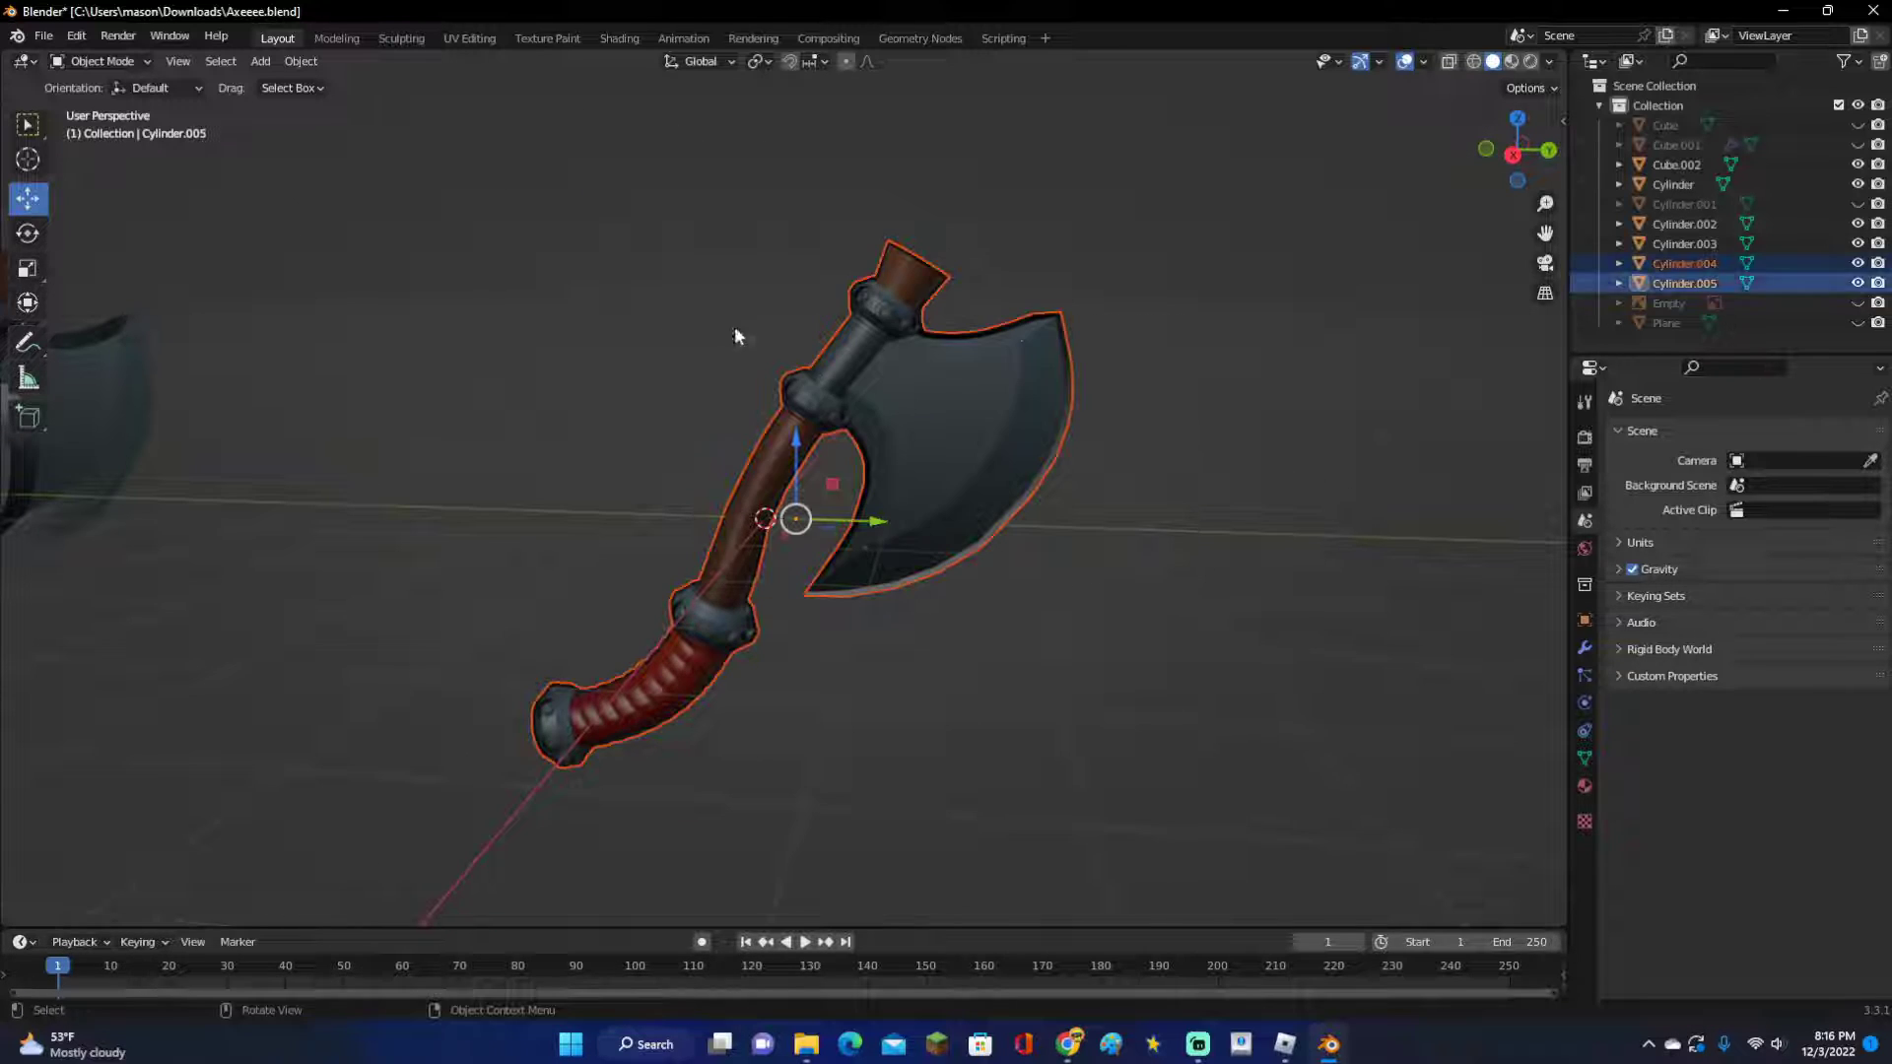
left_click(1319, 417)
middle_click_drag(1318, 417, 1011, 658)
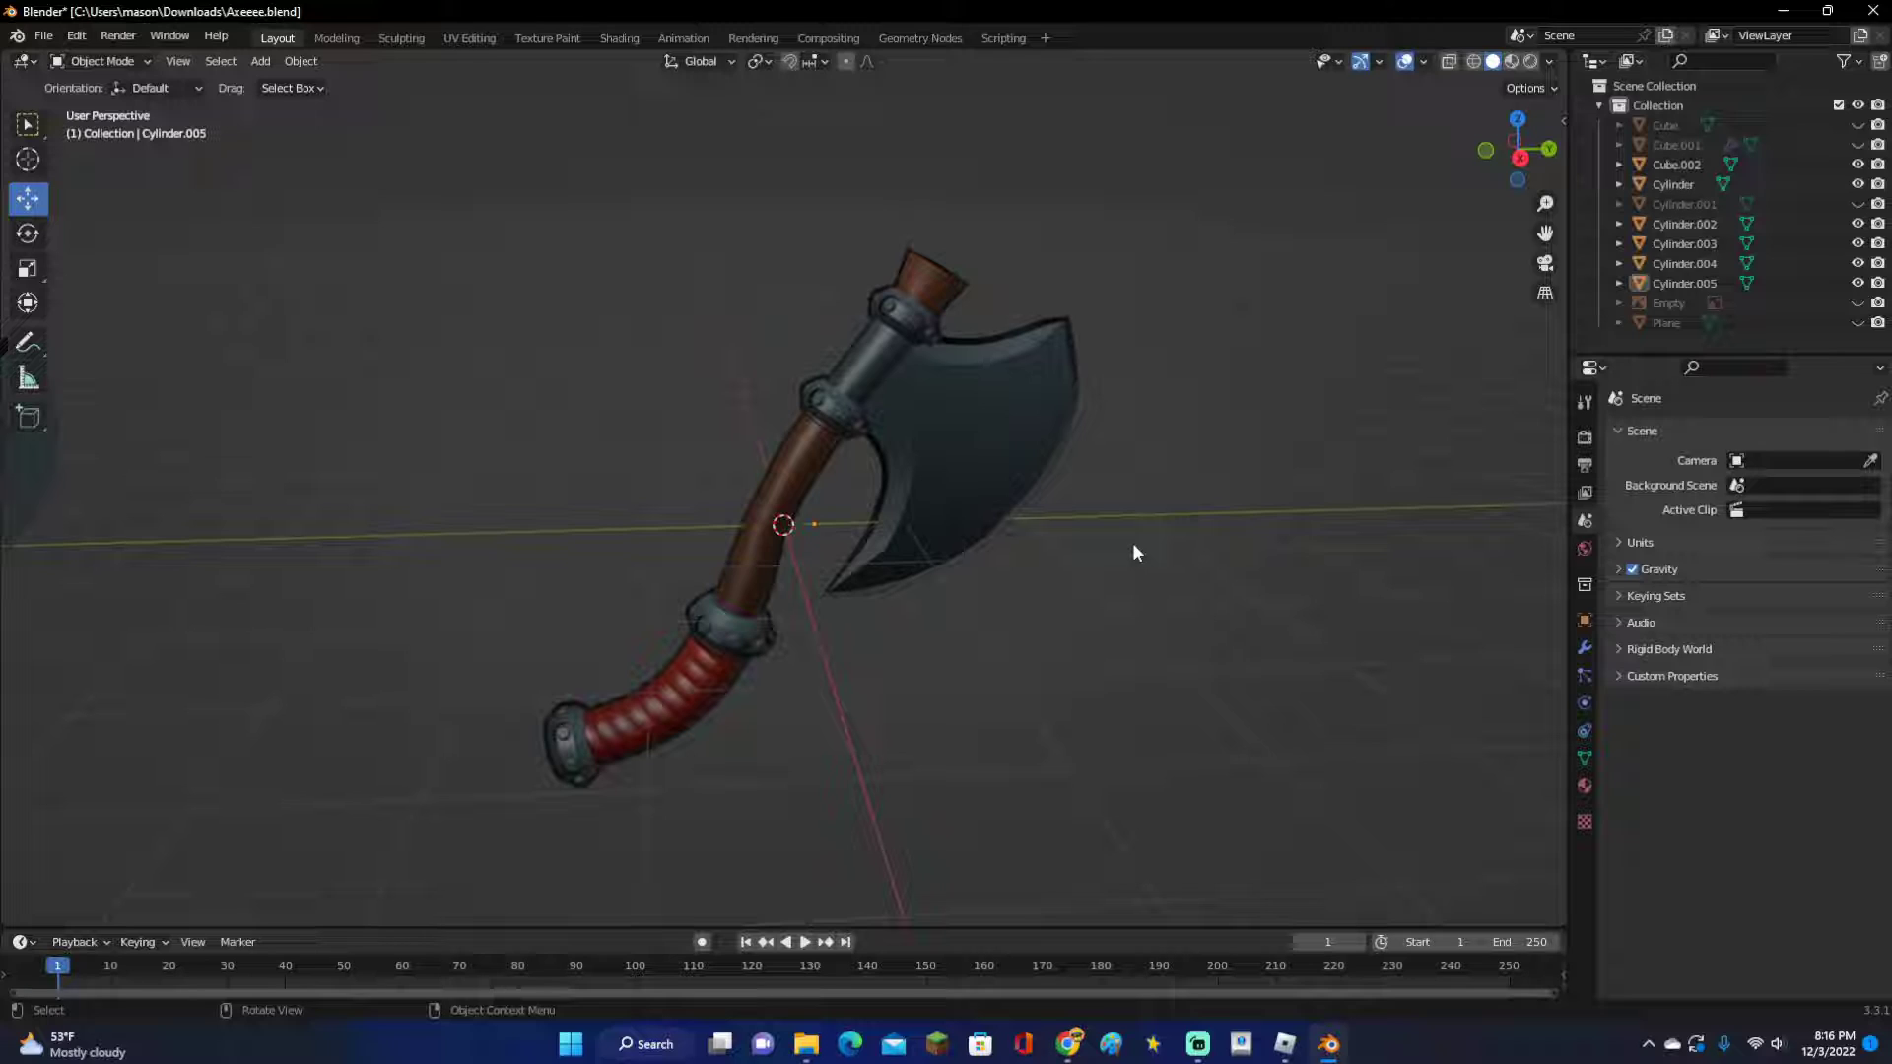
left_click(42, 39)
left_click_drag(1163, 663, 696, 412)
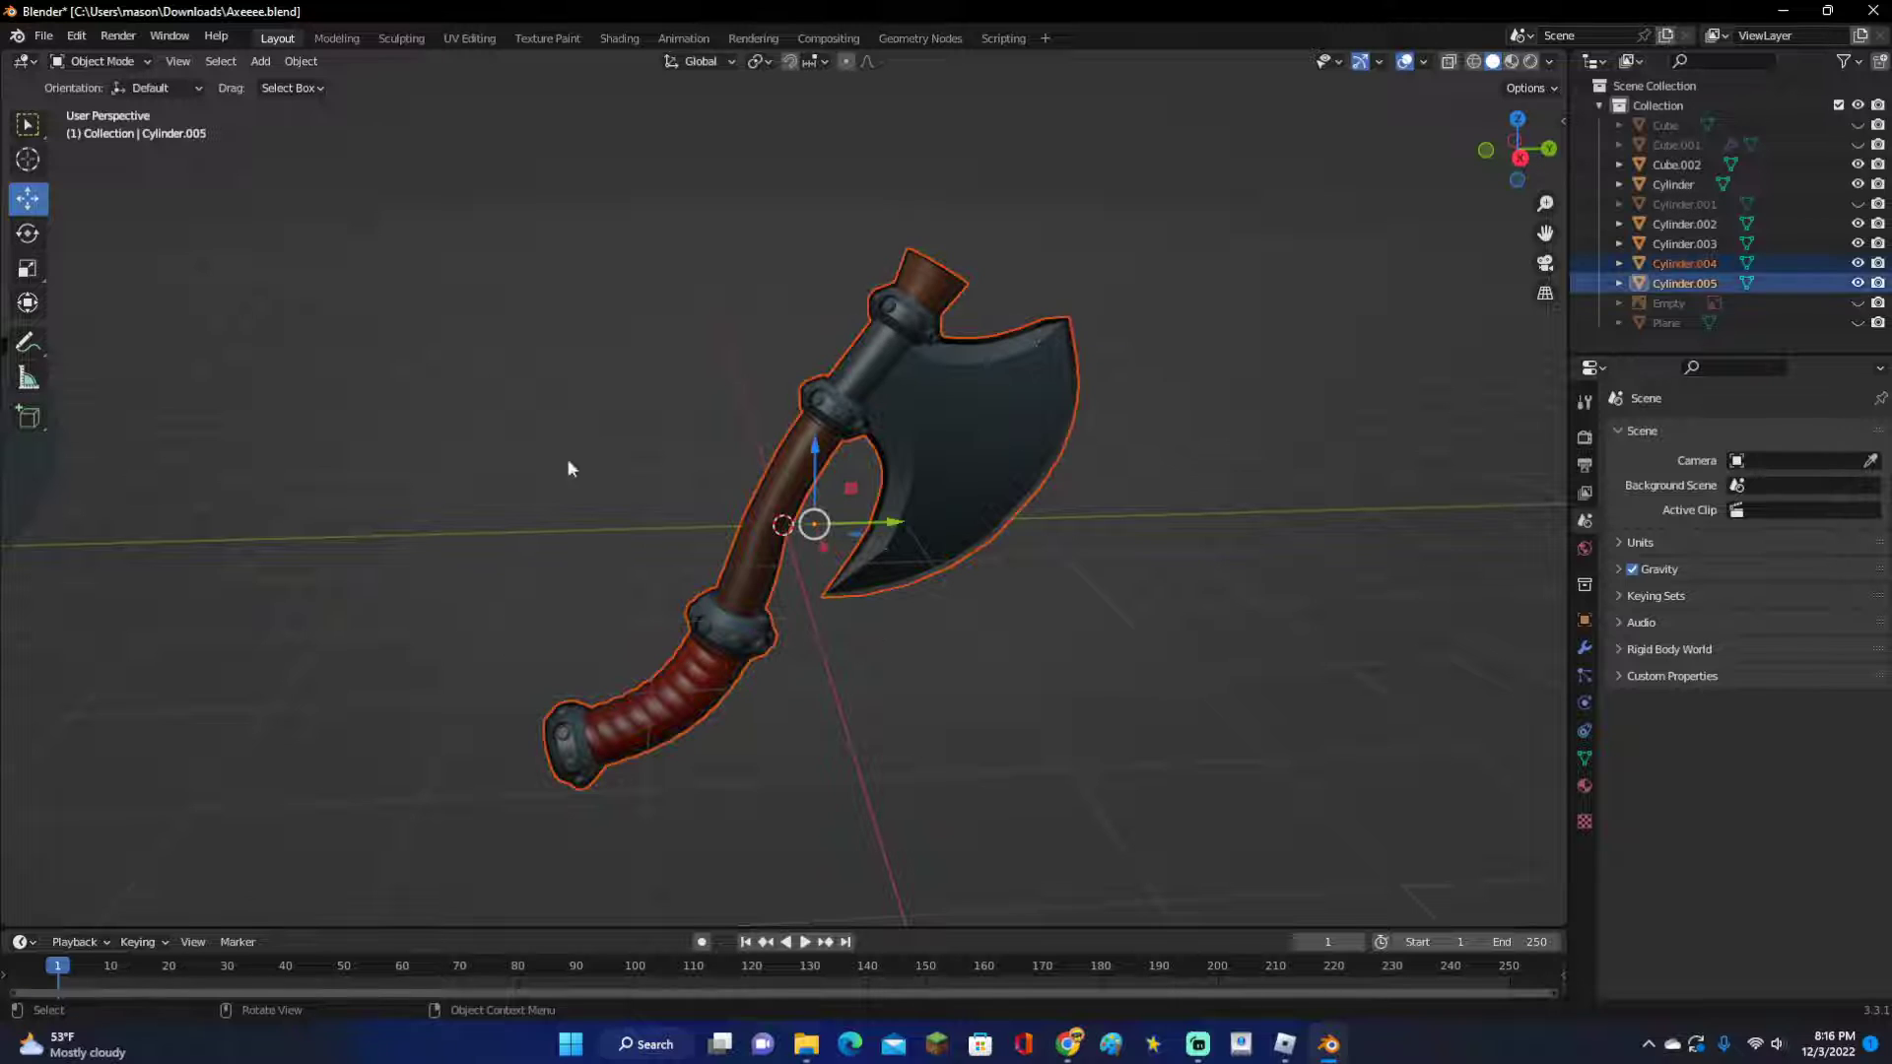
left_click(1521, 158)
Check the axe once more in material preview shading and return to solid shading.
left_click(1512, 61)
middle_click_drag(1368, 343, 1387, 376)
left_click(1493, 62)
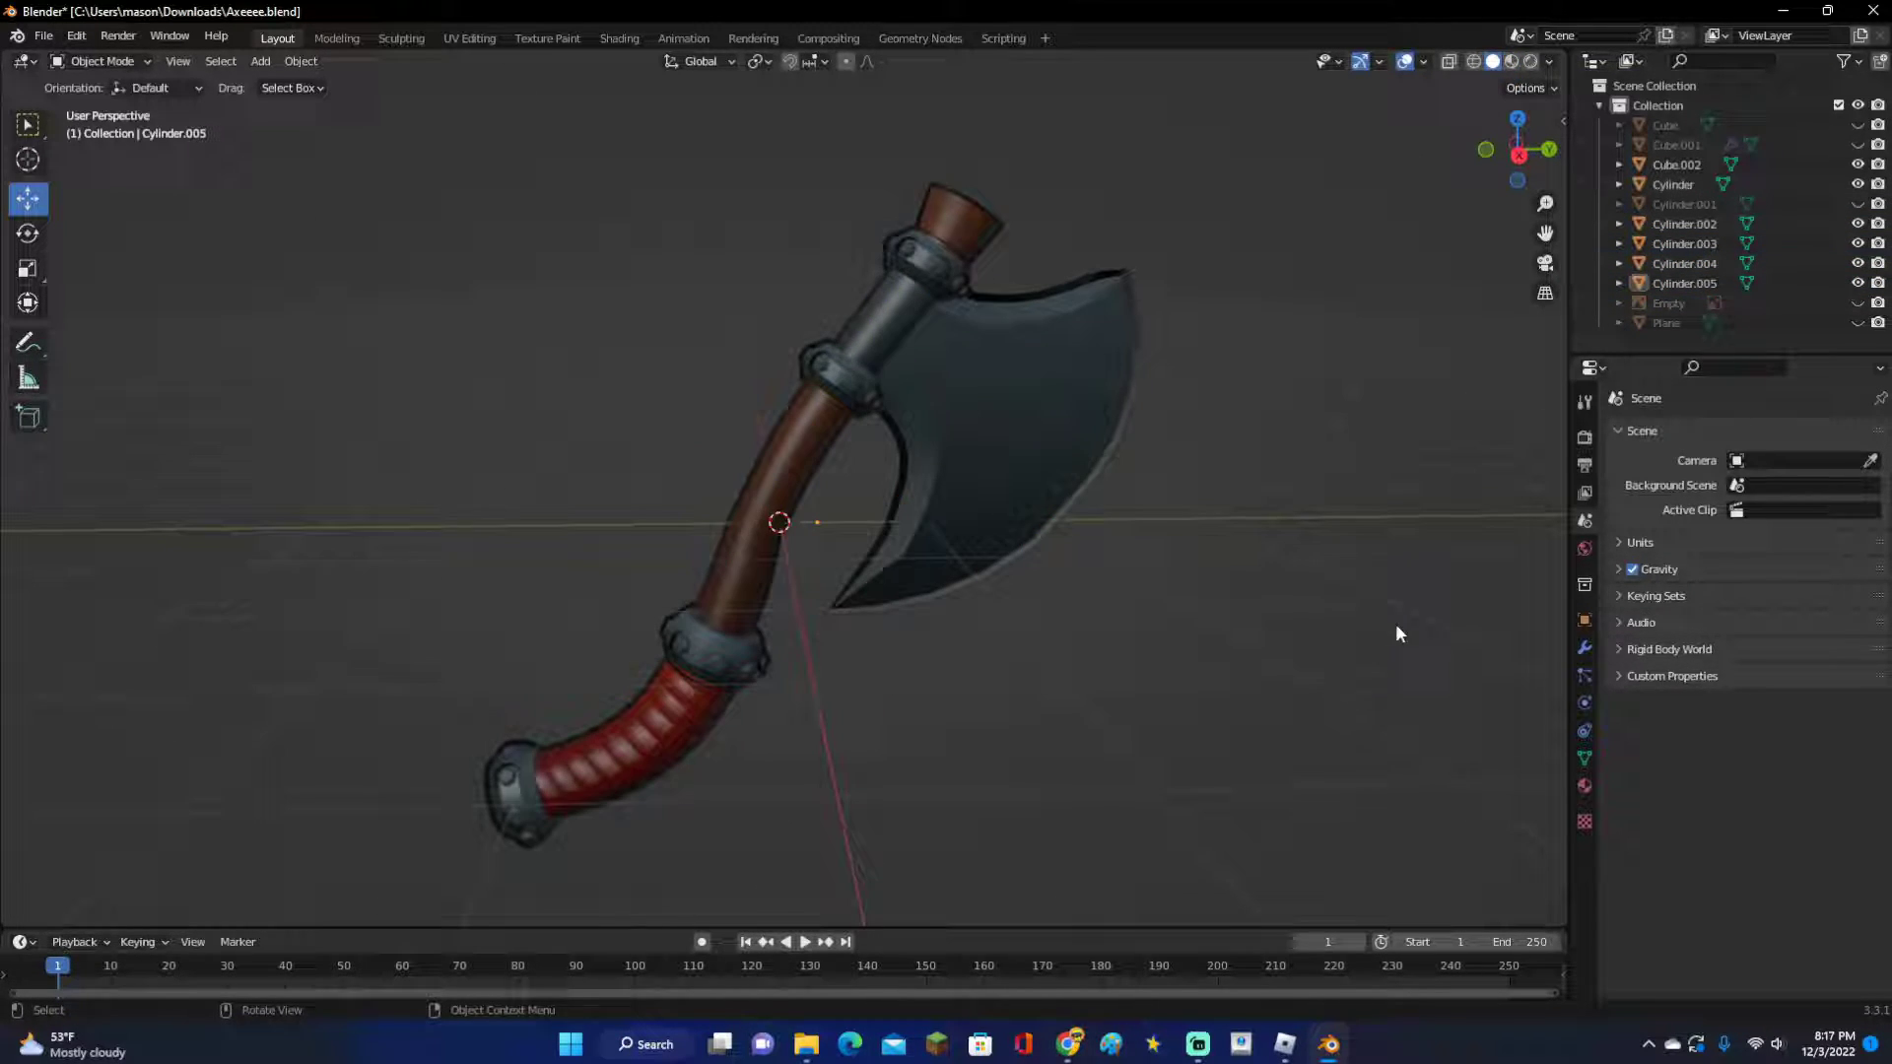
Select the axe's outline shell near the collar above the red grip.
mouse_move(1396, 627)
middle_mouse_down()
mouse_move(1172, 589)
mouse_move(1293, 647)
middle_mouse_up()
scroll(1004, 519, "up", 3)
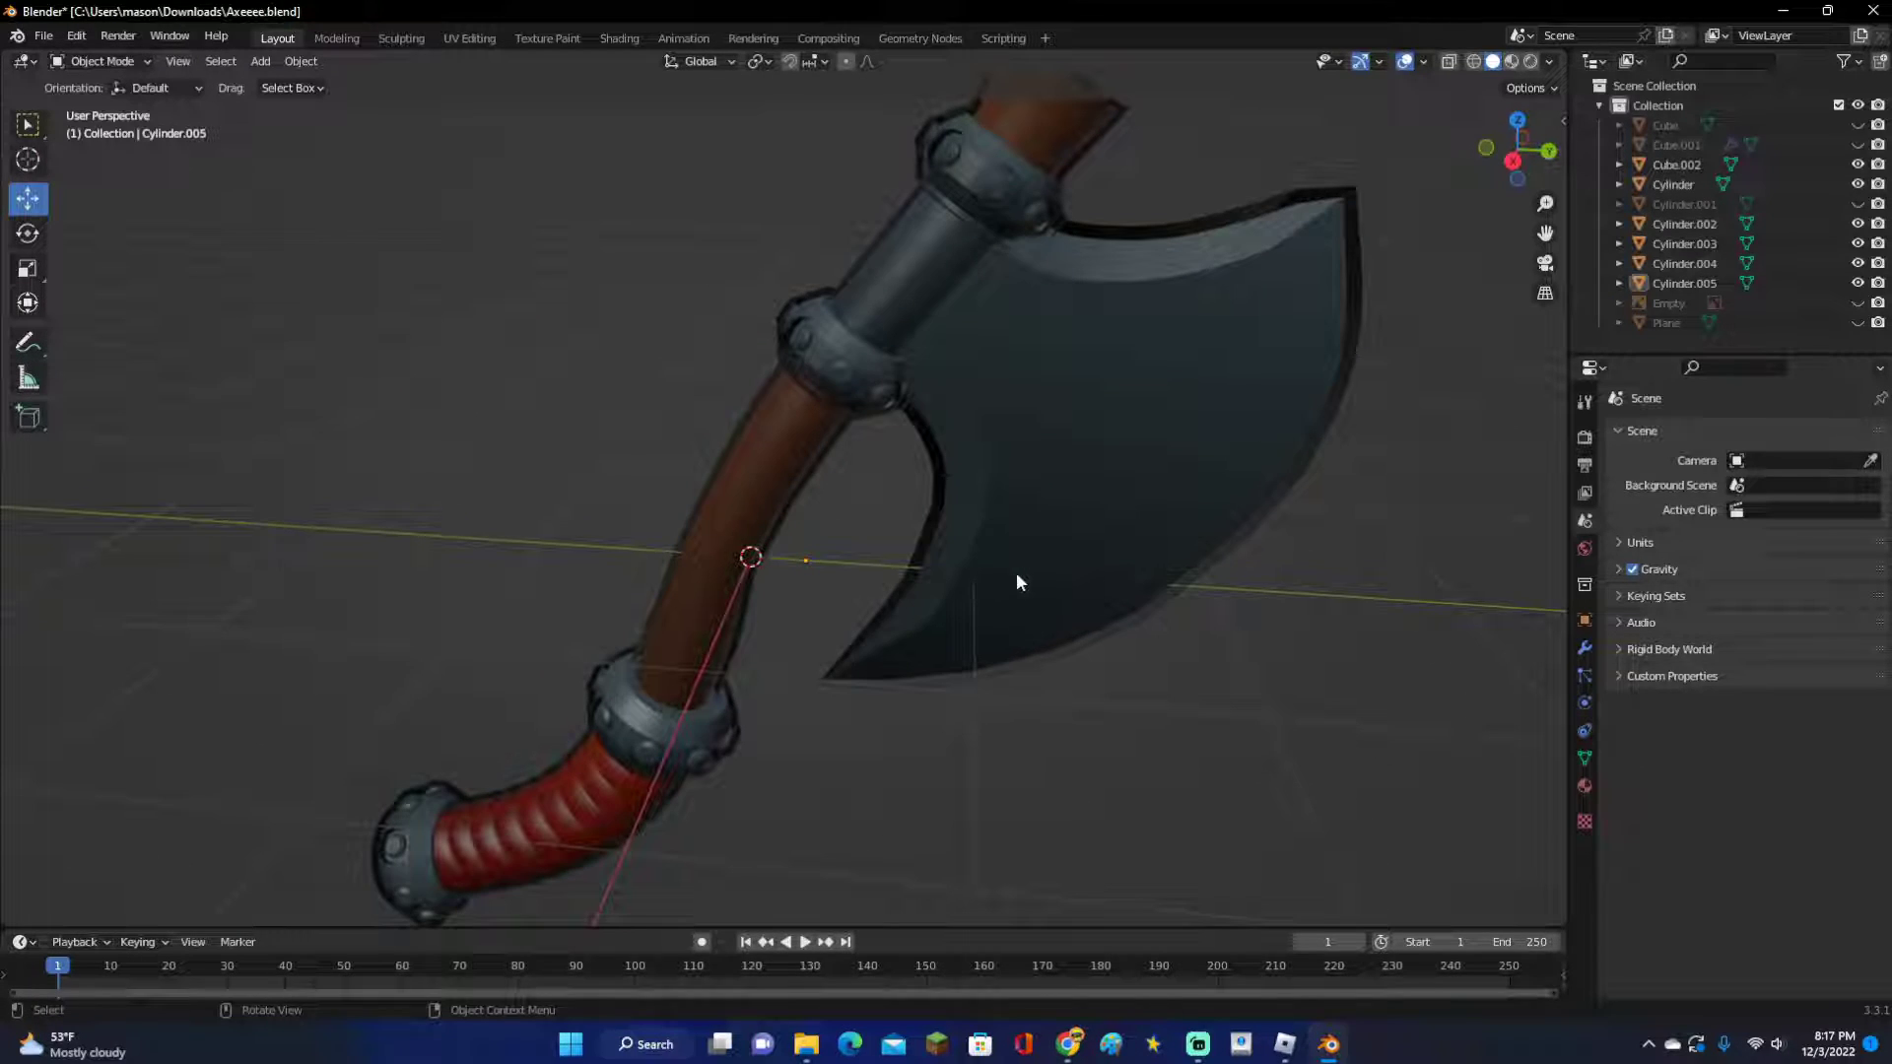
middle_click_drag(1018, 578, 1056, 491)
scroll(962, 741, "up", 3)
middle_click_drag(950, 757, 913, 570)
key("Tab")
left_click(877, 478)
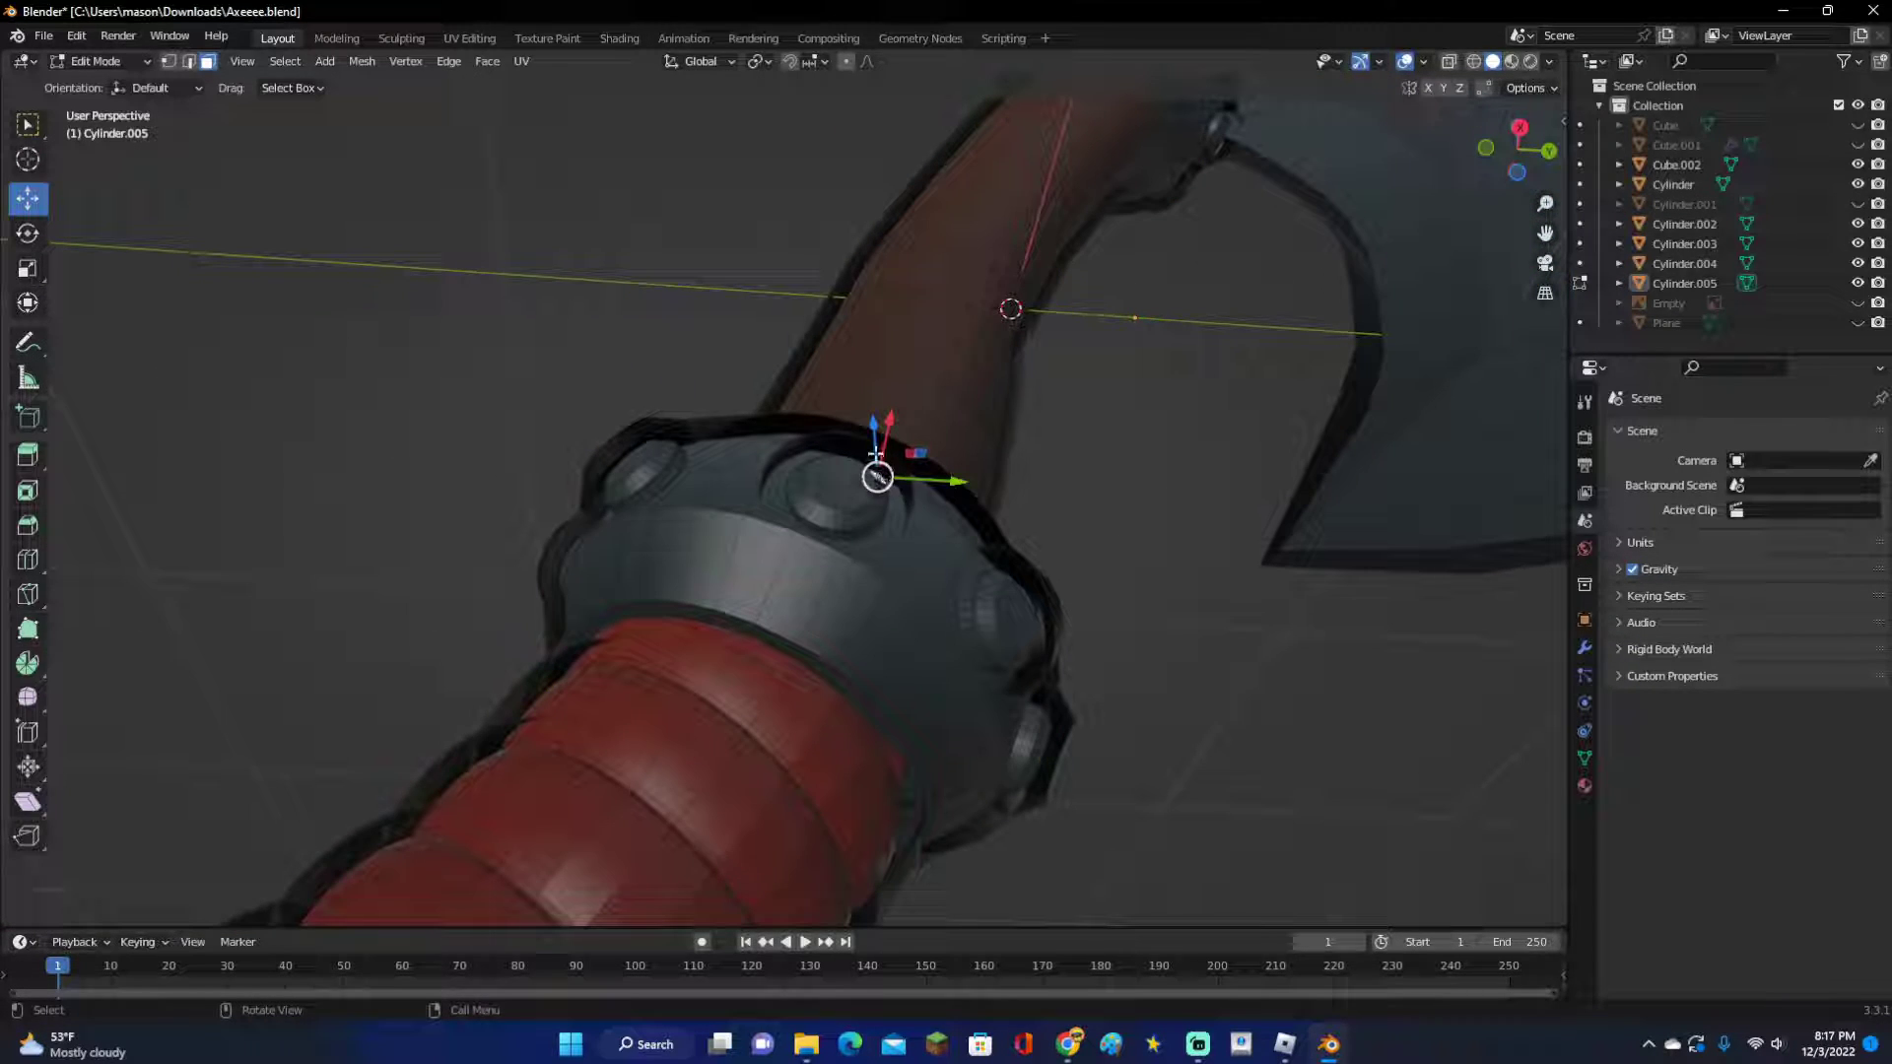
key("Tab")
left_click(880, 404)
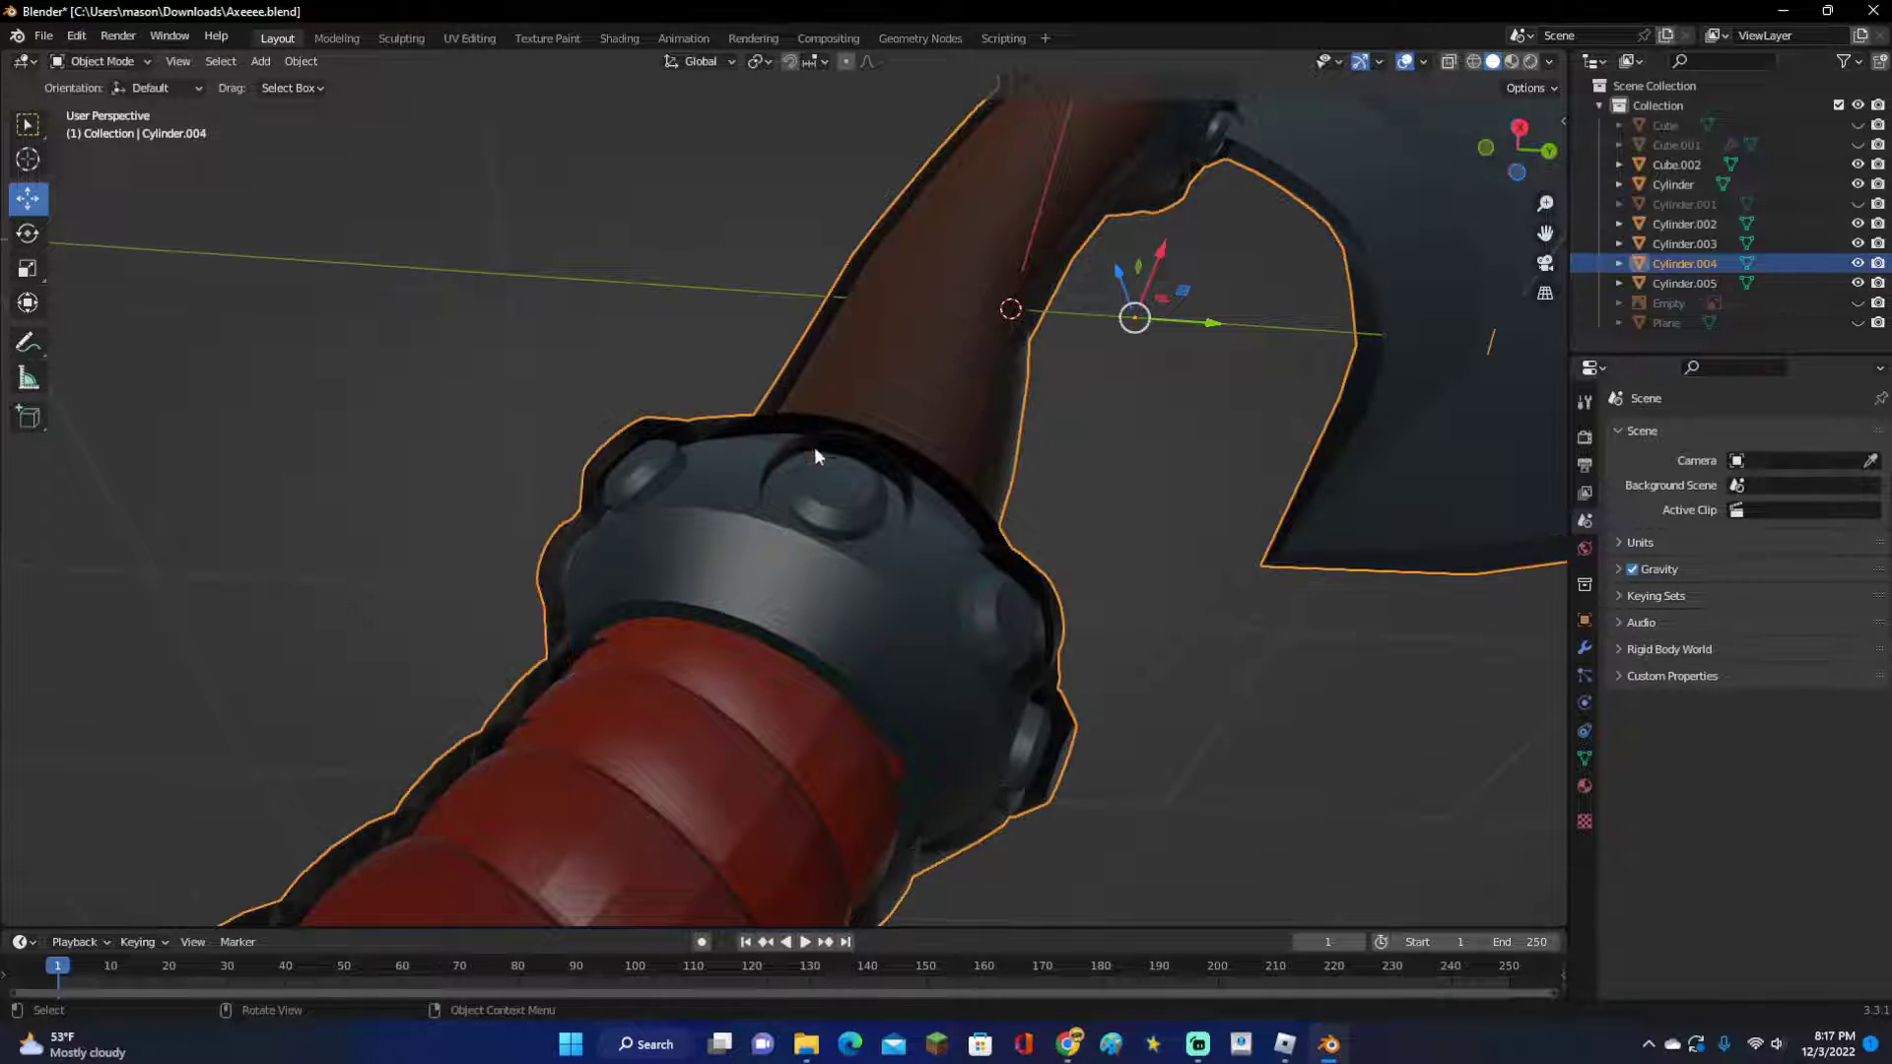
Try scaling down the outline piece around one rivet on the collar above the red grip.
key("Tab")
left_click(856, 462)
key("ctrl+l")
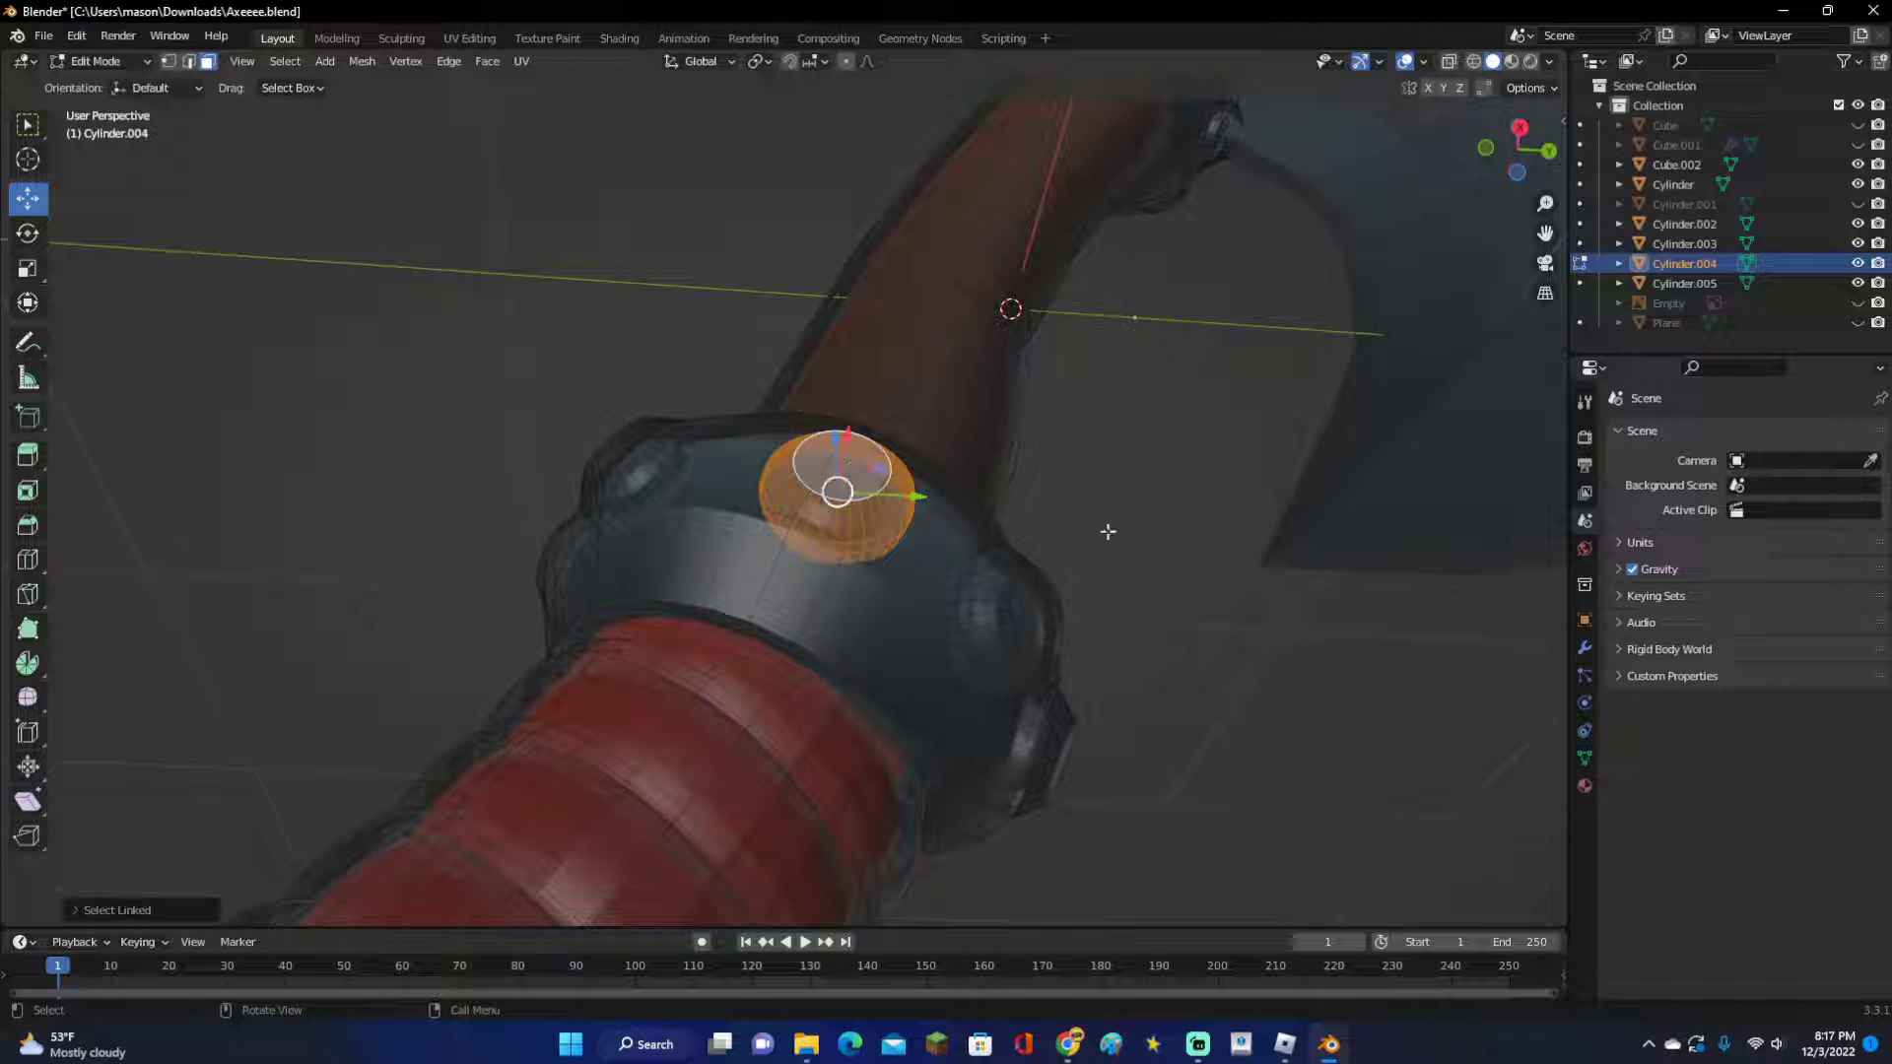
key("s")
left_click(1033, 526)
key("Tab")
left_click(1067, 491)
Undo the scaling of the rivet's outline and deselect the shell.
key("ctrl+z")
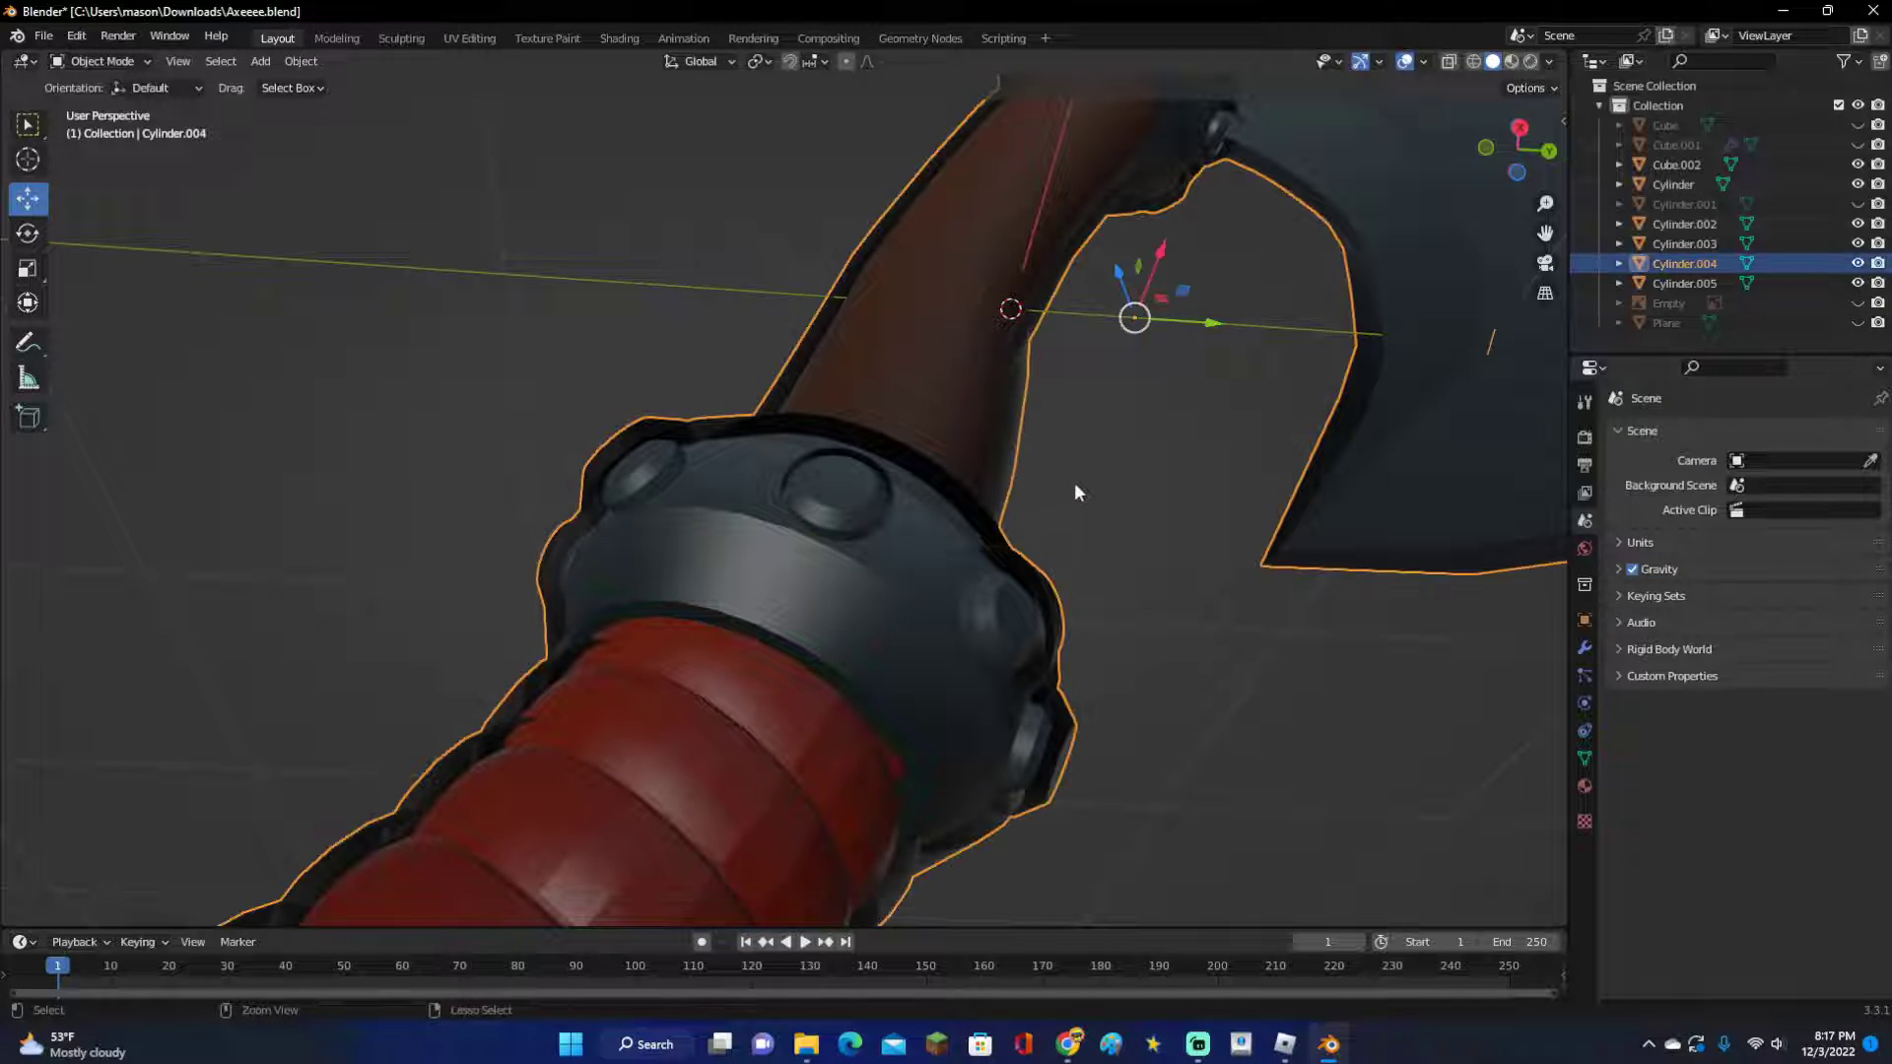
key("ctrl+z")
key("ctrl+z")
left_click(1083, 477)
key("Tab")
left_click(1096, 475)
Select all linked faces of the outline shell that surround the red grip.
scroll(1096, 475, "down", 7)
middle_click_drag(1094, 477, 1172, 653)
scroll(1022, 643, "up", 4)
scroll(1167, 603, "down", 3)
middle_click_drag(1045, 751, 1146, 530, "shift")
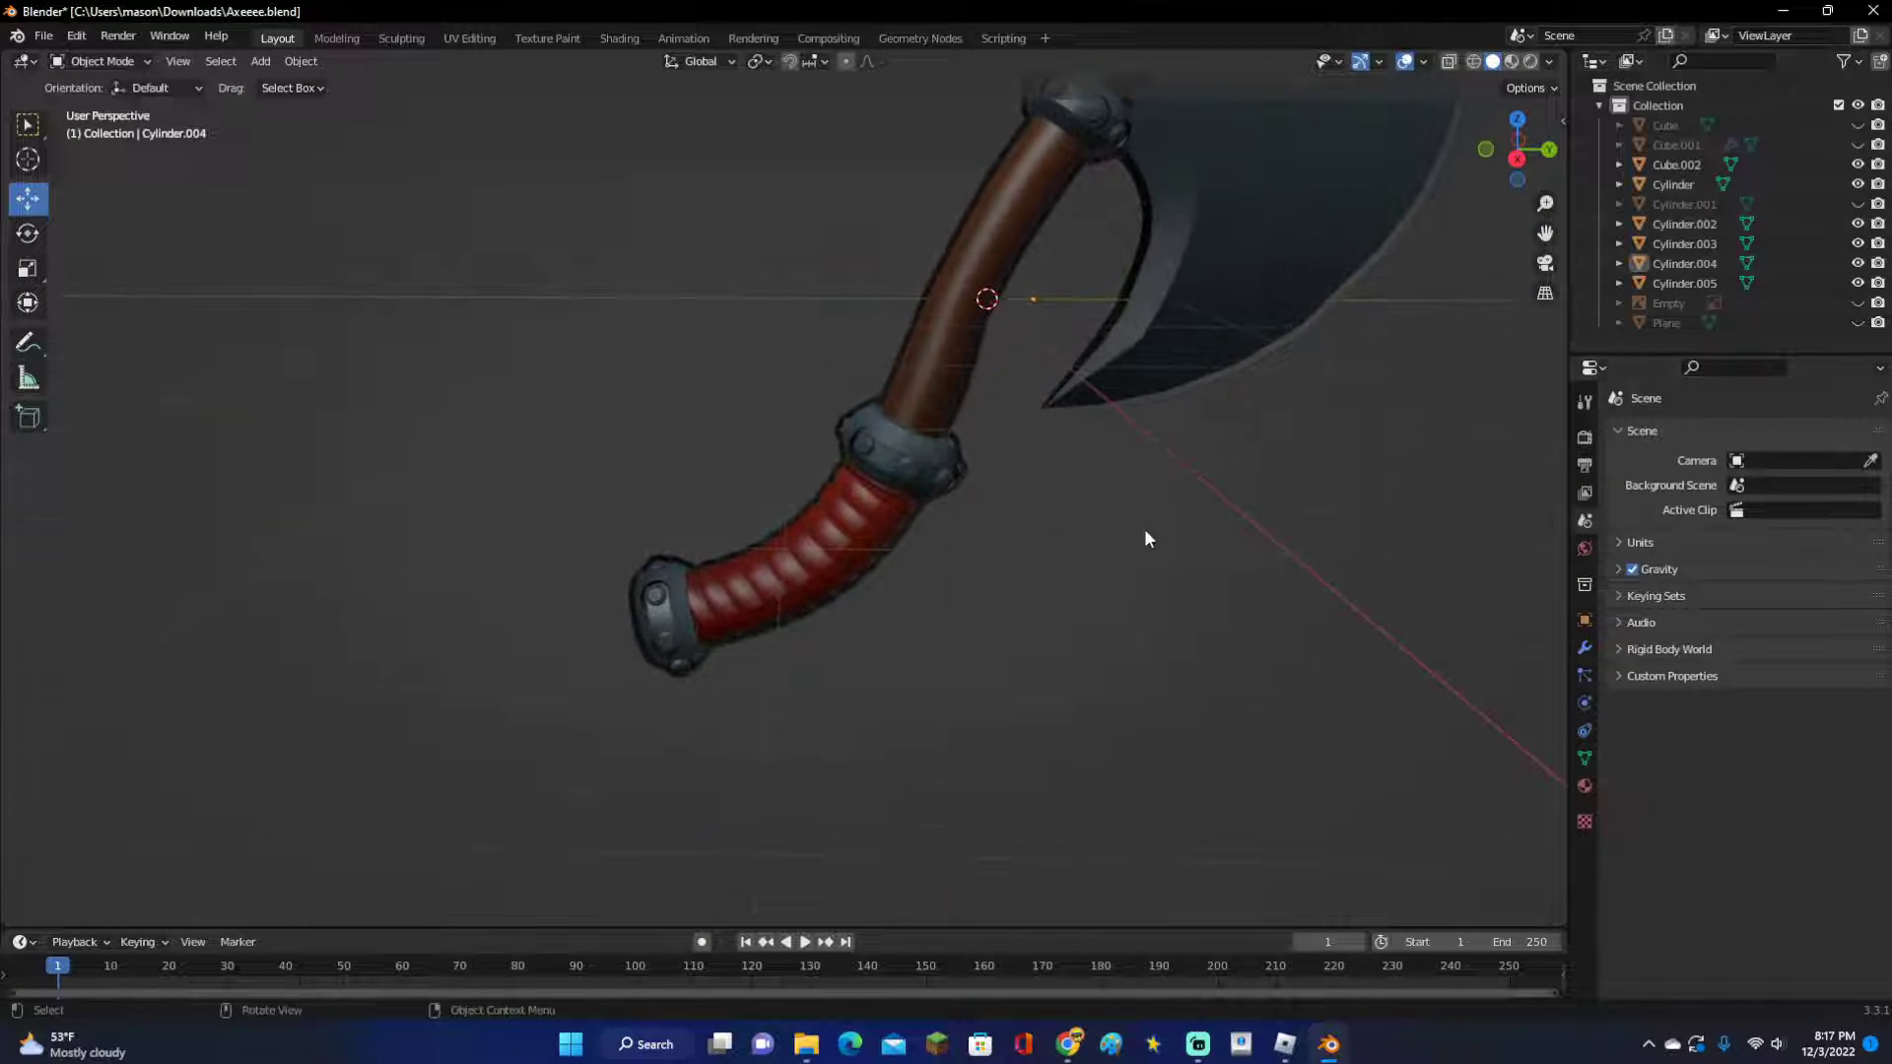
scroll(831, 650, "up", 3)
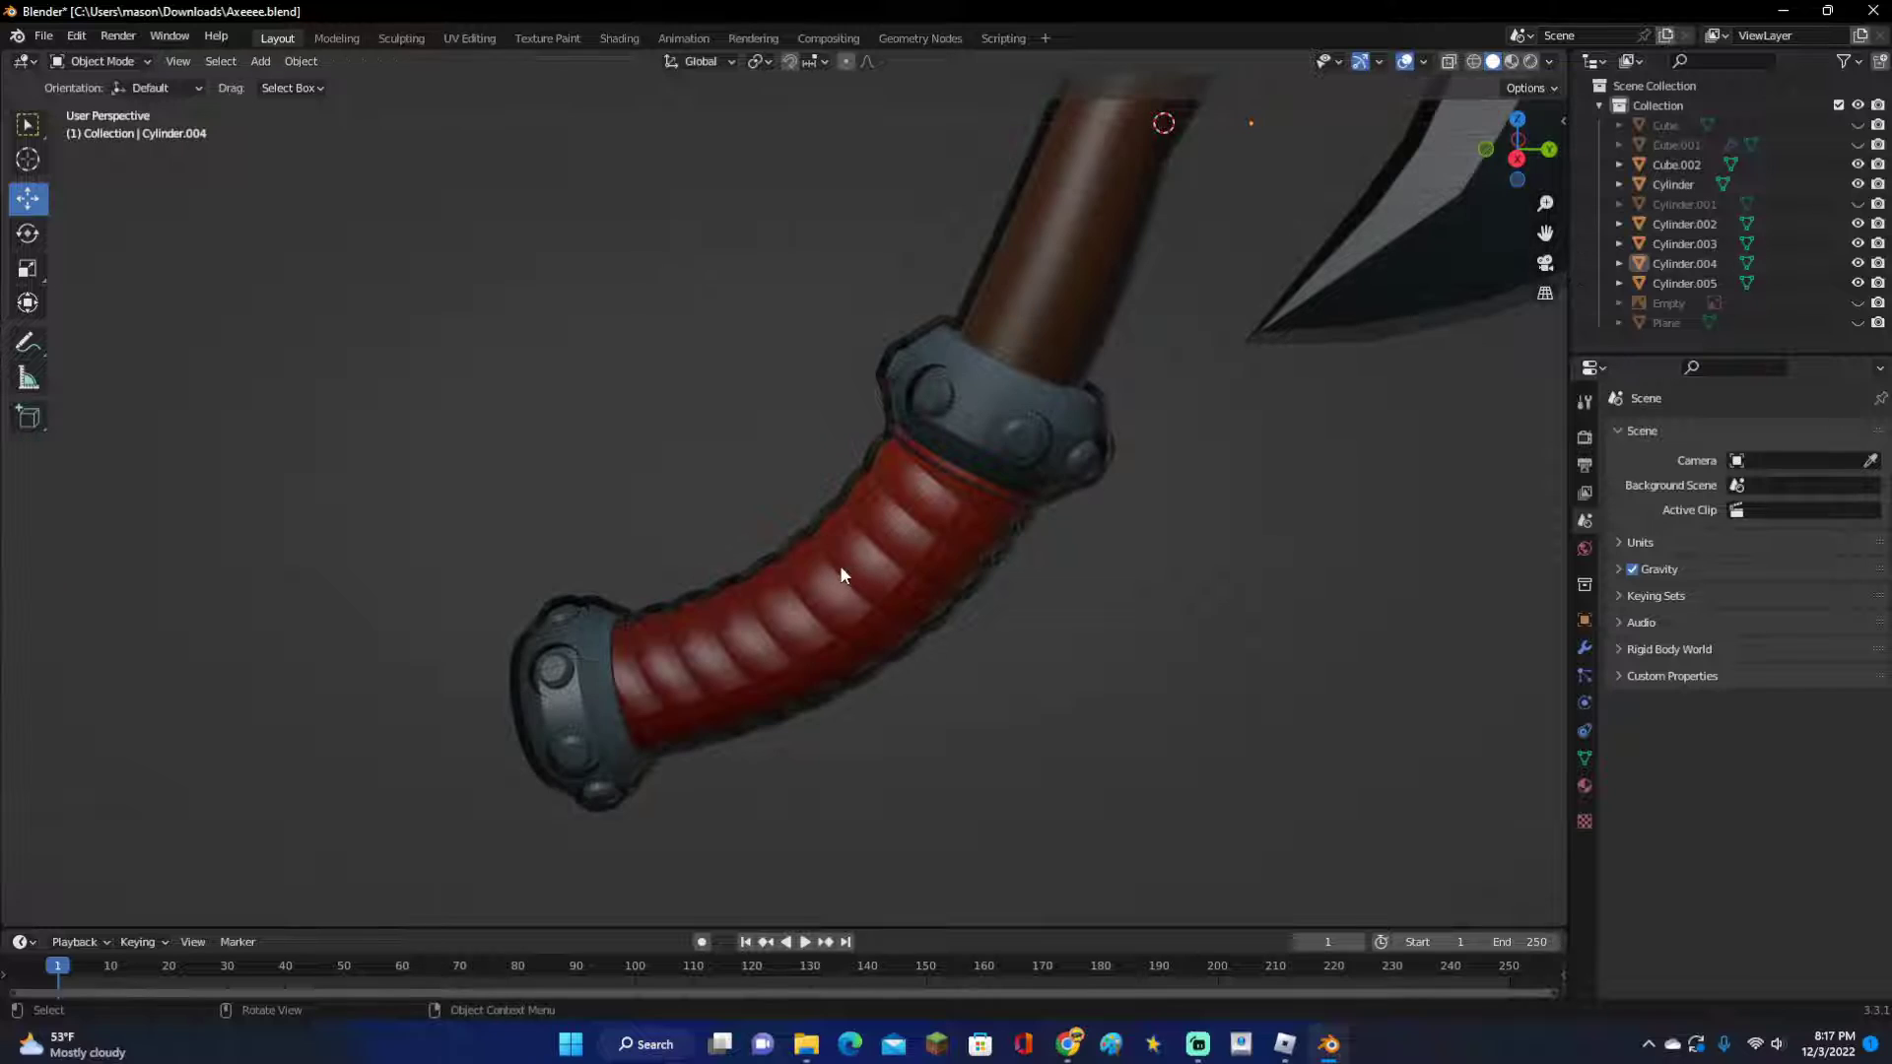
left_click(737, 578)
key("Tab")
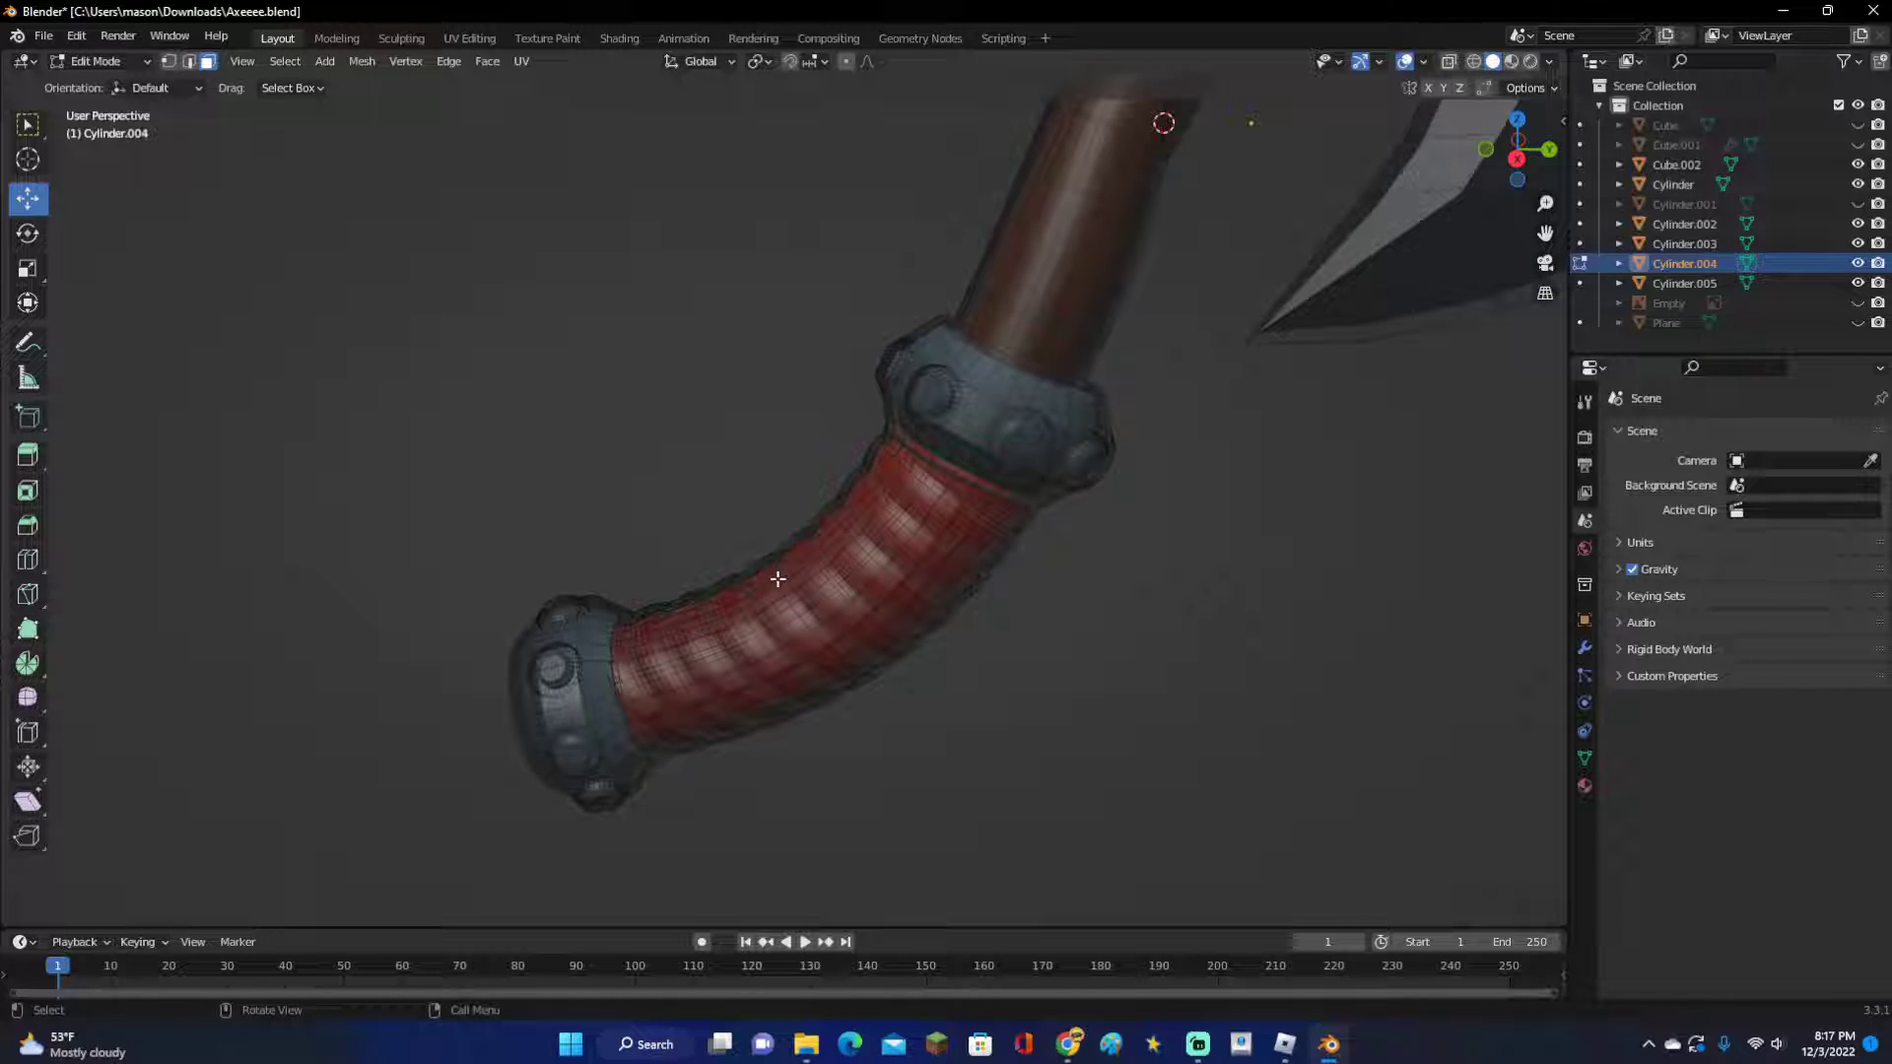
left_click(778, 578)
key("l")
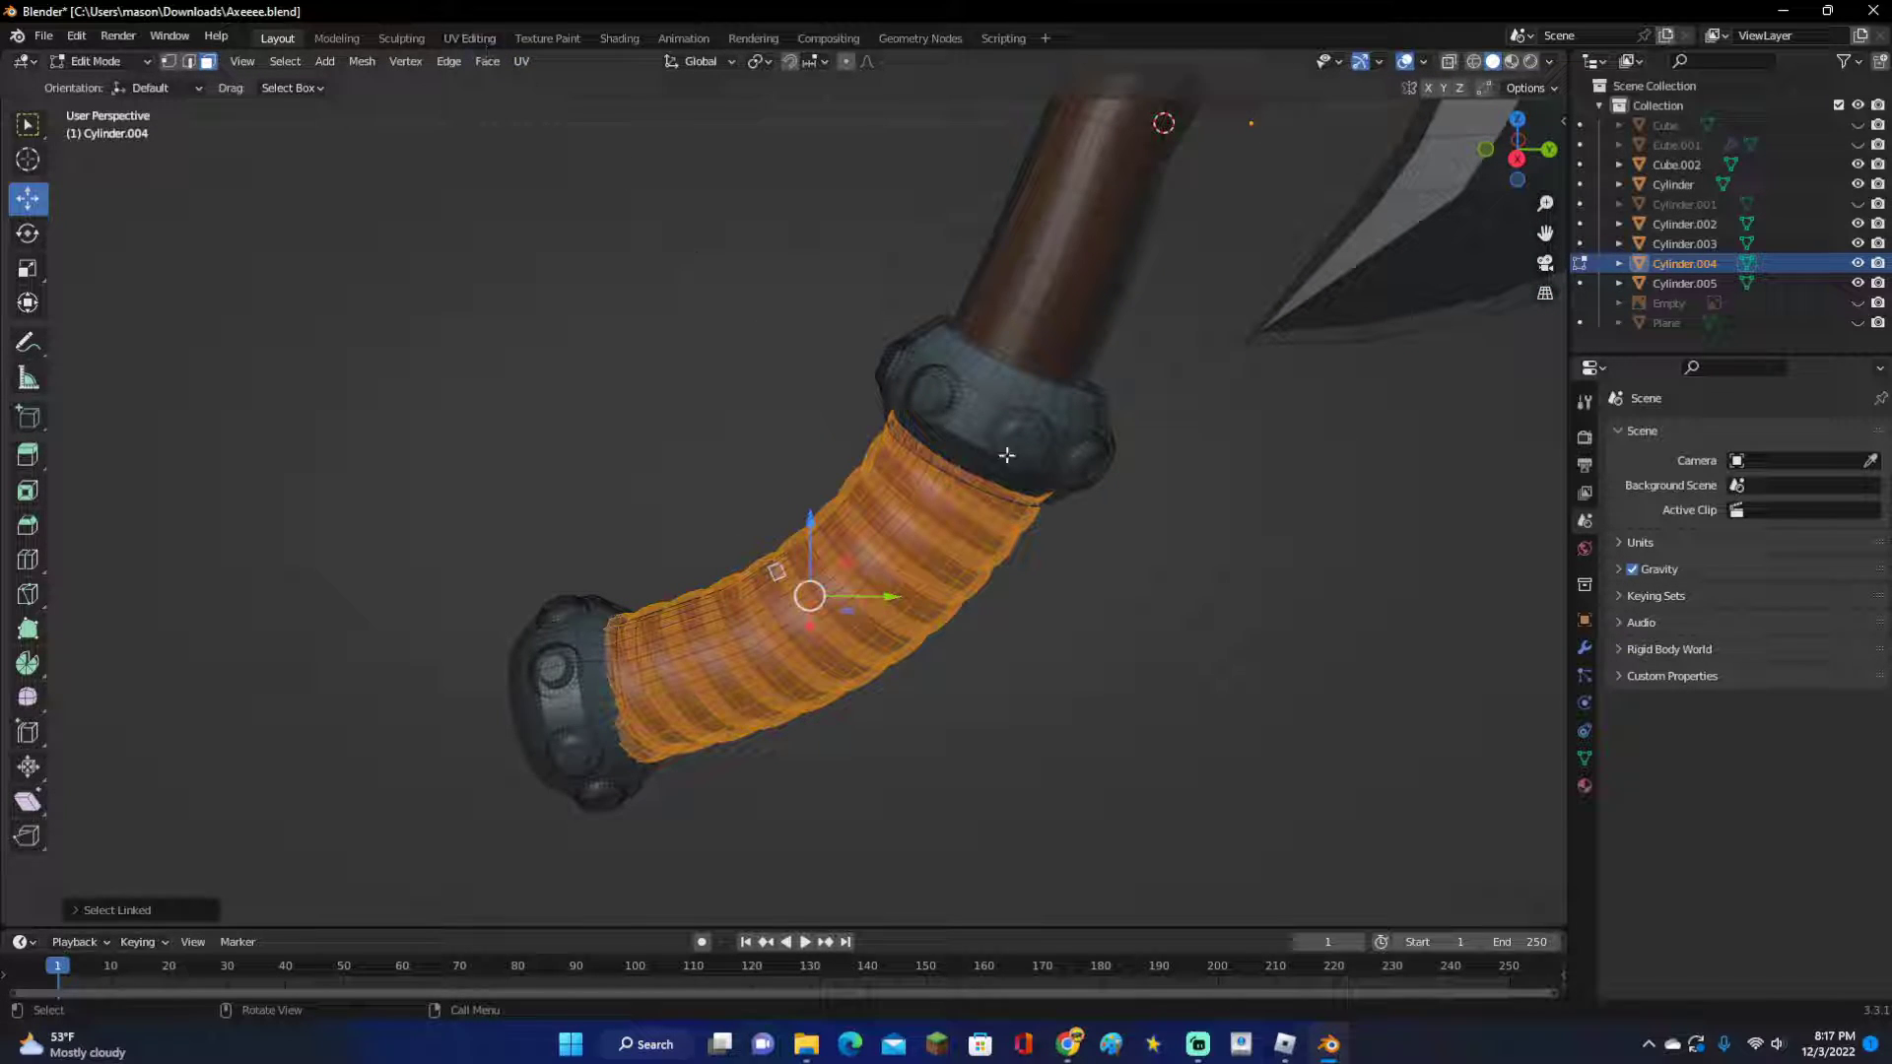
Recolour the grip's outline red by moving its UVs to a red swatch on the colour palette.
left_click(457, 38)
scroll(649, 709, "down", 1)
key("g")
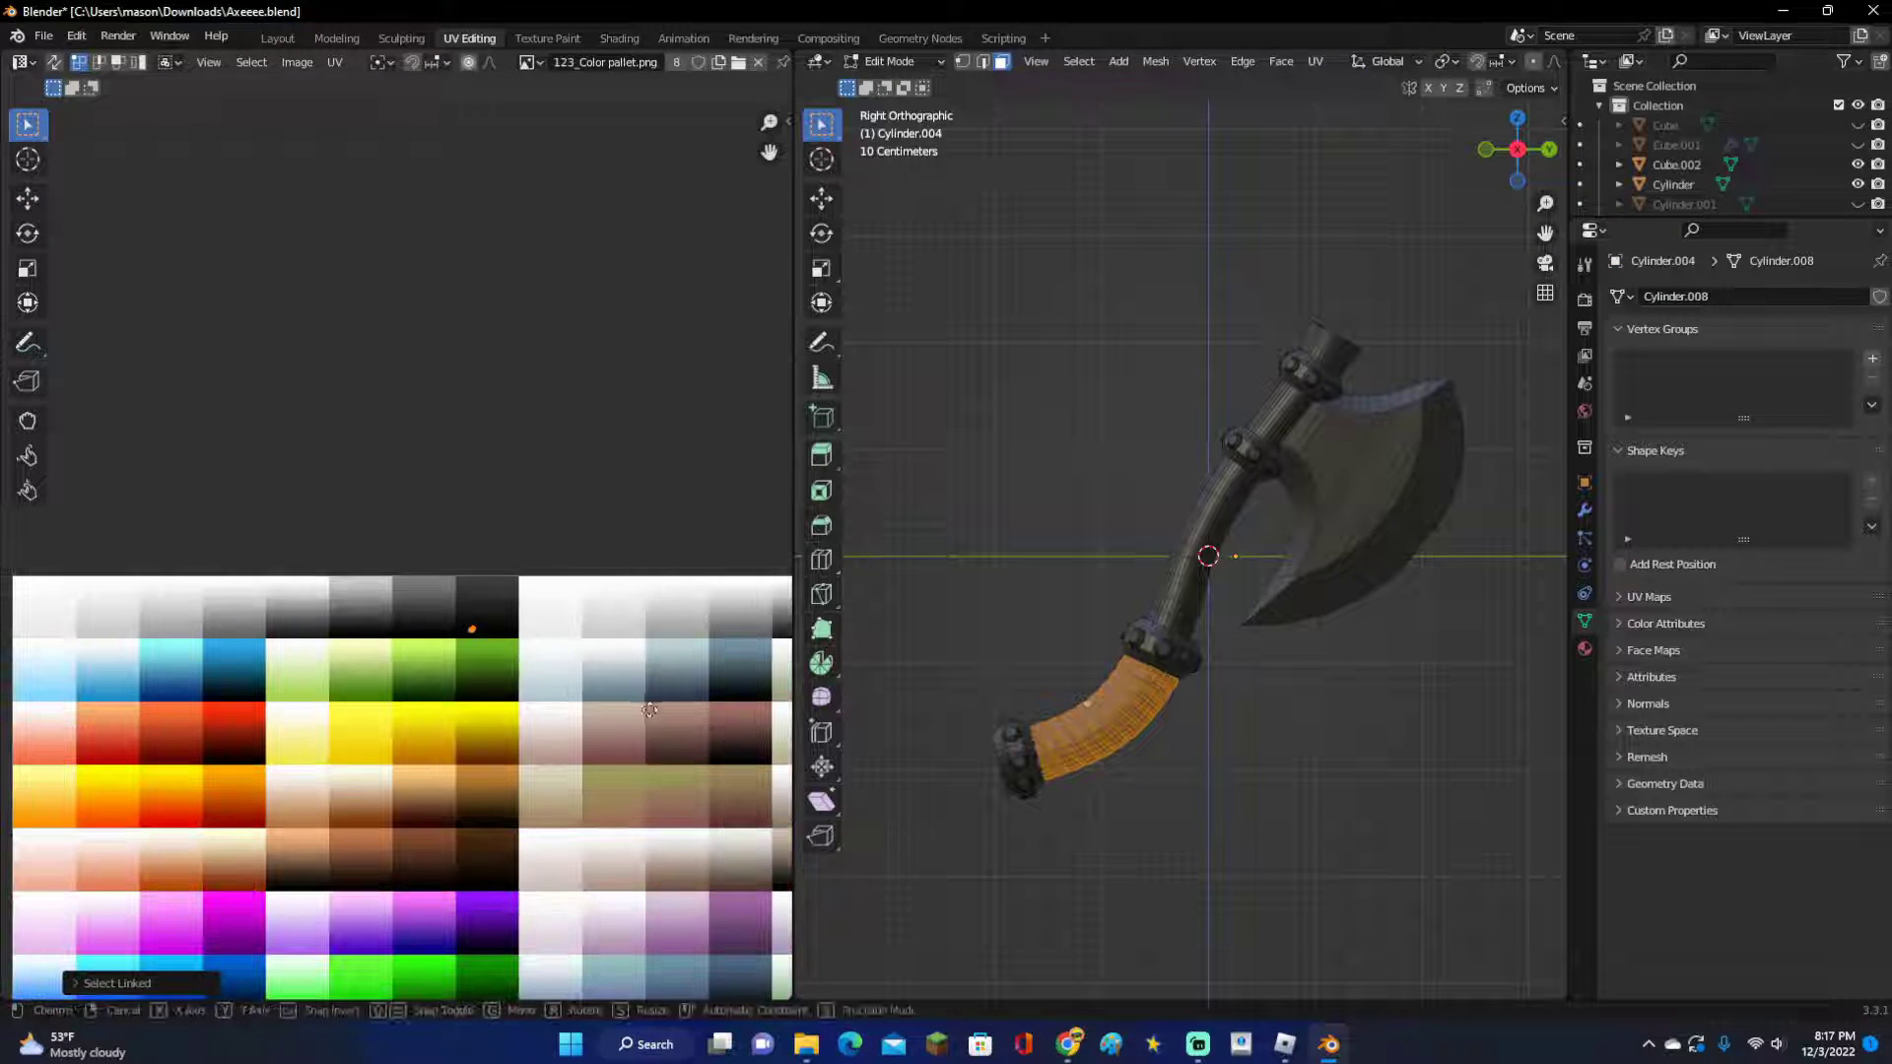
left_click(417, 759)
left_click(277, 39)
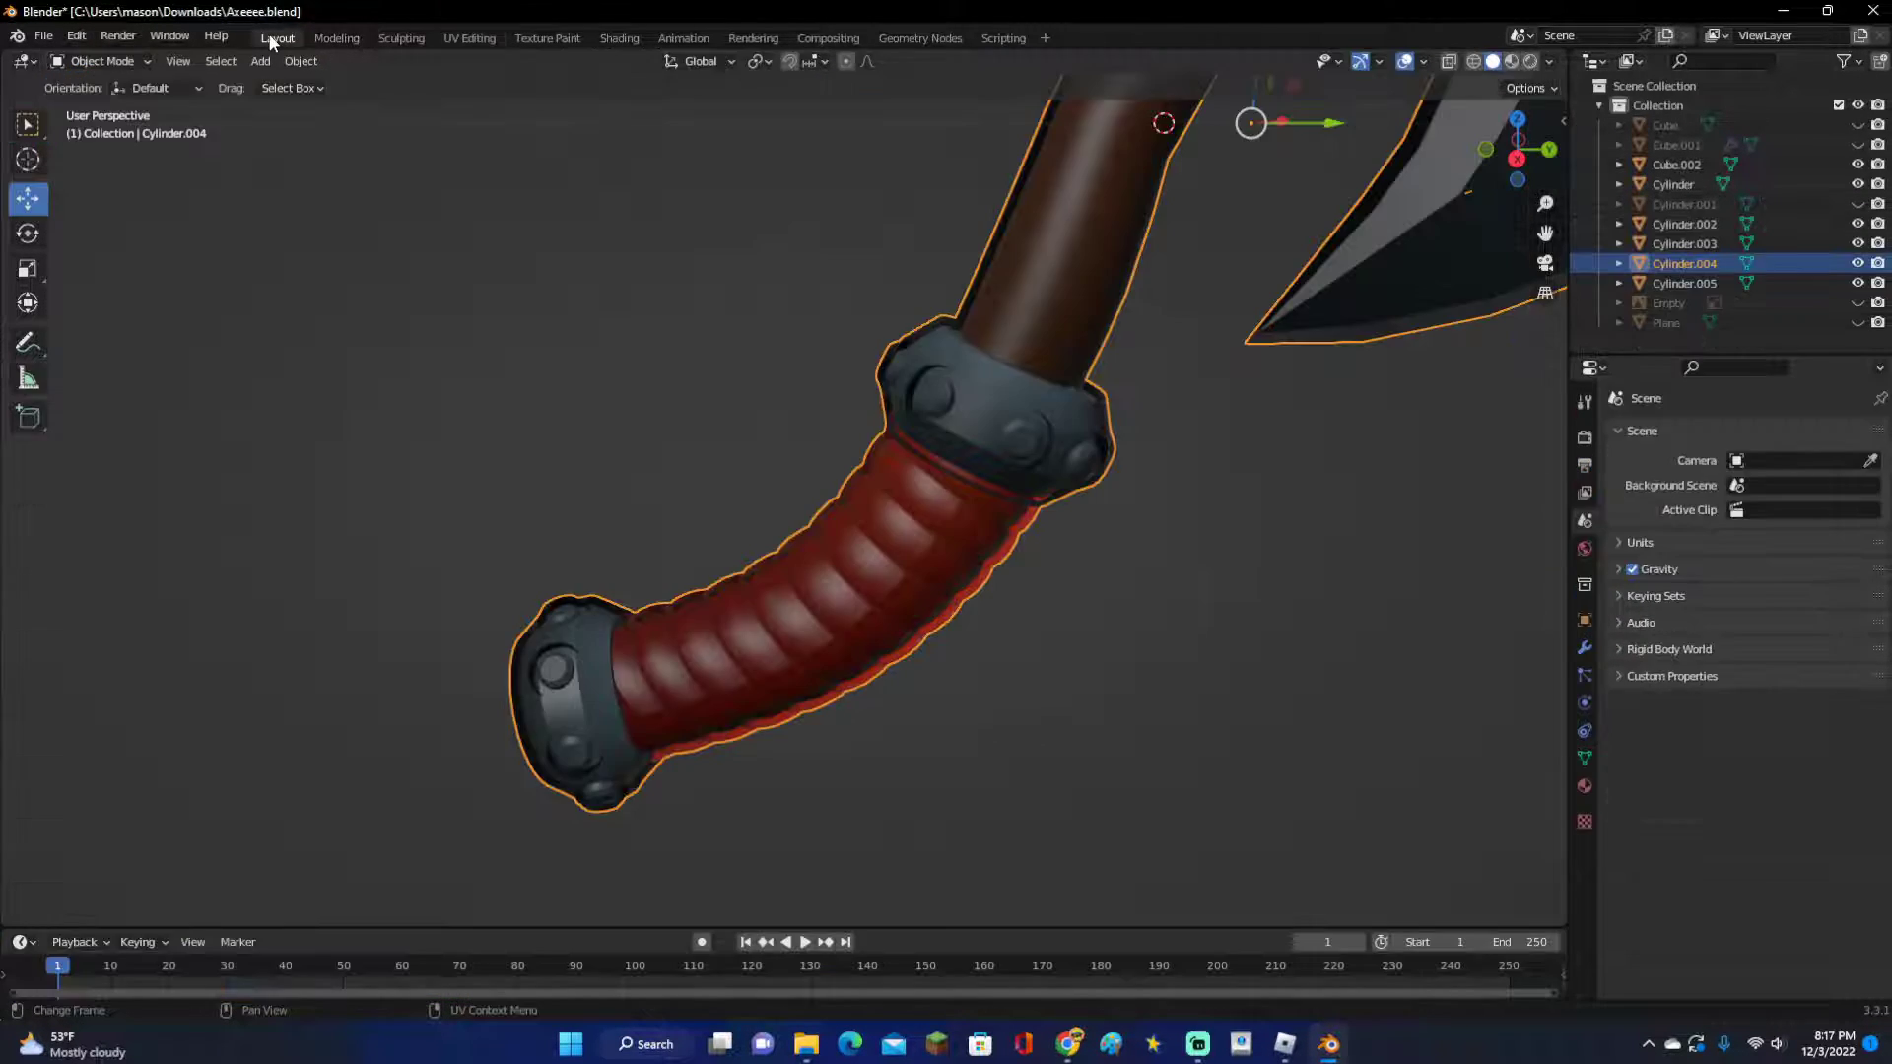
Inspect the grip's recoloured outline up close, undo the recolouring and clear the selection.
left_click(630, 334)
middle_click_drag(630, 334, 946, 394)
scroll(978, 468, "up", 5)
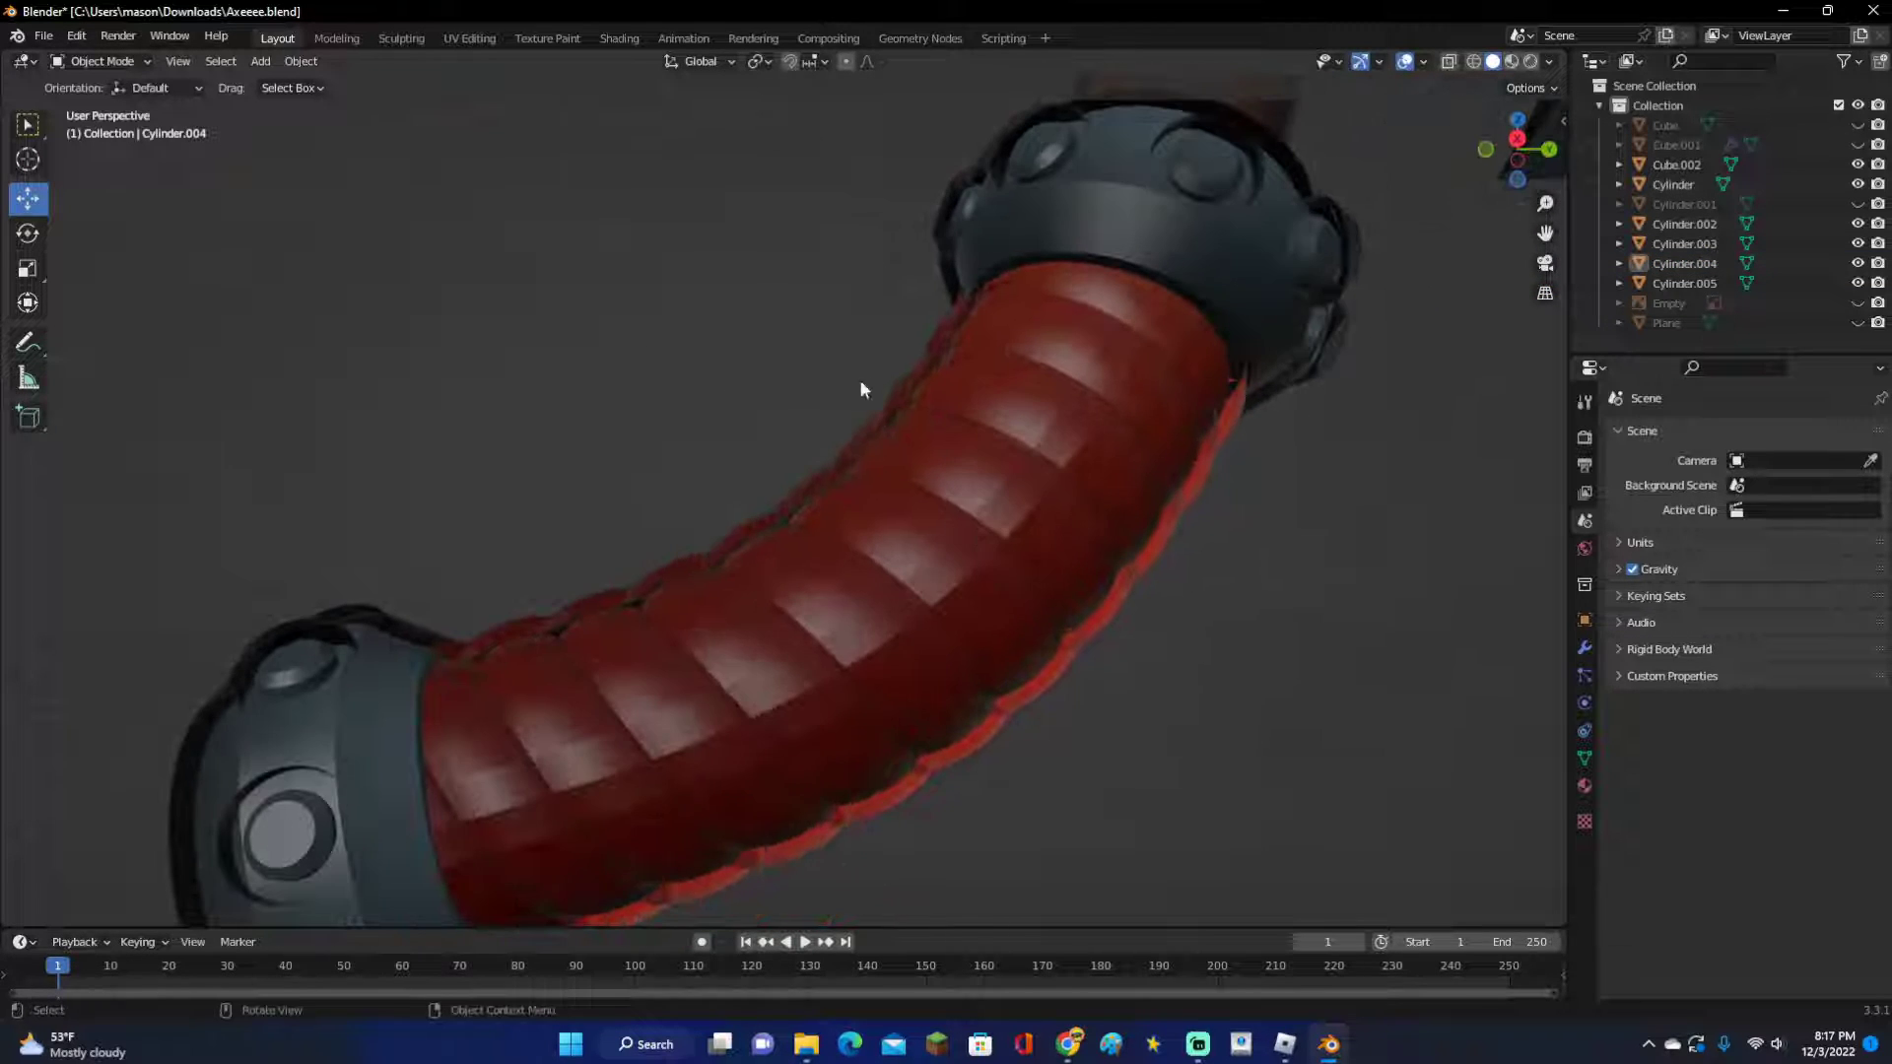
scroll(1121, 485, "down", 6)
middle_click_drag(1120, 488, 1007, 565)
scroll(1127, 613, "down", 4)
key("ctrl+z")
key("ctrl+z")
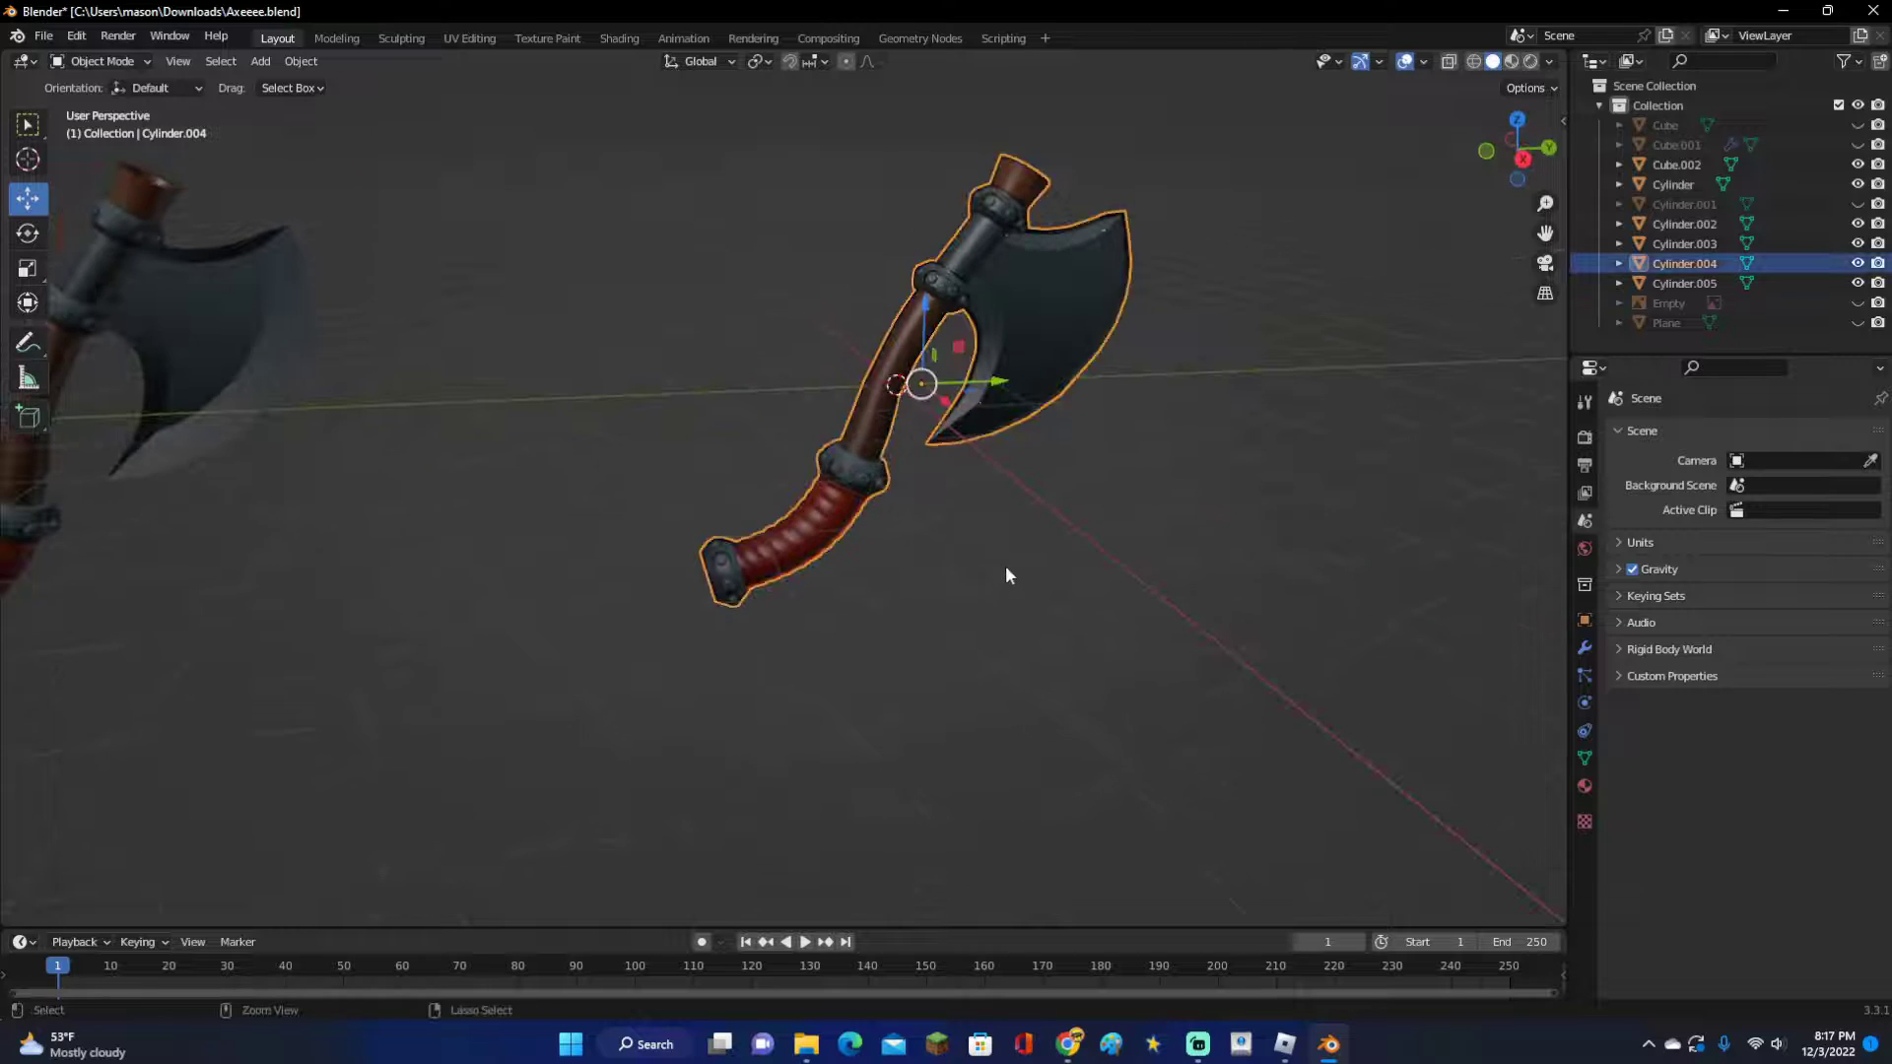
key("Tab")
scroll(1048, 550, "up", 4)
left_click(1066, 557)
Recalculate the normals to the outside on the blade of the axe without an outline.
scroll(1066, 558, "down", 6)
left_click(399, 423)
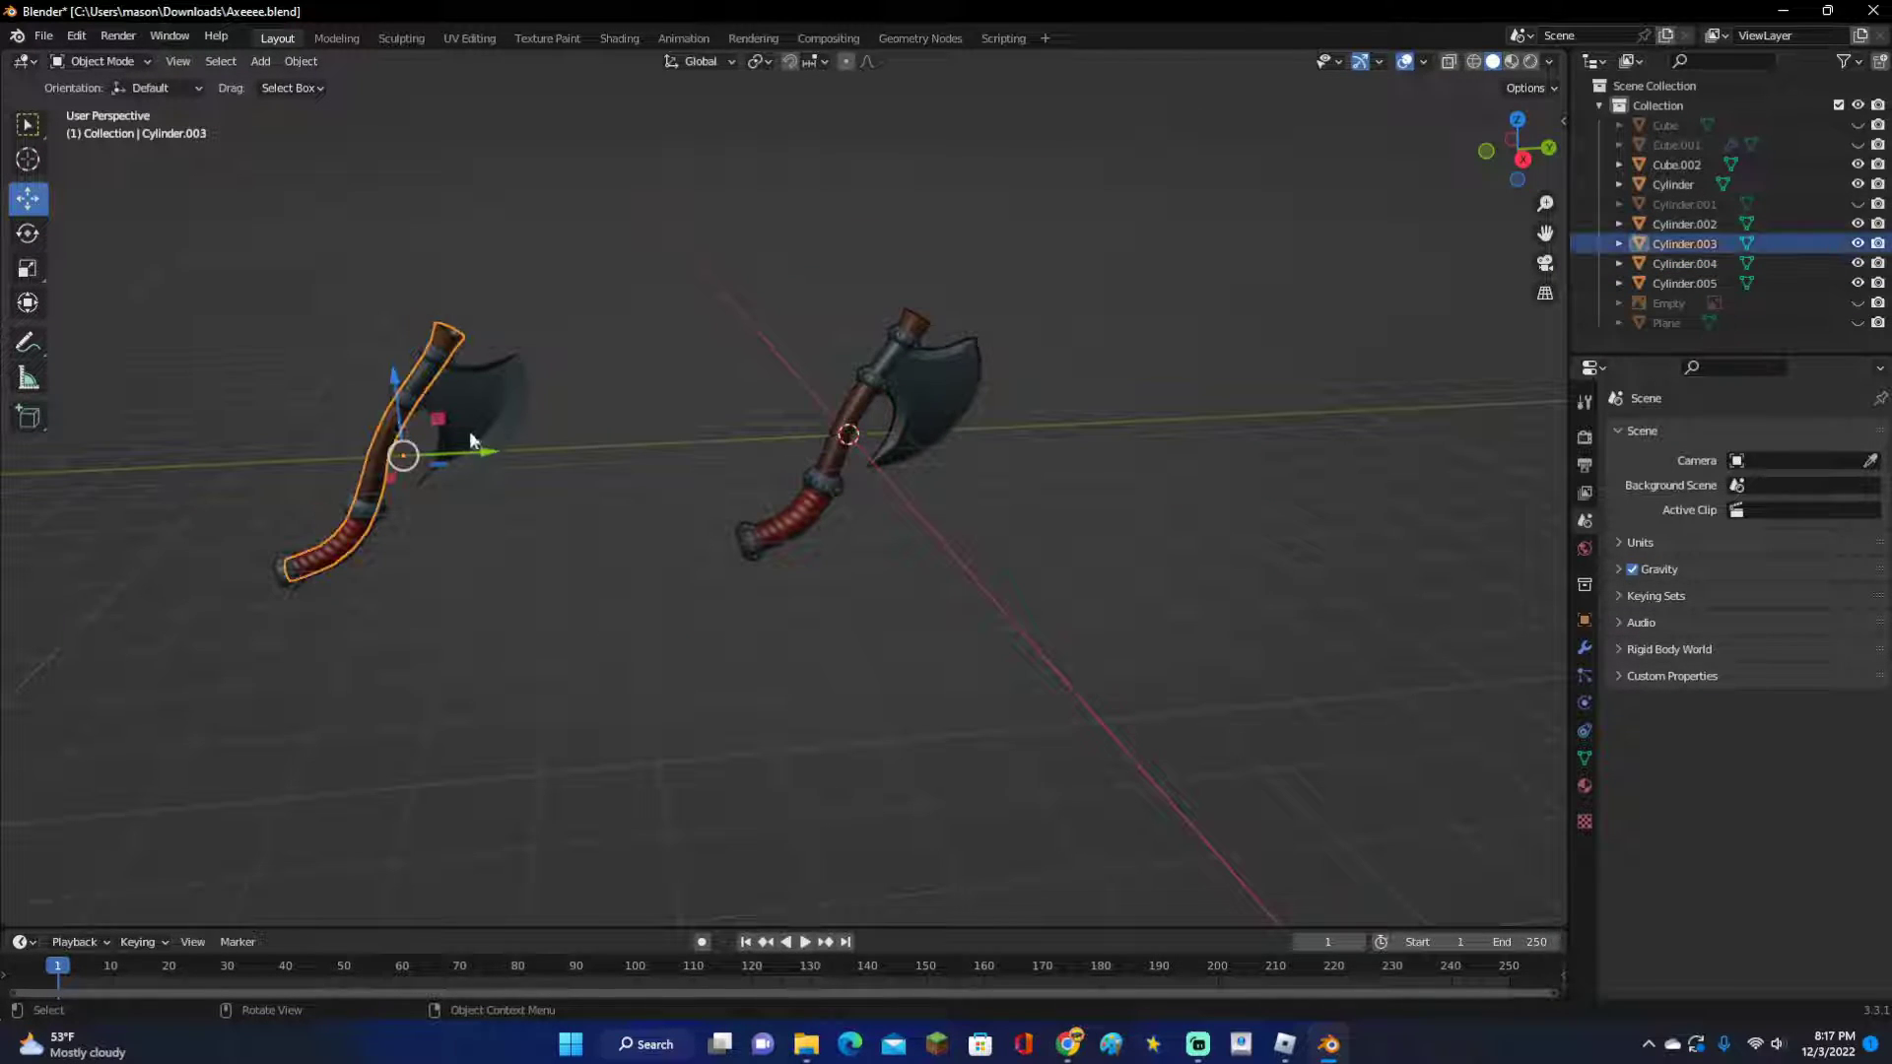
left_click(500, 400)
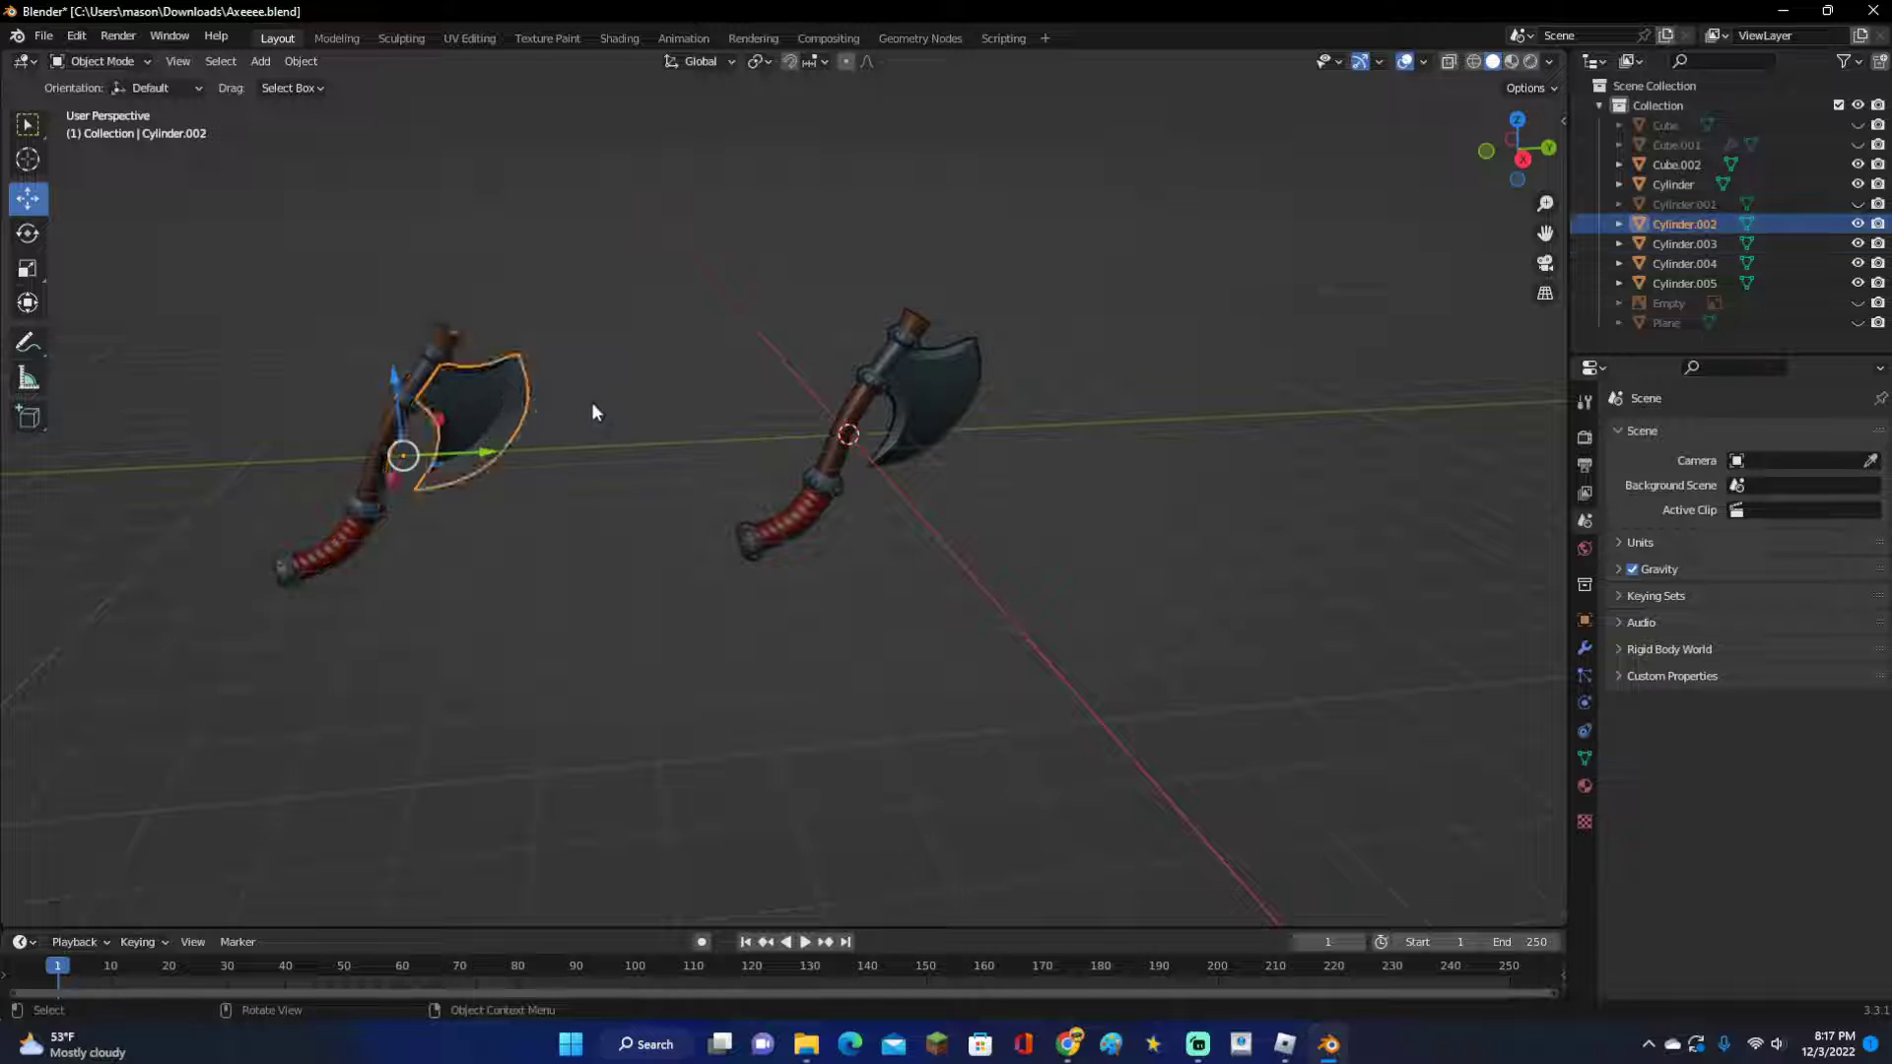
key("Tab")
key("alt+n")
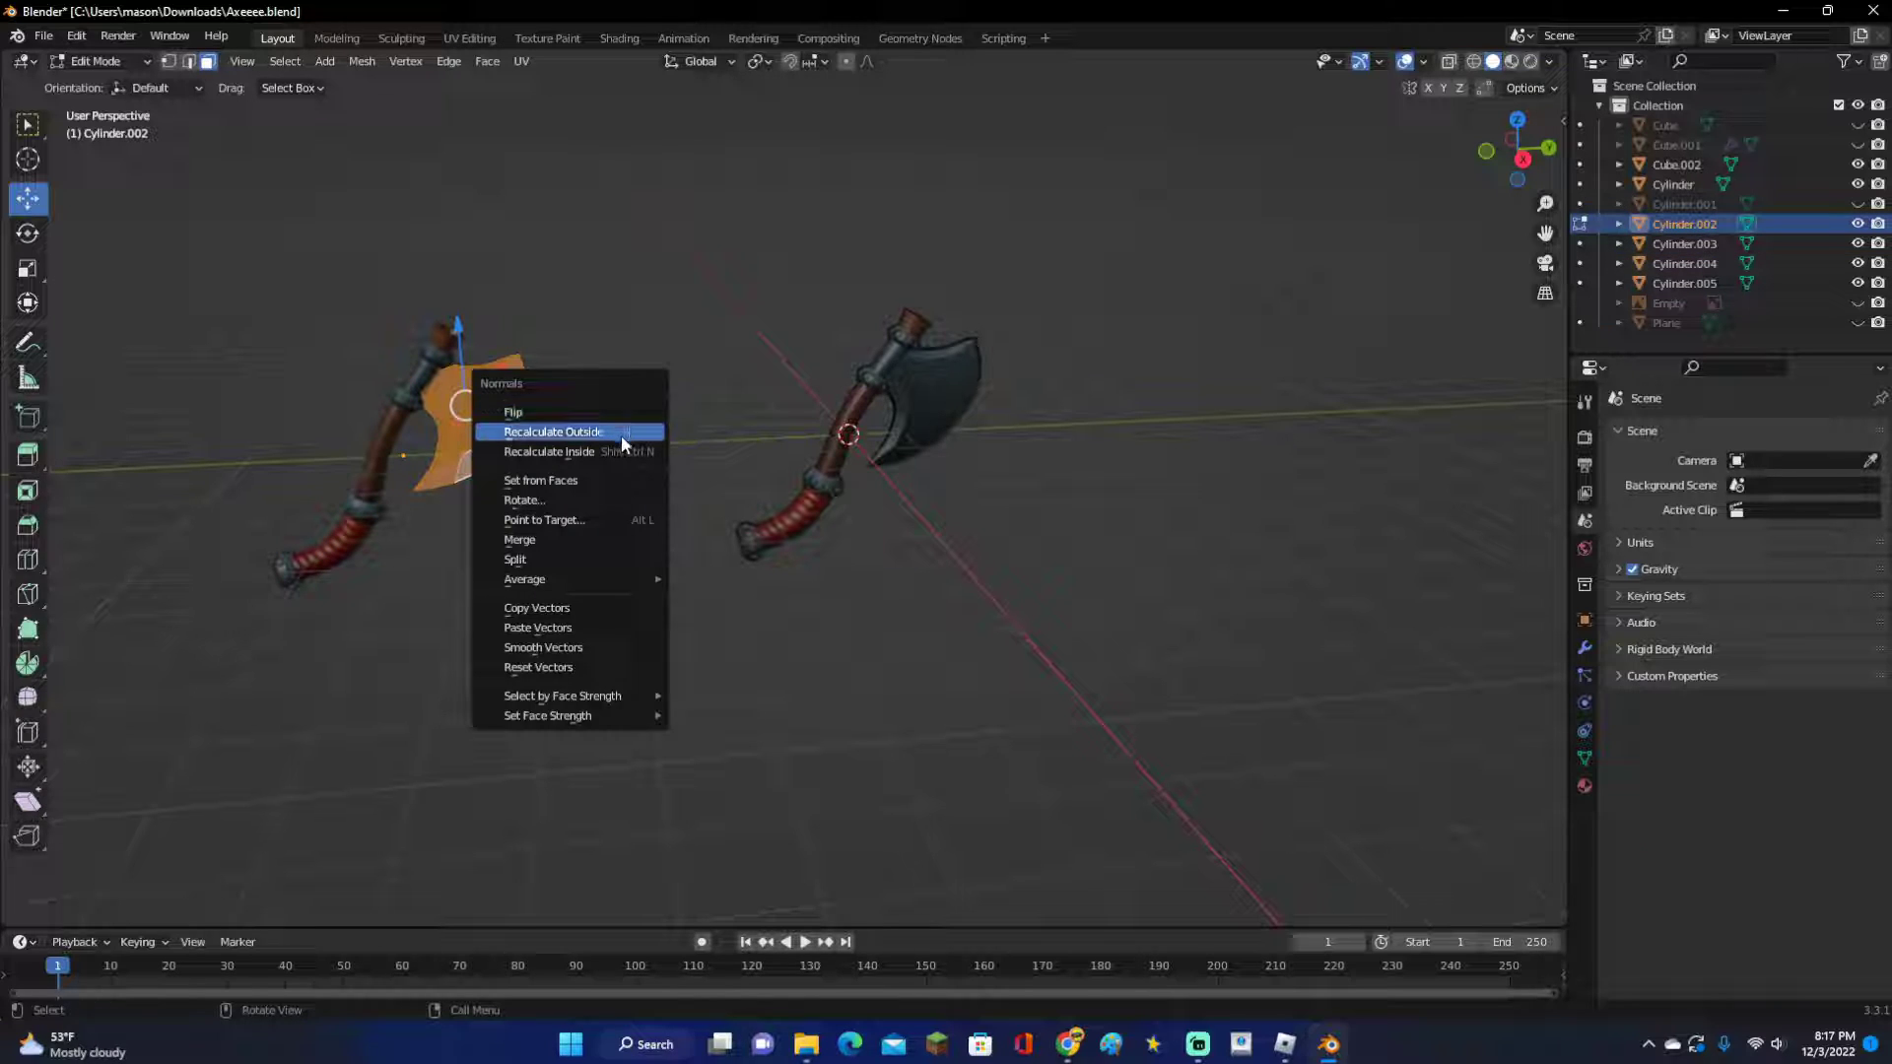
left_click(621, 433)
key("Tab")
Move the whole axe without an outline along the Y axis beside the outlined one and compare both from the right view.
left_click_drag(312, 341, 496, 590)
left_click_drag(452, 454, 745, 444)
left_click(1452, 253)
left_click(1522, 159)
scroll(1116, 406, "up", 6)
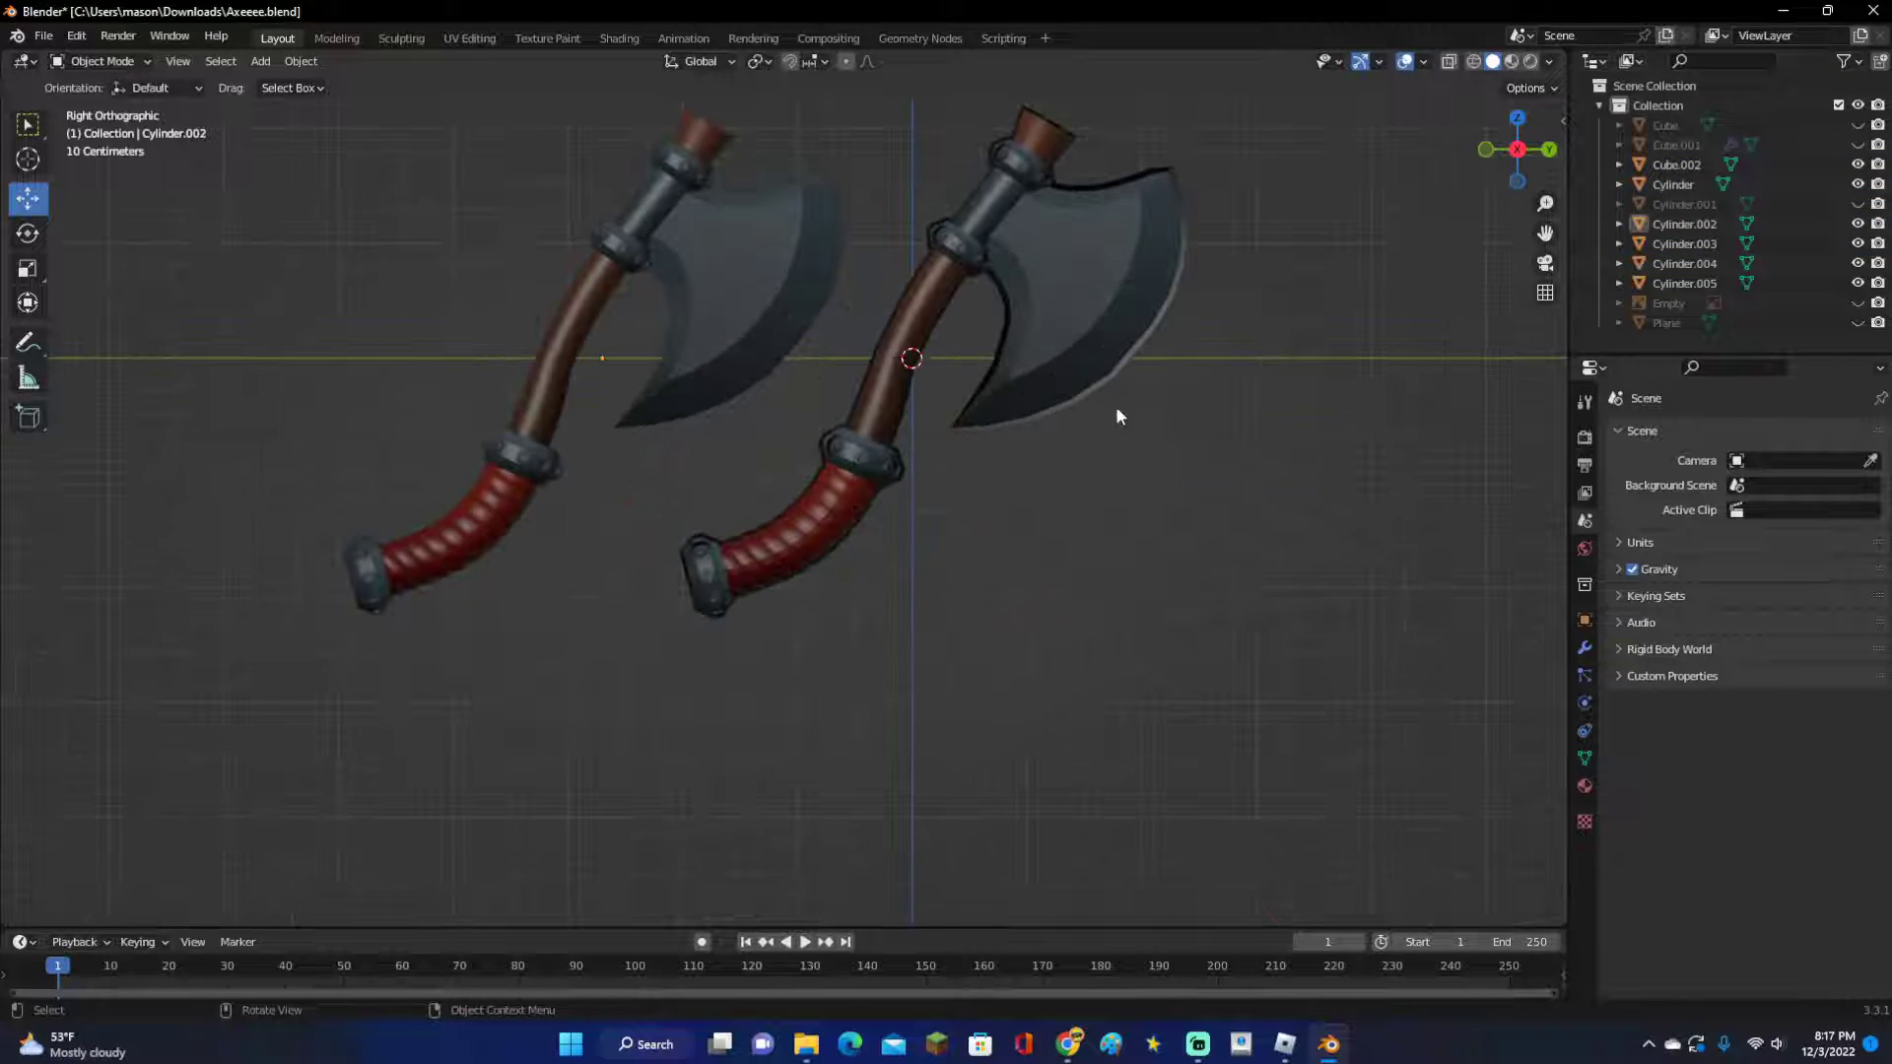
scroll(946, 448, "down", 2)
scroll(919, 454, "down", 1)
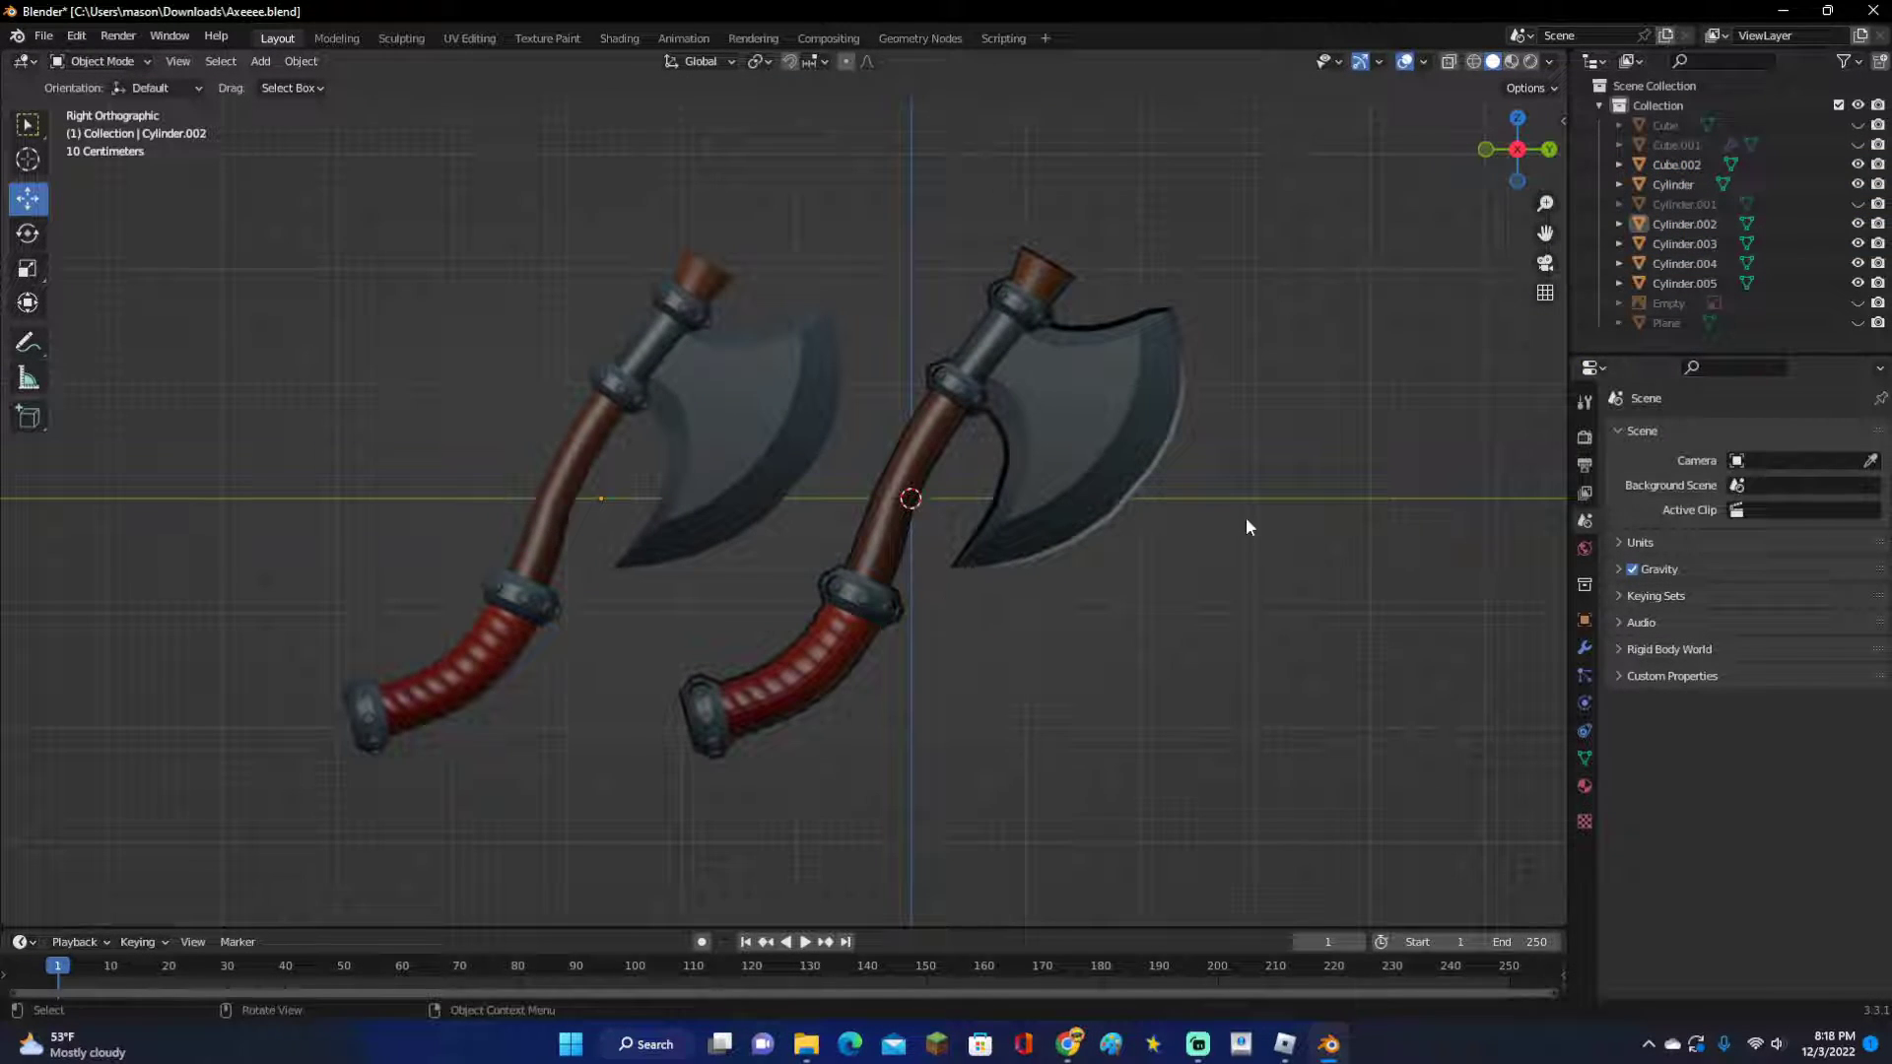
middle_click_drag(1246, 517, 1336, 496)
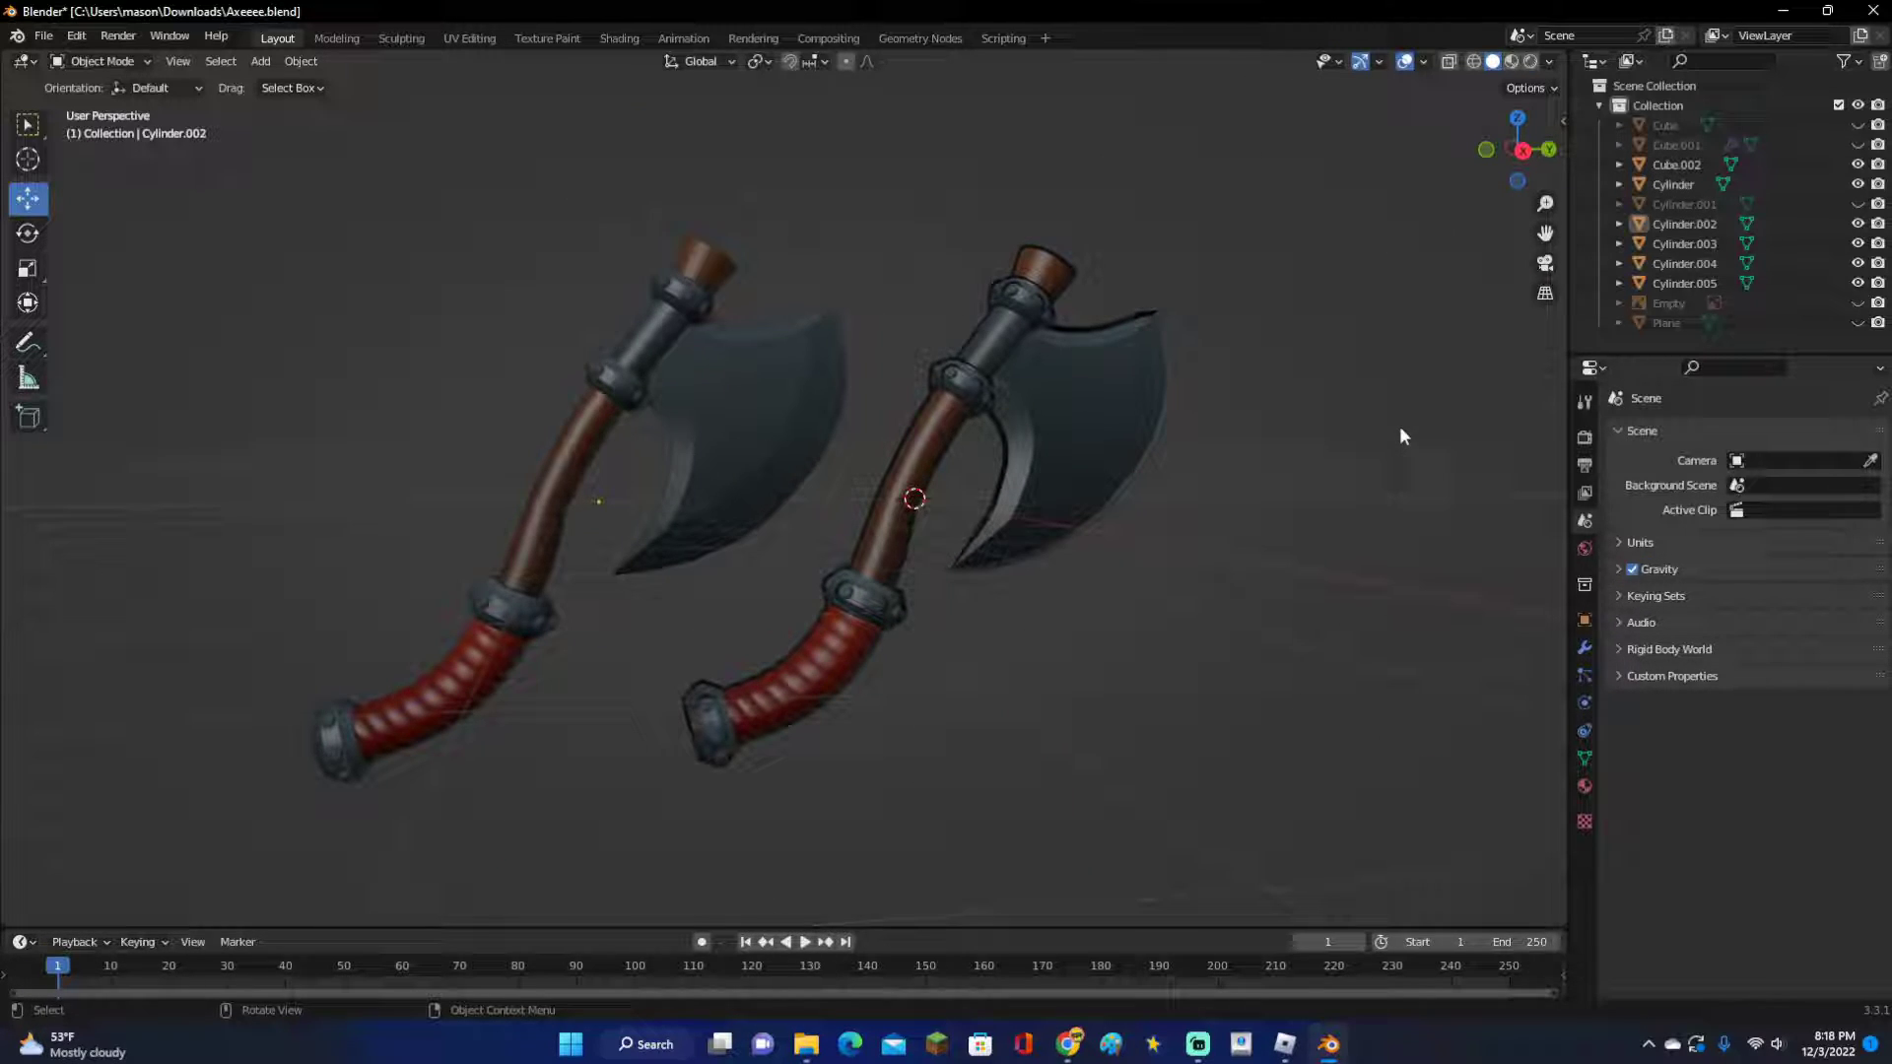